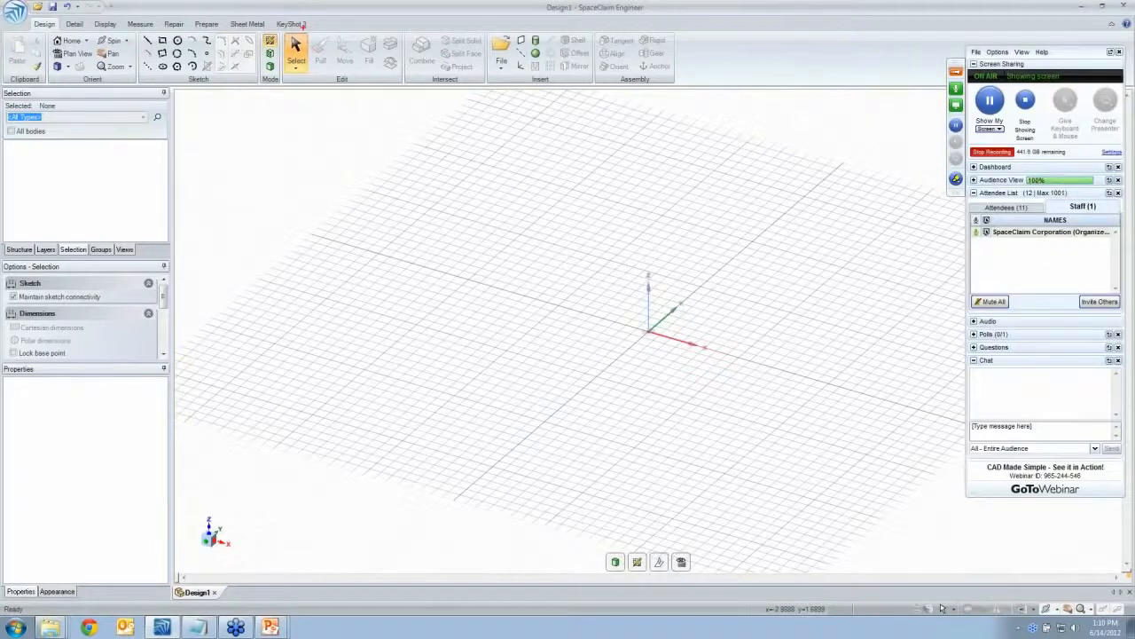
left_click_drag(302, 29, 443, 86)
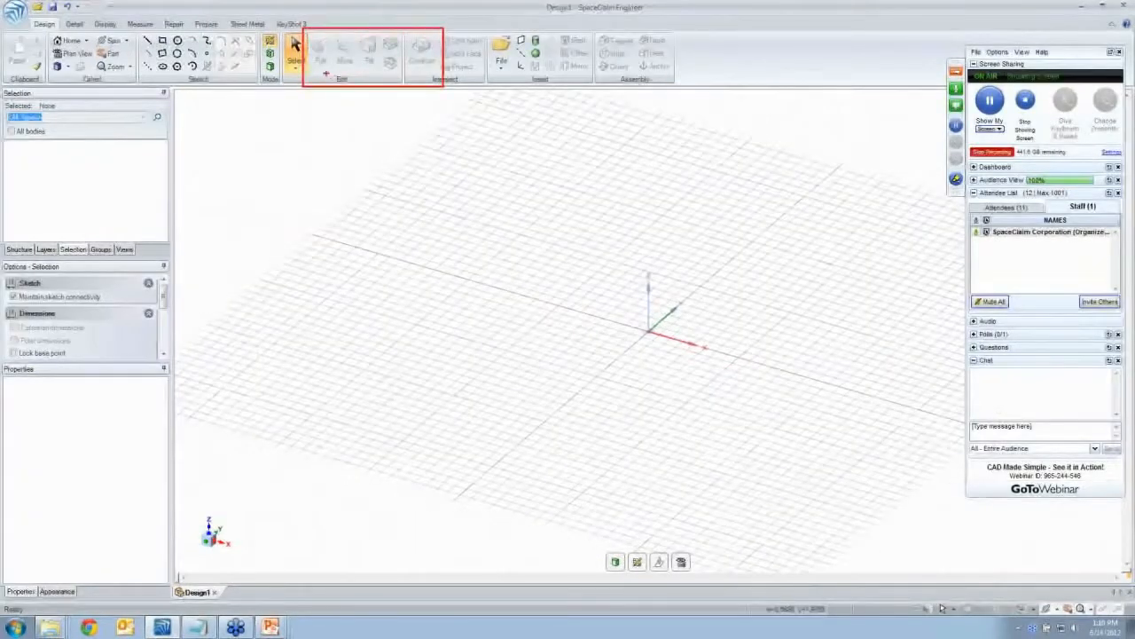
mouse_move(323, 73)
left_mouse_down()
mouse_move(317, 99)
mouse_move(338, 110)
left_mouse_up()
left_click_drag(369, 73, 363, 112)
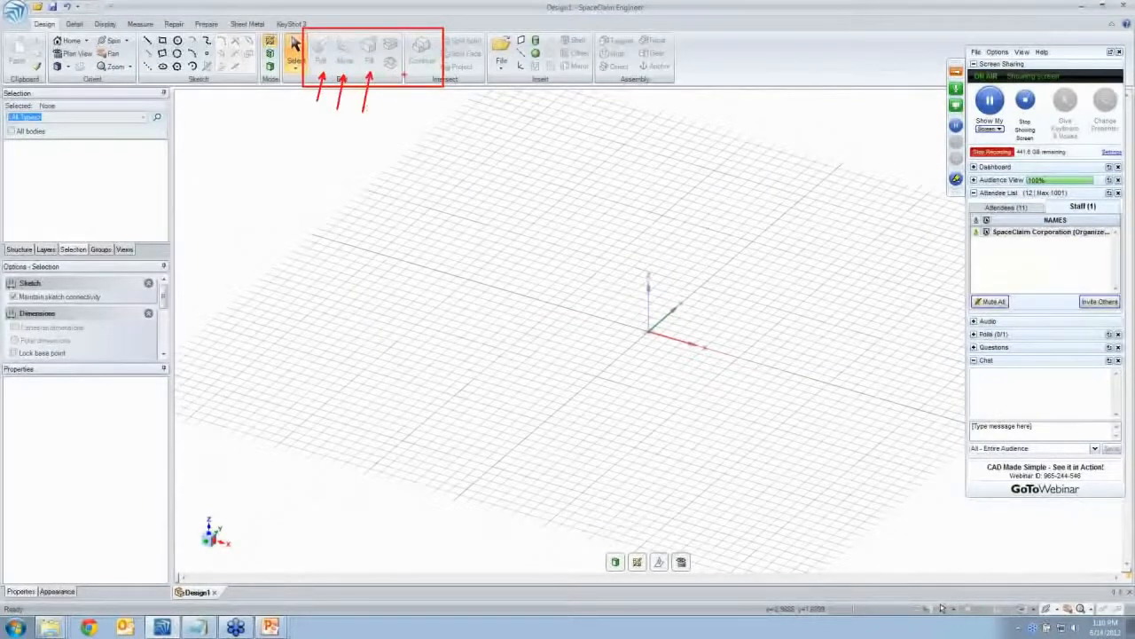
left_click_drag(418, 74, 412, 109)
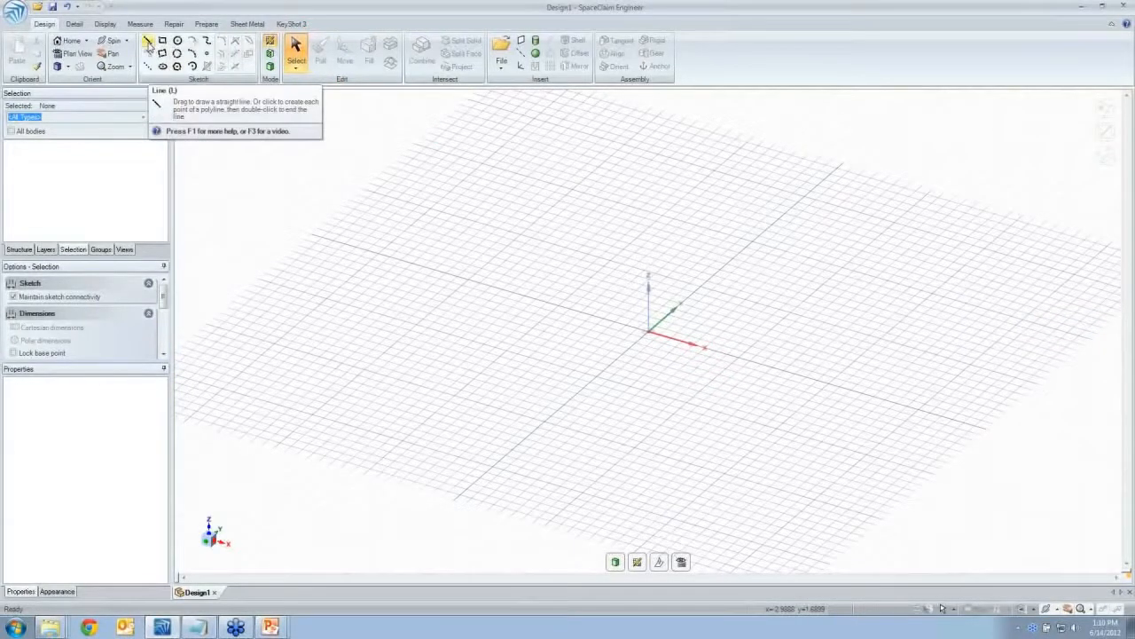
Sketch a 3.5 in line from the origin along the negative X axis in plan view, and return to 3D mode
left_click(148, 44)
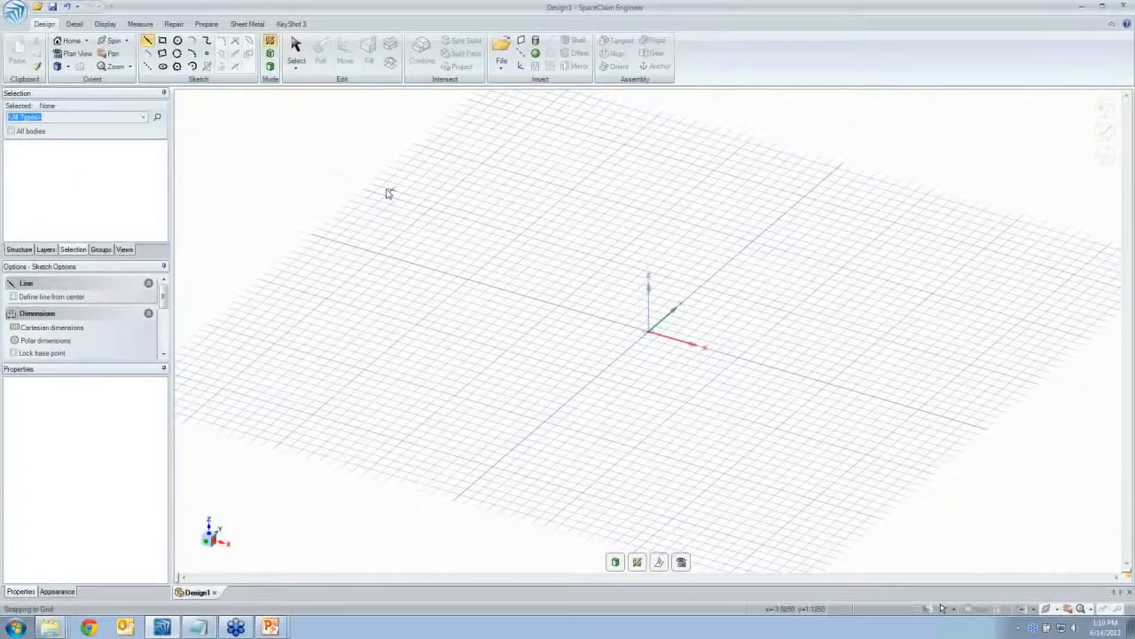
key("v")
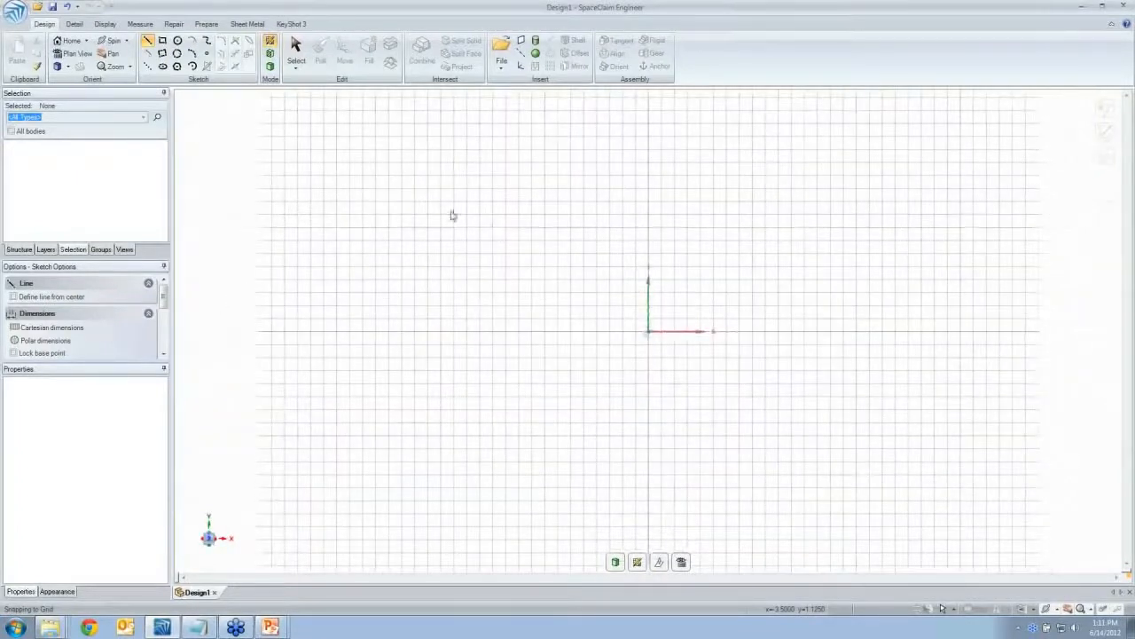
left_click(649, 333)
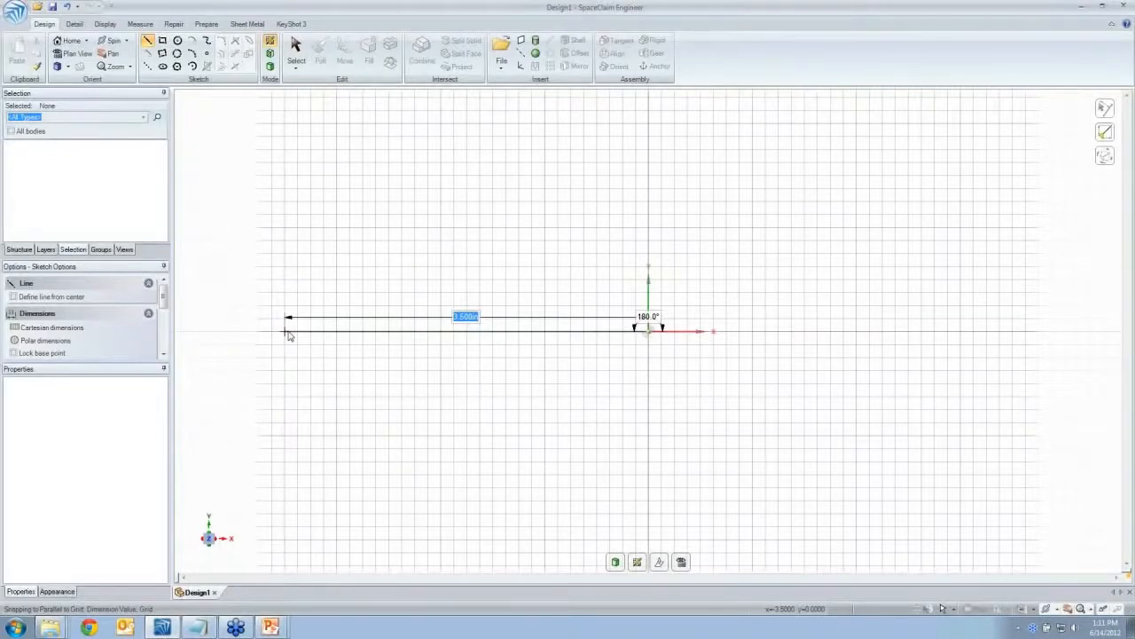
left_click(288, 334)
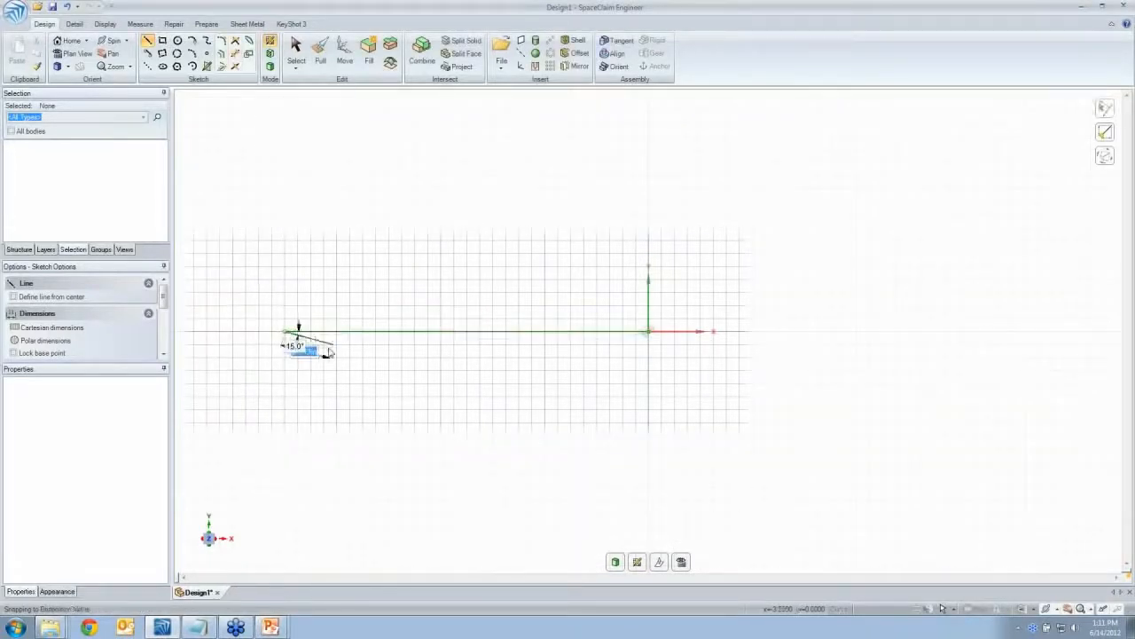
left_click(614, 563)
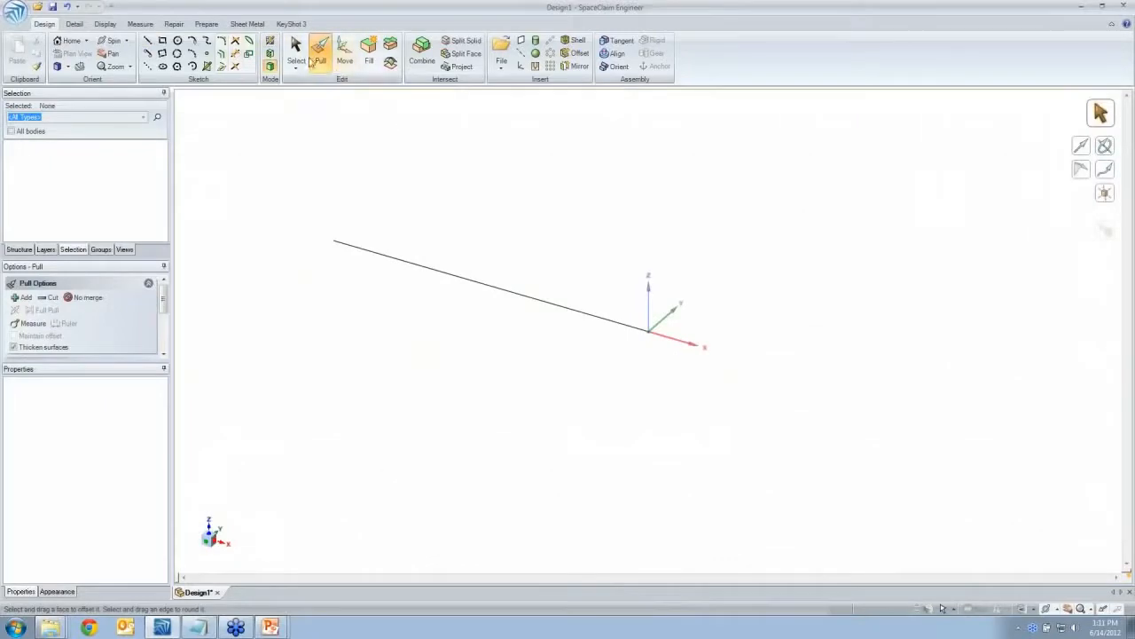
Pull the sketched line upward along Z into a vertical rectangular surface
middle_click_drag(546, 257, 553, 408)
left_click(516, 411)
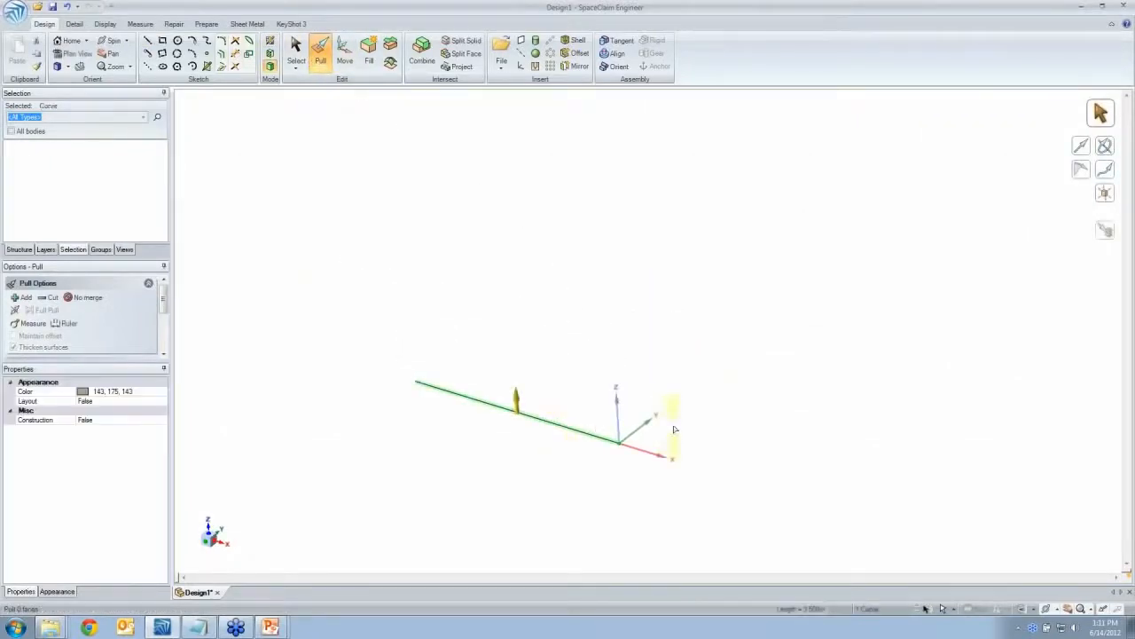
left_click_drag(674, 430, 663, 354)
Pull the vertical surface forward, away from the origin, to thicken it into a solid block
left_click(605, 379)
middle_click_drag(745, 341, 751, 315)
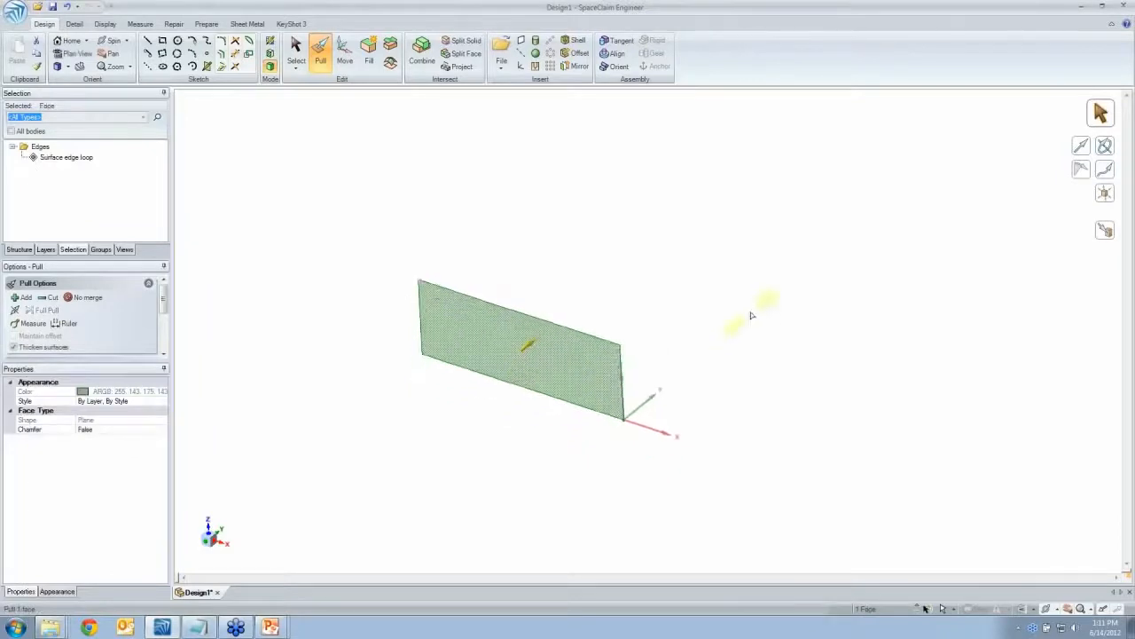
left_click_drag(751, 315, 633, 429)
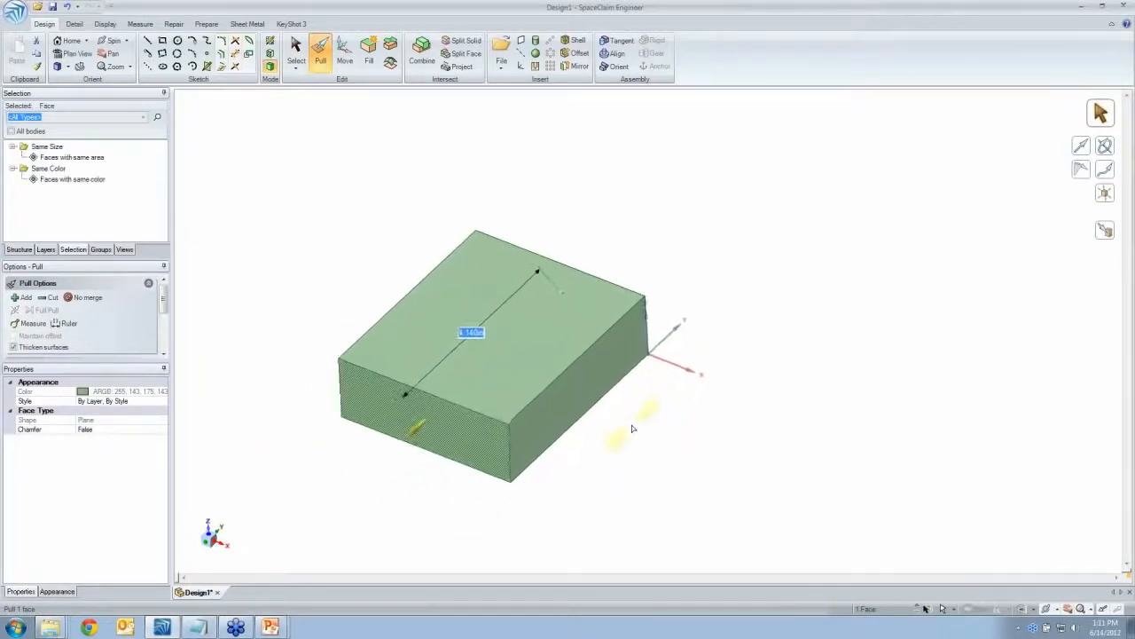
Pull the block's top and front faces outward together
left_click(558, 340)
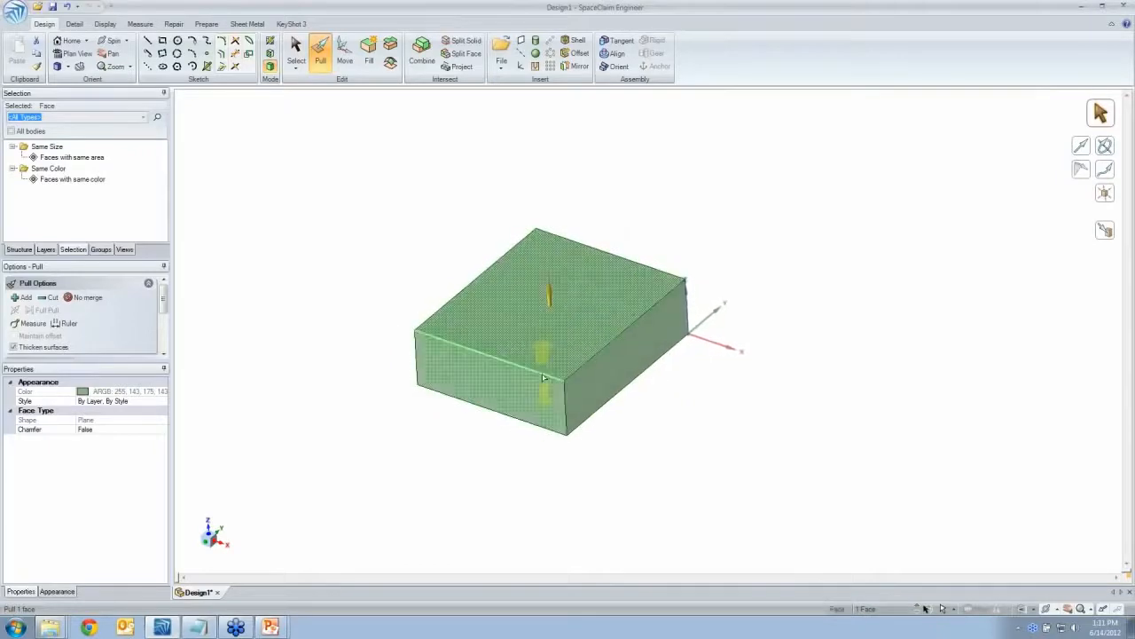
left_click(543, 378, "ctrl")
left_click_drag(723, 372, 727, 349)
scroll(468, 282, "down", 1)
Pull the block's side face opposite the origin outward to widen the block
left_click(467, 281)
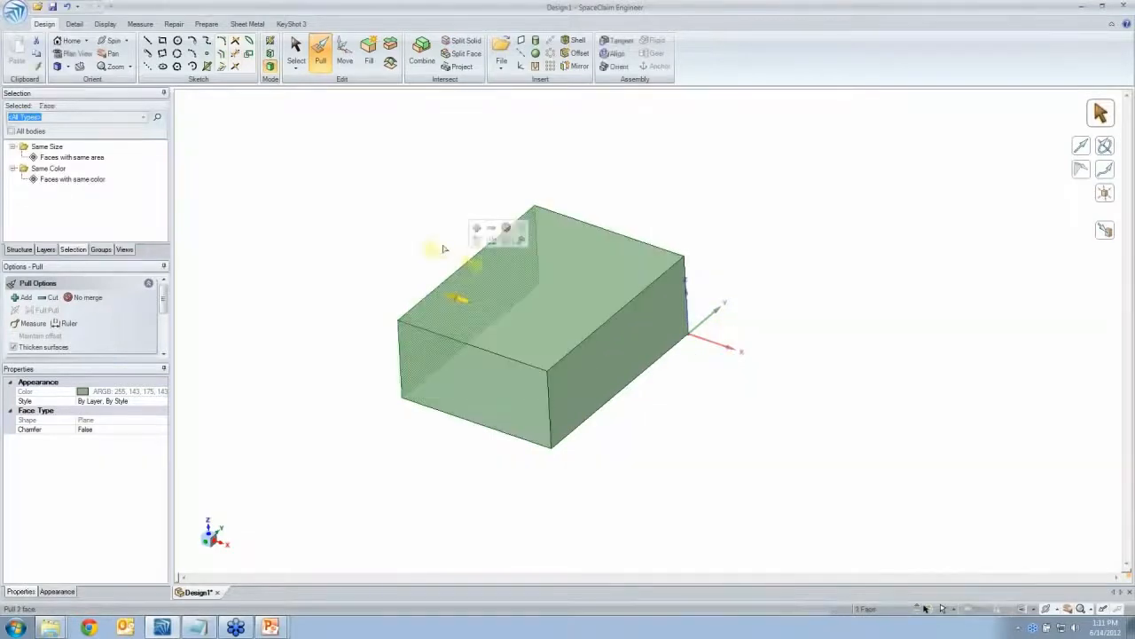
left_click_drag(445, 249, 404, 233)
left_click(403, 232)
middle_click_drag(450, 261, 465, 233, "ctrl")
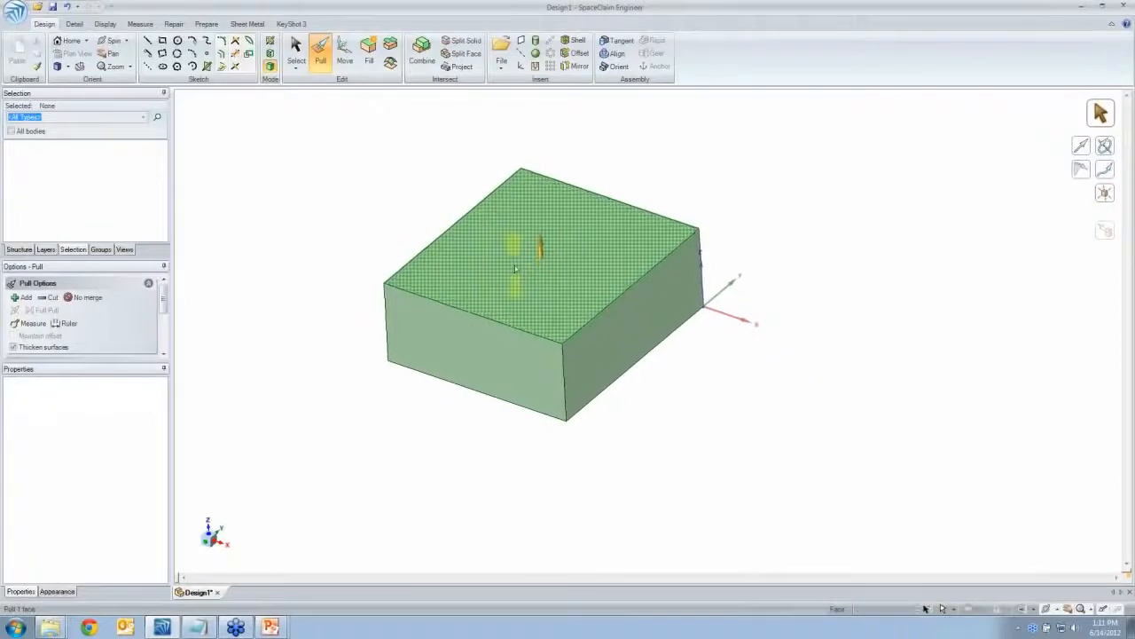
Add a ruler dimension from the block's top face to its bottom face and set the height to 1.5 in
left_click(515, 268)
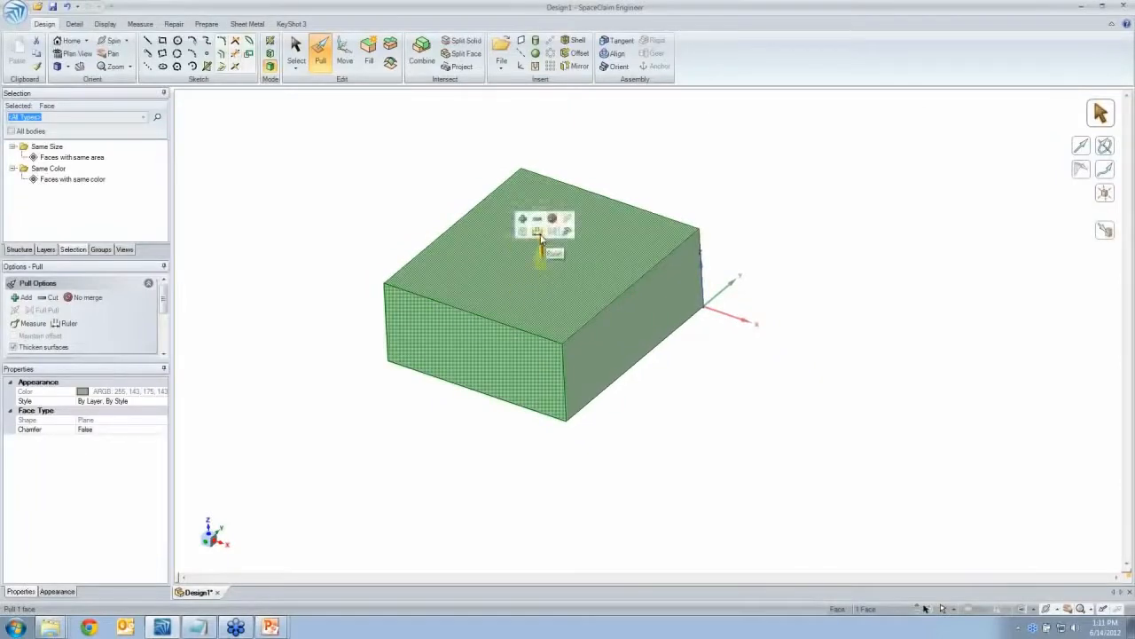
left_click(537, 231)
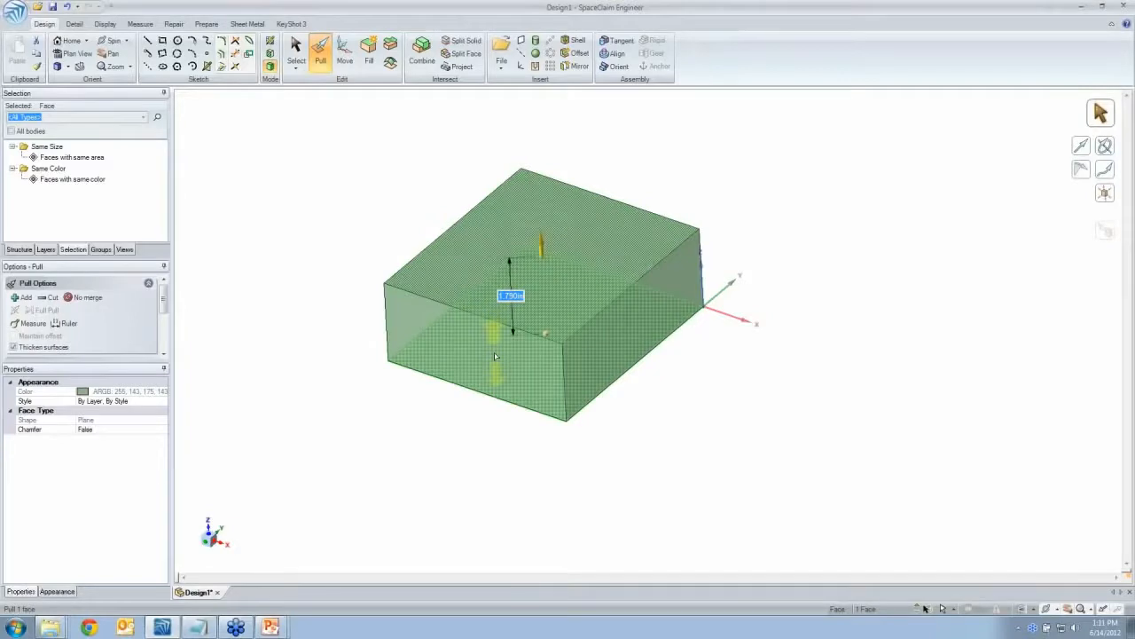
left_click(495, 356)
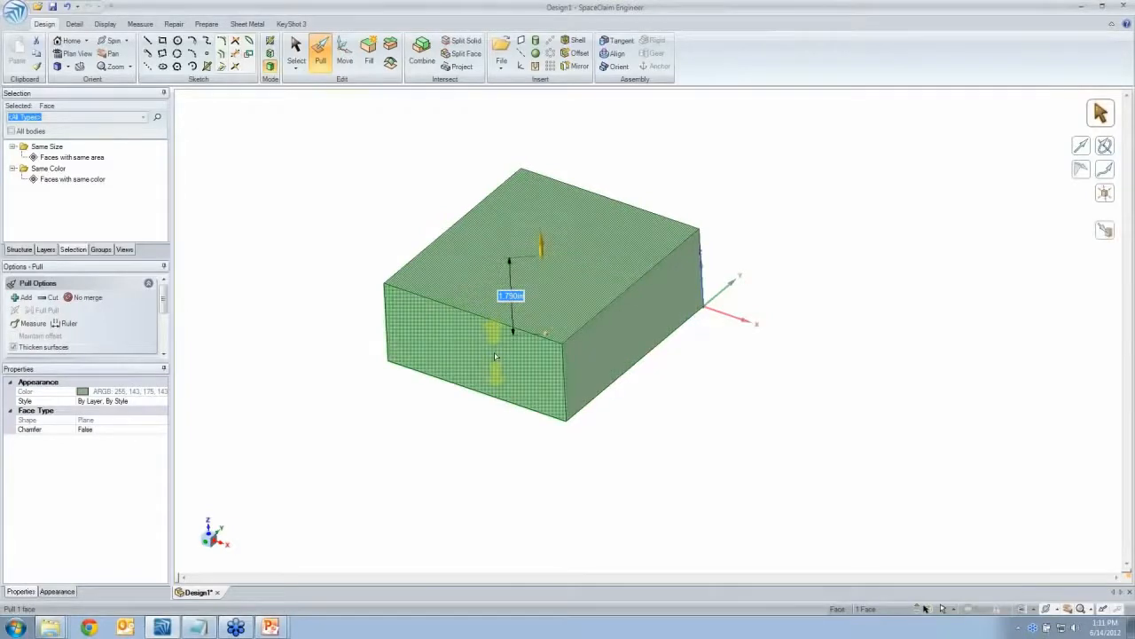
type("1.5")
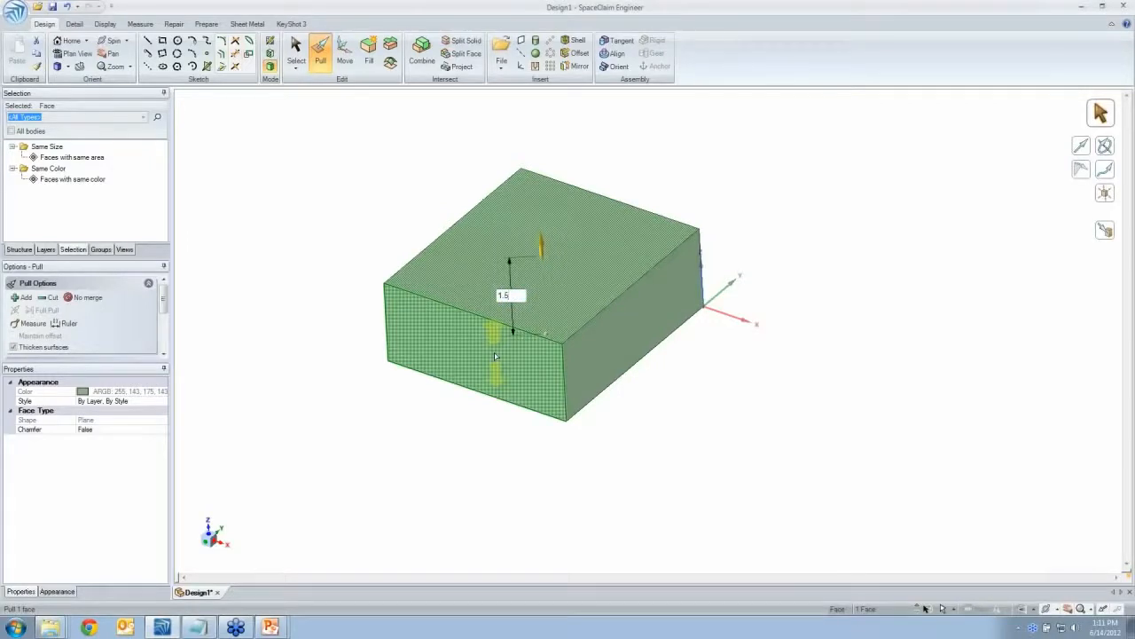
key("Return")
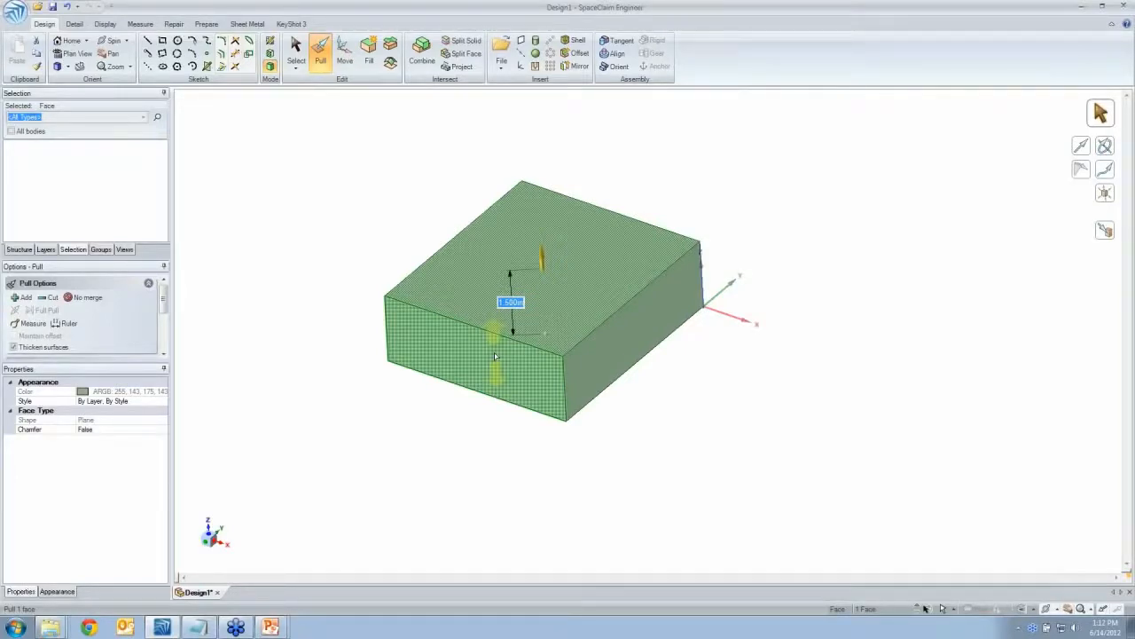
key("Escape")
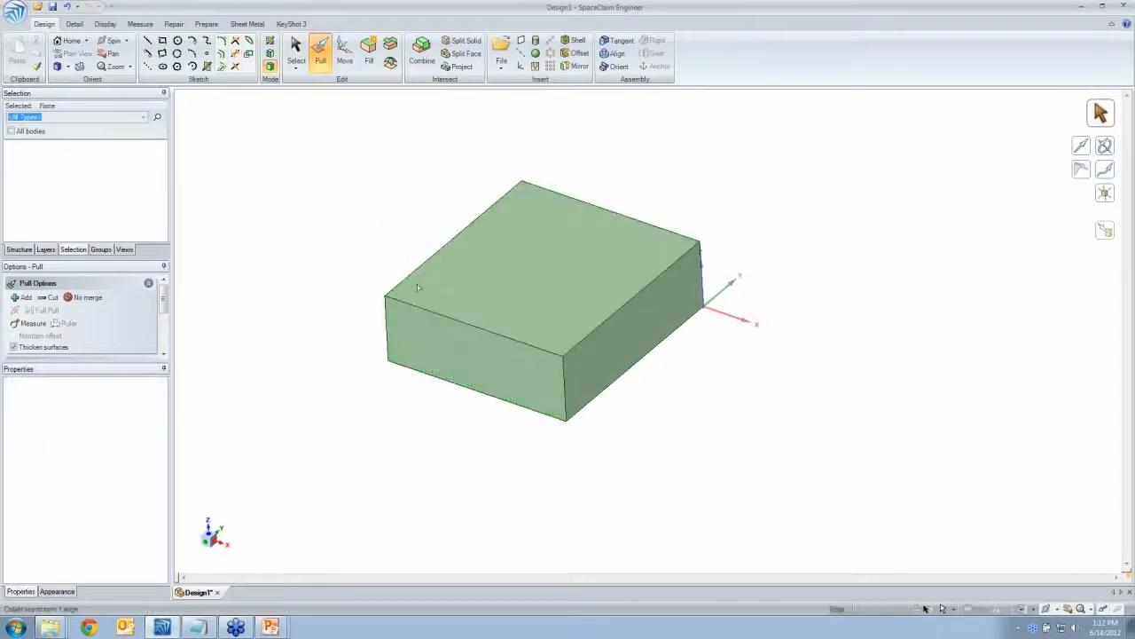
Round the block's nearest vertical corner edge to a radius of about 1.49 in and convert the round to a chamfer
left_click(565, 385)
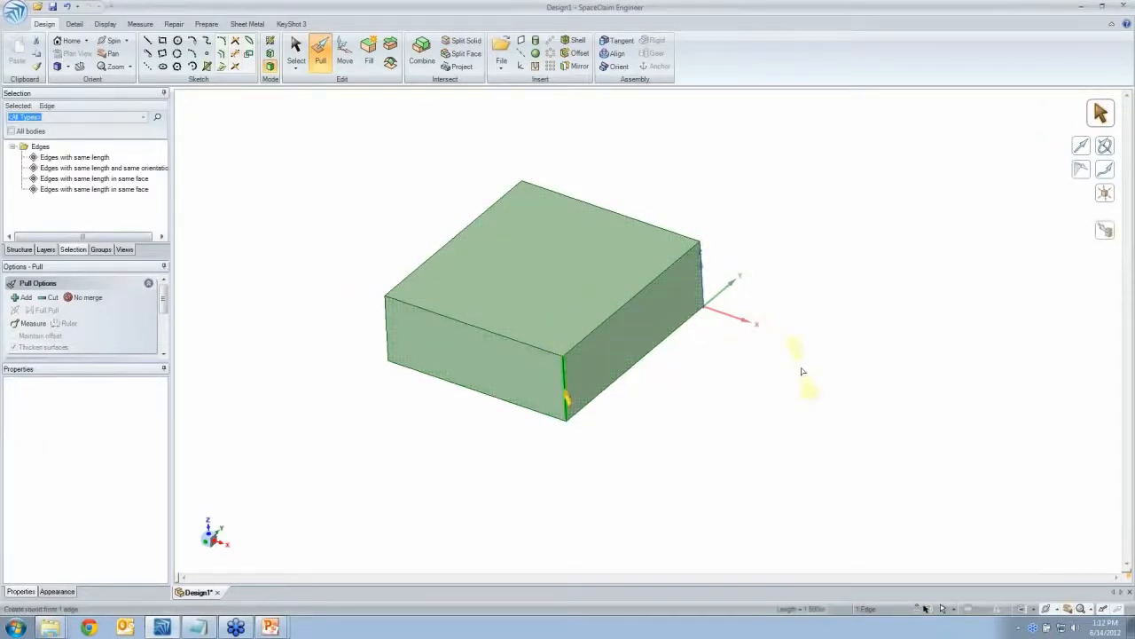
left_click_drag(801, 371, 753, 249)
left_click(632, 339)
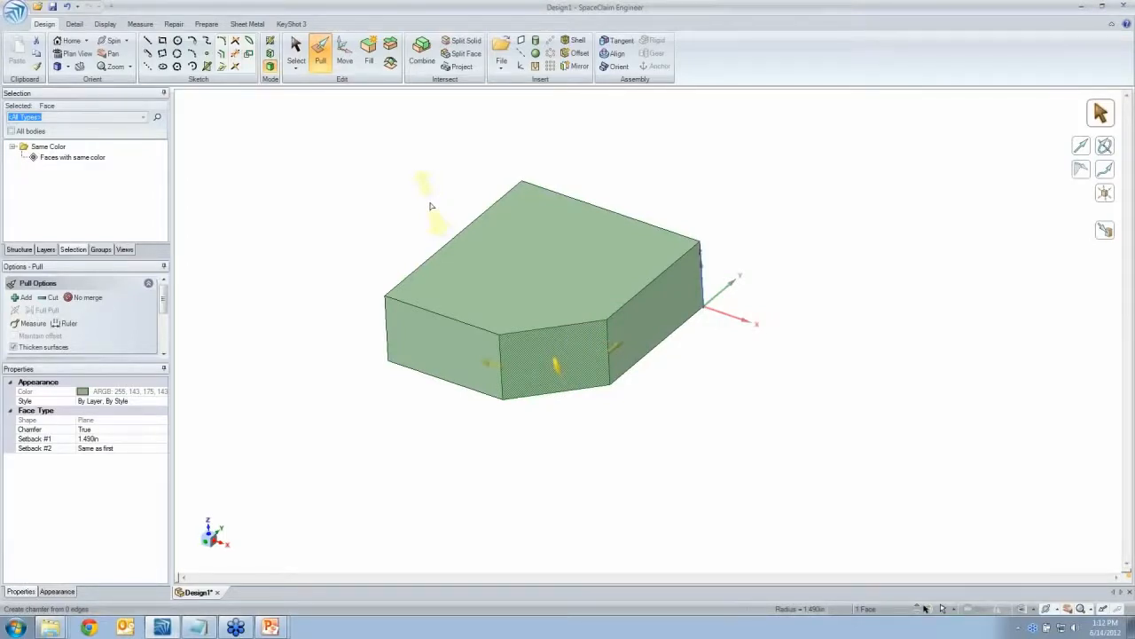
left_click(431, 206)
Show the structure tree and undo the corner's chamfer and round
left_click(20, 249)
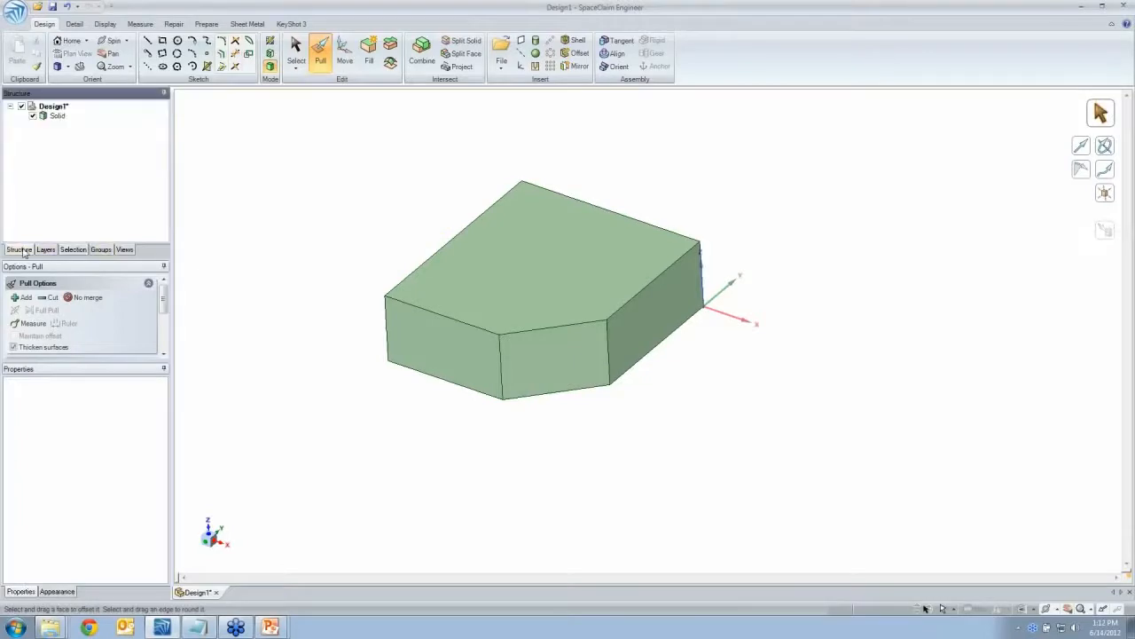
left_click(67, 9)
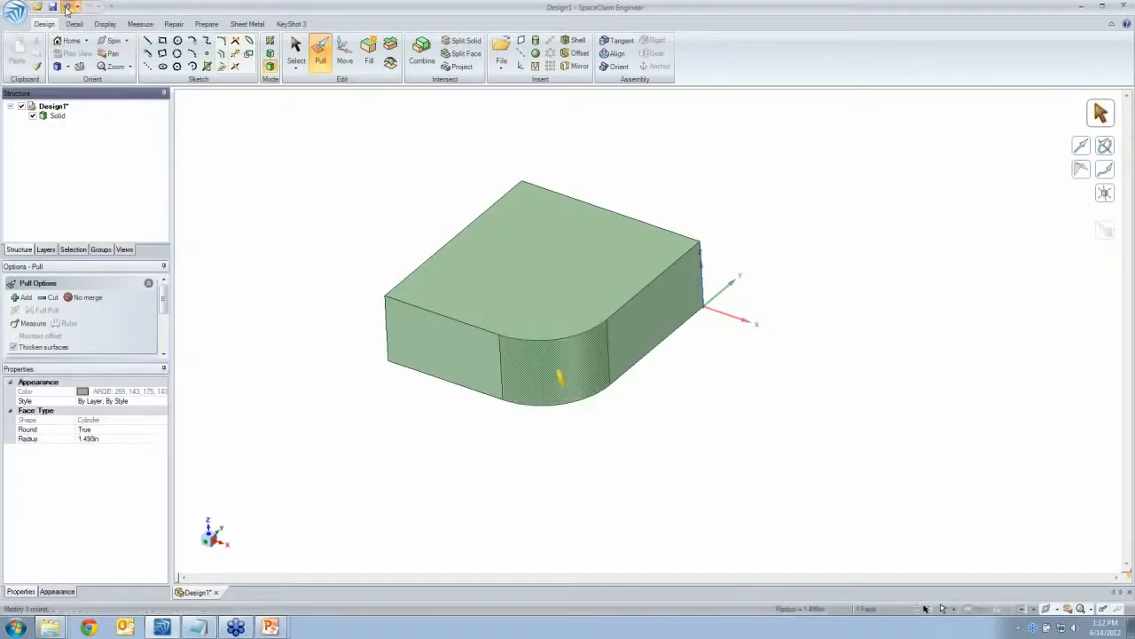
left_click(67, 9)
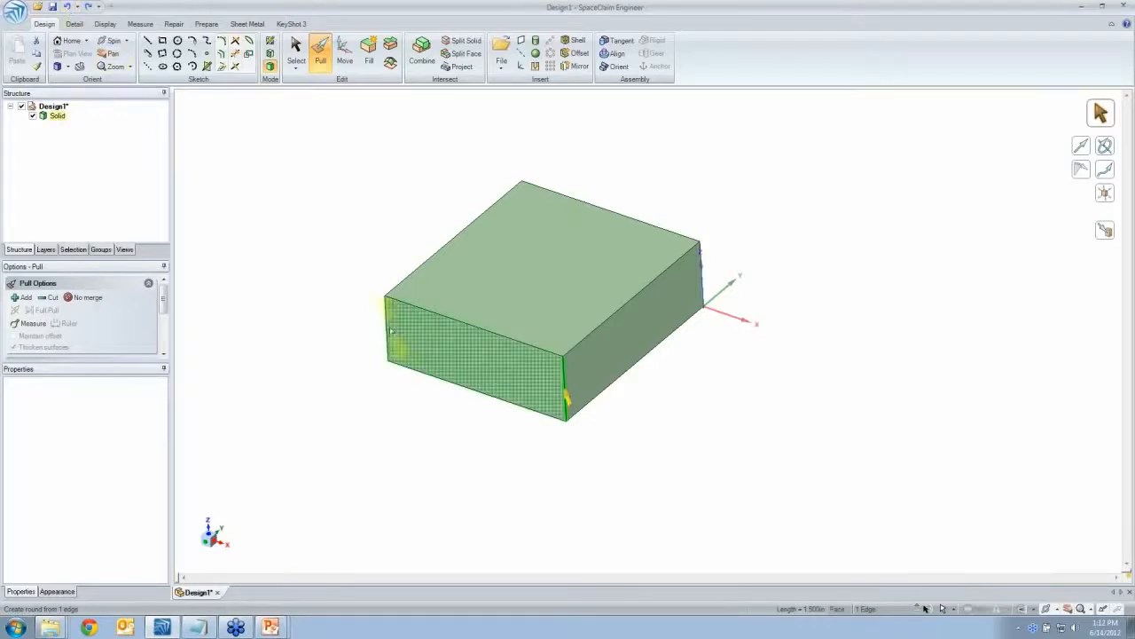
Copy the front face's left vertical edge to about mid-face, and pull the resulting left half outward into an arm
left_click(386, 329)
middle_click_drag(405, 317, 432, 297)
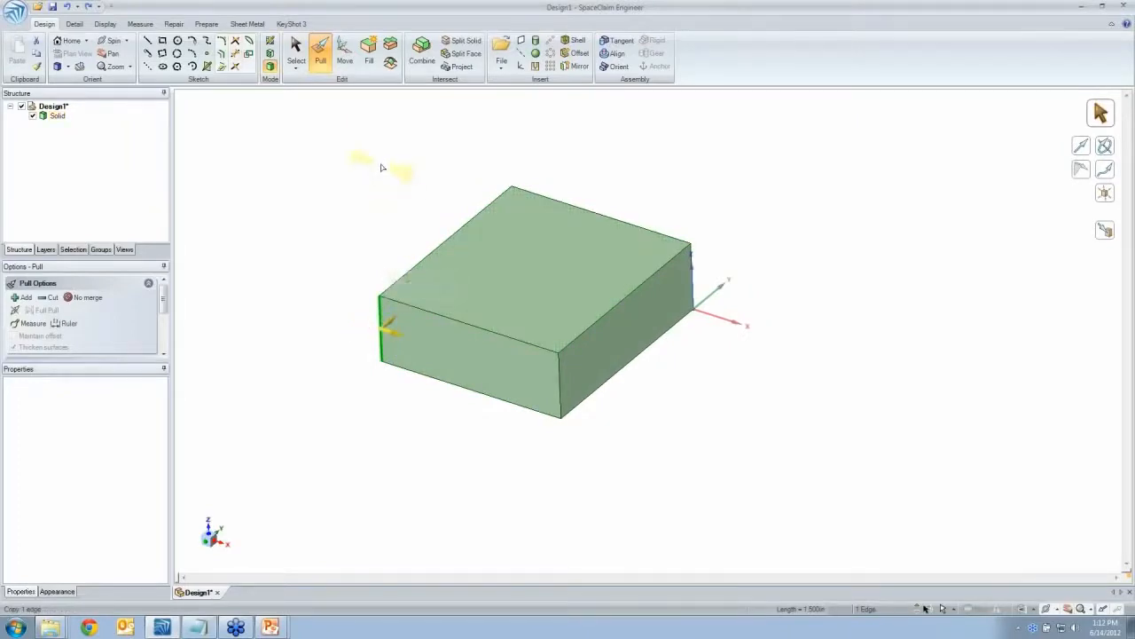
left_click_drag(382, 168, 467, 197, "ctrl")
left_click(422, 338)
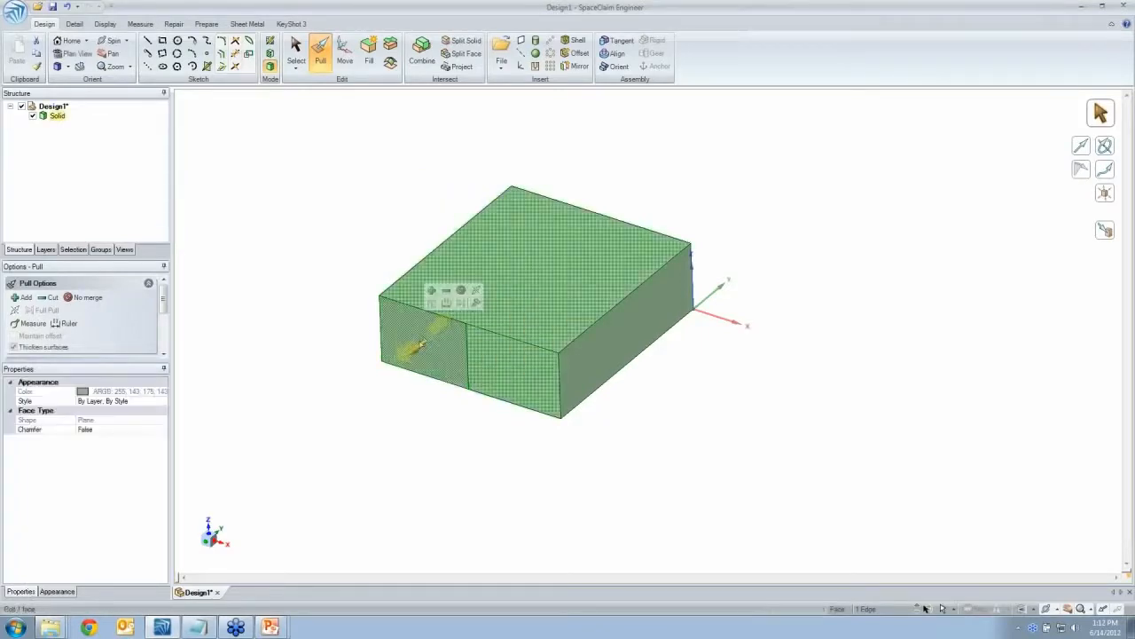
left_click_drag(422, 345, 335, 417)
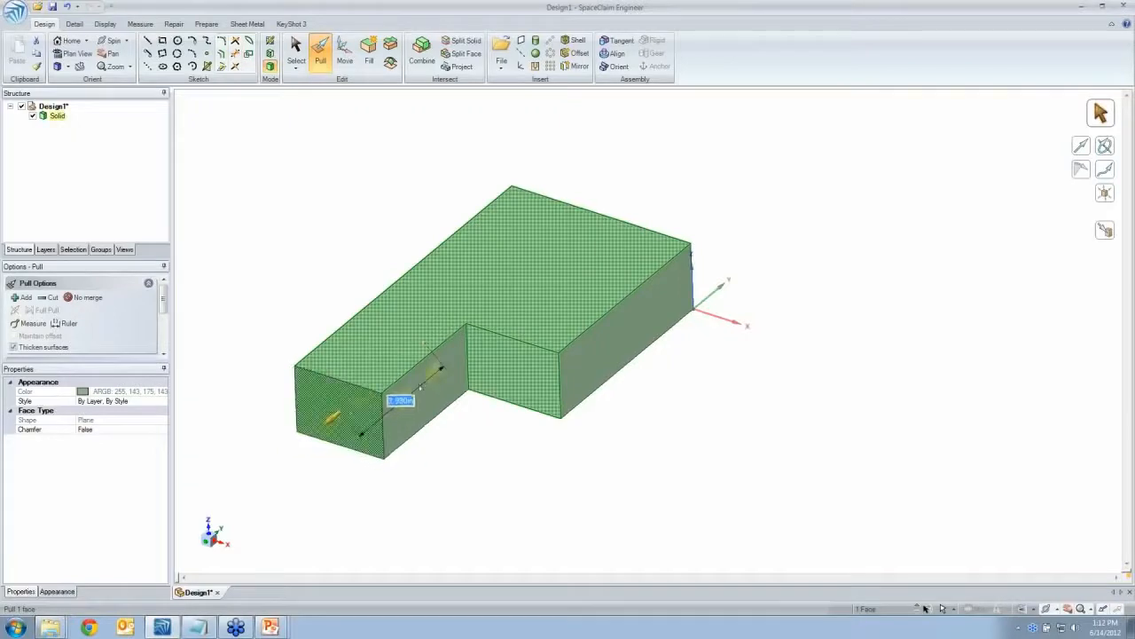
Round the inner vertical edge beside the arm and the block's outer front vertical edge together to about 0.7 in radius
left_click(524, 356)
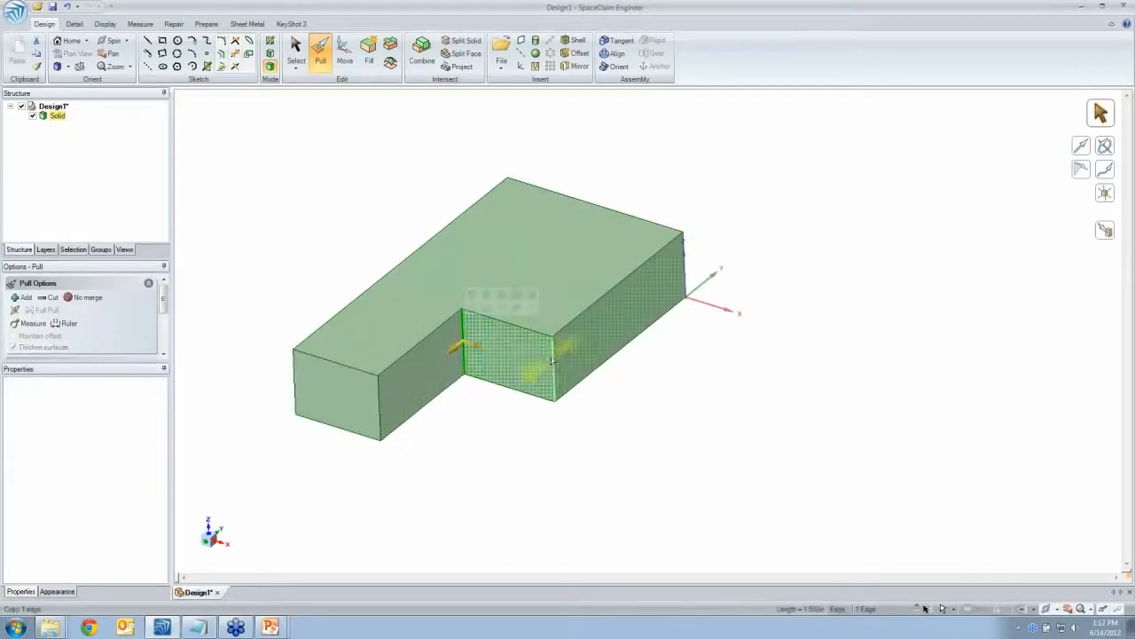
left_click(554, 361, "ctrl")
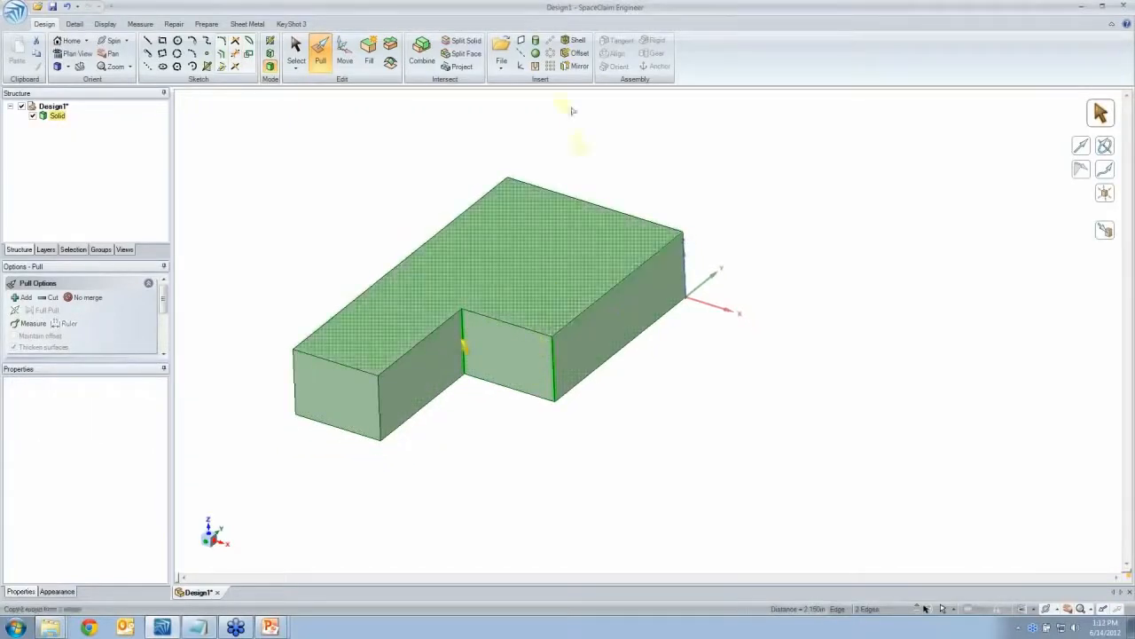
left_click_drag(595, 121, 641, 164)
scroll(443, 317, "down", 3)
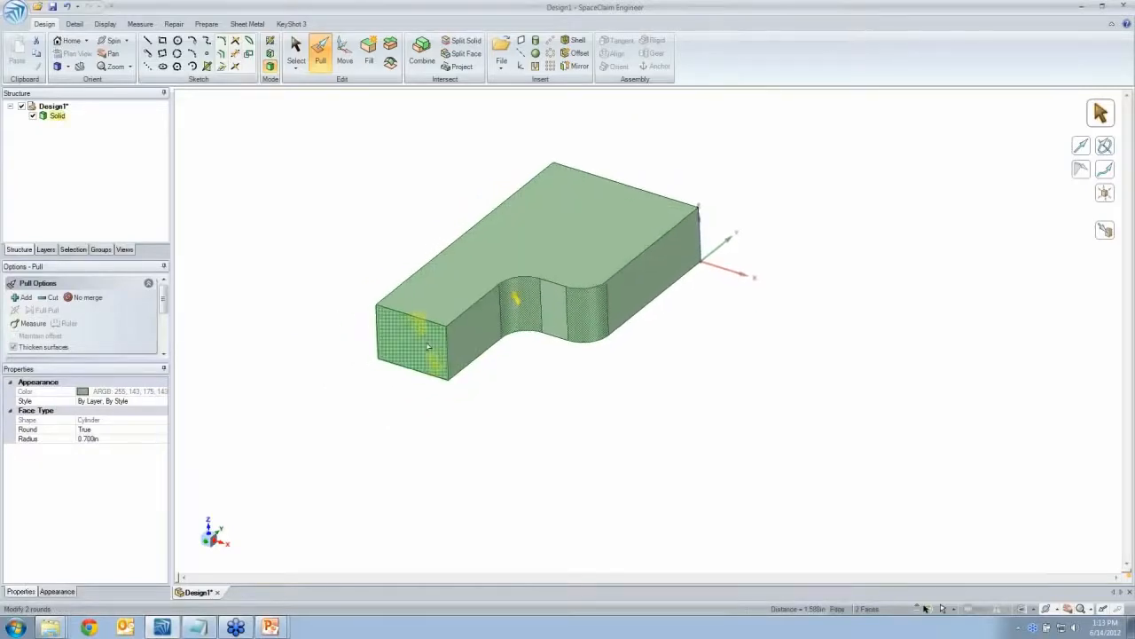
Paste a copy of the arm's end face as a separate surface and hide the solid
left_click(429, 346)
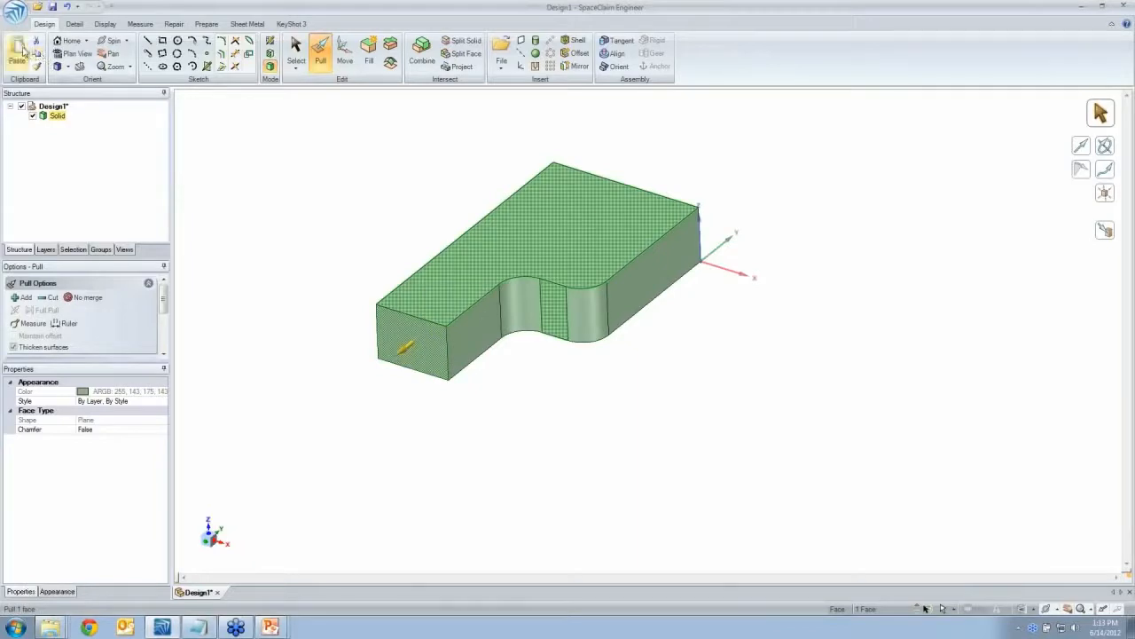
left_click(21, 57)
left_click(45, 89)
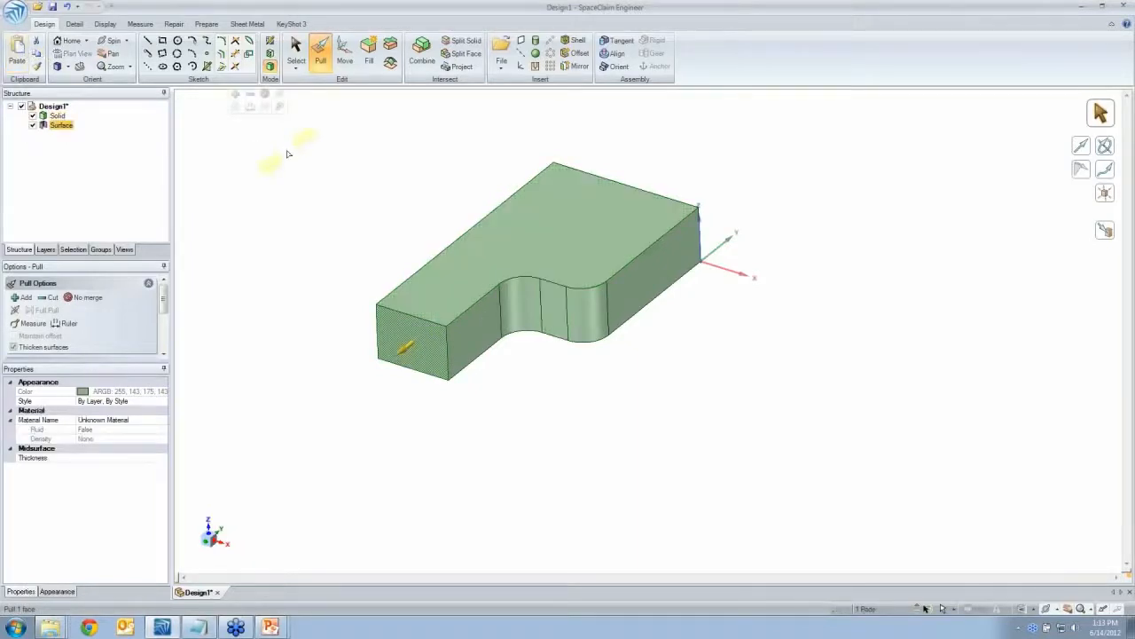
left_click(32, 116)
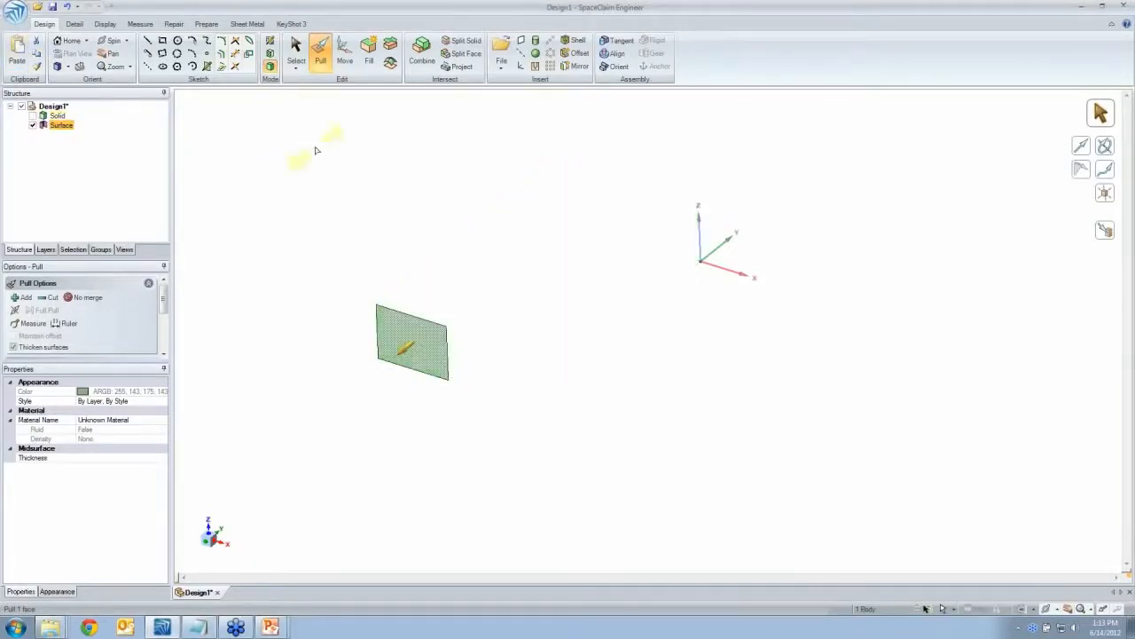
Move the copied surface down so it is offset below the arm's end face, and show the hidden solid again
left_click(345, 55)
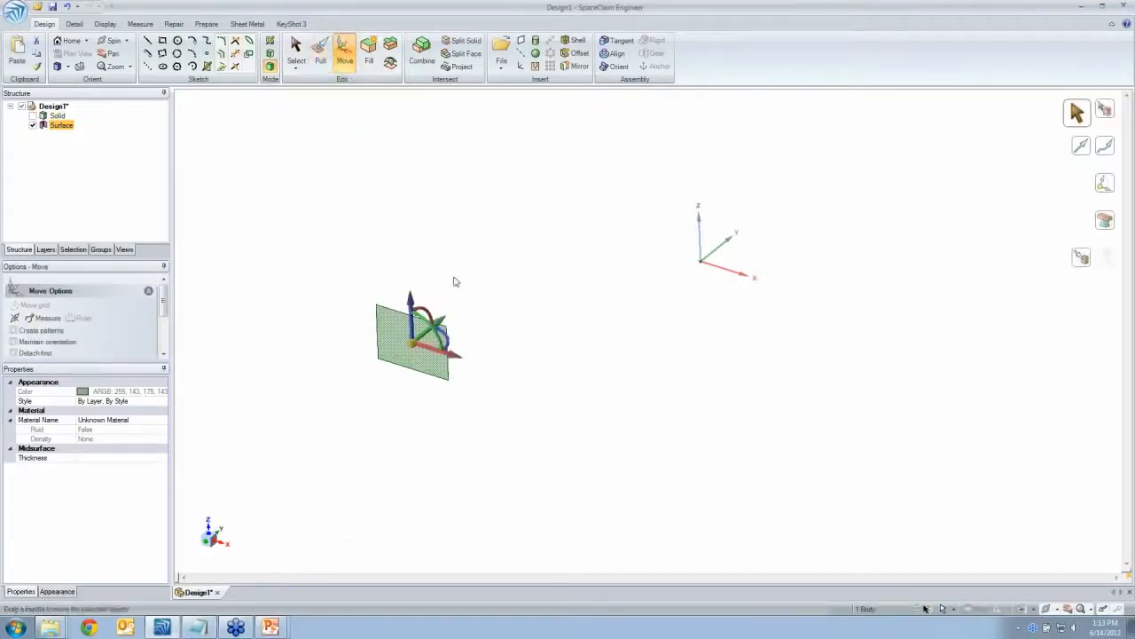
left_click_drag(455, 352, 453, 382)
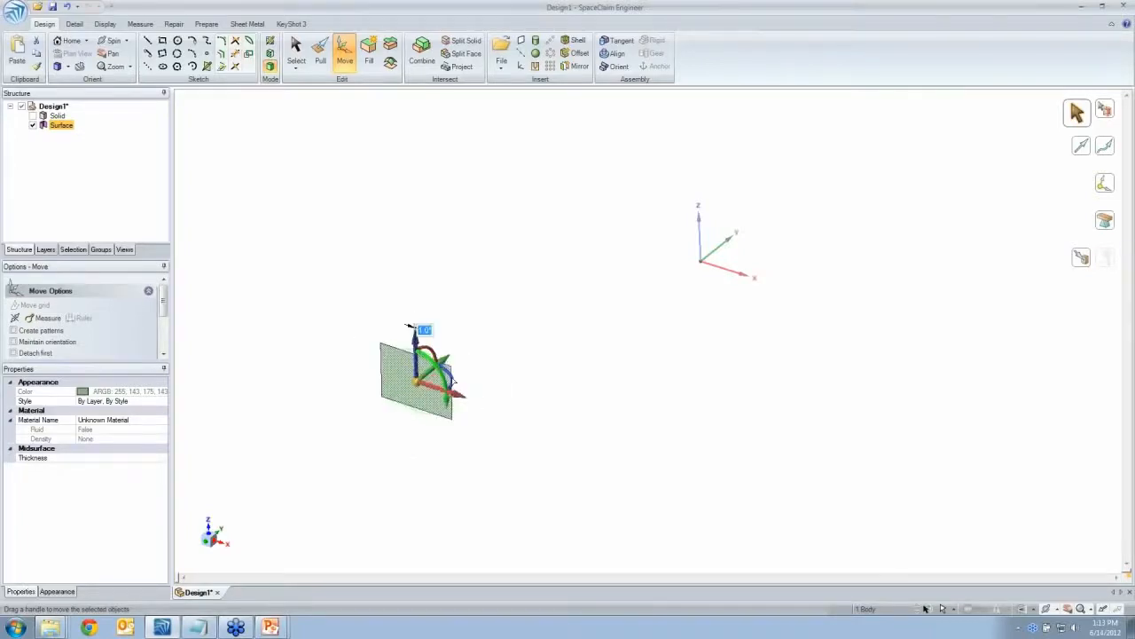
left_click(33, 116)
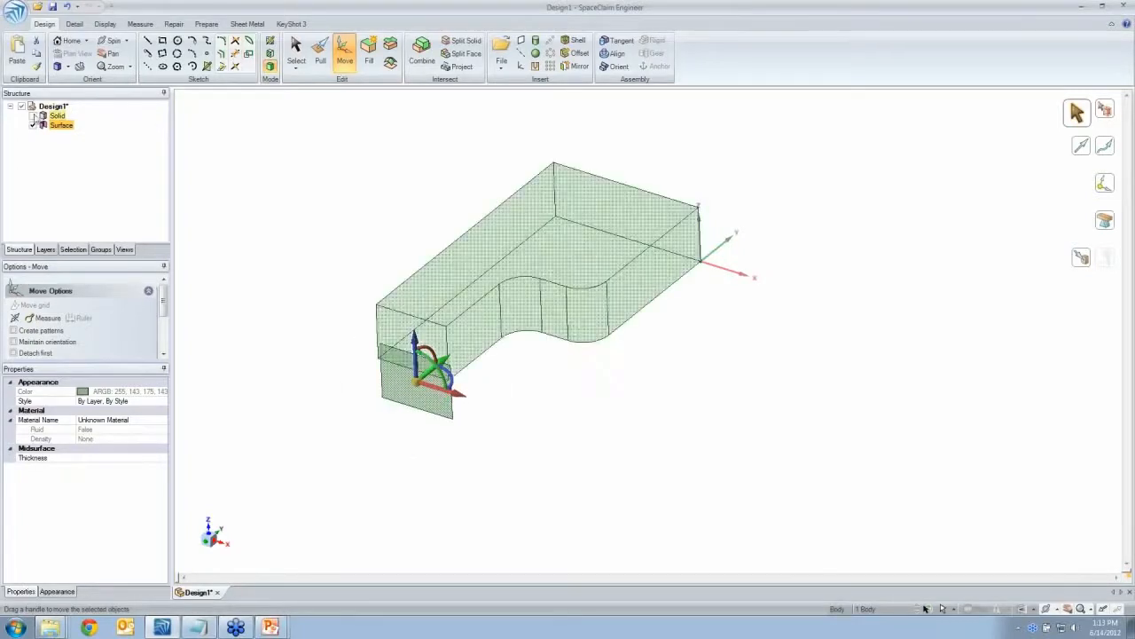
left_click(417, 177)
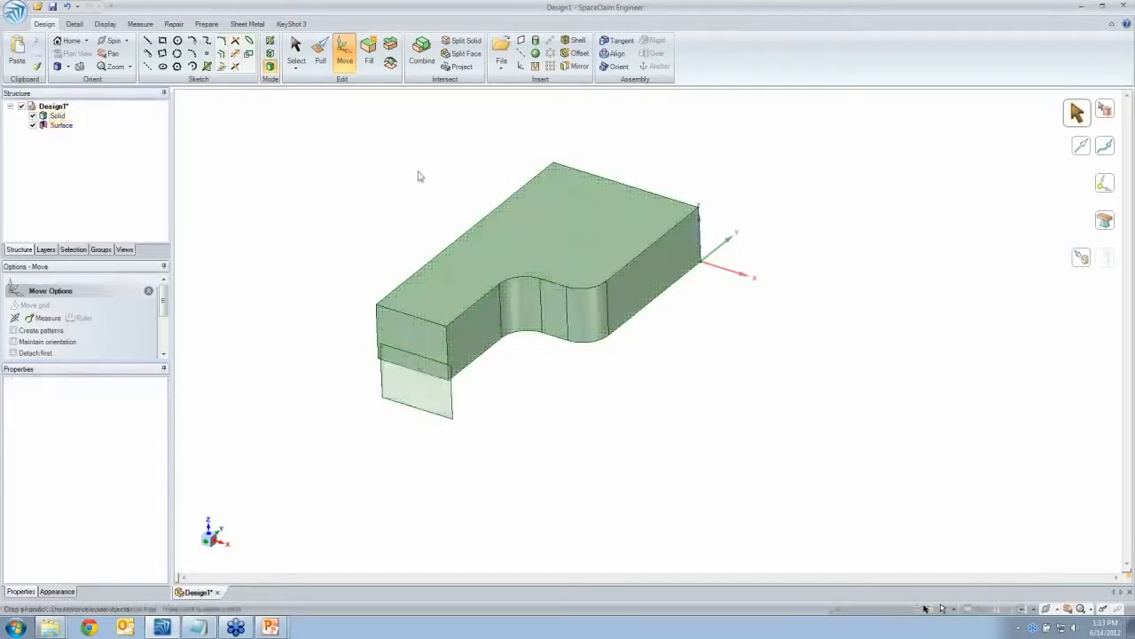
Shift the surface clear of the arm's end face and pull it outward into a separate rectangular solid block
left_click(324, 55)
left_click(410, 381)
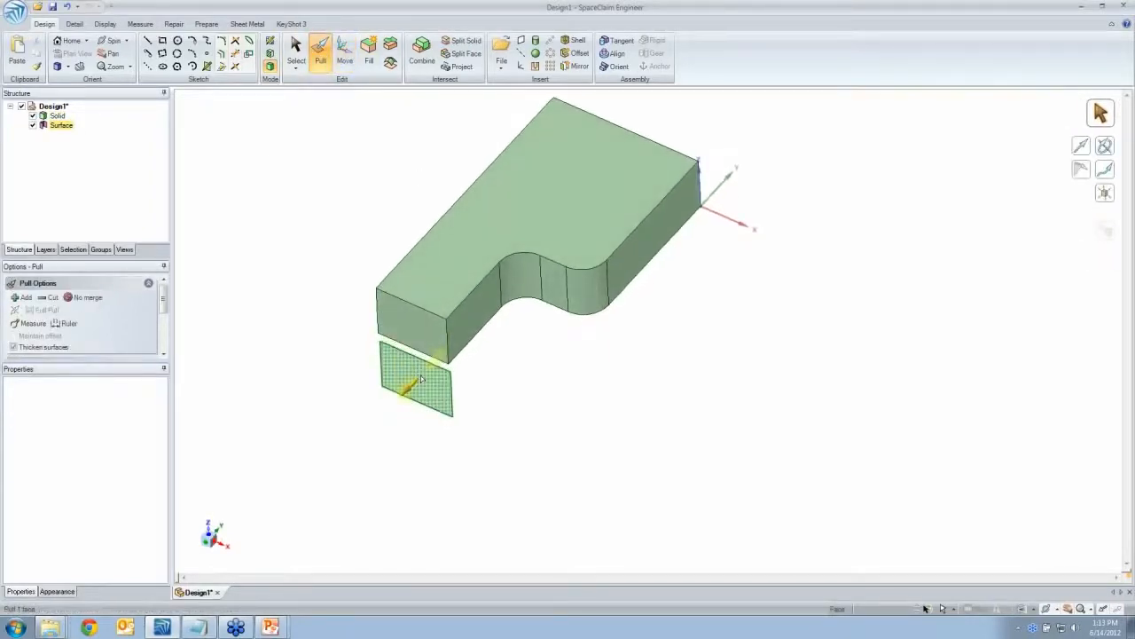
left_click(345, 55)
left_click_drag(395, 369, 383, 364)
left_click(323, 67)
left_click_drag(326, 248, 274, 323)
left_click(322, 316)
middle_click_drag(323, 316, 324, 317)
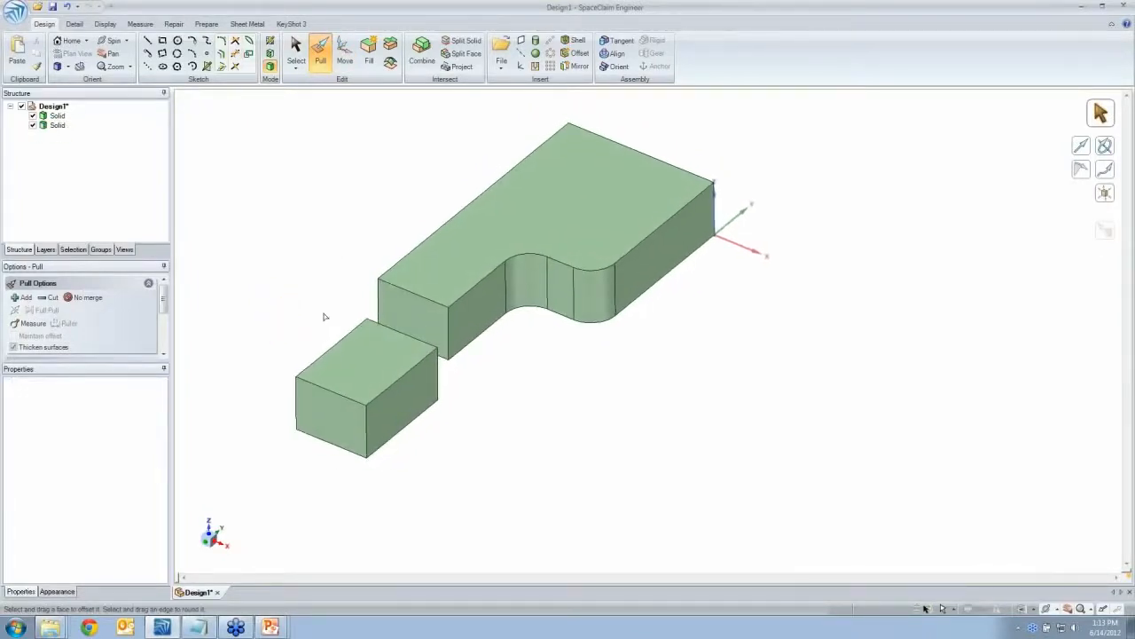
Blend the new block's inner end face to the arm's end face to join both bodies into one solid
left_click(400, 348)
scroll(399, 349, "down", 1)
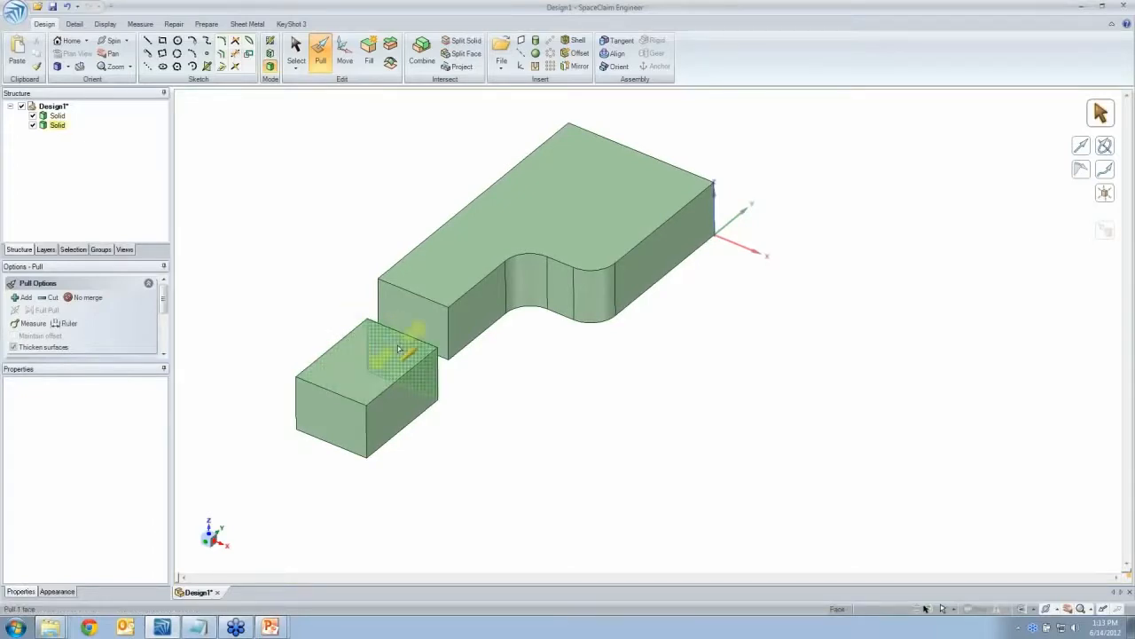
left_click(399, 349)
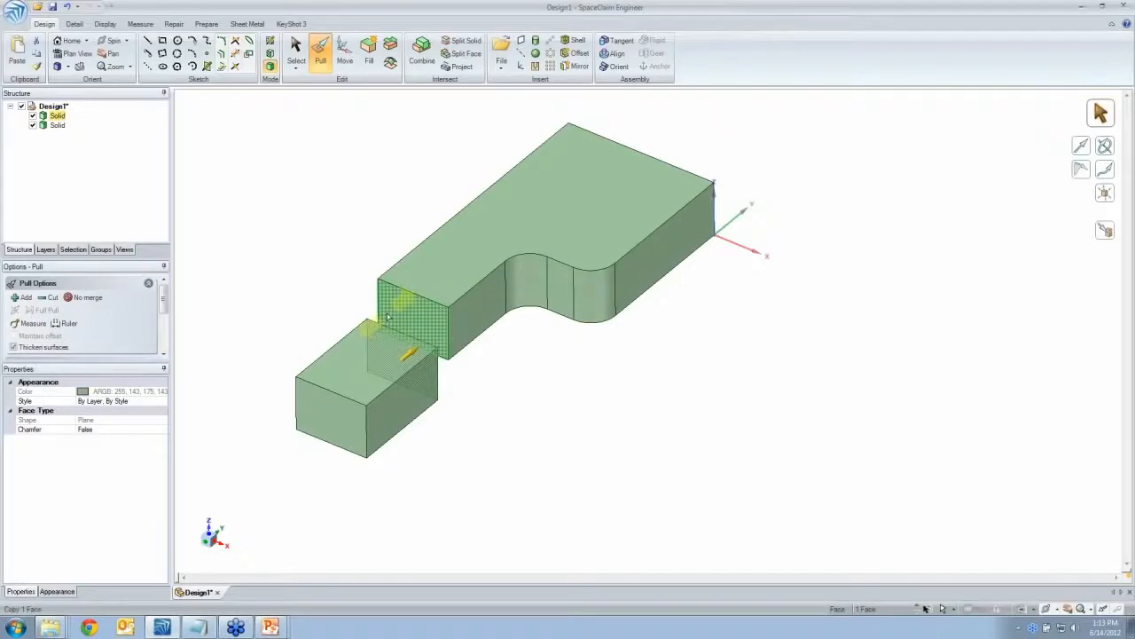
left_click(387, 317, "ctrl")
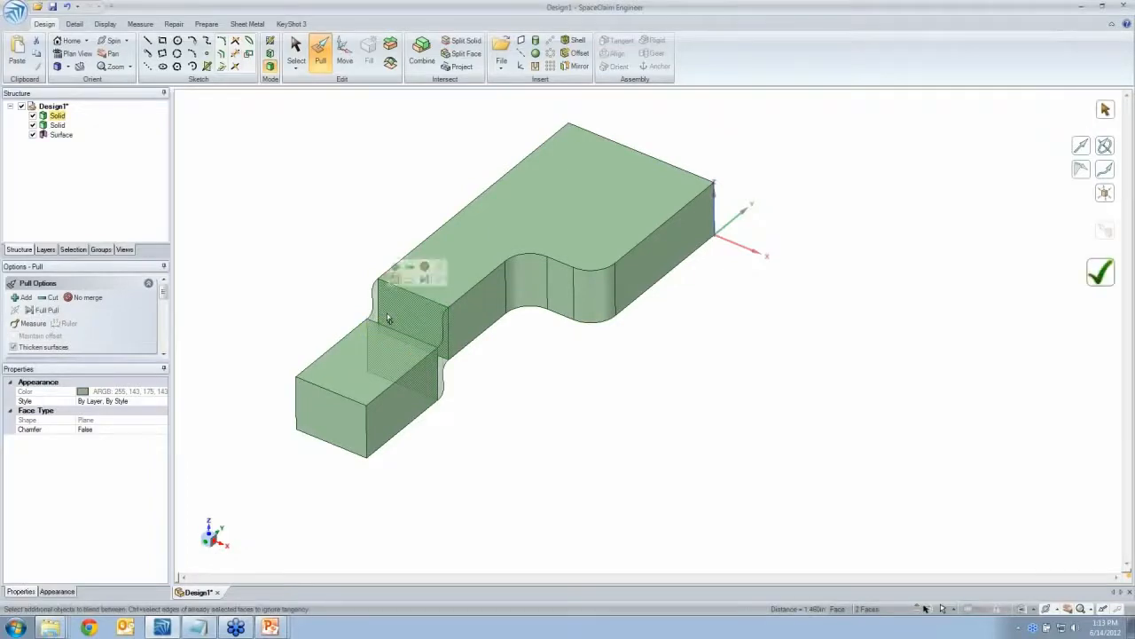
middle_click_drag(461, 386, 461, 386)
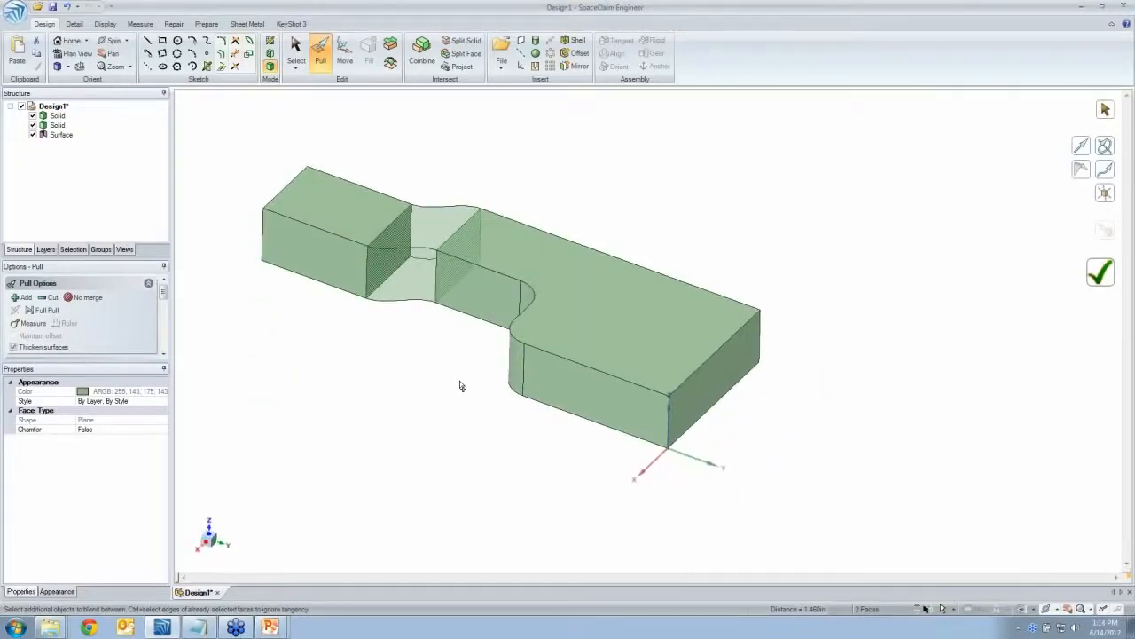
key("Return")
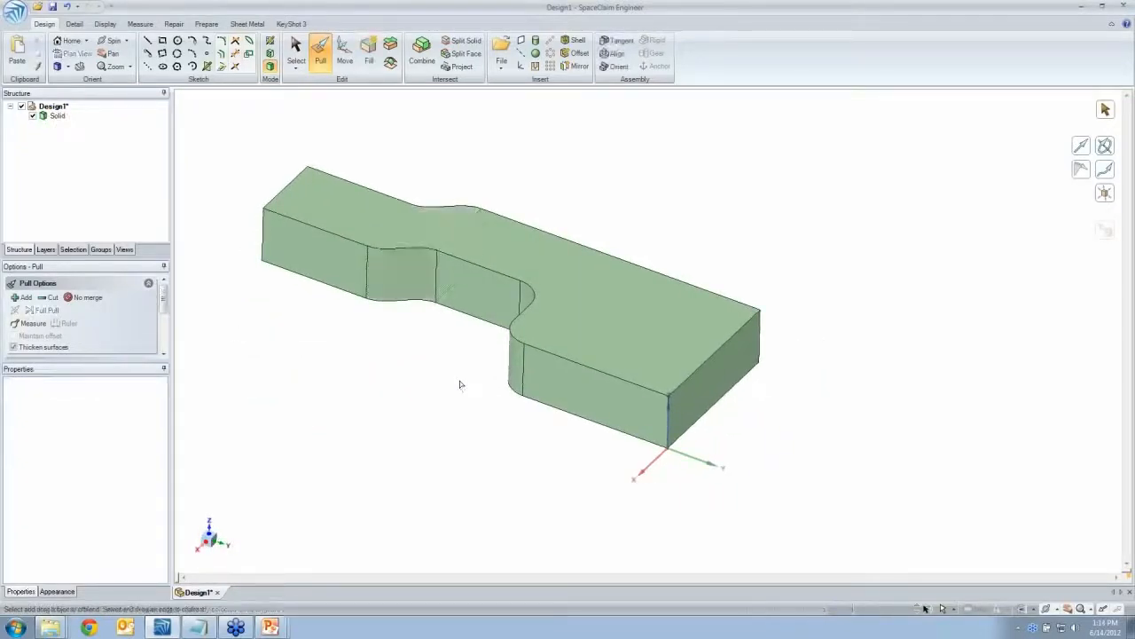
Insert a plane on the arm's outer end face and move it about 2.6 in inward along the arm
middle_click_drag(459, 383, 461, 384)
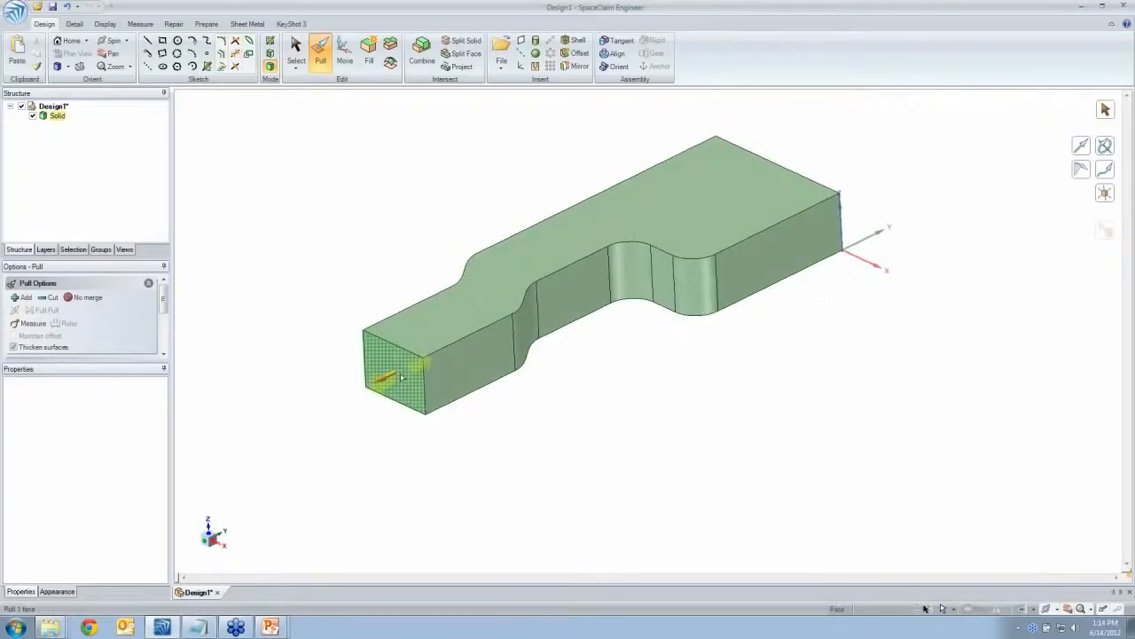
left_click(401, 377)
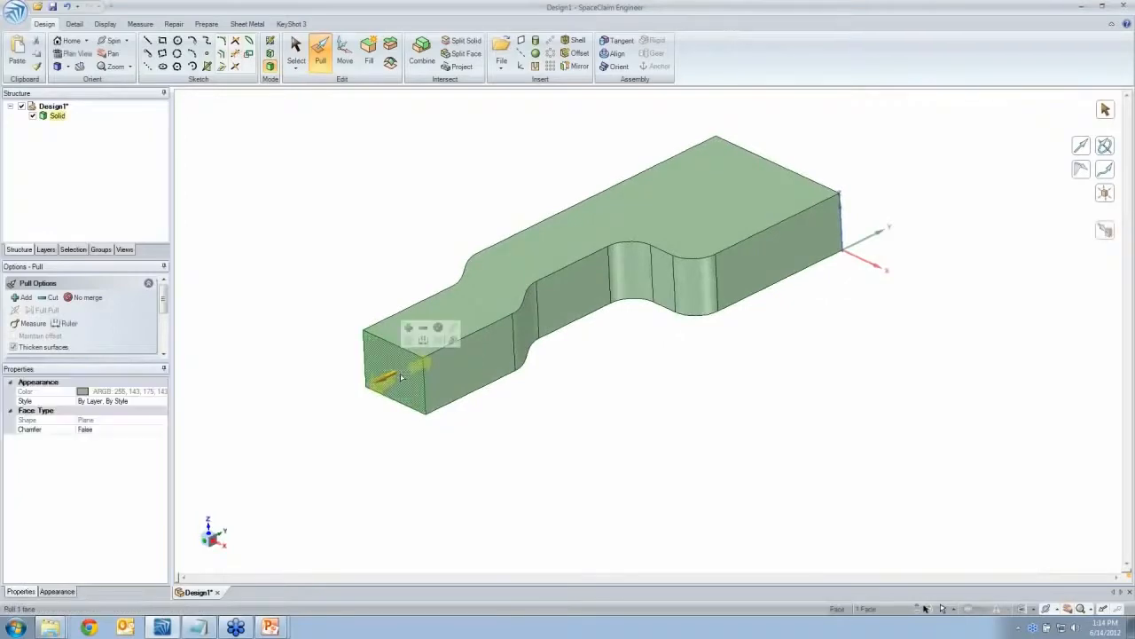
left_click(520, 41)
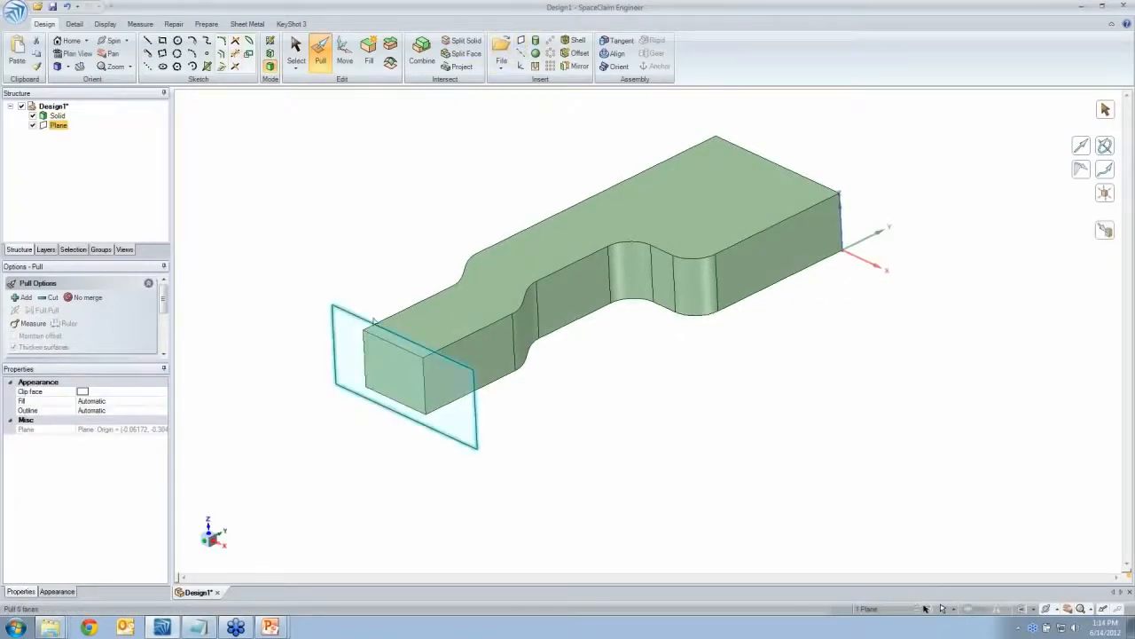
key("m")
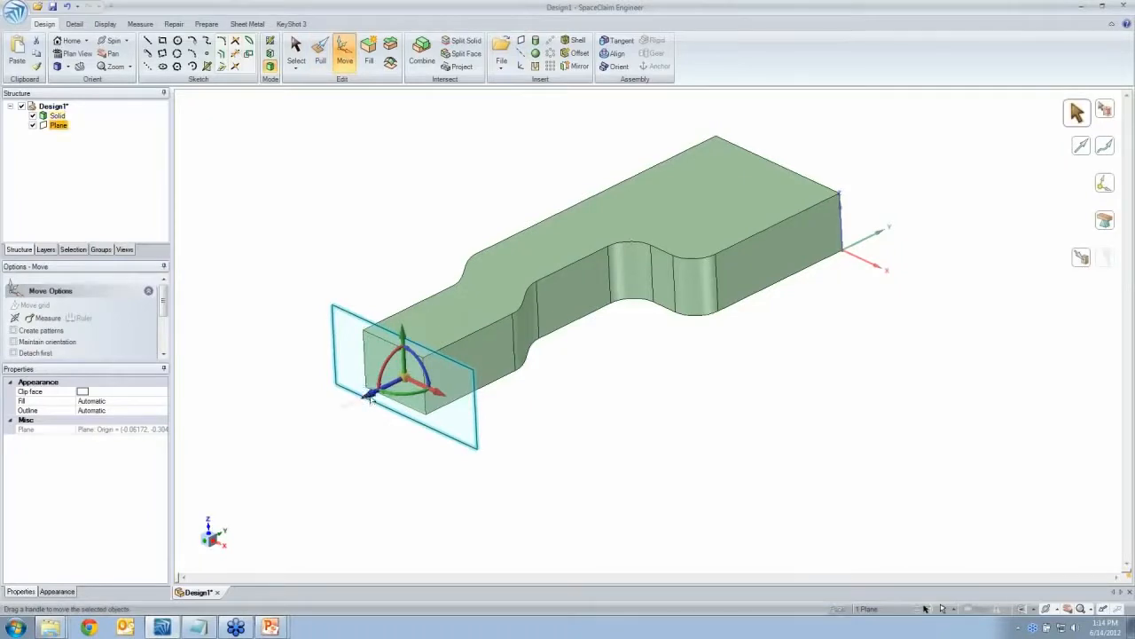
left_click_drag(371, 399, 454, 366)
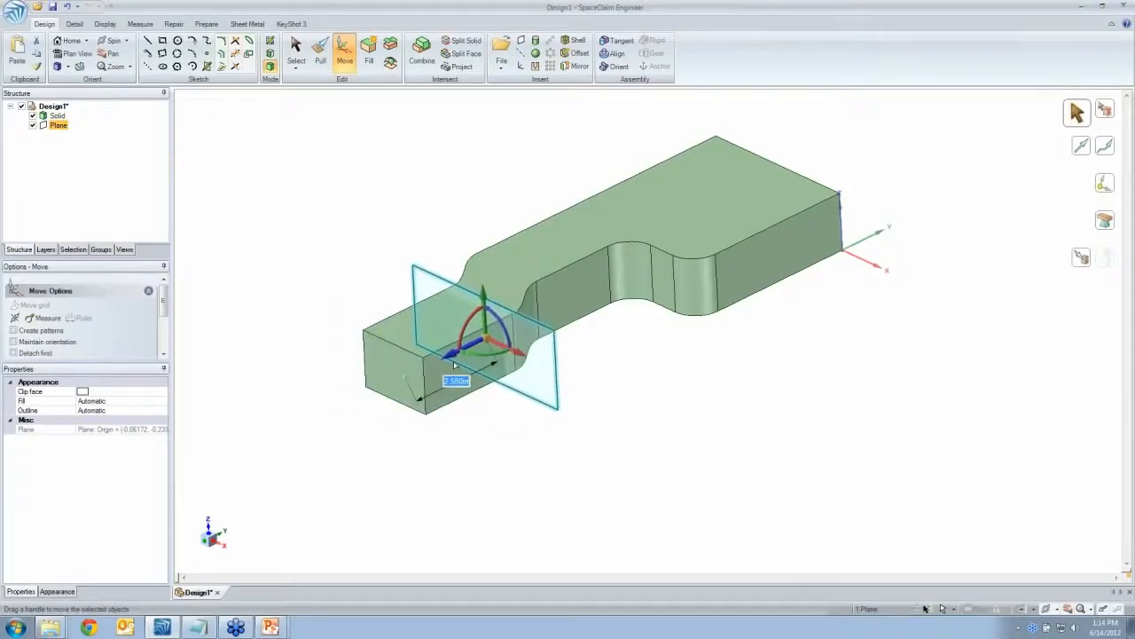
left_click(461, 175)
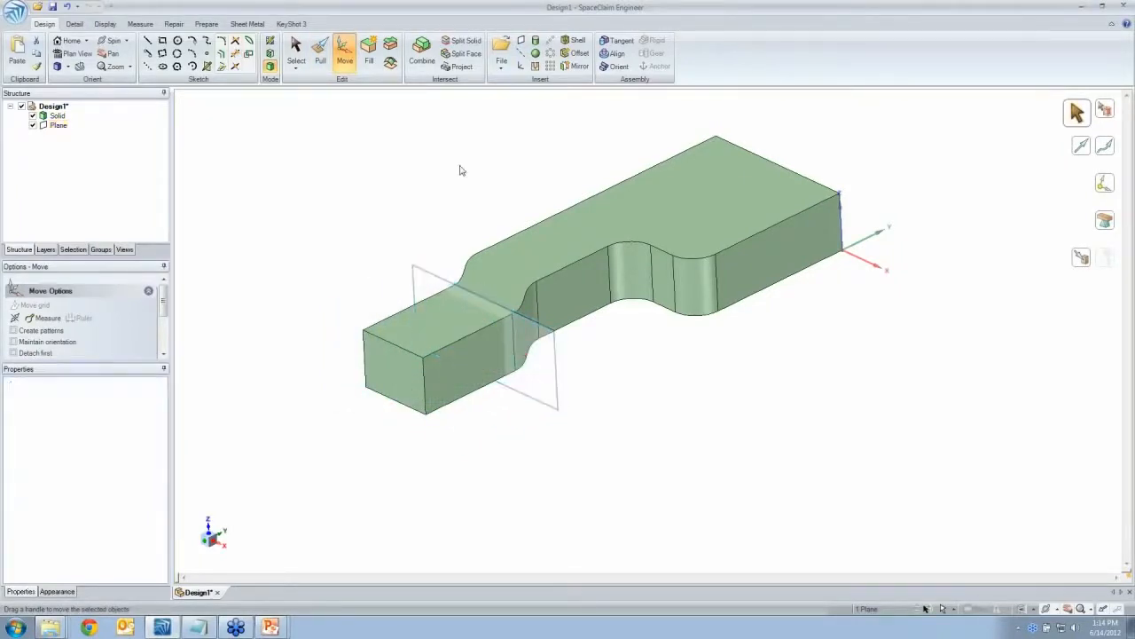
Split the solid at the plane with Combine, using the plane as the cutter
left_click(424, 60)
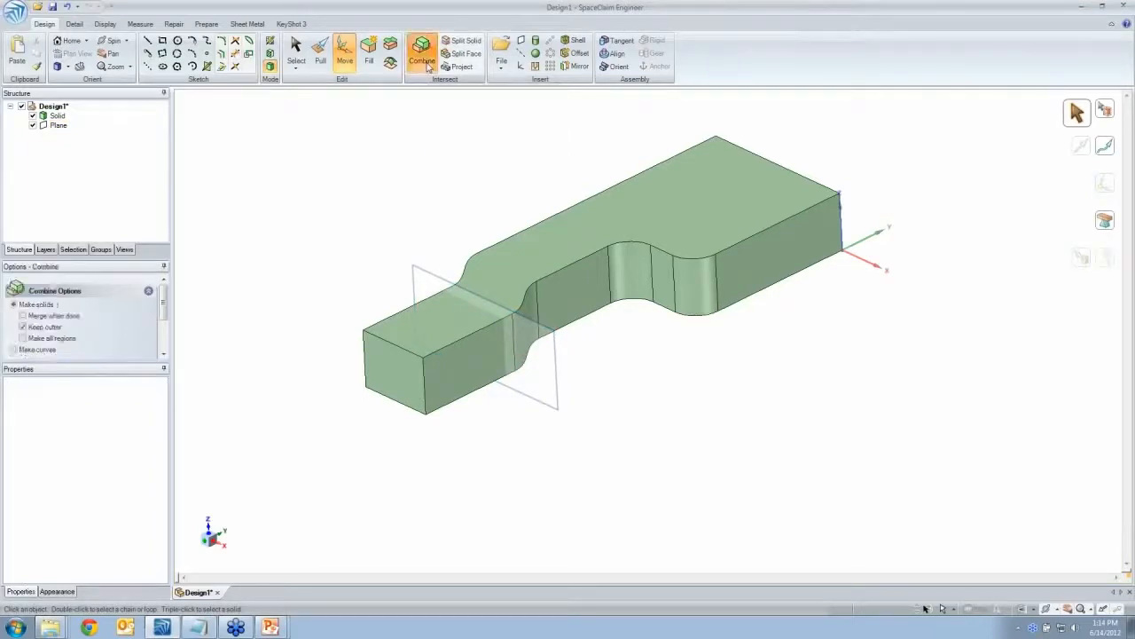
left_click(523, 247)
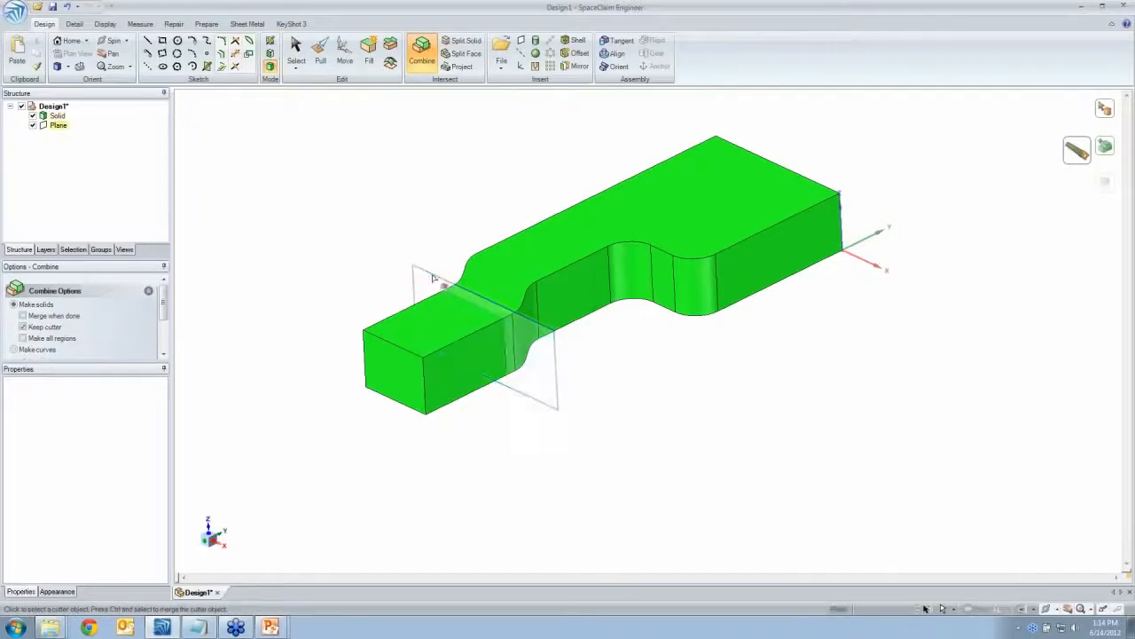
left_click(433, 293)
key("Escape")
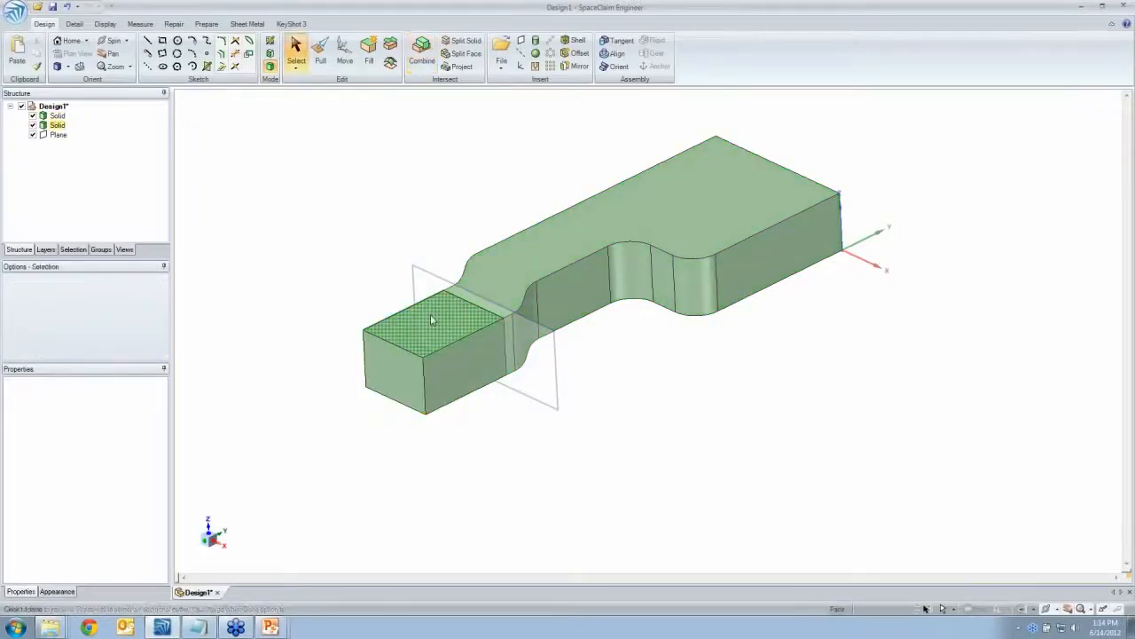
Move the cut-off end block outward along the arm's direction, leaving a gap to the main body
triple_click(430, 314)
key("m")
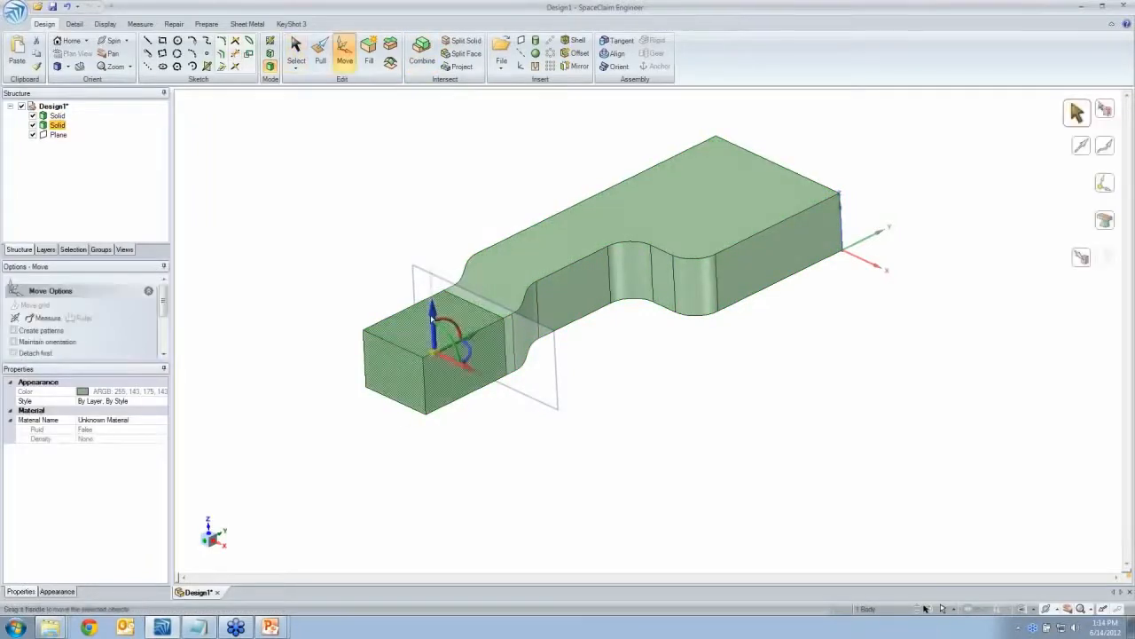
left_click_drag(475, 337, 433, 378)
key("Escape")
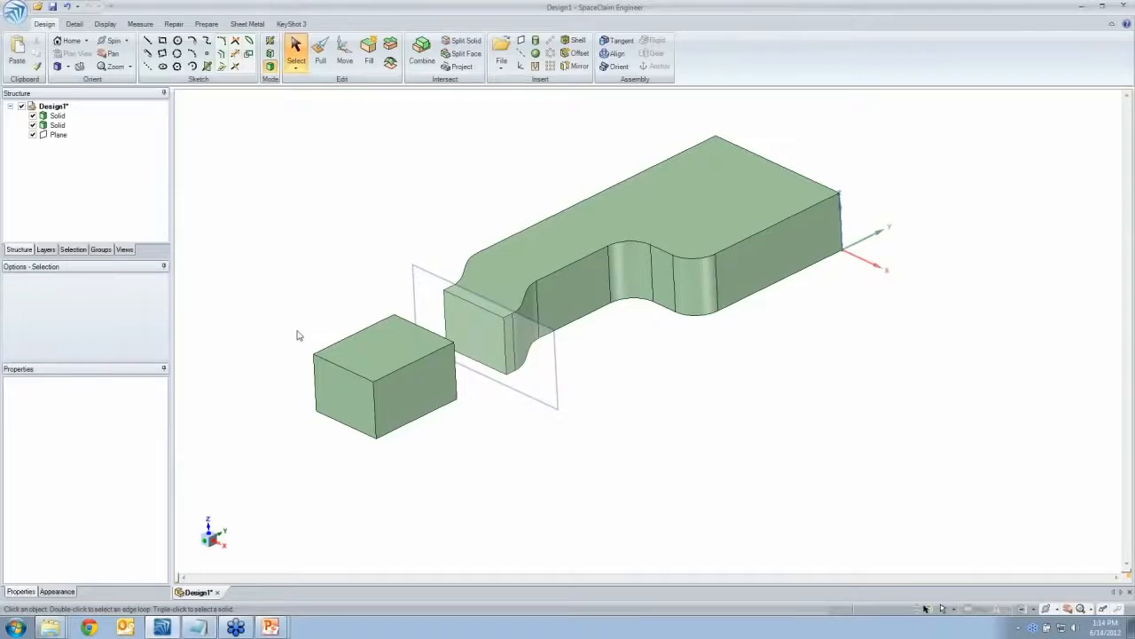
Open the plate file from the laser design folder in its own design window
right_click(59, 627)
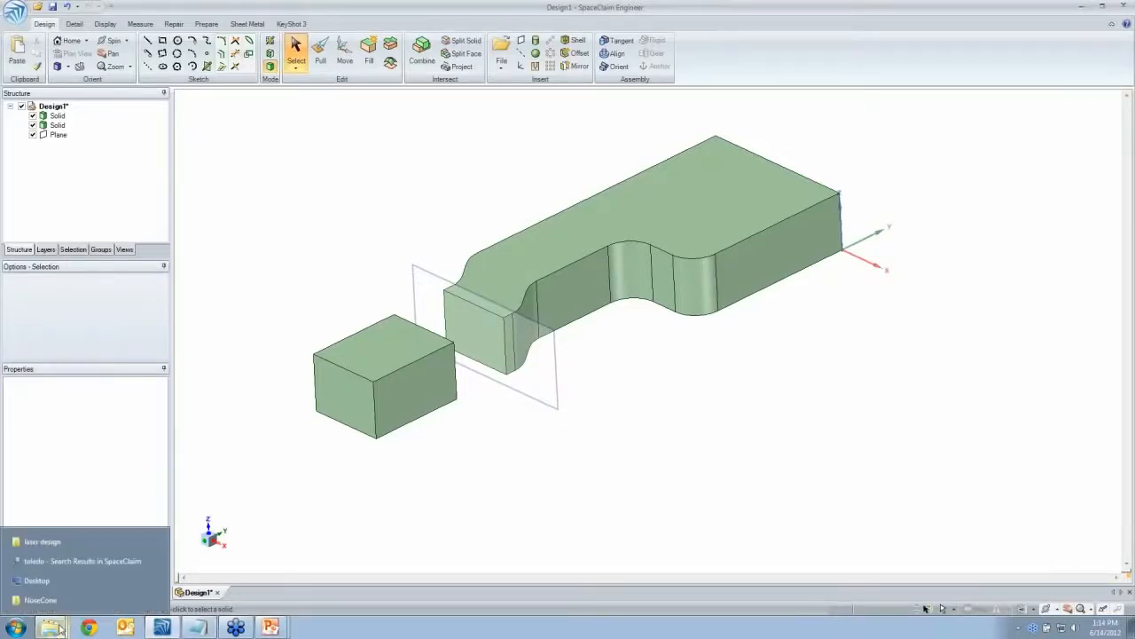
left_click(42, 542)
left_click(322, 231)
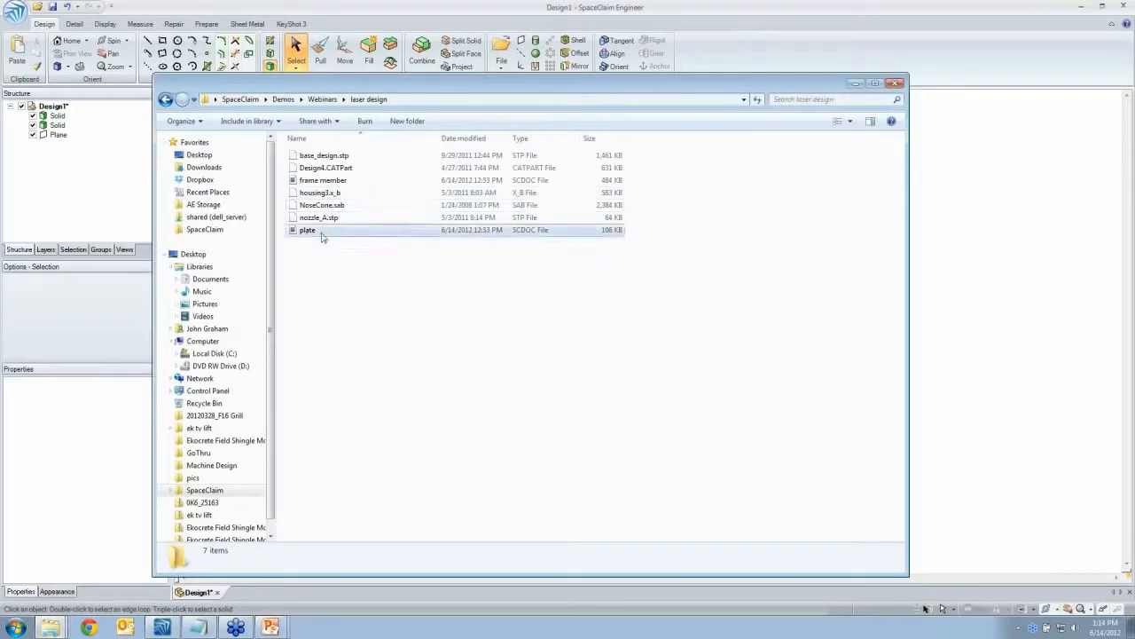
left_click_drag(322, 231, 558, 111)
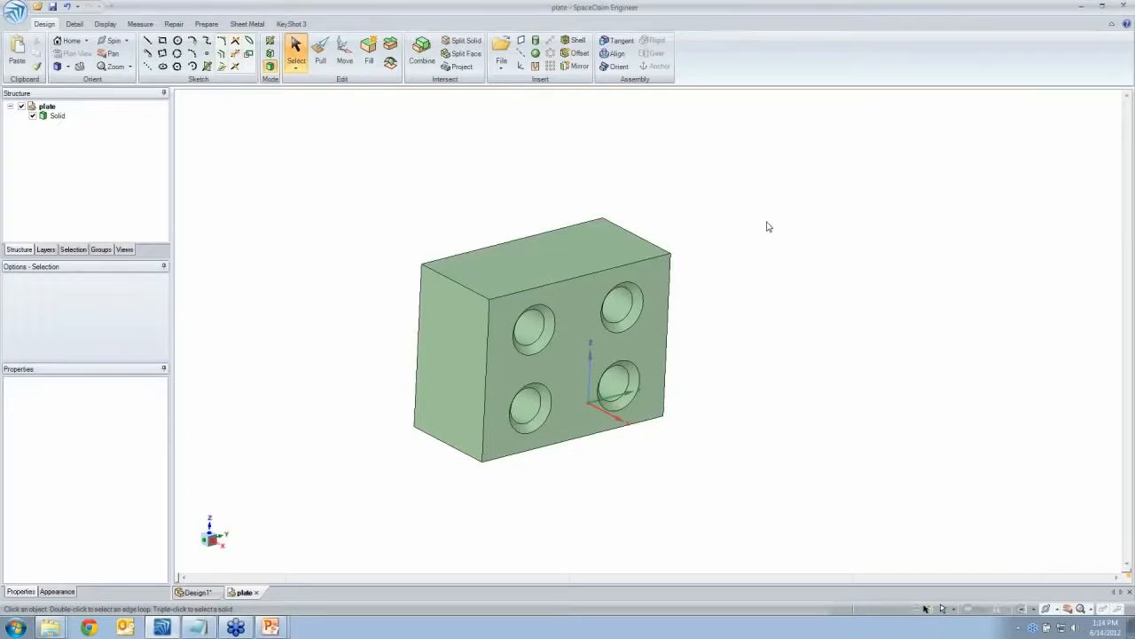
Copy the whole plate body with its four holes and paste it into Design1
left_click(544, 271)
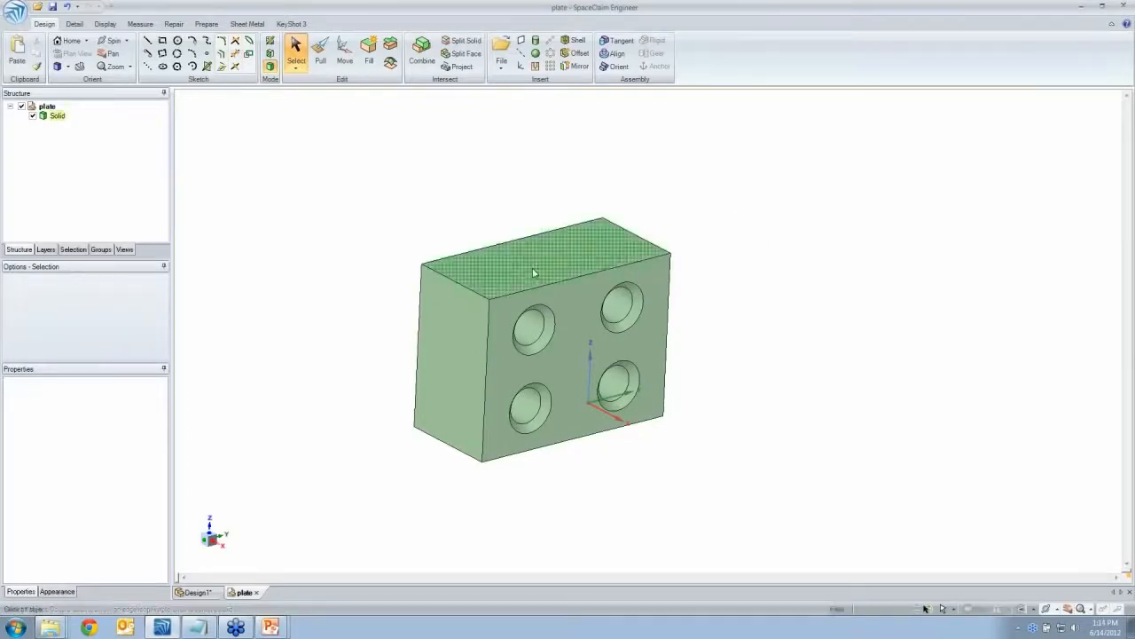
triple_click(533, 273)
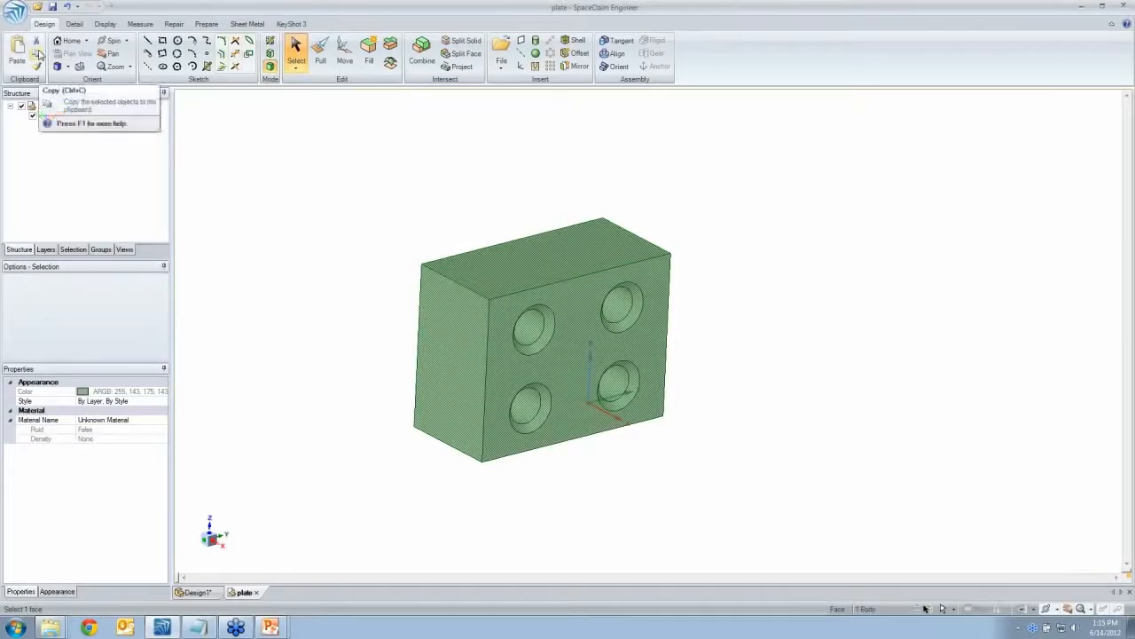
left_click(38, 54)
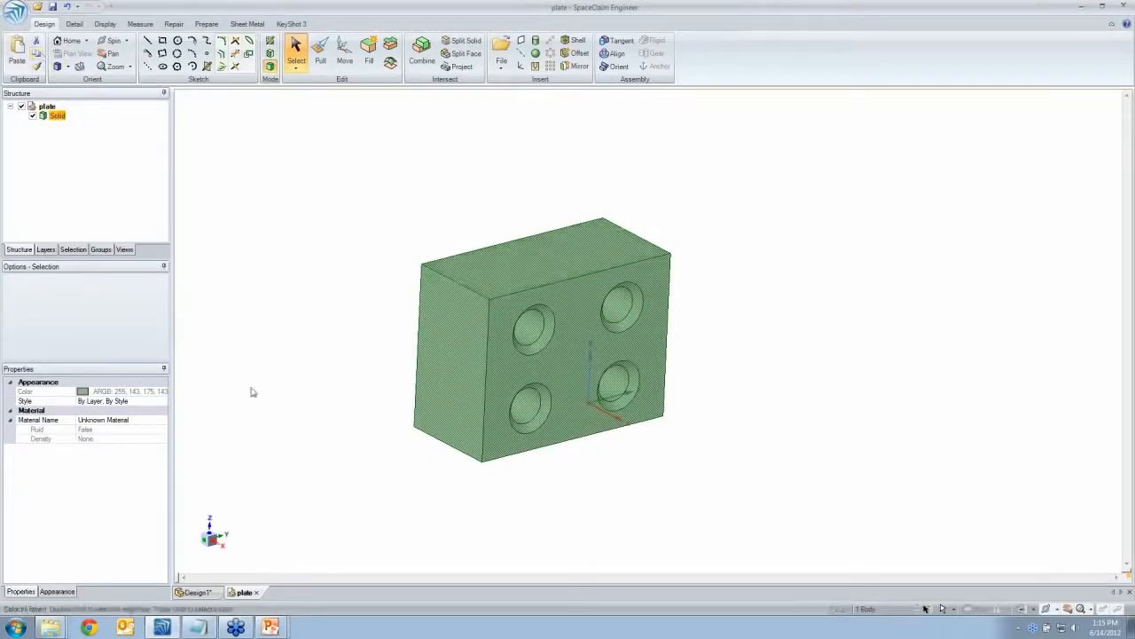
left_click(192, 592)
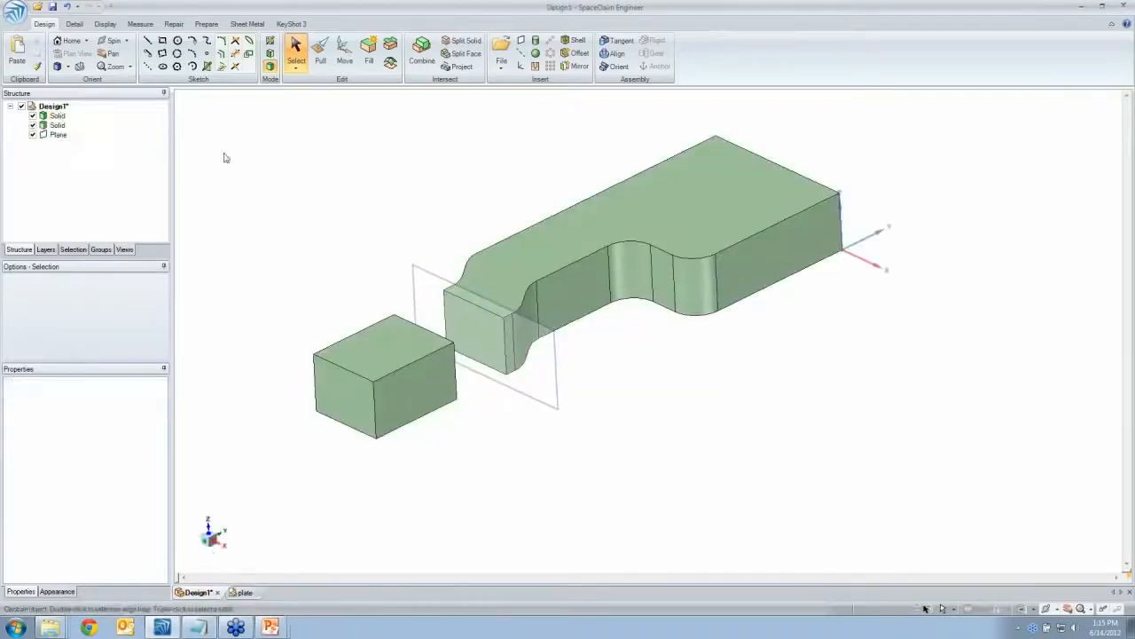
left_click(18, 51)
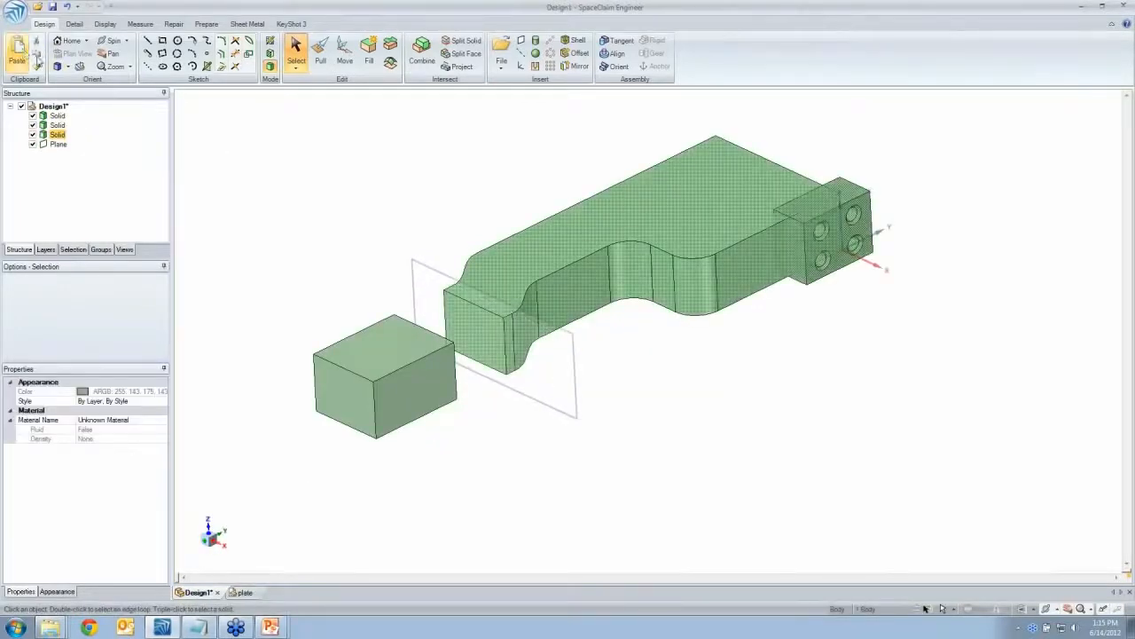
Change the pasted plate's color to brown to set it apart from the green bodies
left_click(698, 259)
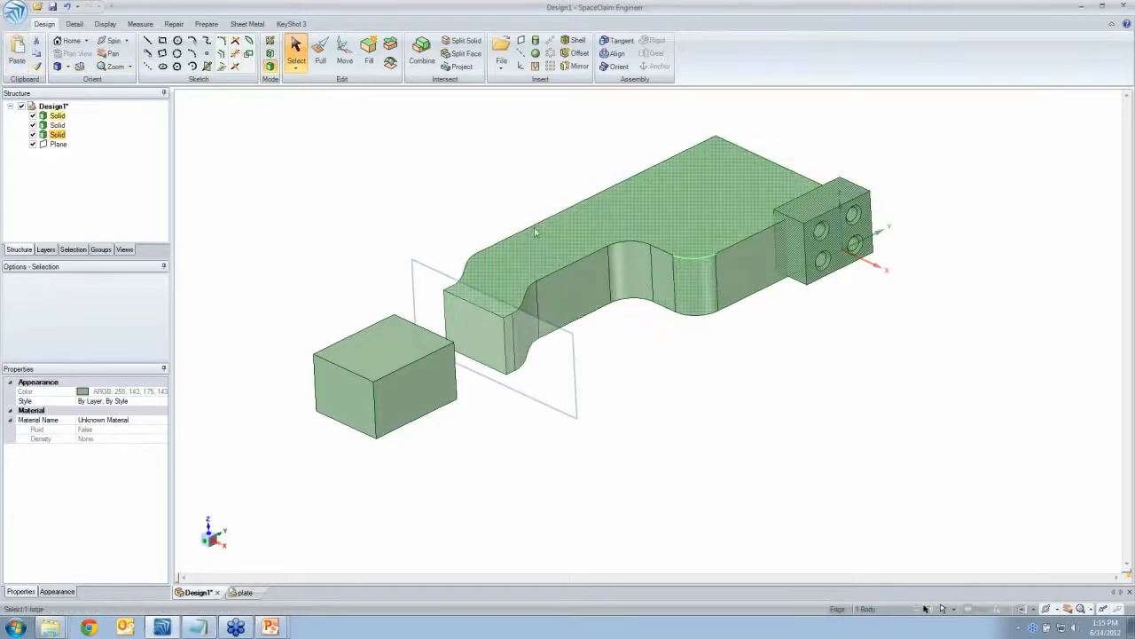
left_click(106, 25)
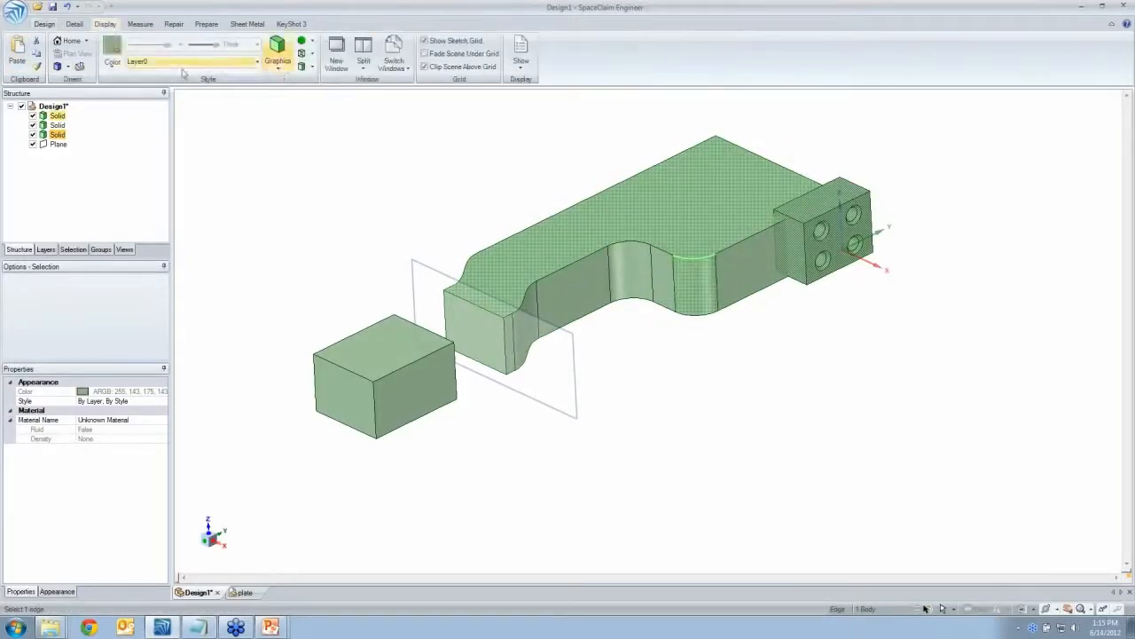
left_click(112, 53)
left_click(125, 108)
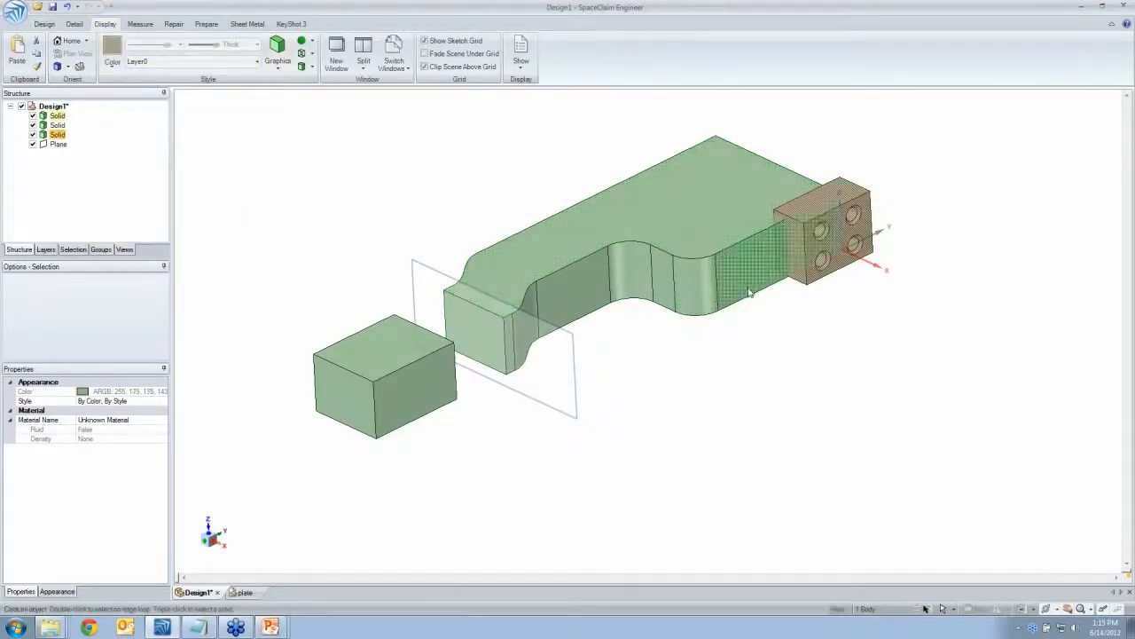
Move the brown plate along the arm's direction into the gap between the end block and the main body
key("m")
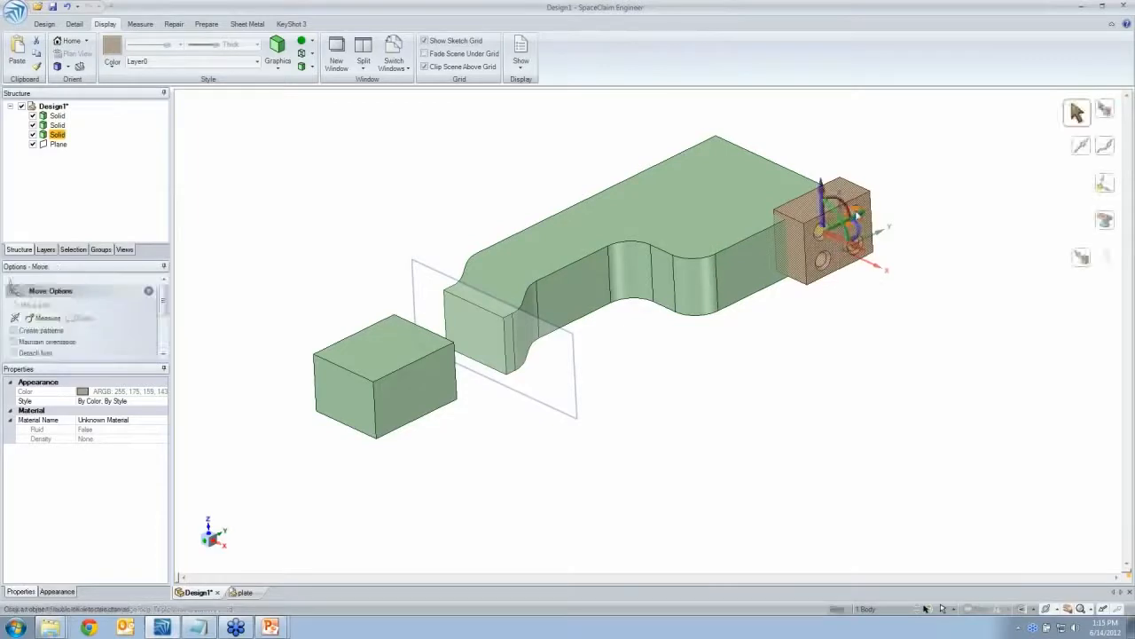
left_click_drag(858, 218, 479, 329)
scroll(514, 351, "up", 4)
scroll(479, 329, "up", 1)
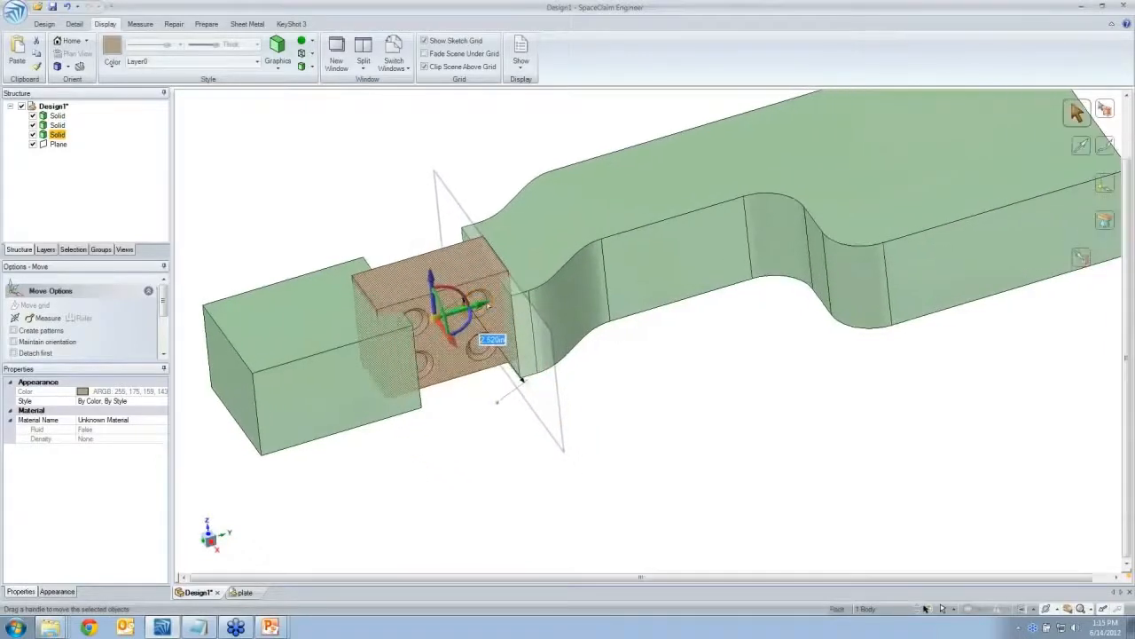
left_click_drag(481, 305, 447, 317)
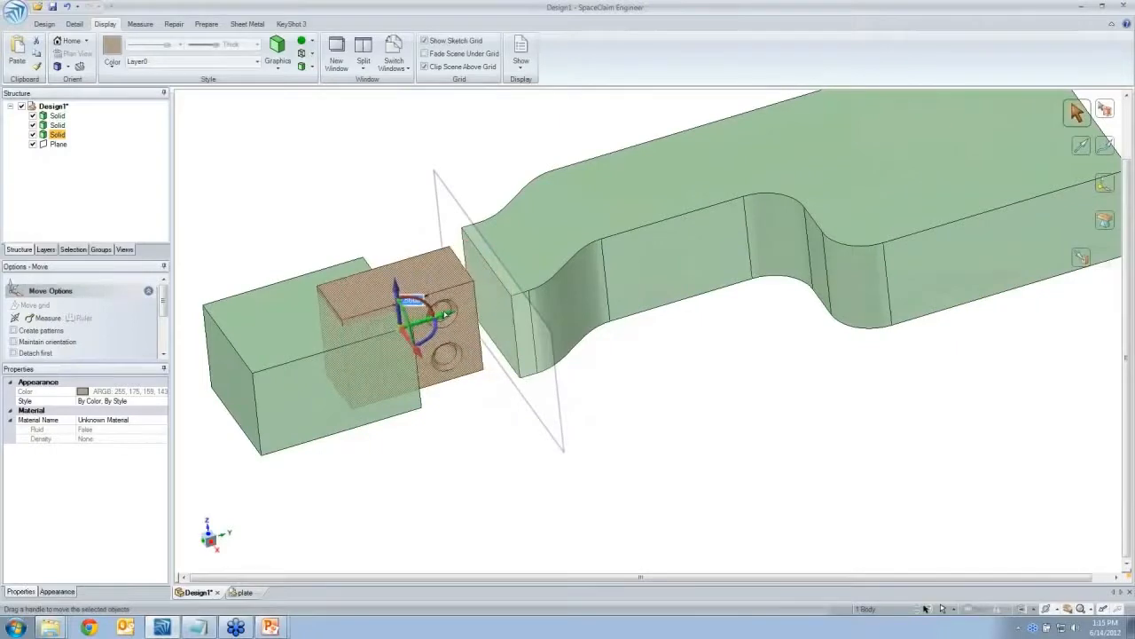
Move the green end block about 1.73 in farther outward along the arm so it clears the plate
middle_click_drag(341, 318, 397, 315, "ctrl")
left_click(406, 282)
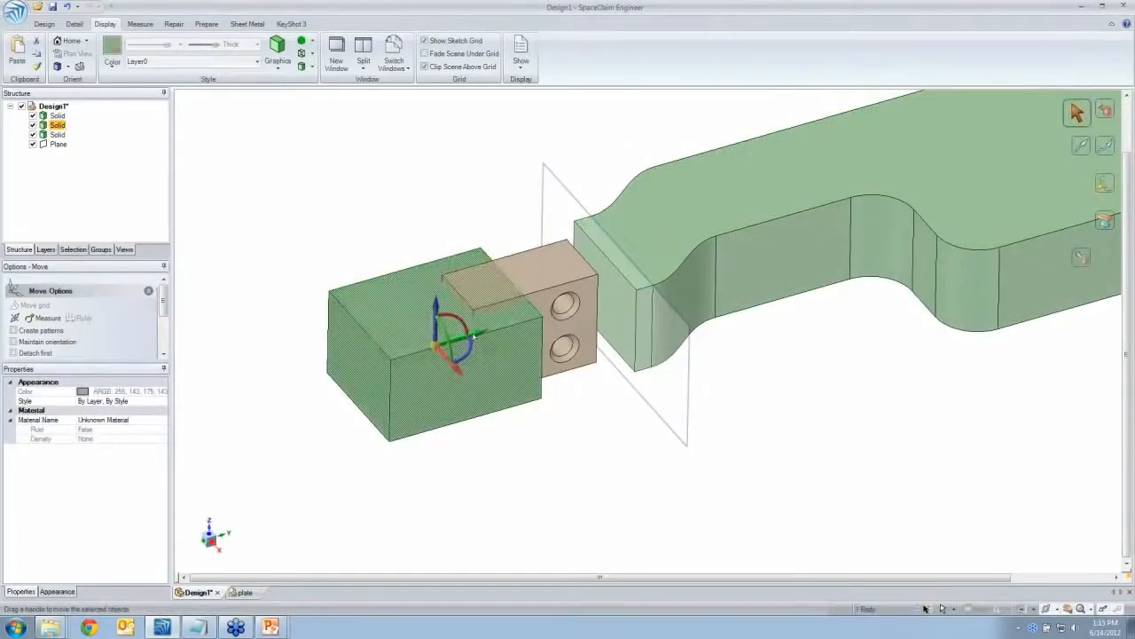
left_click_drag(474, 335, 365, 354)
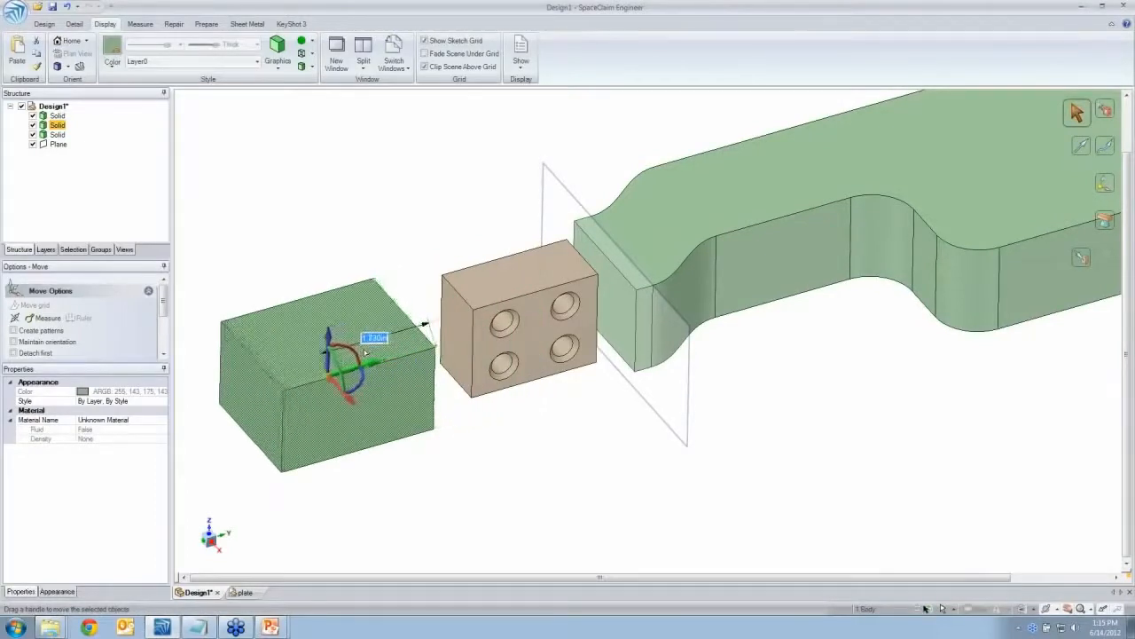
Shift the brown plate slightly toward the end block so it sits clear of both green bodies
left_click(474, 295)
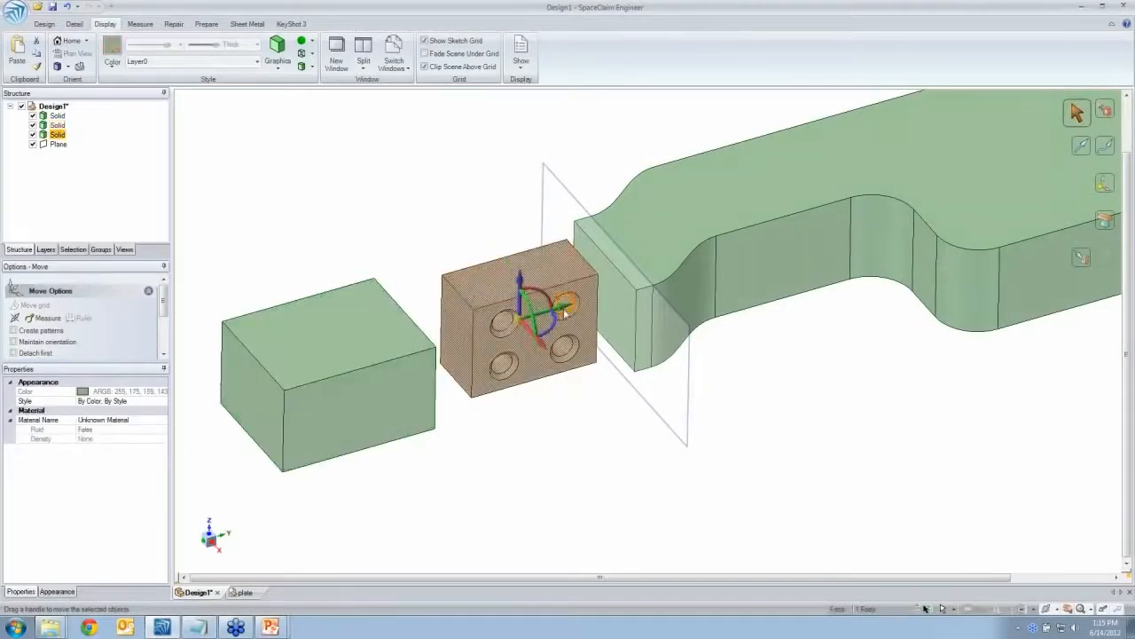
left_click_drag(564, 311, 555, 315)
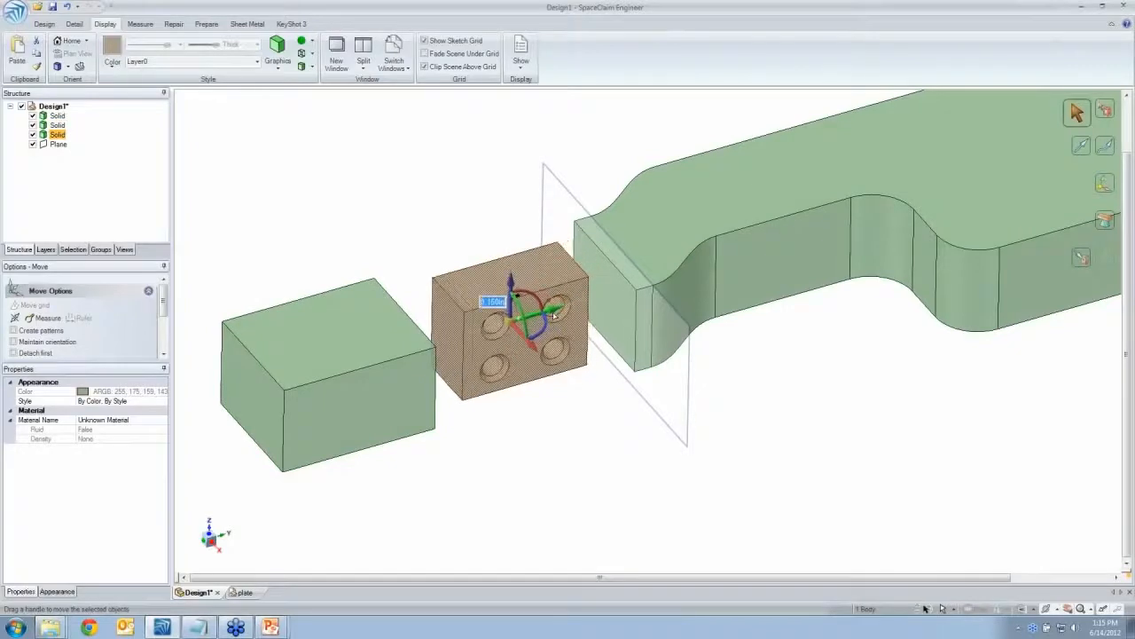
left_click(487, 245)
Blend the end block to the plate with Pull between their two facing end faces, merging them into one solid
left_click(45, 24)
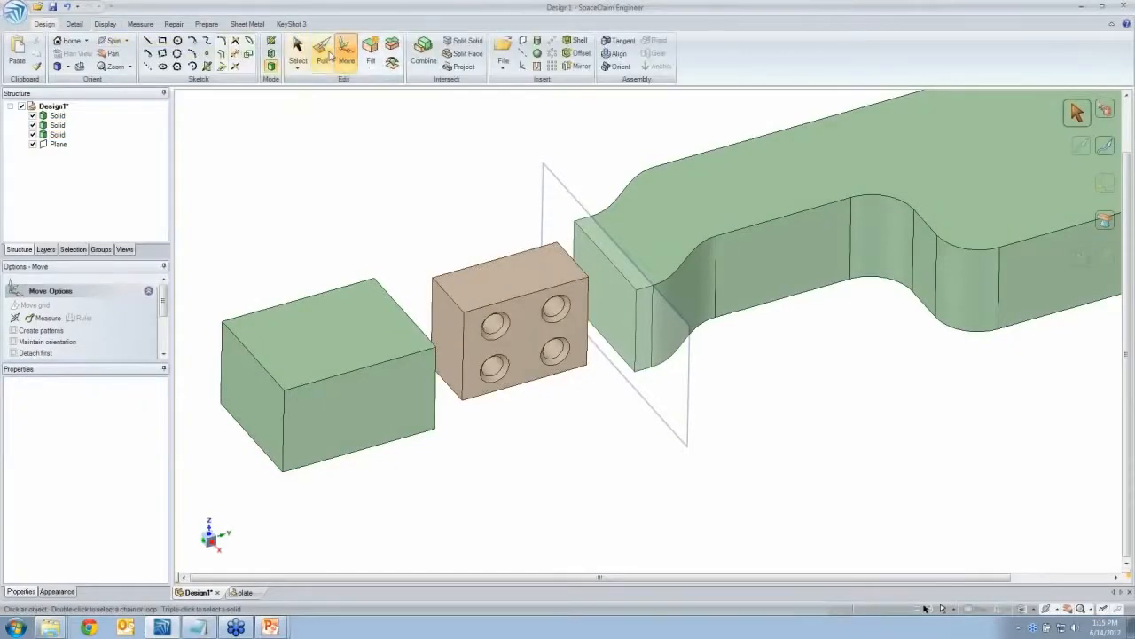
left_click(324, 53)
left_click(449, 326)
middle_click_drag(440, 263, 410, 337)
left_click(434, 332)
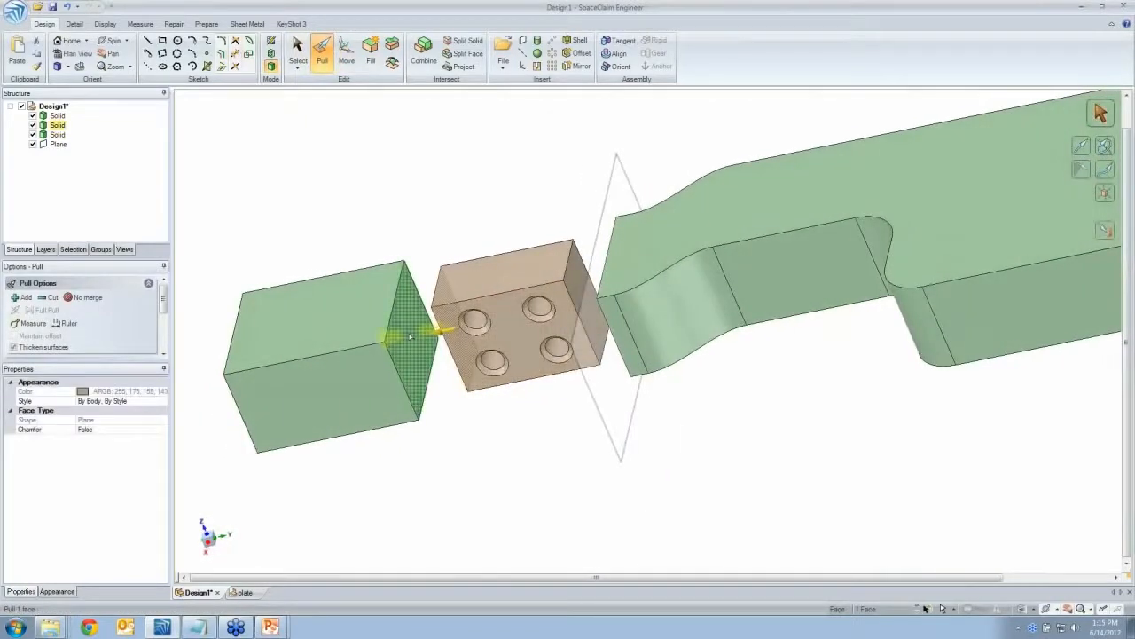
left_click(410, 337, "ctrl")
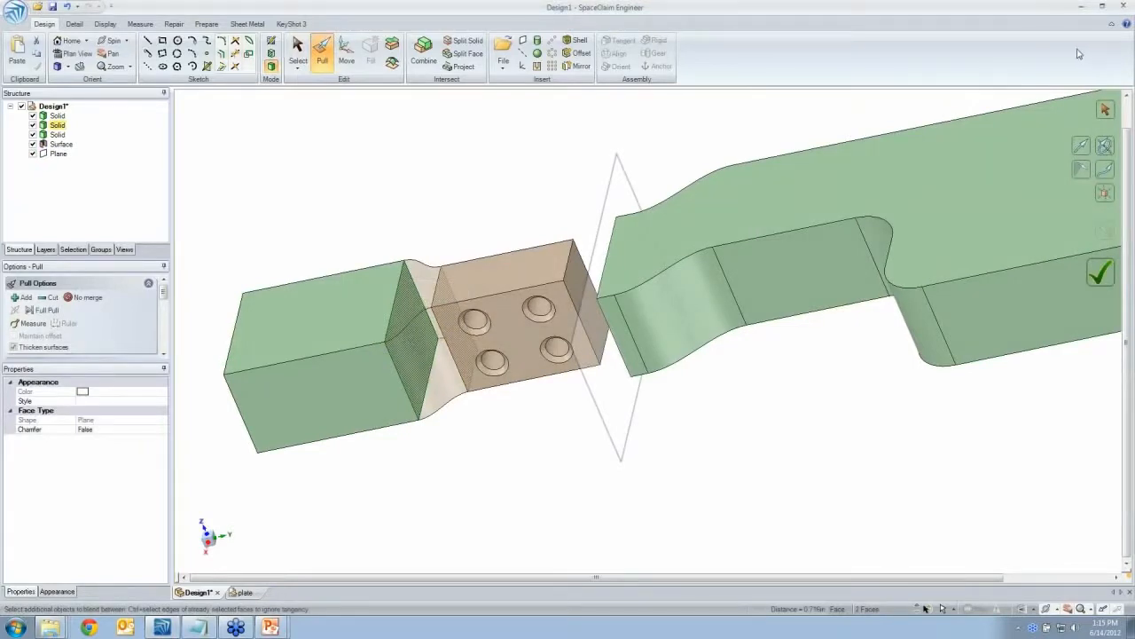
left_click(1099, 272)
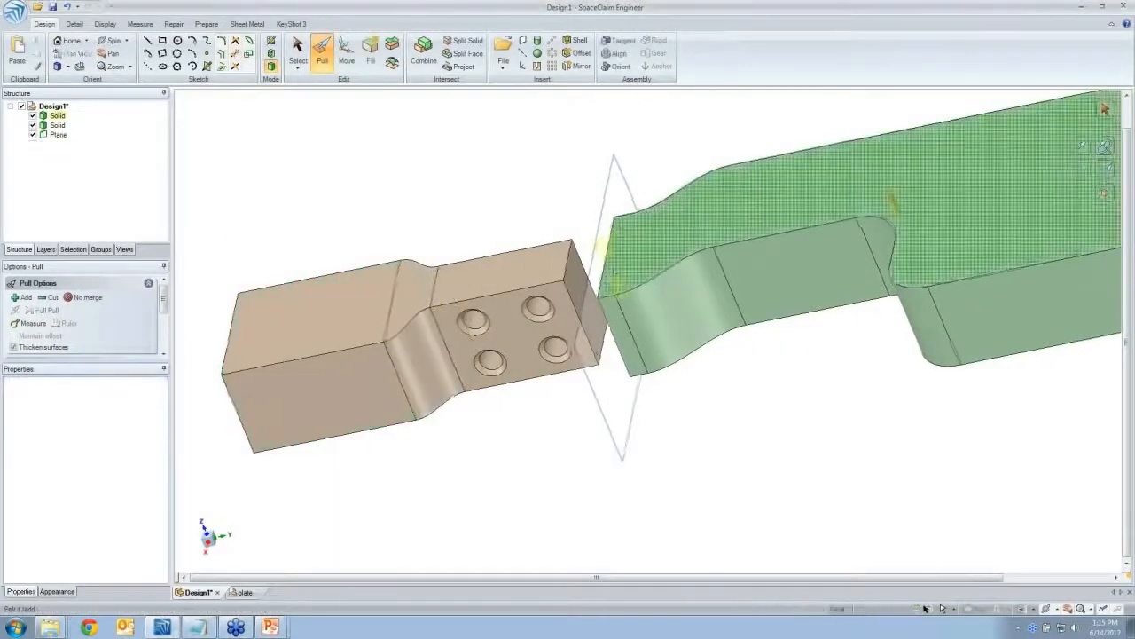
Blend the plate's other end face to the facing end of the main body with Pull, joining everything into one solid
left_click(587, 299)
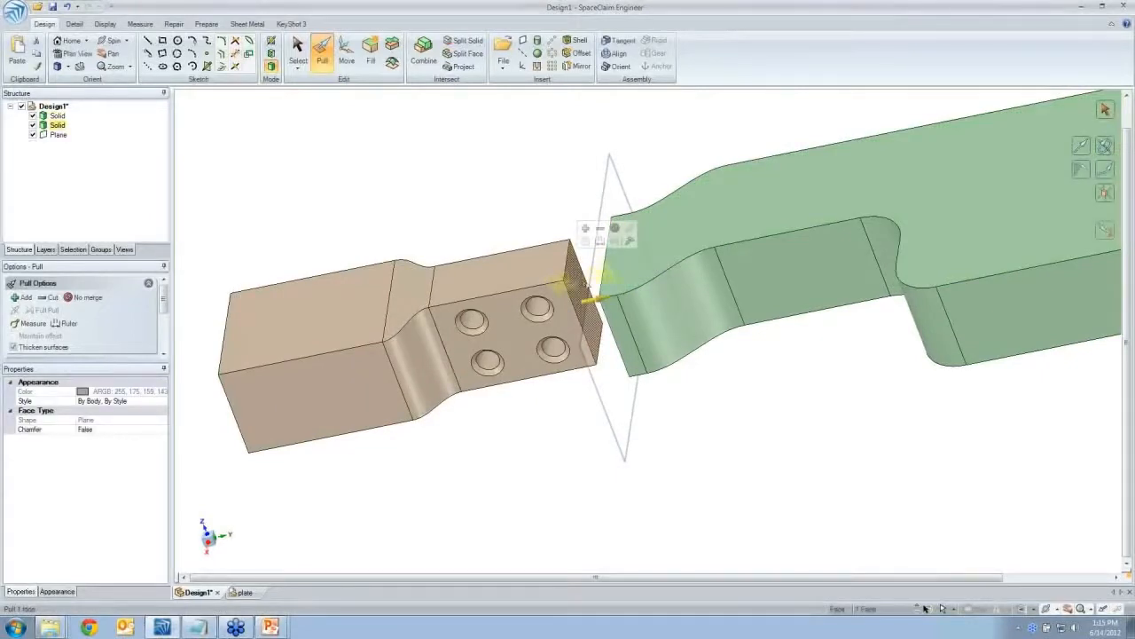
middle_click_drag(593, 286, 633, 272)
left_click(631, 273, "ctrl")
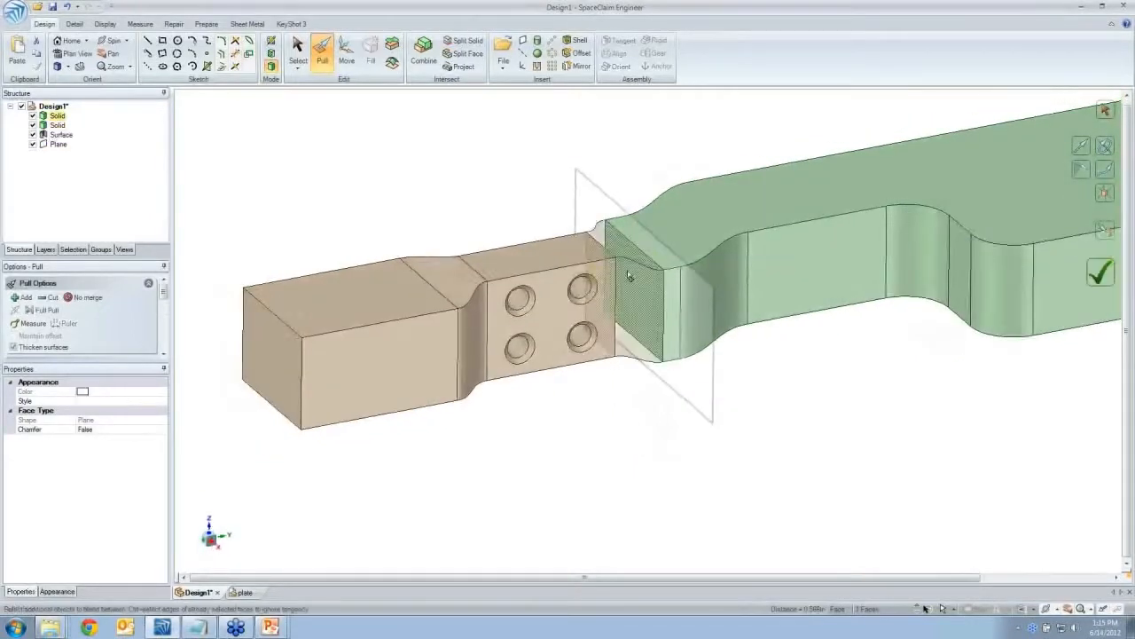
left_click(1099, 272)
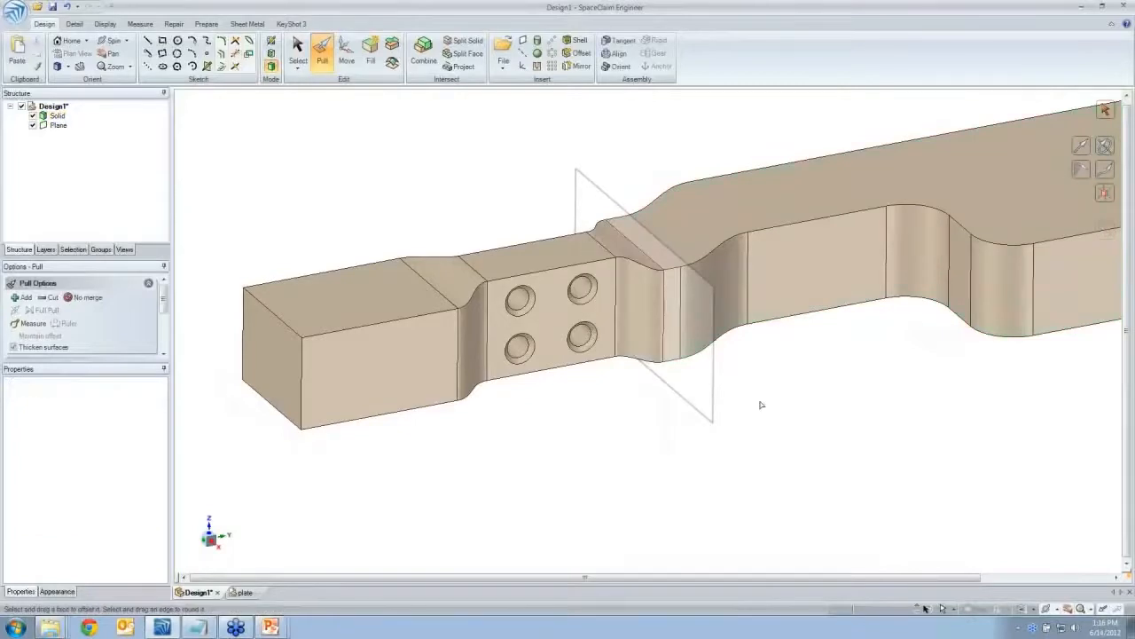
scroll(761, 404, "down", 4)
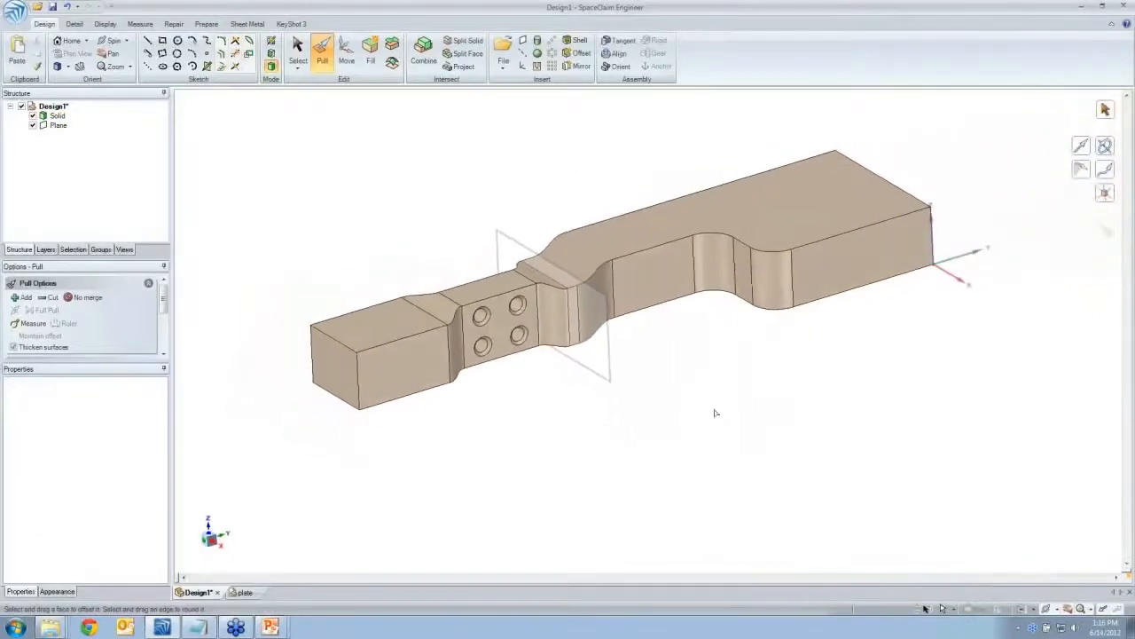
key("Escape")
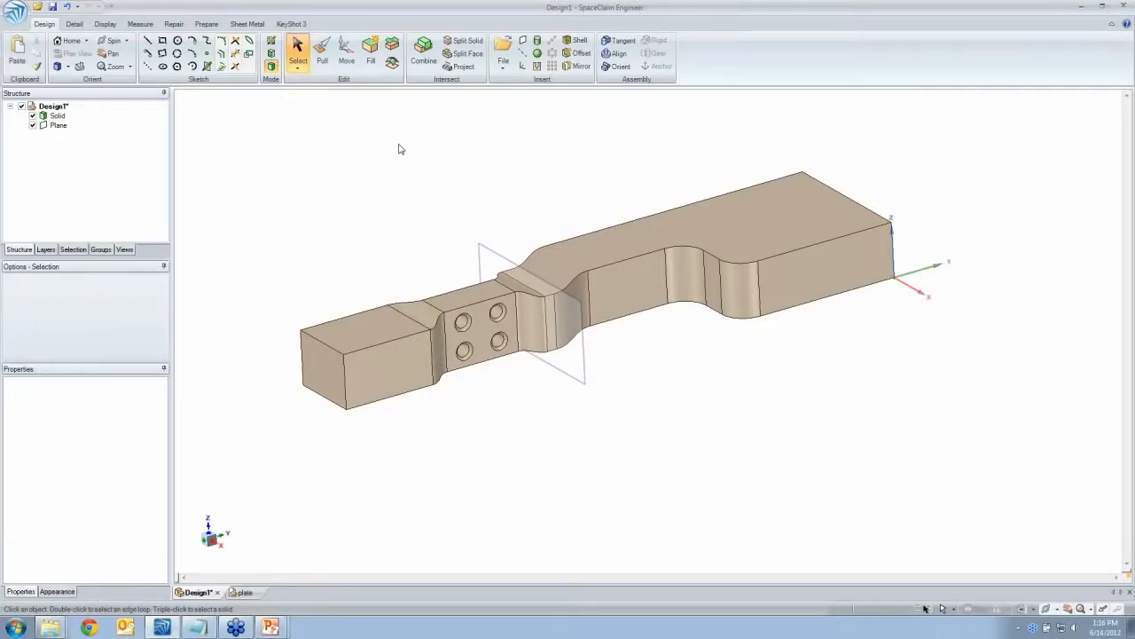
Open NoseCone.sab from the laser design folder in its own design window
right_click(50, 627)
left_click(79, 561)
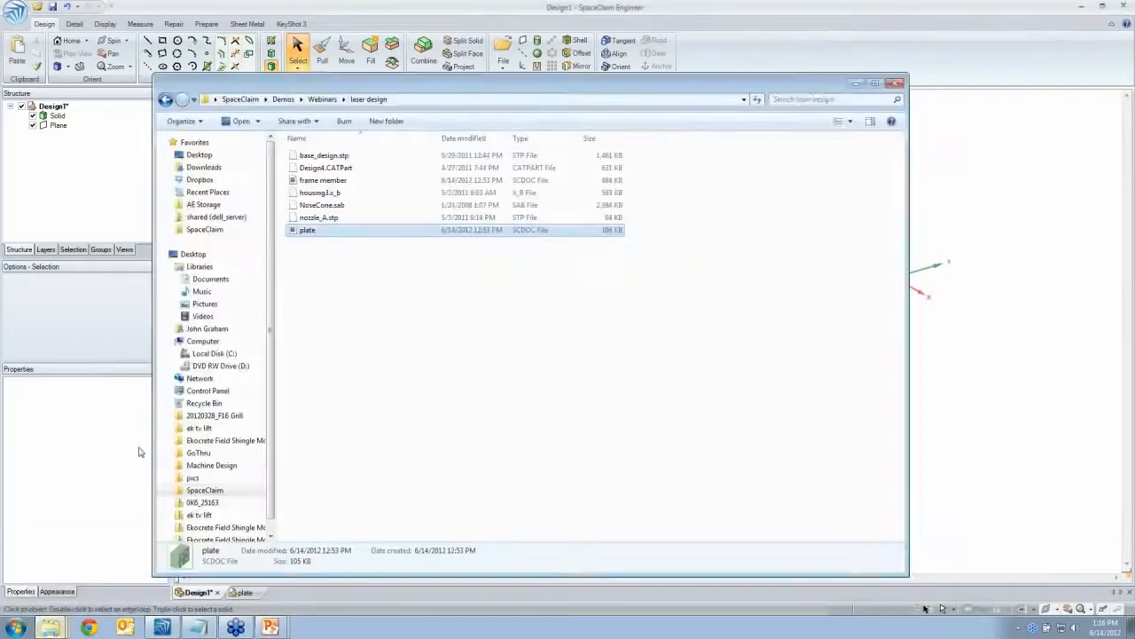
left_click(335, 206)
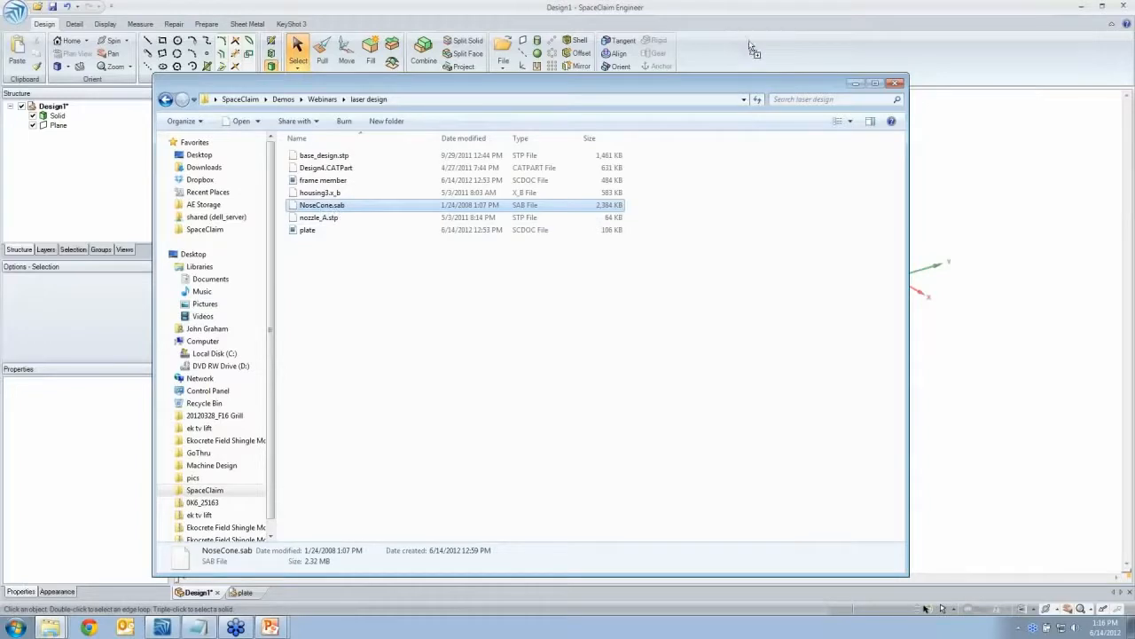
left_click_drag(748, 41, 749, 42)
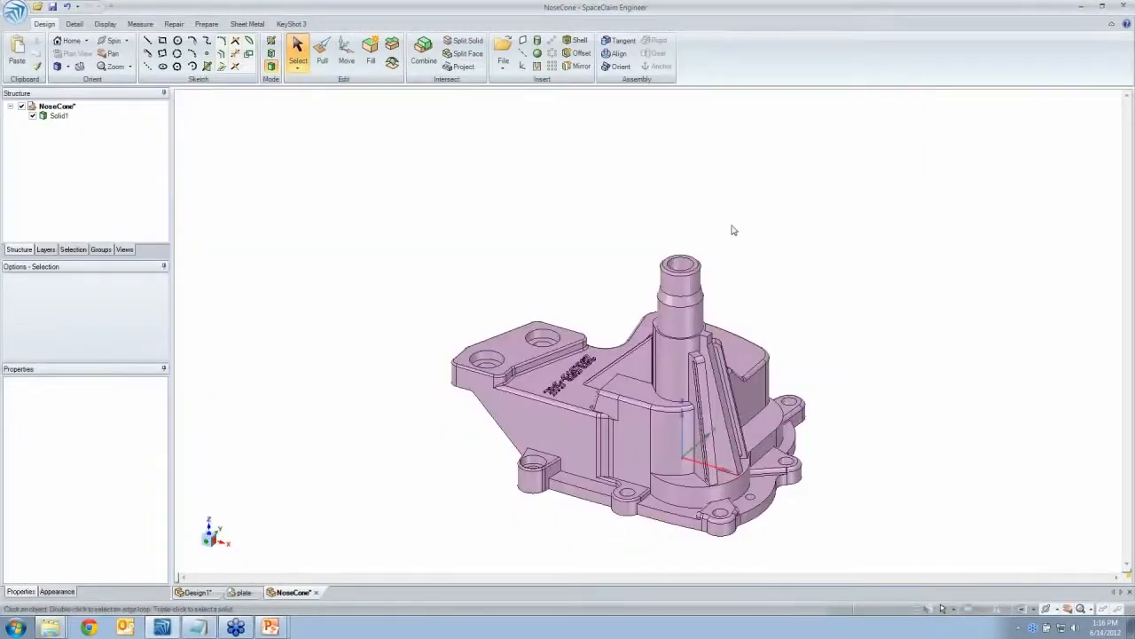
Examine the file formats offered for opening in the file type list
left_click(37, 7)
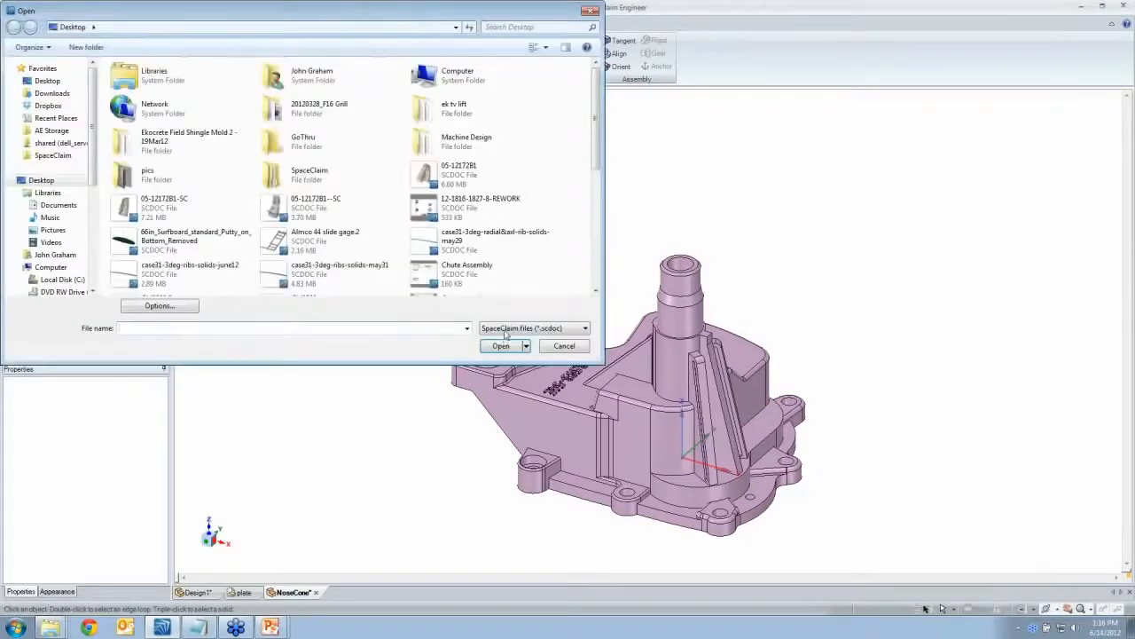
left_click(504, 330)
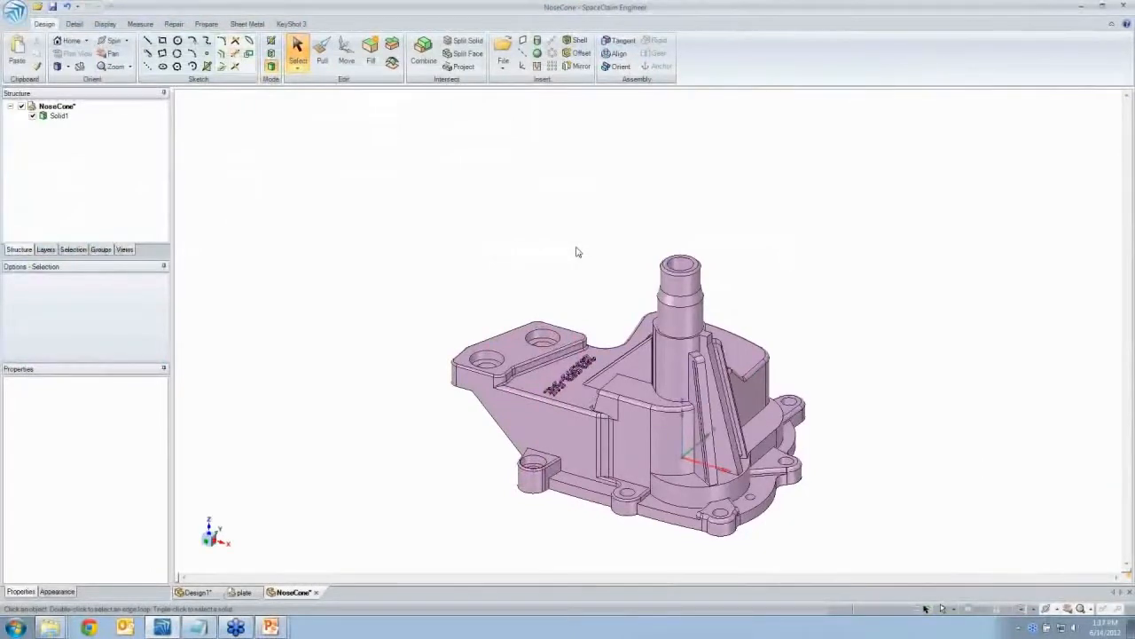
Remove all raised characters of the embossed part number from the nose cone's flat face with Fill
middle_click_drag(544, 370, 554, 361)
middle_click_drag(554, 361, 584, 339)
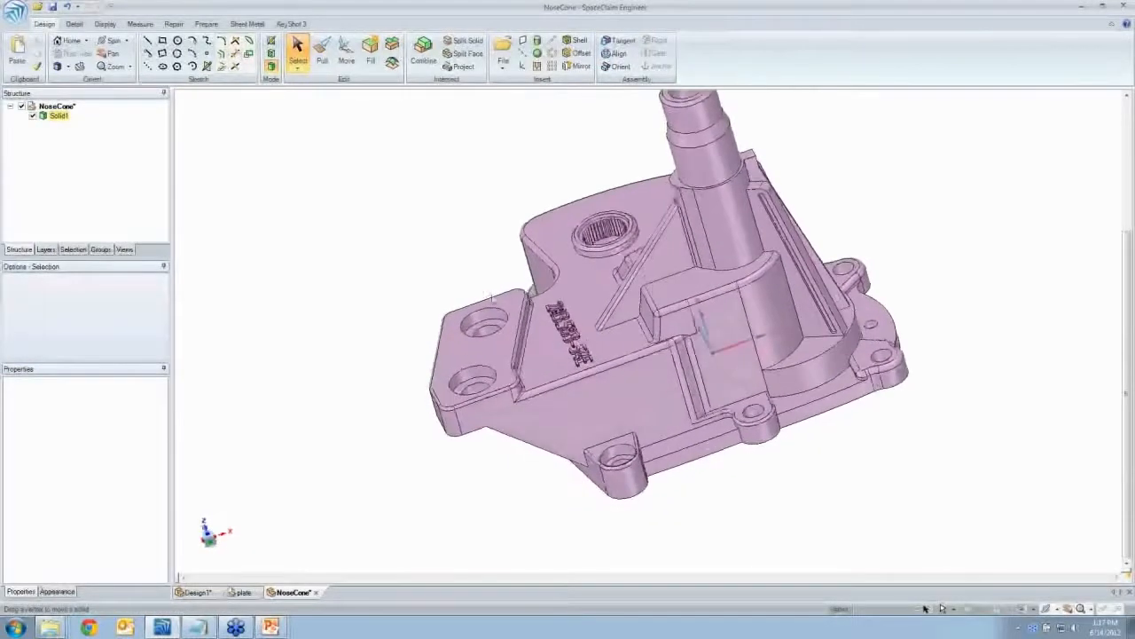
middle_click_drag(548, 304, 569, 334)
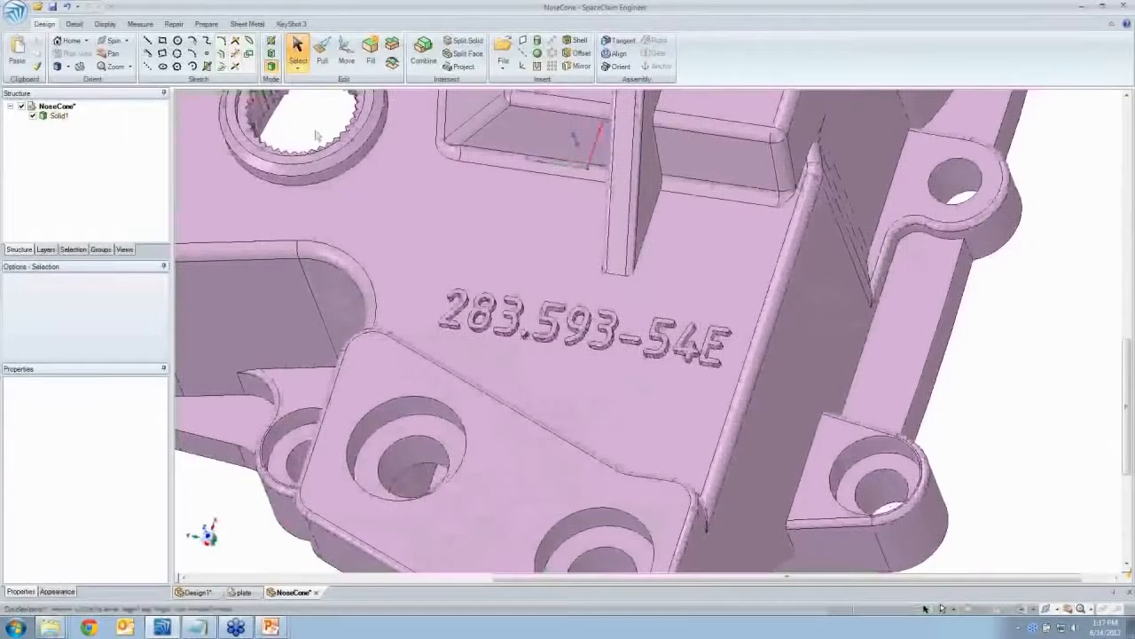
middle_click_drag(450, 265, 445, 274)
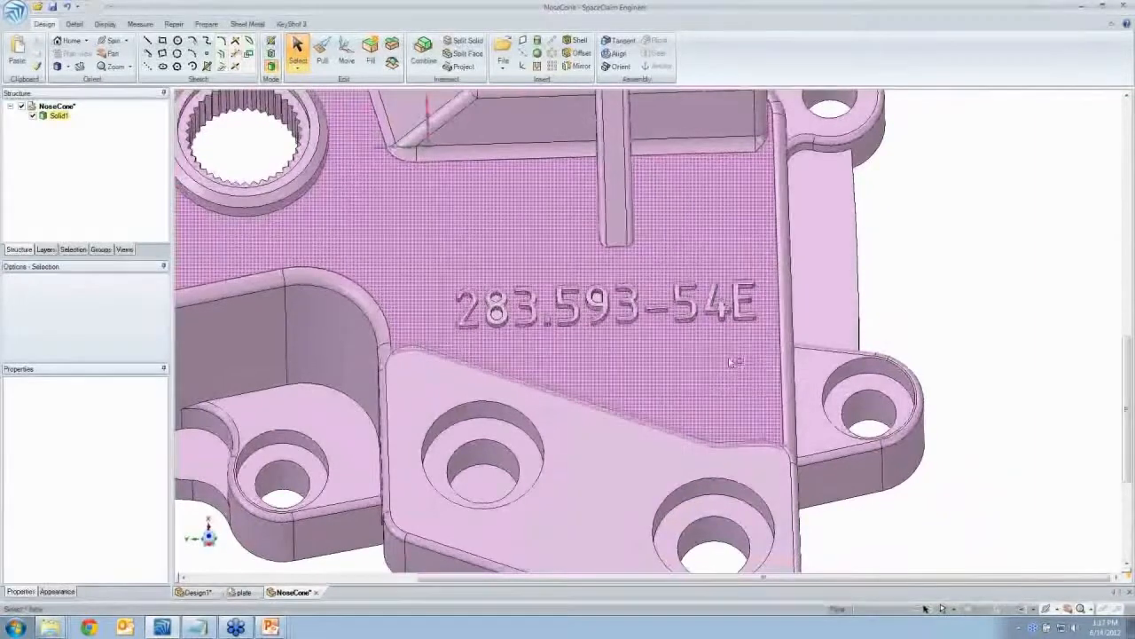
left_click(769, 369)
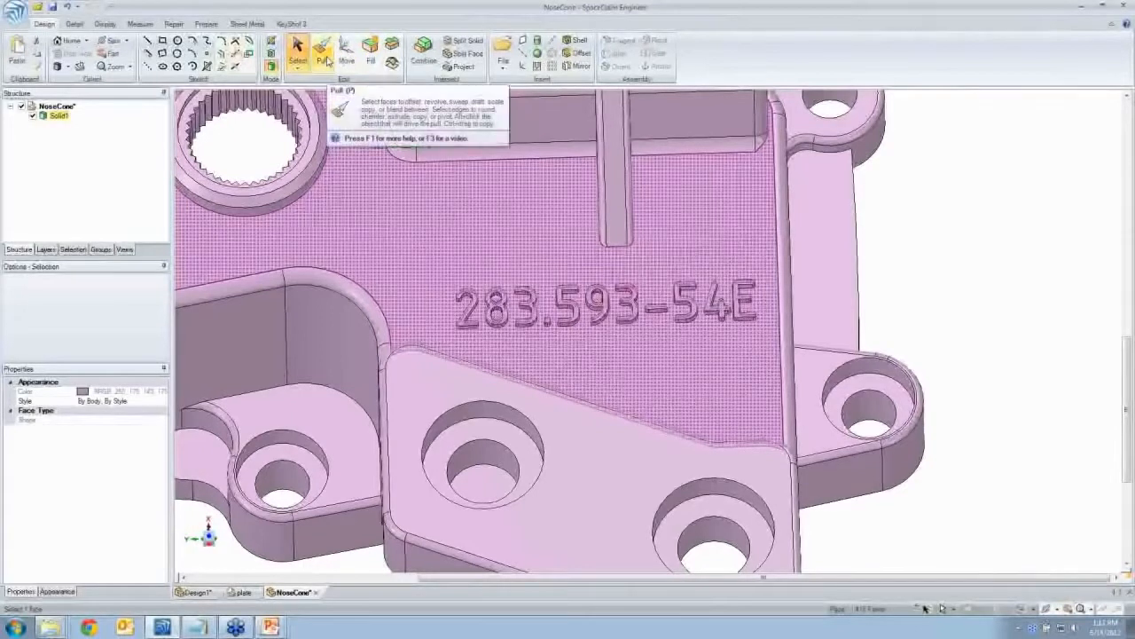
left_click(371, 61)
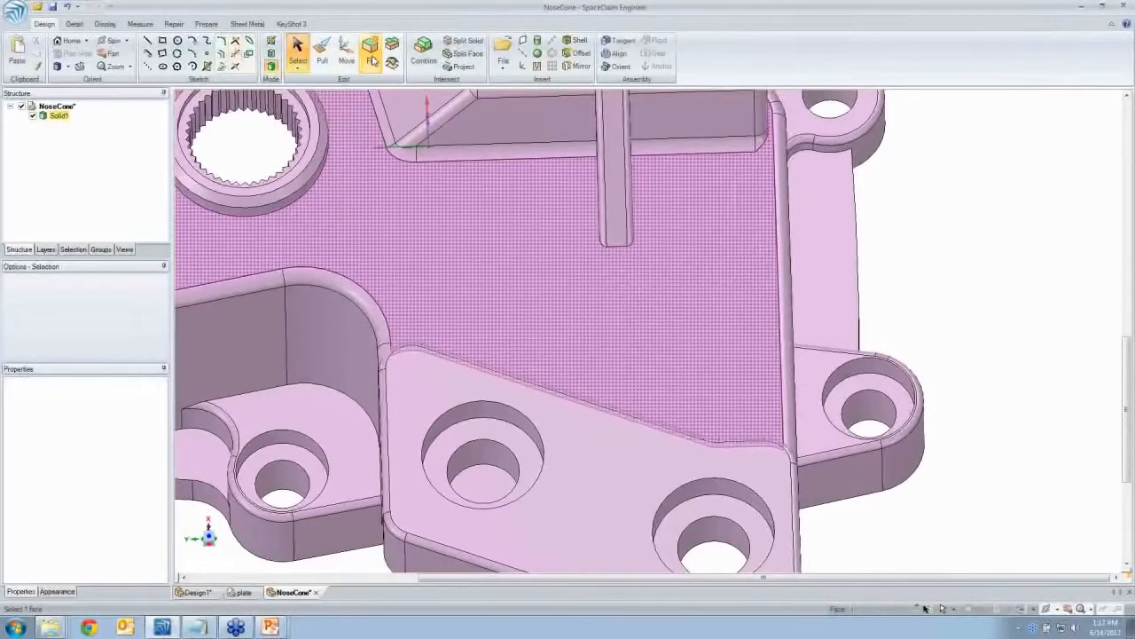
Remove the round splined boss and its hole from the nose cone's flat face with Fill, and undo the removal
mouse_move(272, 150)
middle_mouse_down()
mouse_move(318, 215)
mouse_move(367, 240)
middle_mouse_up()
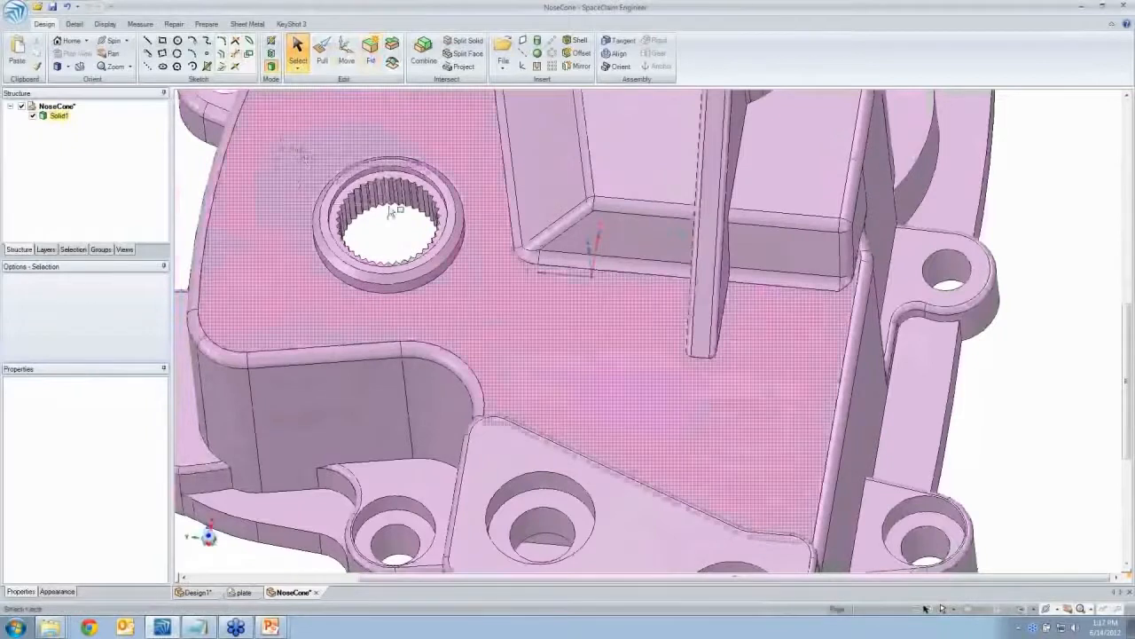
left_click(453, 271)
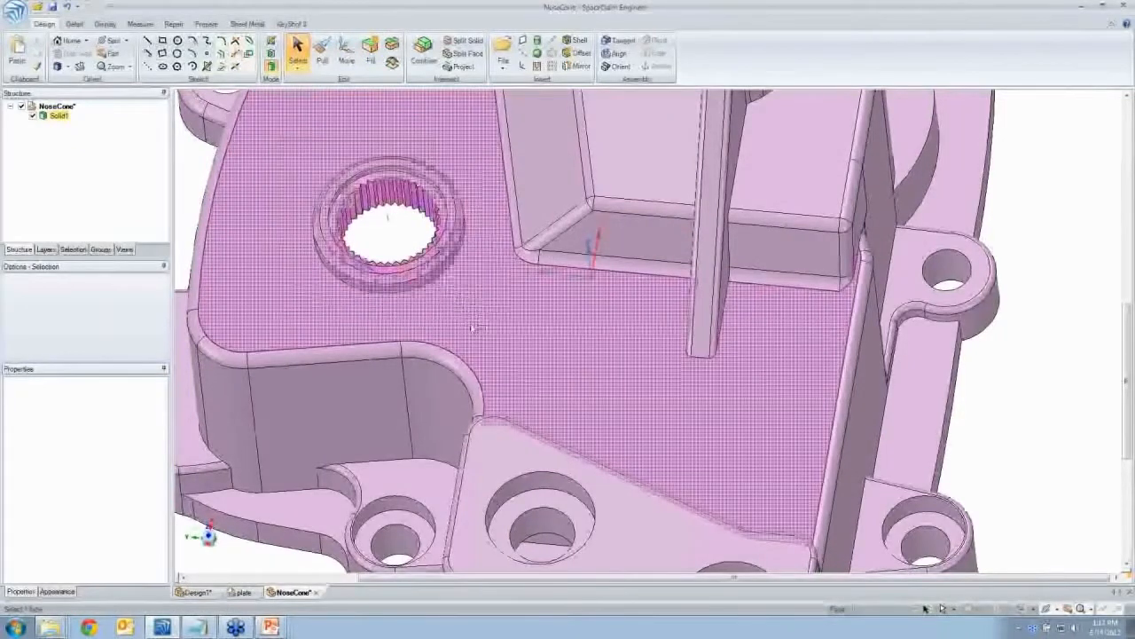
left_click(411, 174)
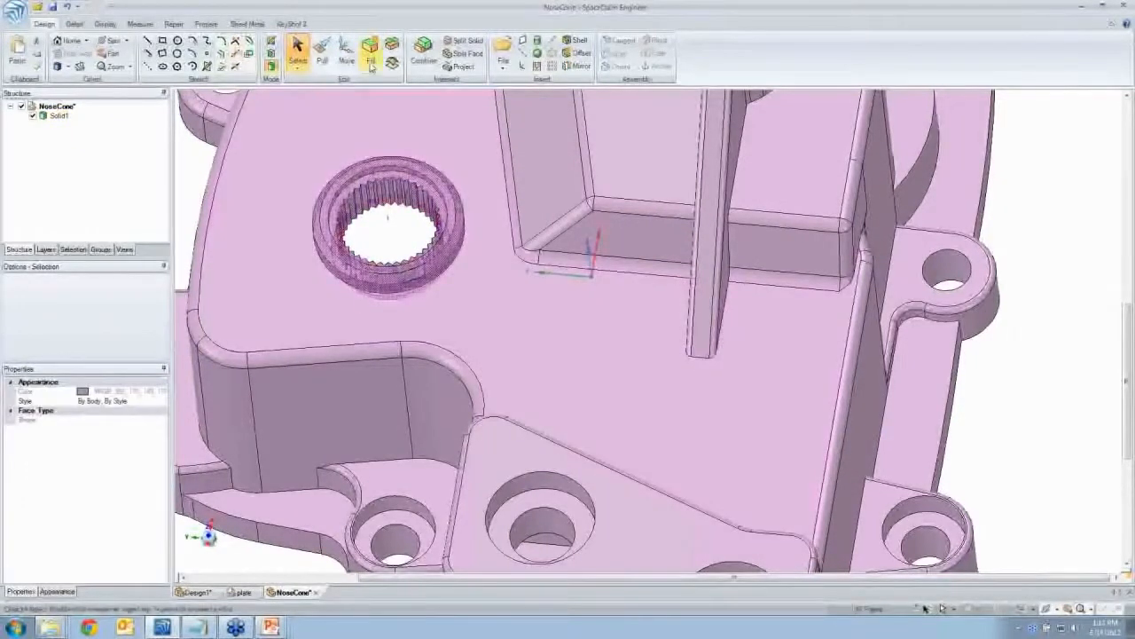
left_click(371, 59)
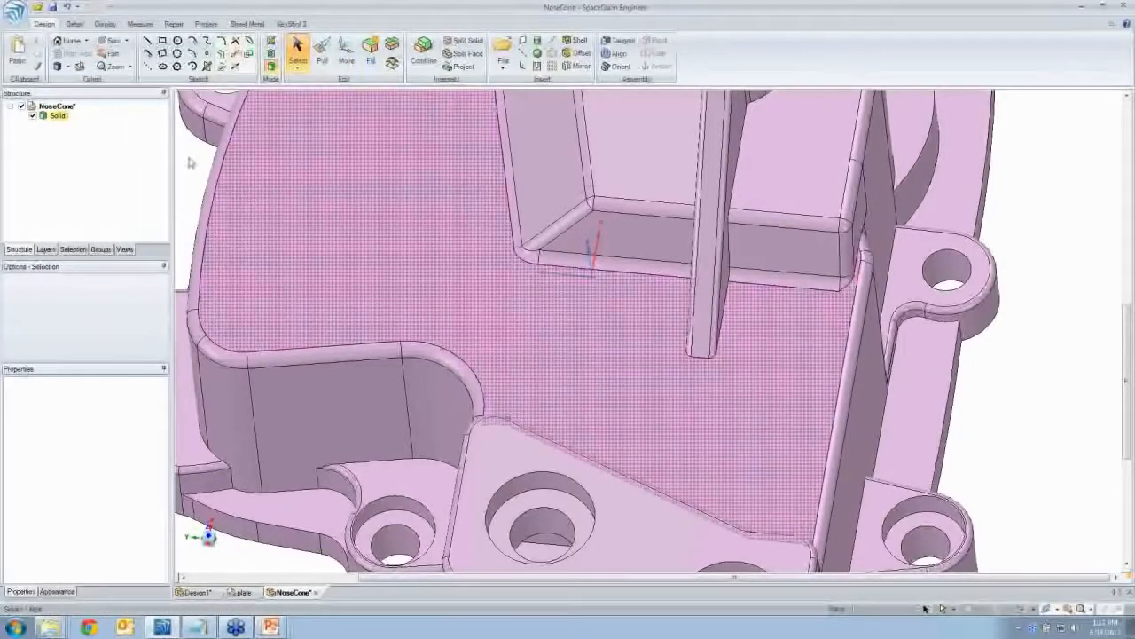
left_click(70, 8)
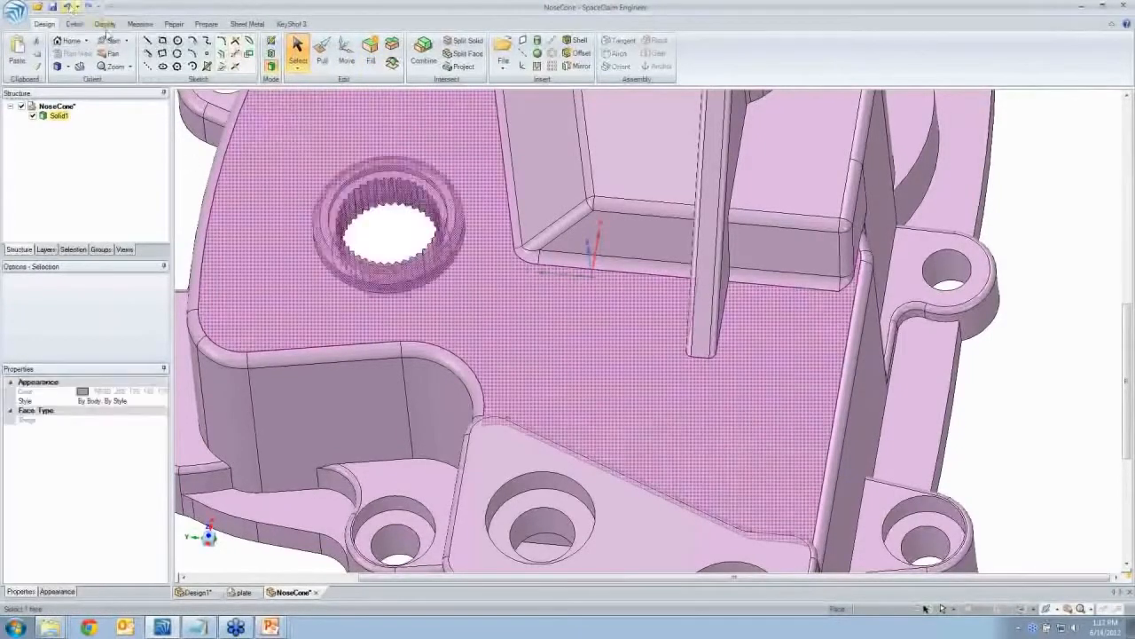
left_click(199, 156)
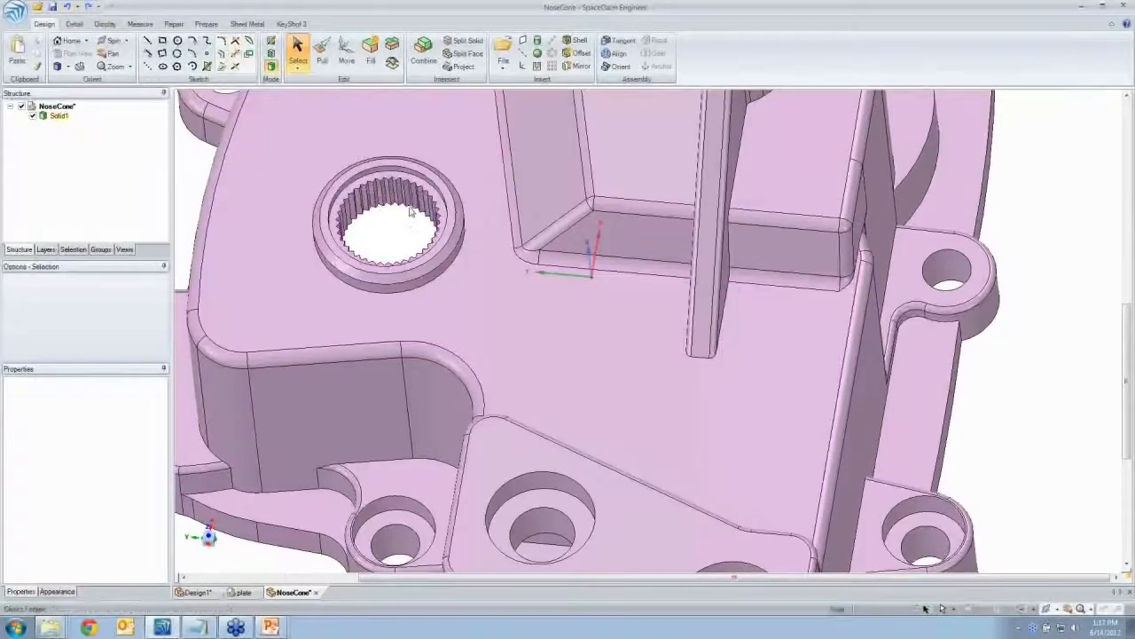
Pull the toothed ledge inside the round boss, turning the splined, stepped hole into a smooth cylindrical bore
scroll(411, 211, "up", 3)
scroll(410, 211, "up", 2)
middle_click_drag(410, 211, 394, 200)
left_click(387, 122)
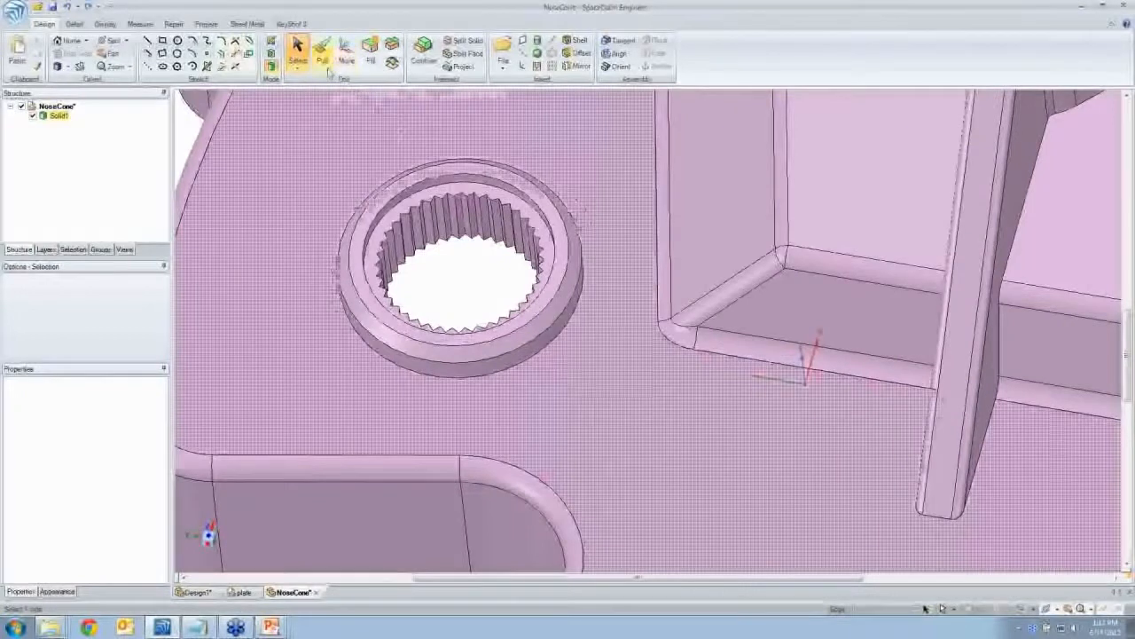
left_click(323, 59)
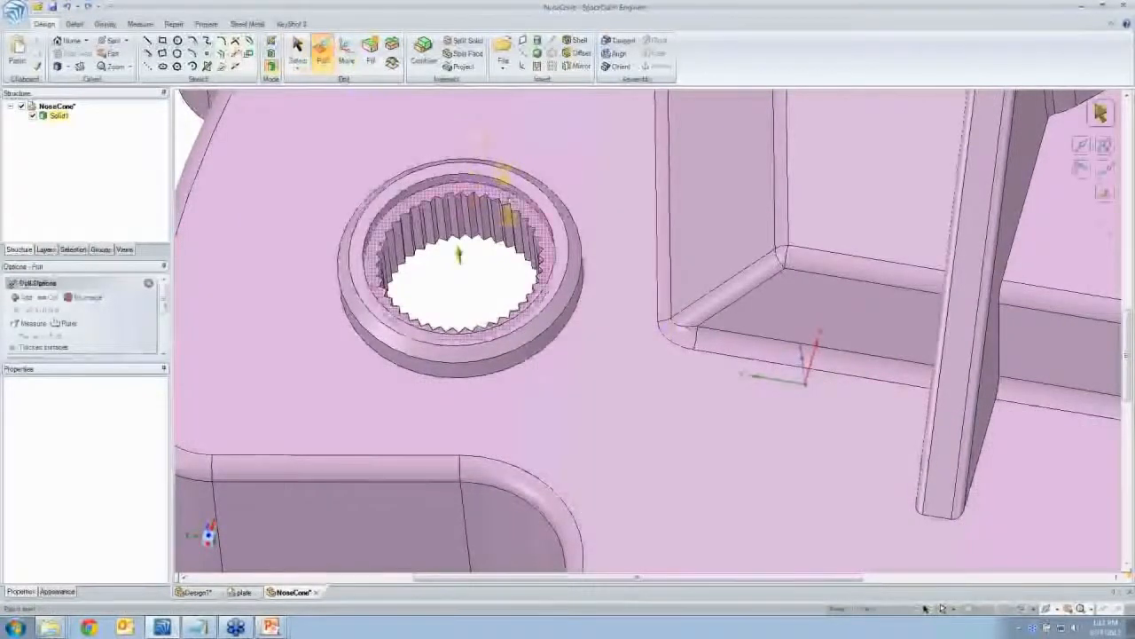
left_click(511, 204)
left_click_drag(512, 201, 483, 263)
left_click(510, 253)
key("Escape")
key("Escape")
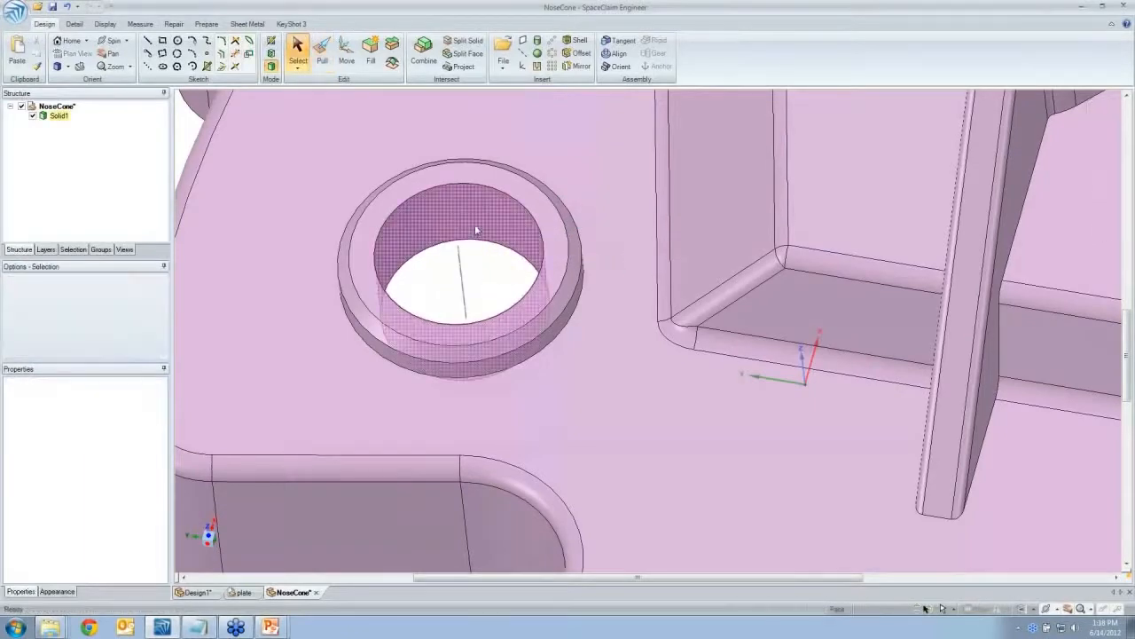
Remove the small edge round along the outer side of the two-hole mounting pad with Fill
scroll(475, 226, "down", 2)
scroll(474, 229, "down", 4)
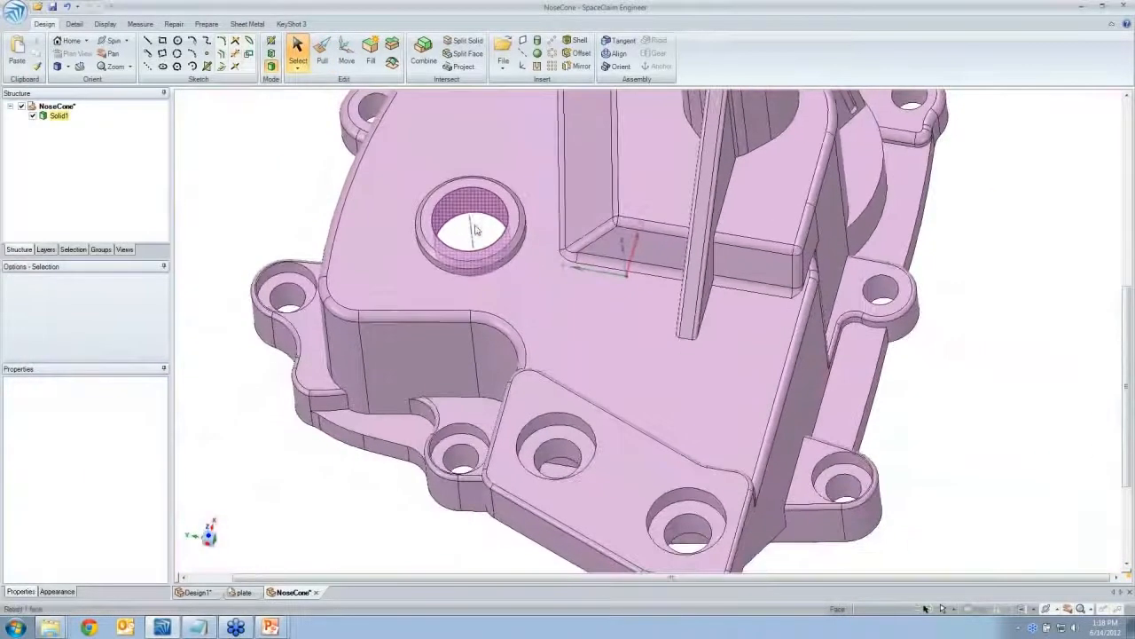
middle_click_drag(562, 310, 610, 410)
scroll(610, 410, "up", 4)
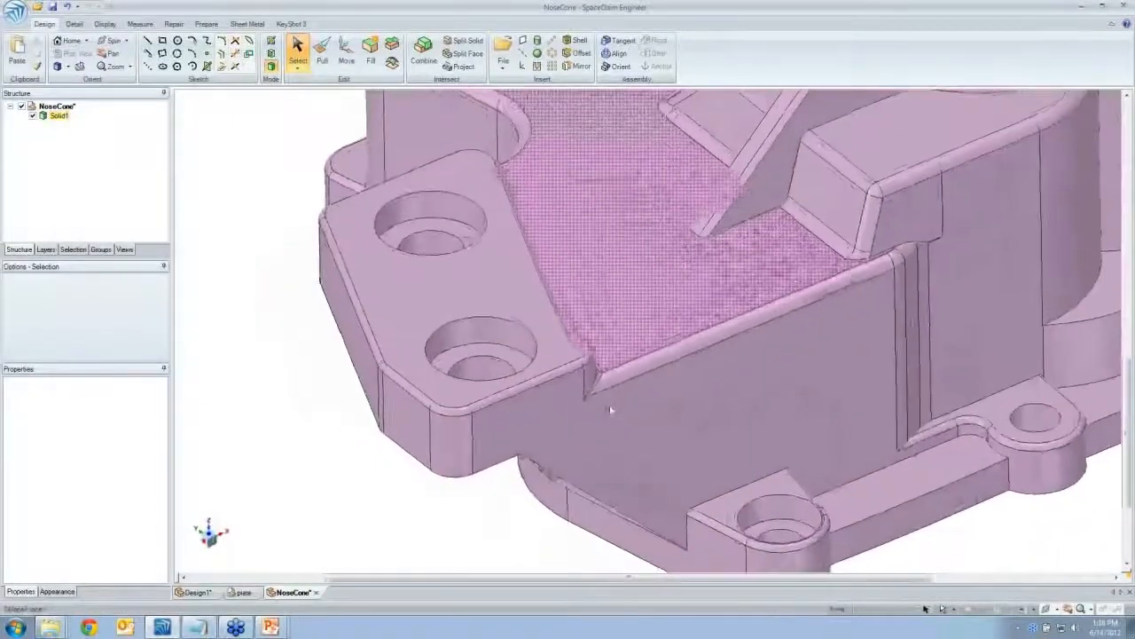
scroll(608, 405, "up", 2)
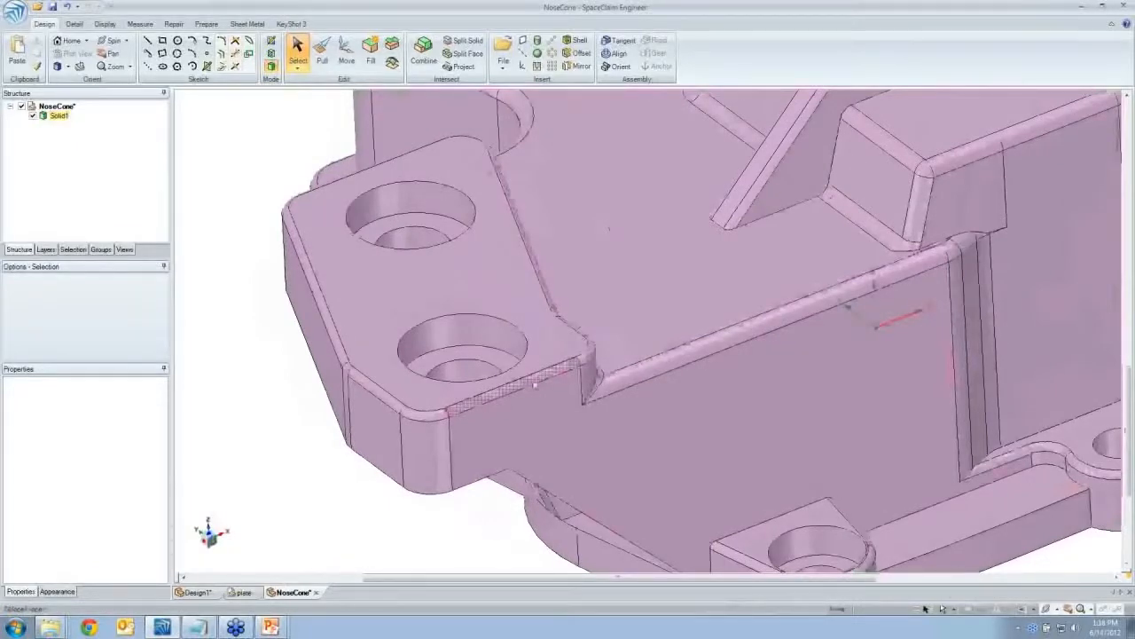
left_click(535, 383)
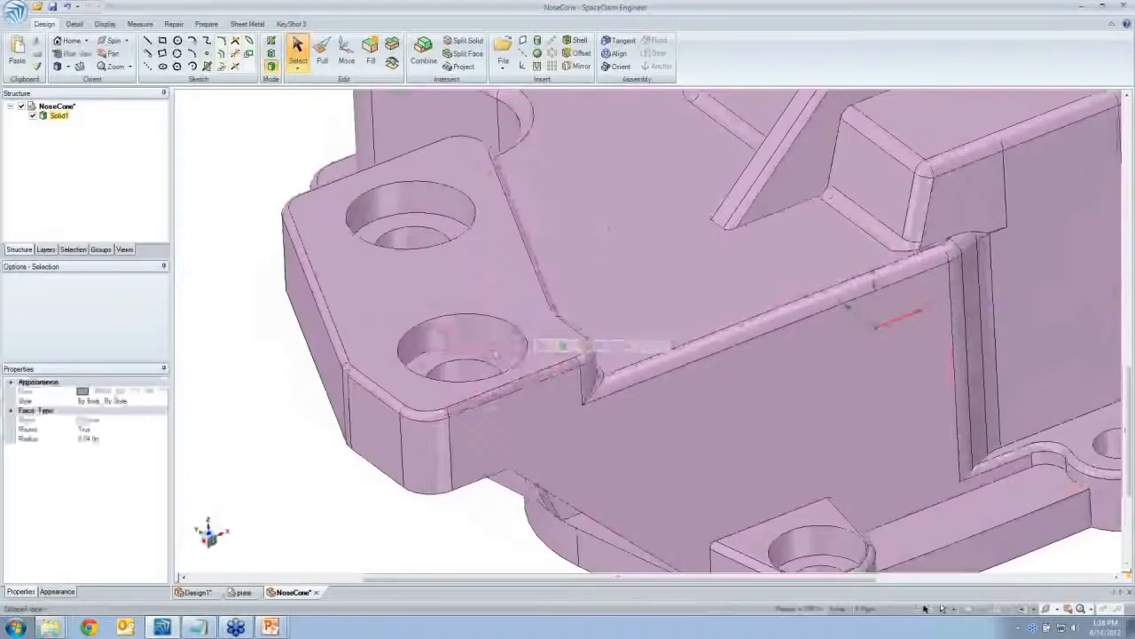
middle_click_drag(522, 393, 558, 364)
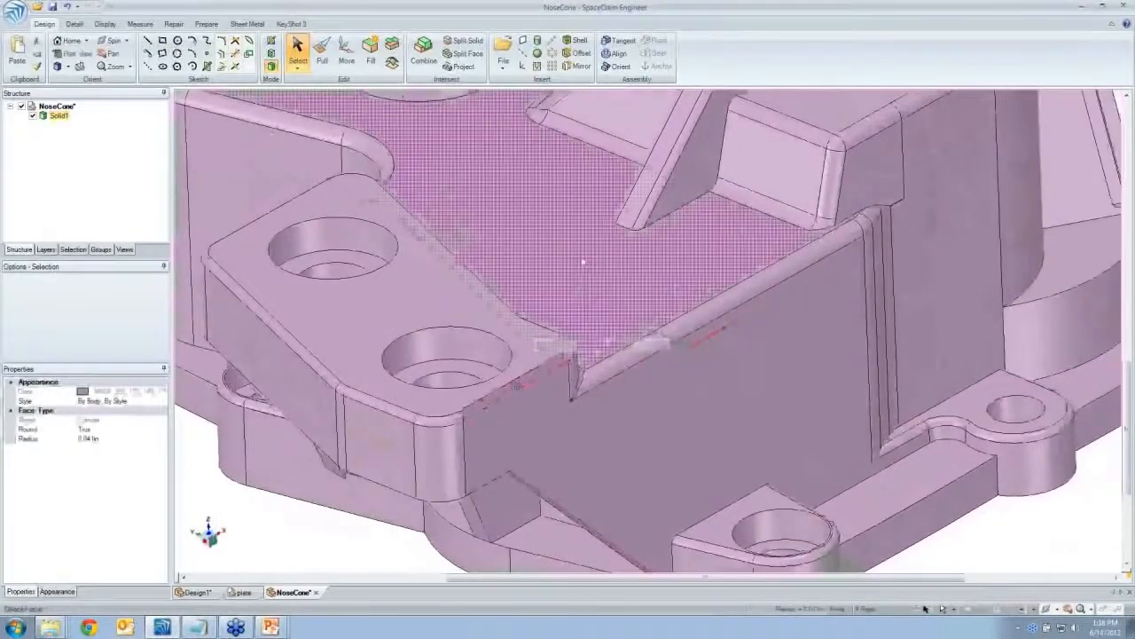
left_click(369, 70)
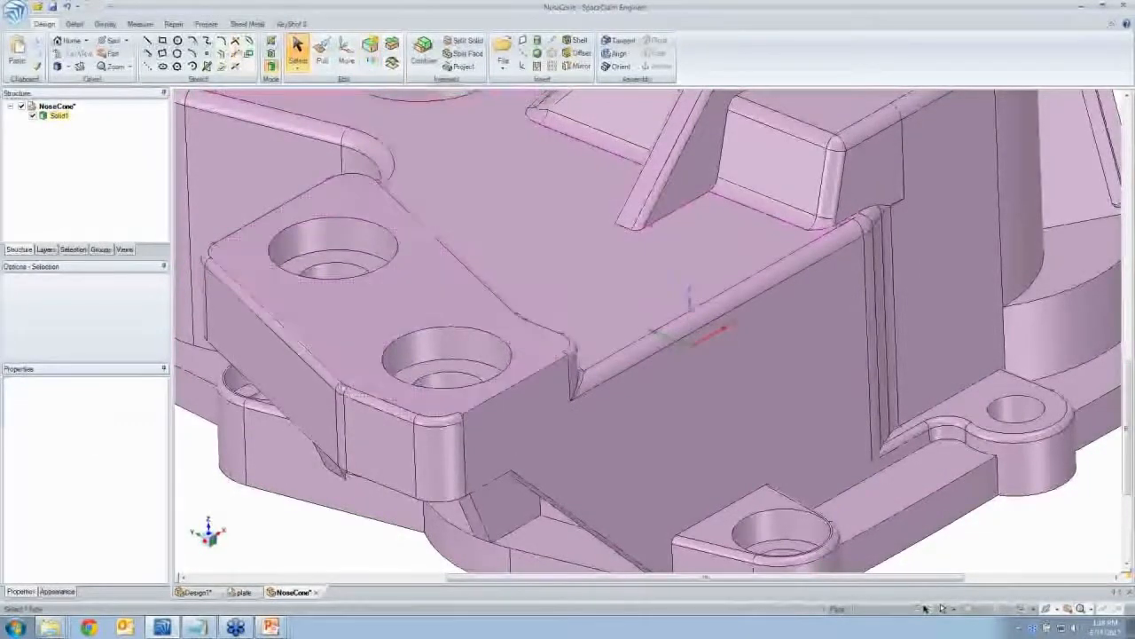
Remove the connected chain of rounds around the upper edge of the two-hole mounting pad with Fill
left_click(355, 401)
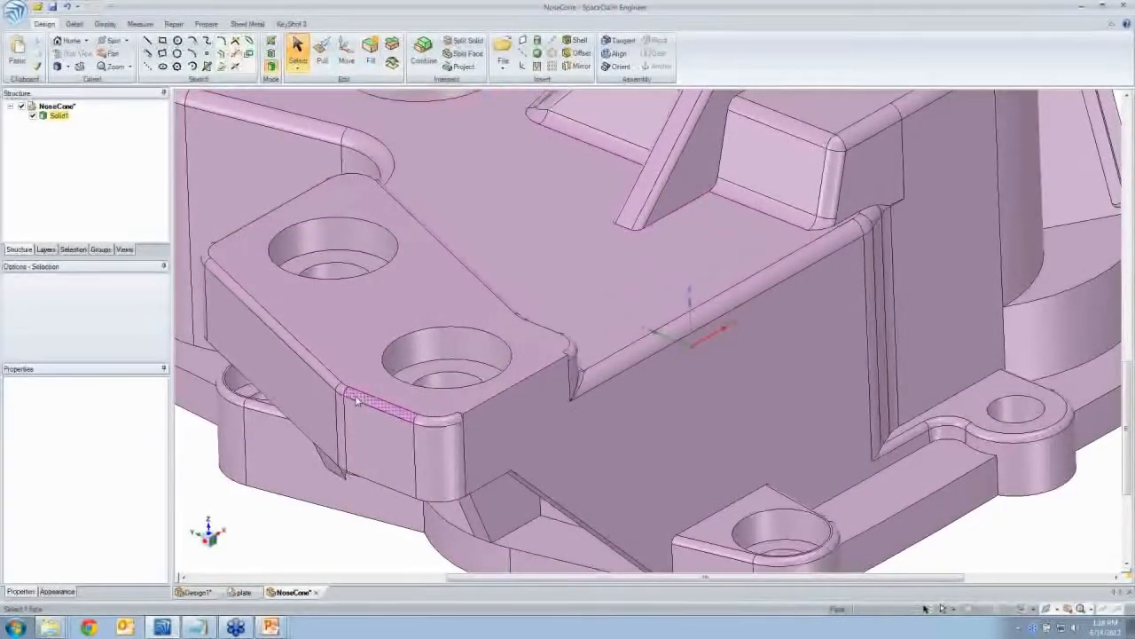
double_click(357, 401)
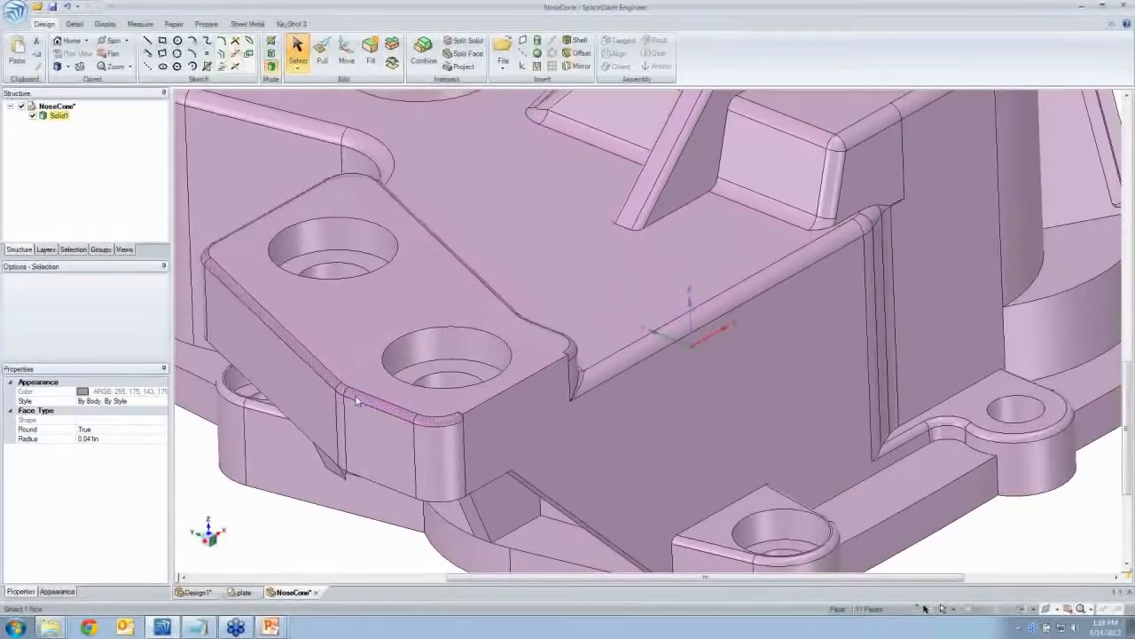
left_click(373, 51)
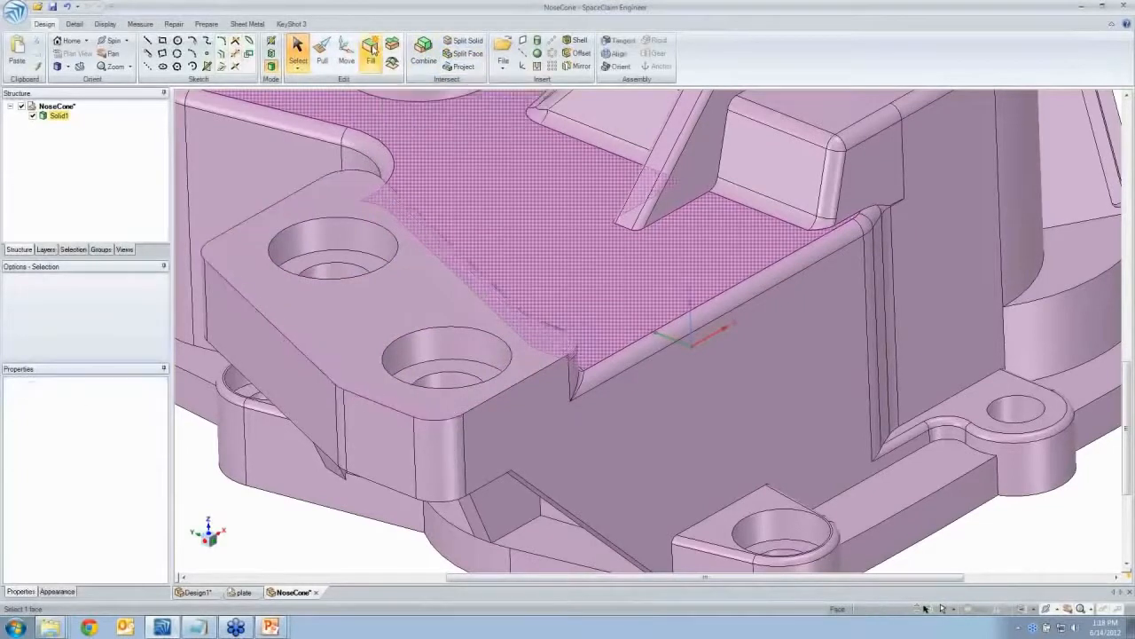
Remove all rounds equal to or smaller than 0.079 in from the nose cone with Fill, marking the selected face count with a temporary red circle
scroll(805, 429, "down", 2)
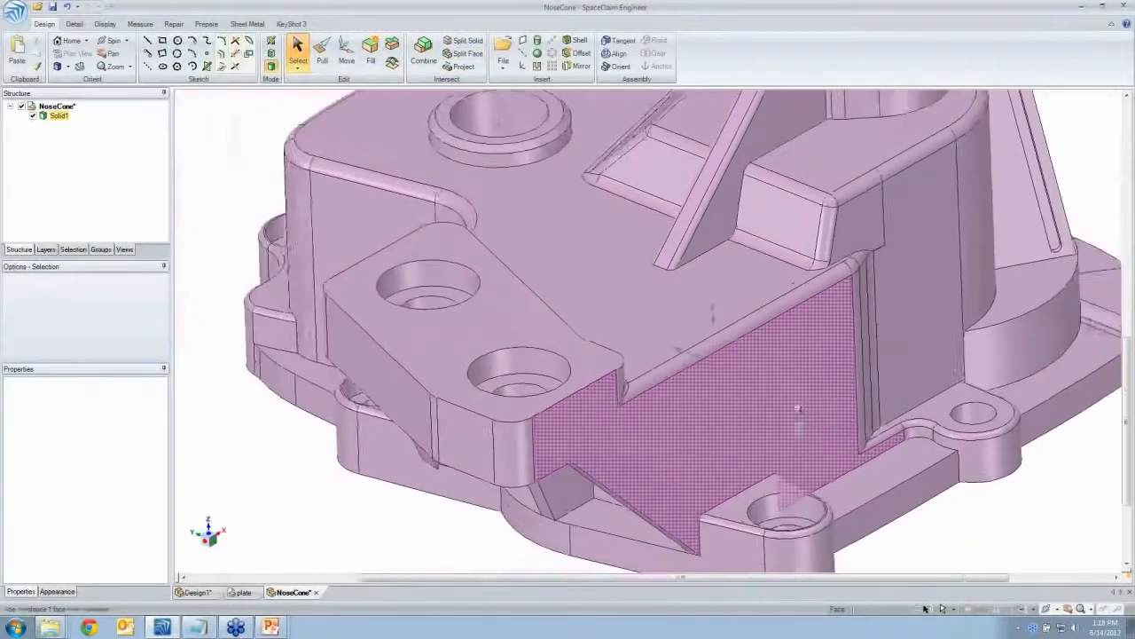
scroll(796, 404, "down", 3)
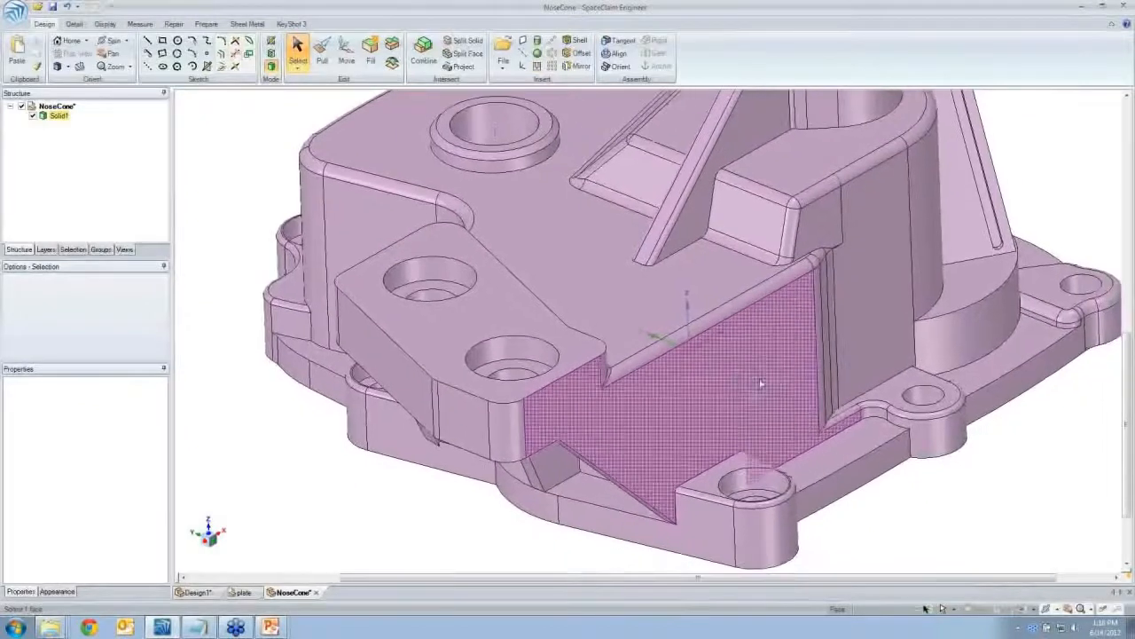
left_click(645, 357)
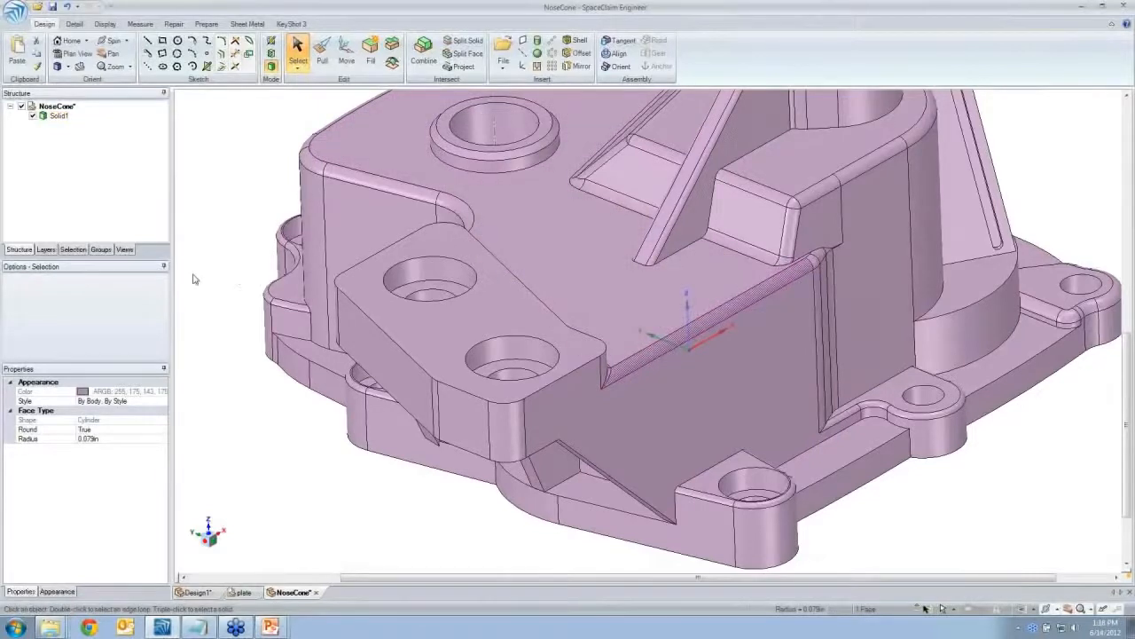
left_click(74, 252)
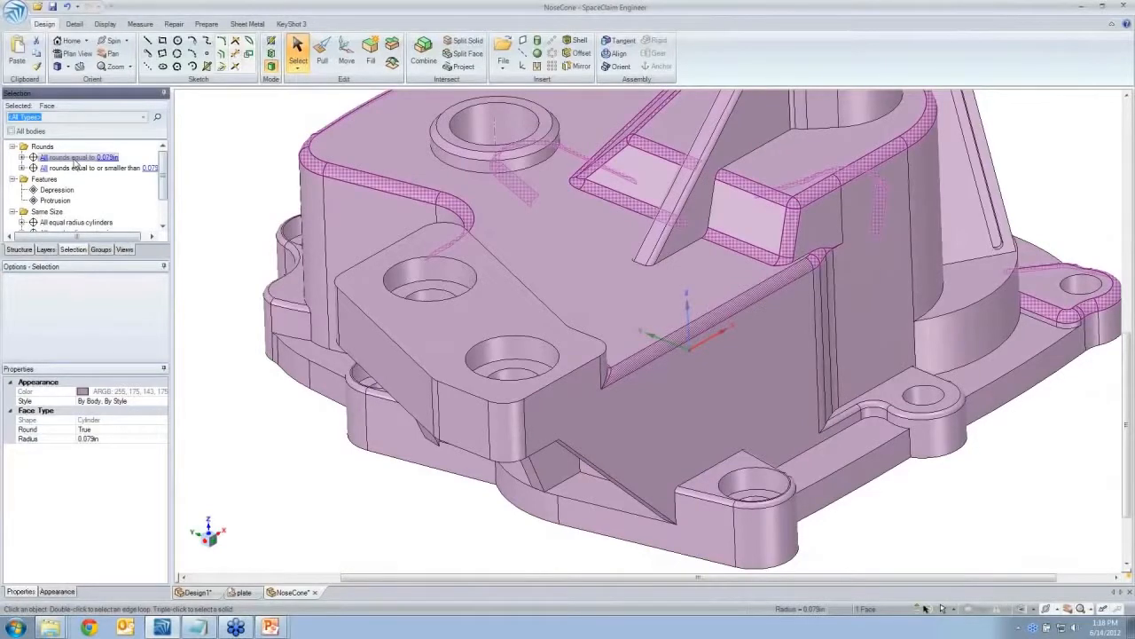
left_click(77, 158)
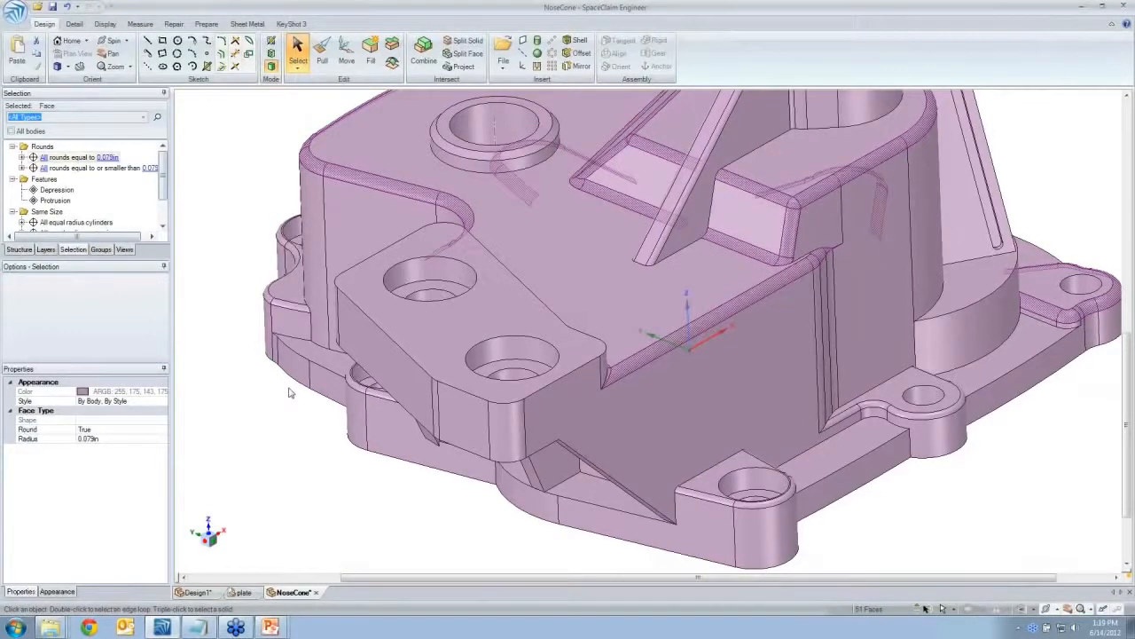
left_click(112, 169)
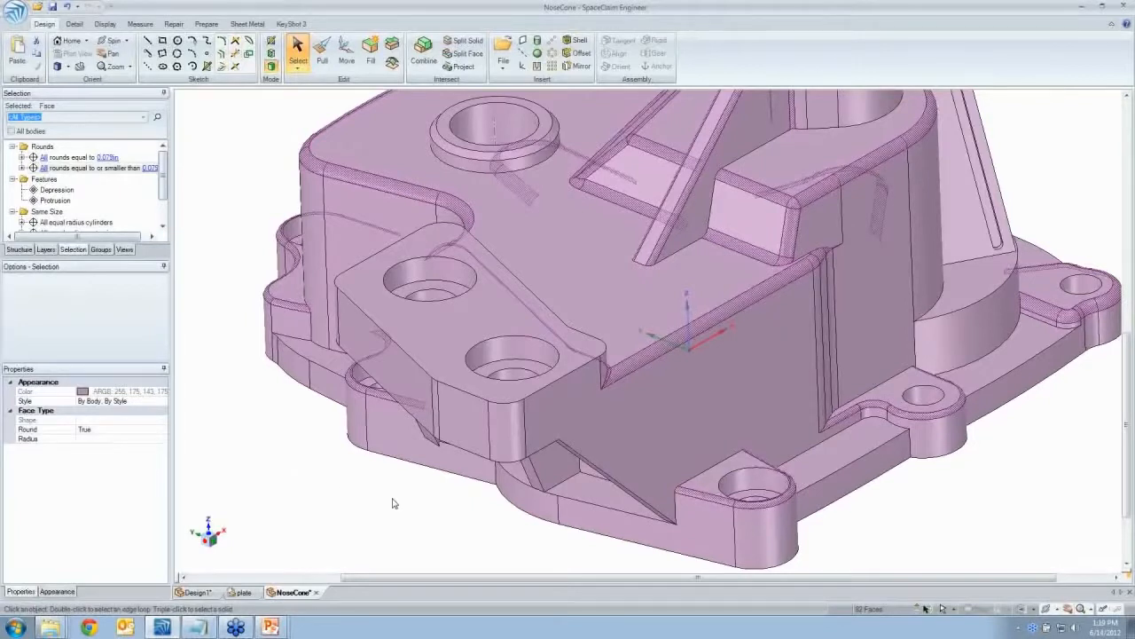
key("ctrl+2")
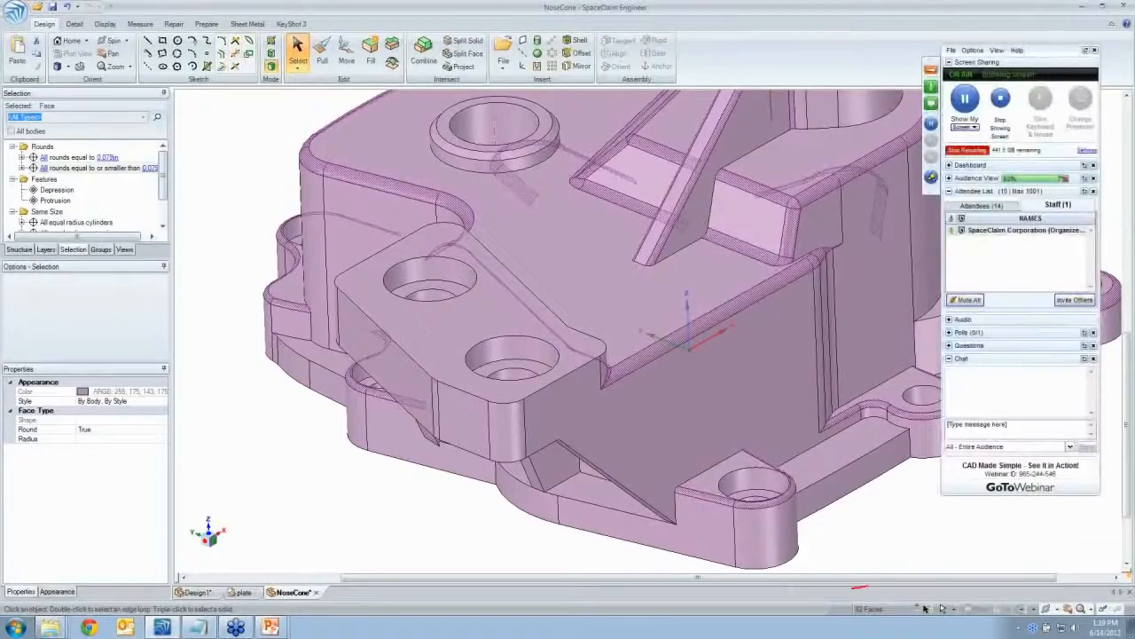
left_click_drag(853, 586, 835, 623)
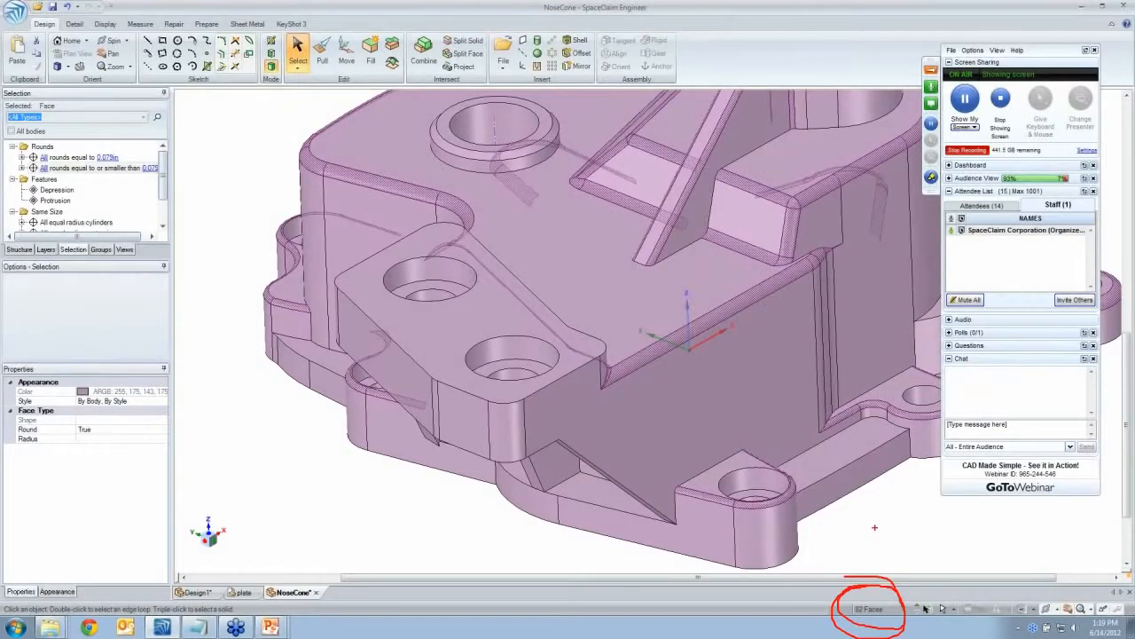
key("Escape")
scroll(484, 470, "down", 3)
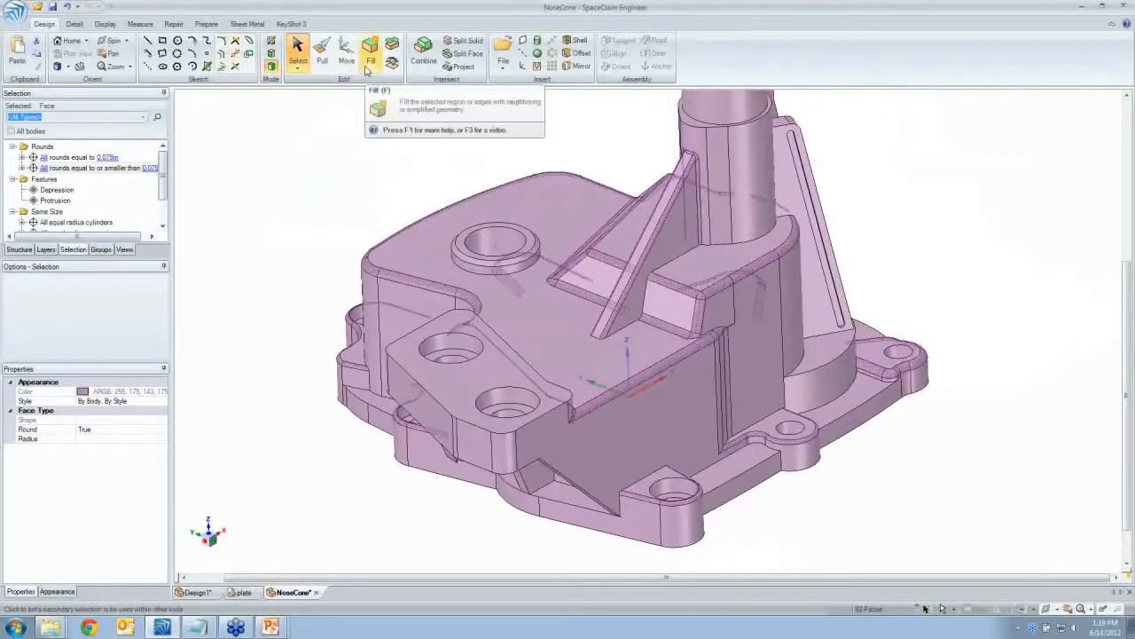
left_click(367, 67)
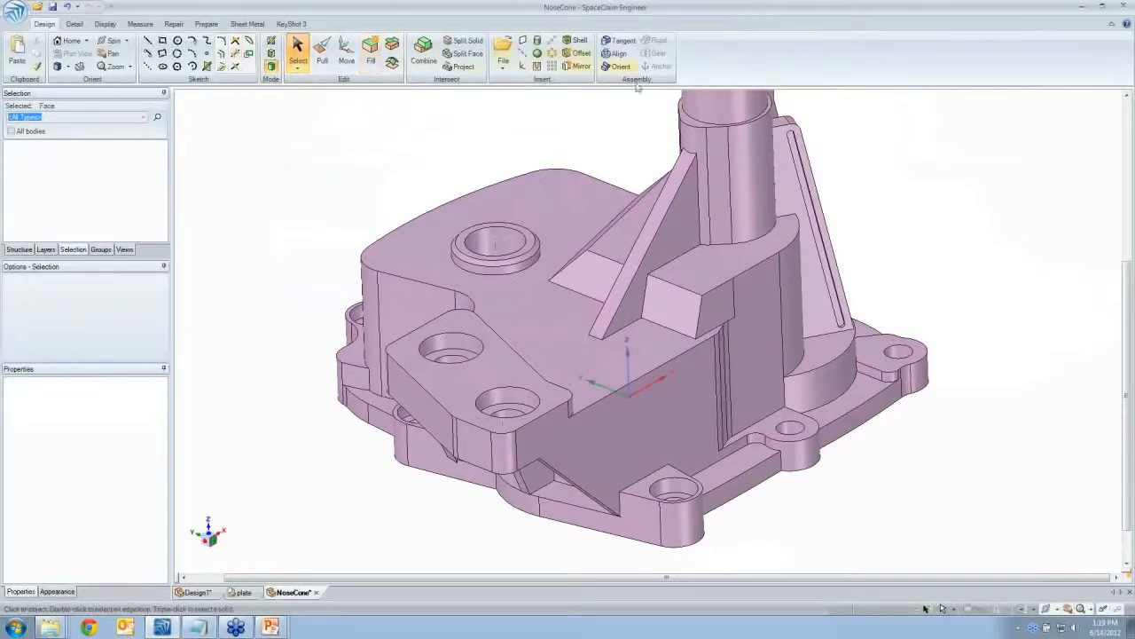
Remove the flat and adjoining faces on the cylindrical post around the rib's upper end with Fill, and return to the model structure
middle_click_drag(643, 131, 640, 217)
left_click(635, 215)
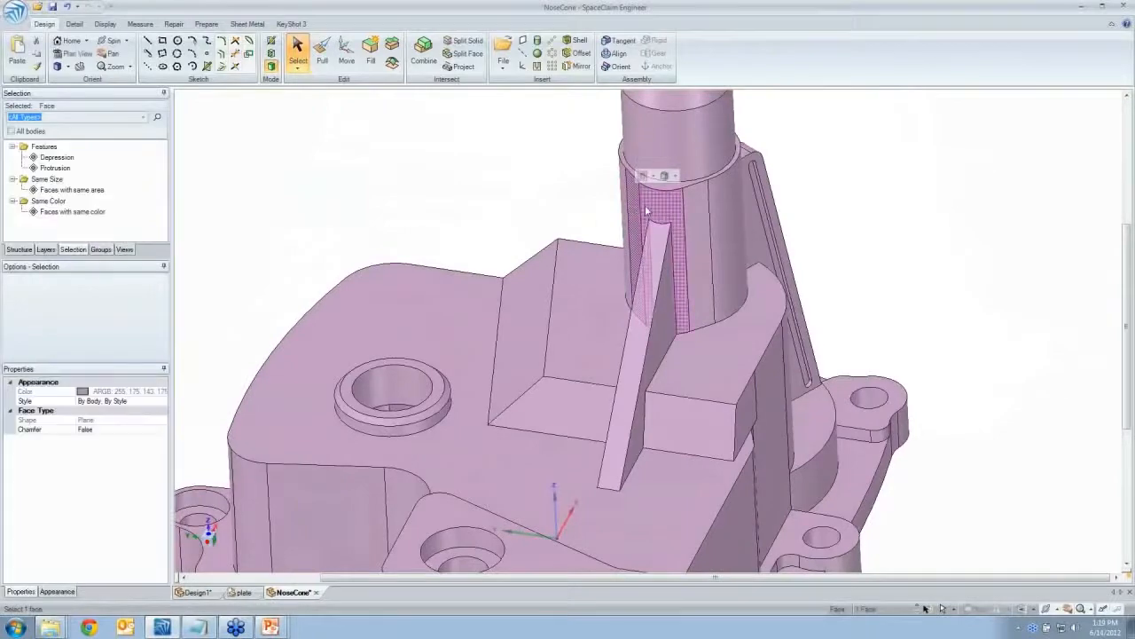
left_click(695, 202, "ctrl")
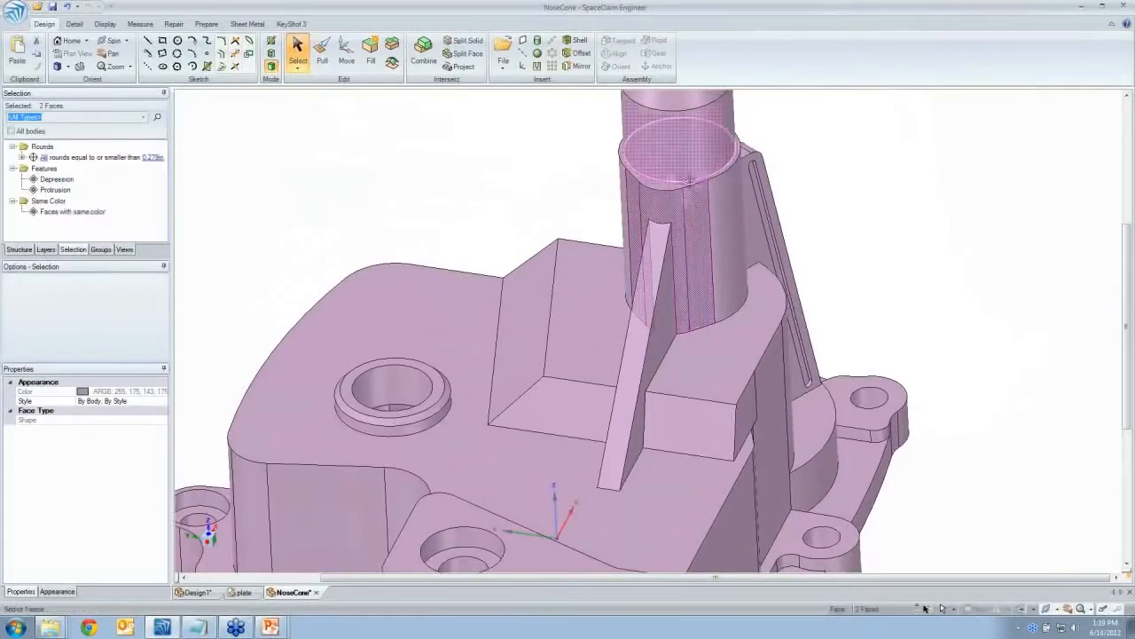
middle_click_drag(689, 184, 658, 279)
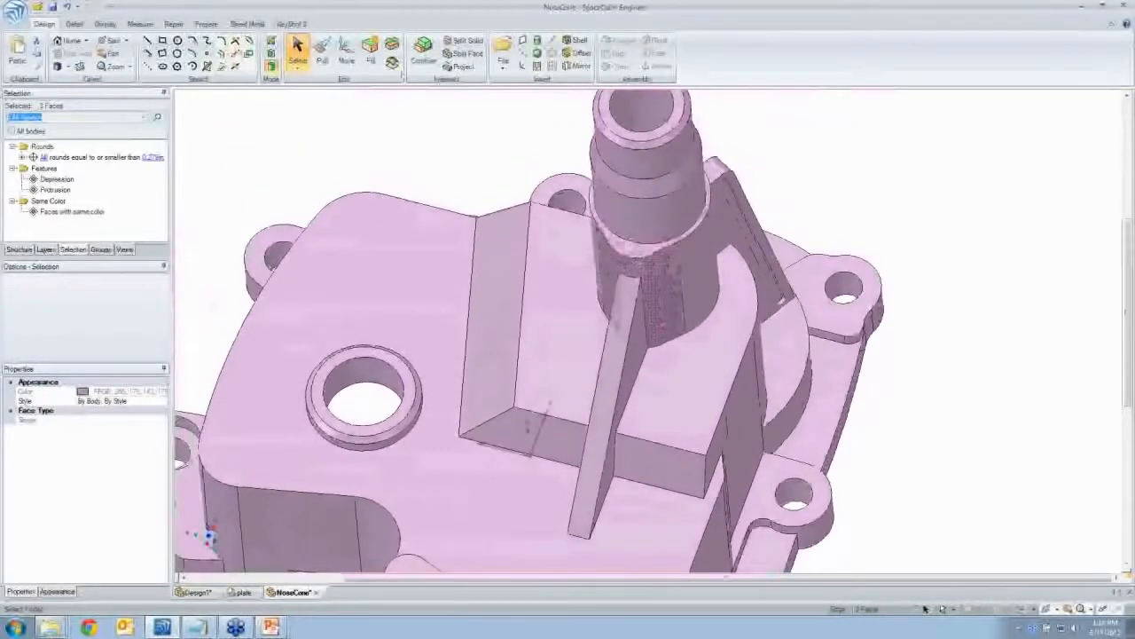
left_click(371, 55)
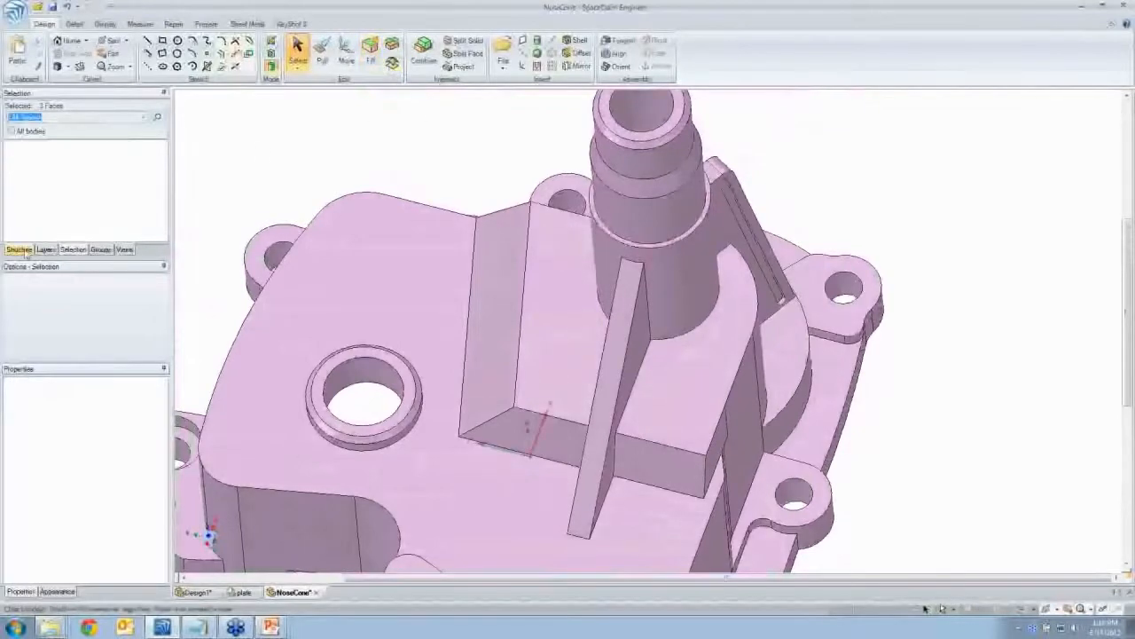
left_click(19, 249)
Pull all coincident top faces of the raised bolt bosses, plus the corner boss face, down to the lower flange face
middle_click_drag(677, 398, 679, 399)
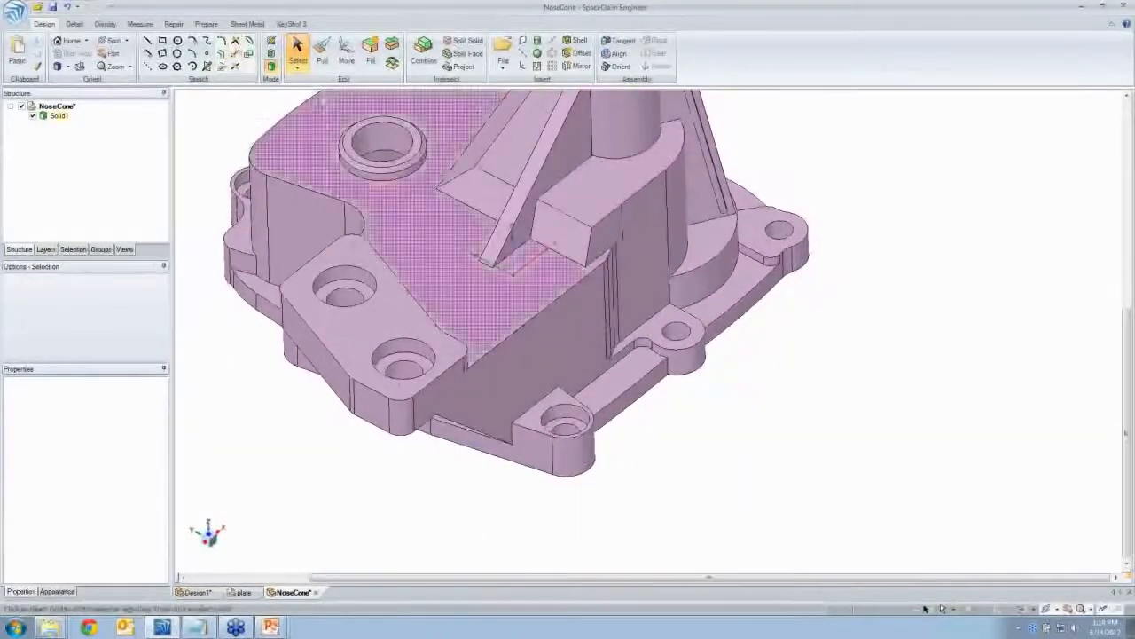
left_click(322, 59)
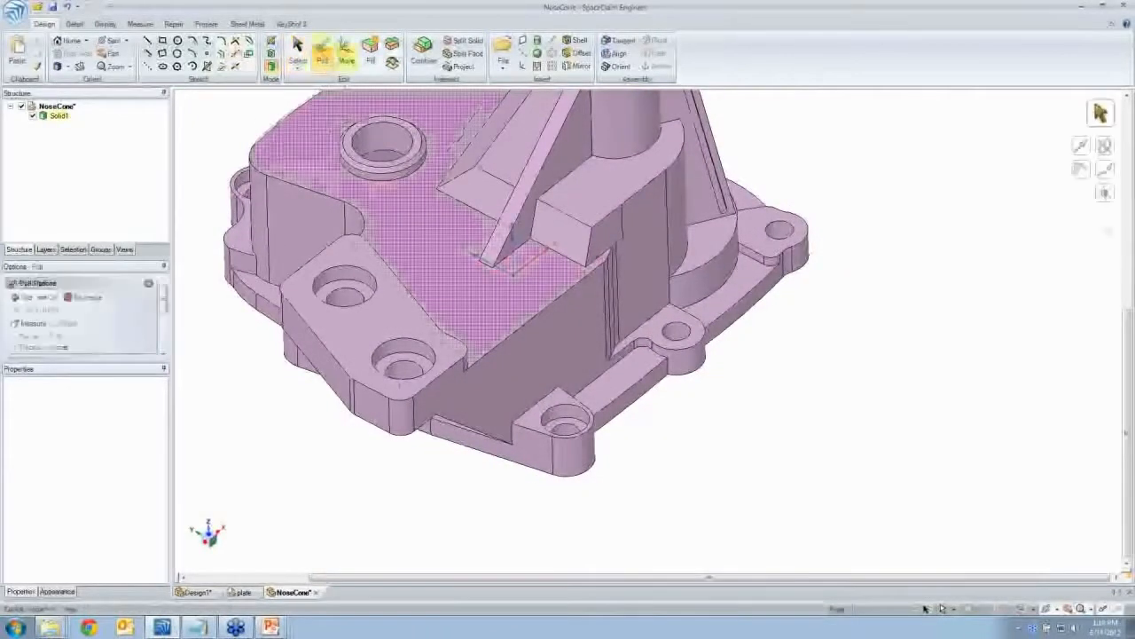
left_click(679, 318)
middle_click_drag(679, 317, 678, 317)
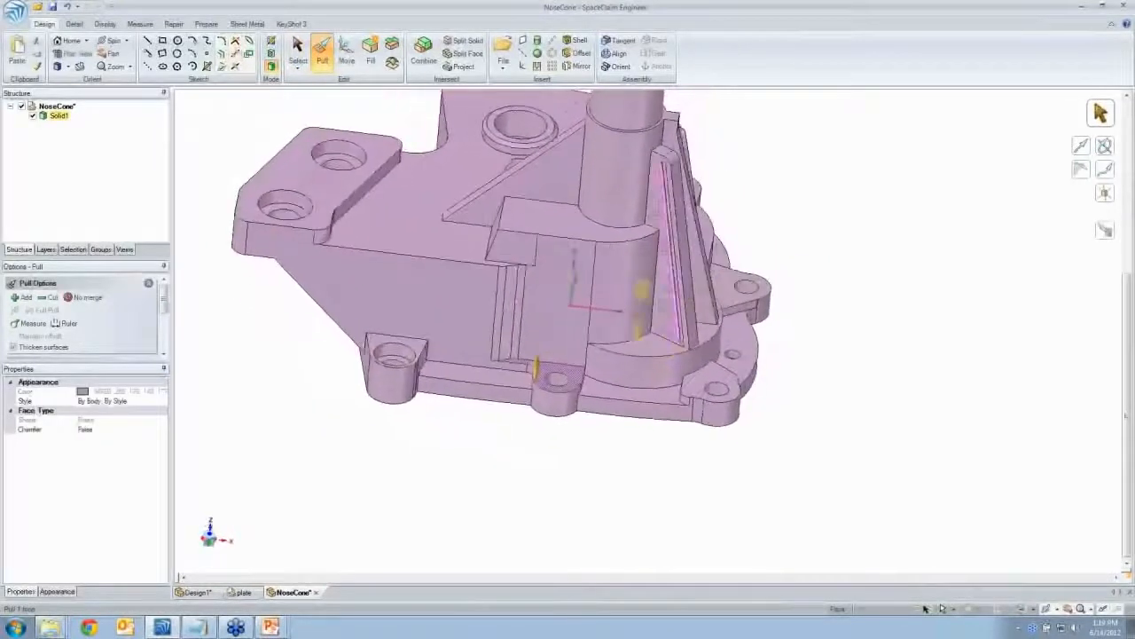
left_click(73, 249)
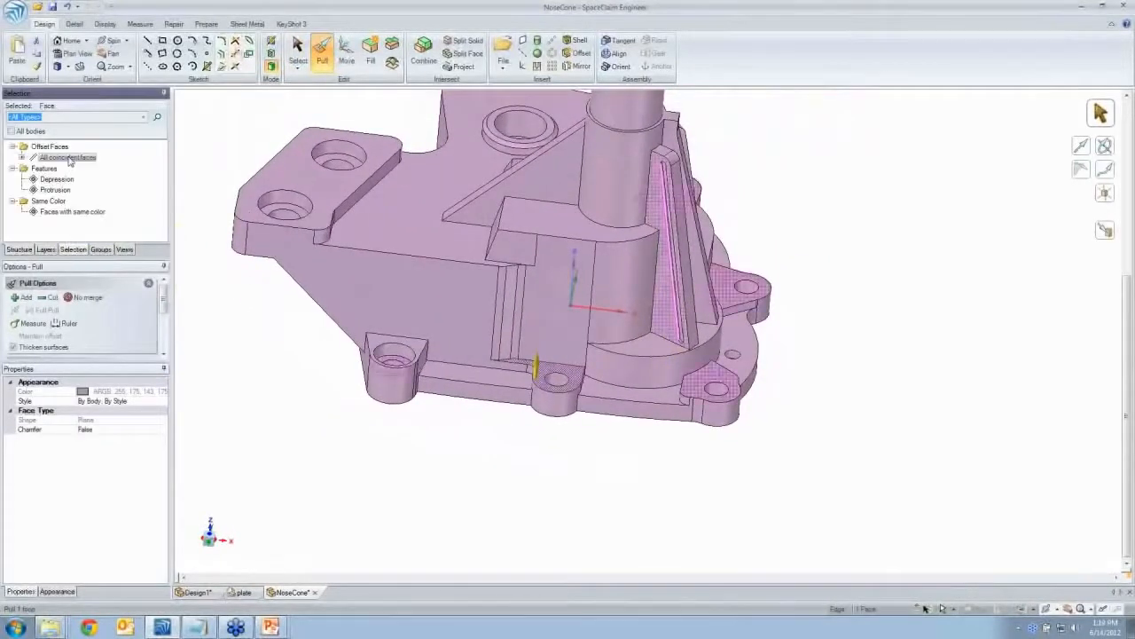
left_click(70, 158)
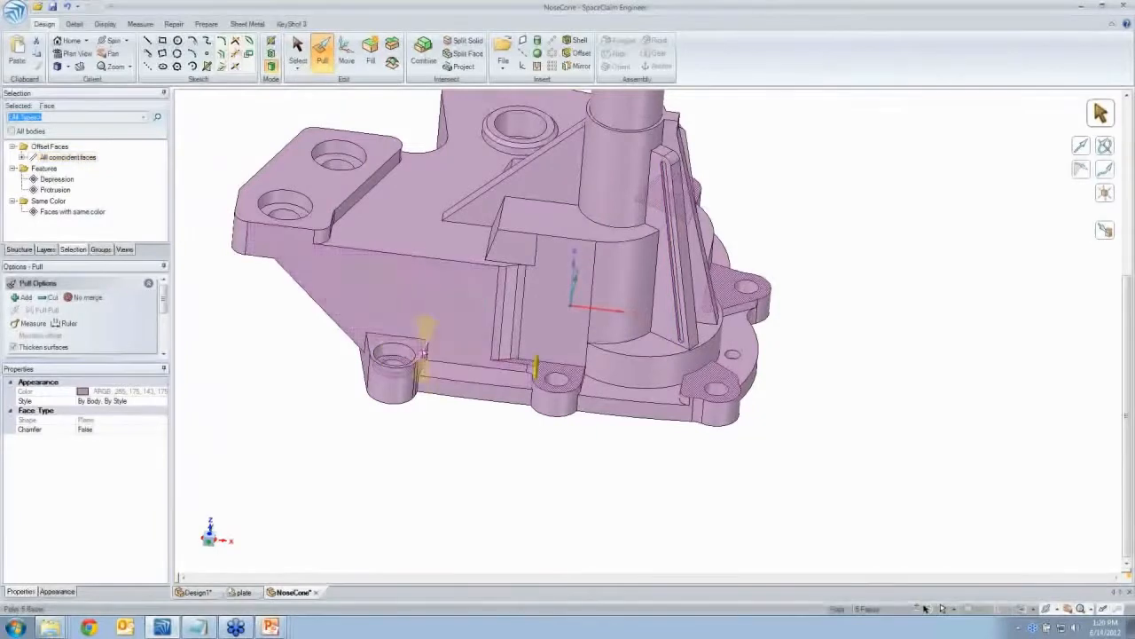
left_click(420, 352, "ctrl")
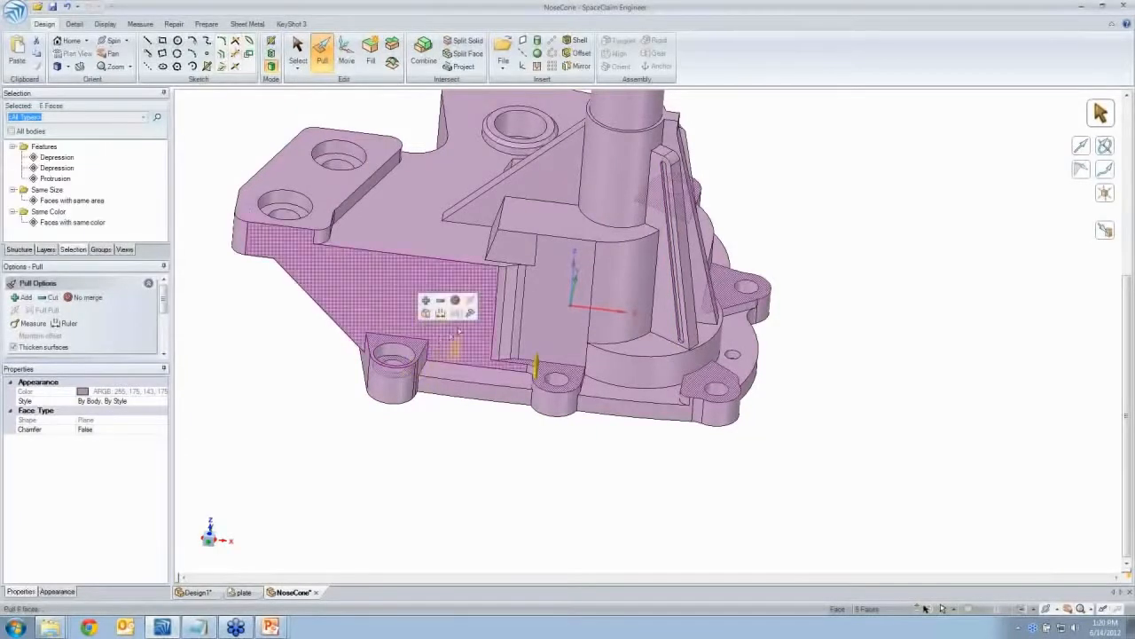
left_click(470, 312)
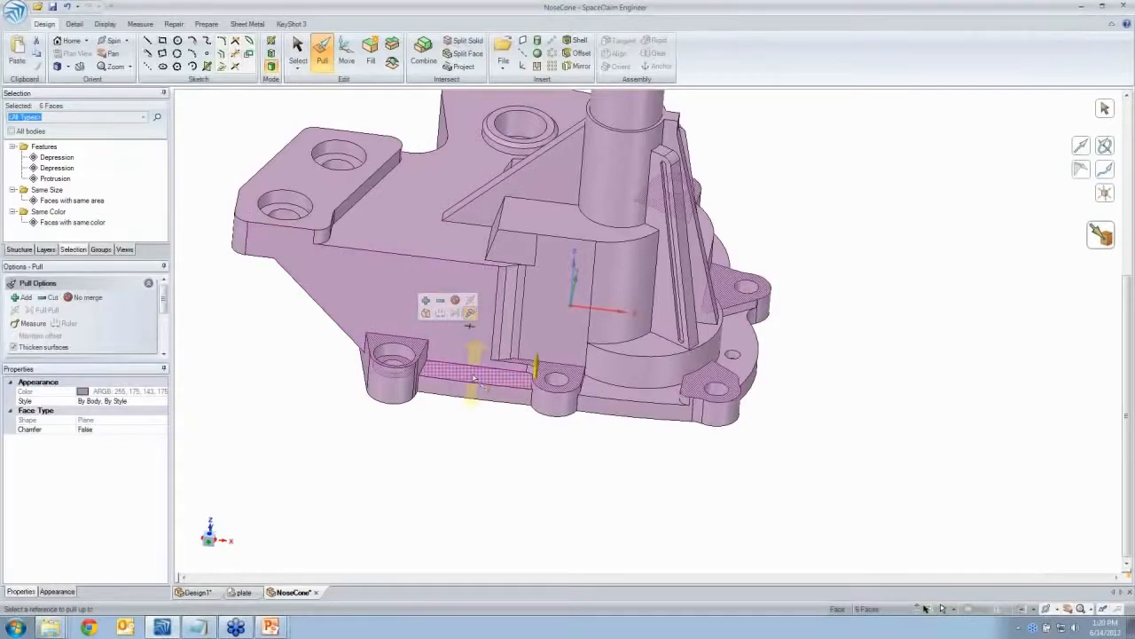
left_click(475, 378)
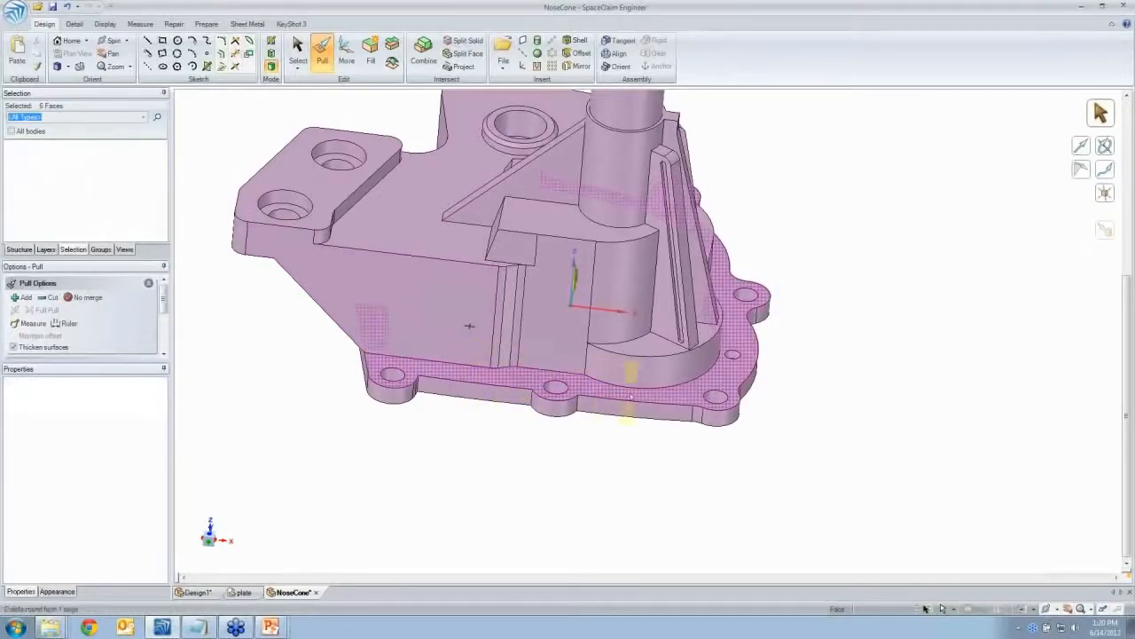
Pull the two raised corner boss faces to 0.15 in above the lower flange face, using a ruler dimension between them
middle_click_drag(632, 396, 435, 301)
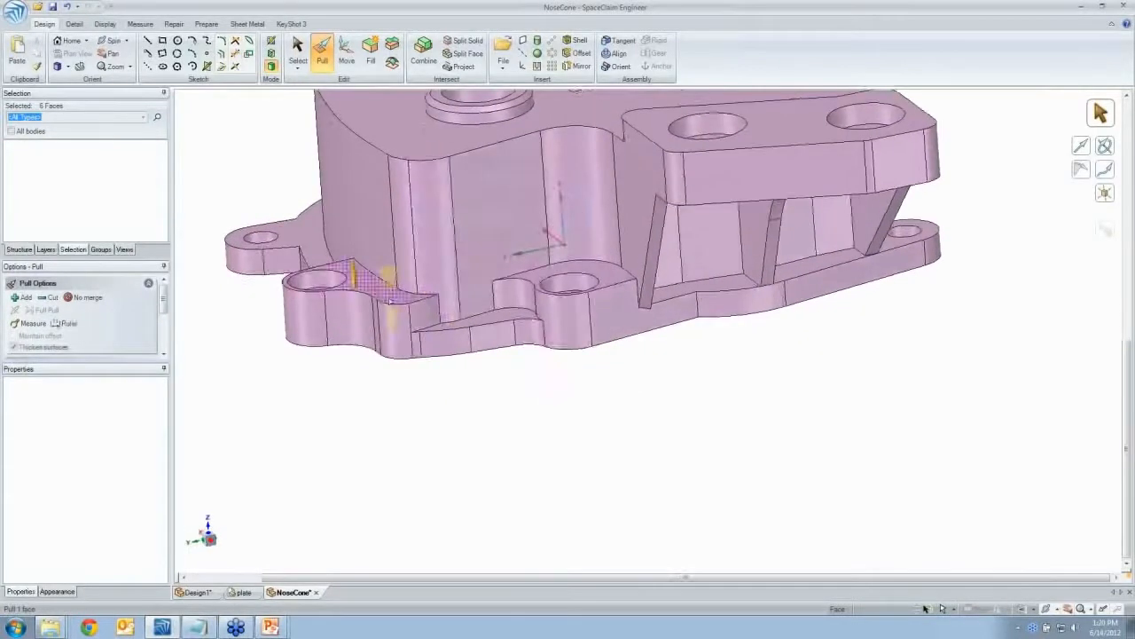
left_click(435, 297)
left_click(556, 251, "ctrl")
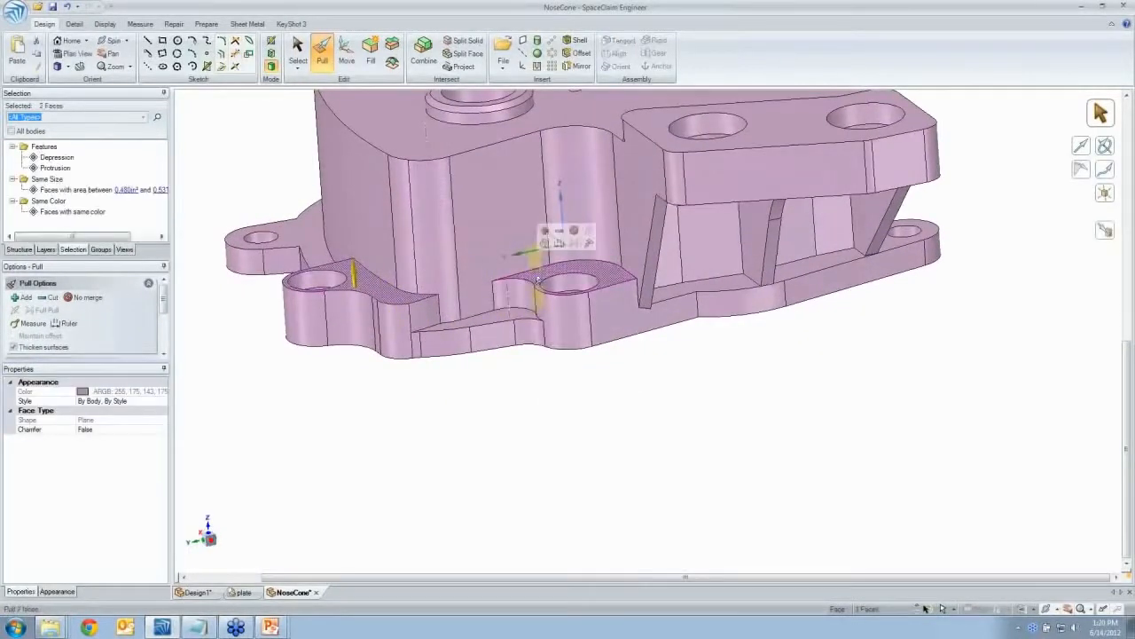
left_click(554, 259, "ctrl")
left_click(497, 316, "ctrl")
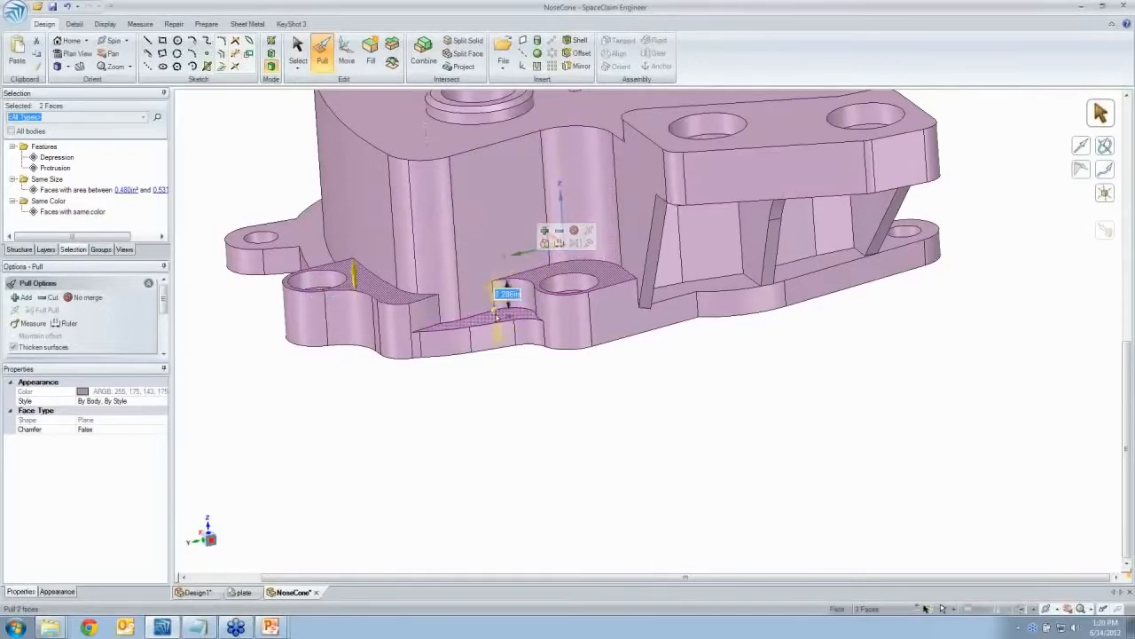
scroll(496, 316, "up", 4)
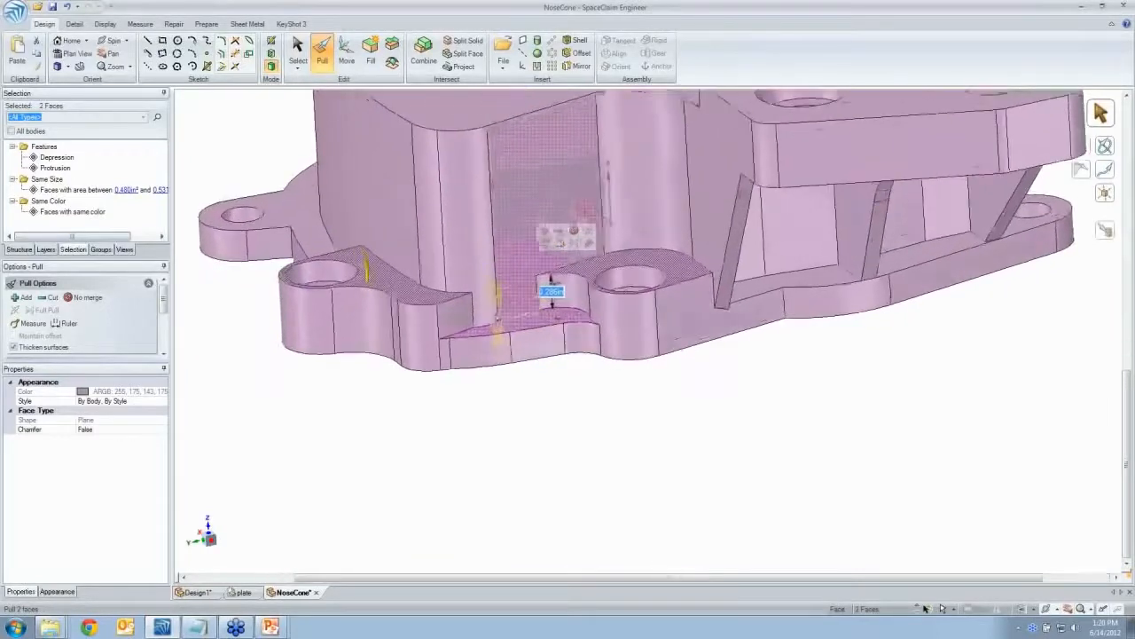
type("0.15")
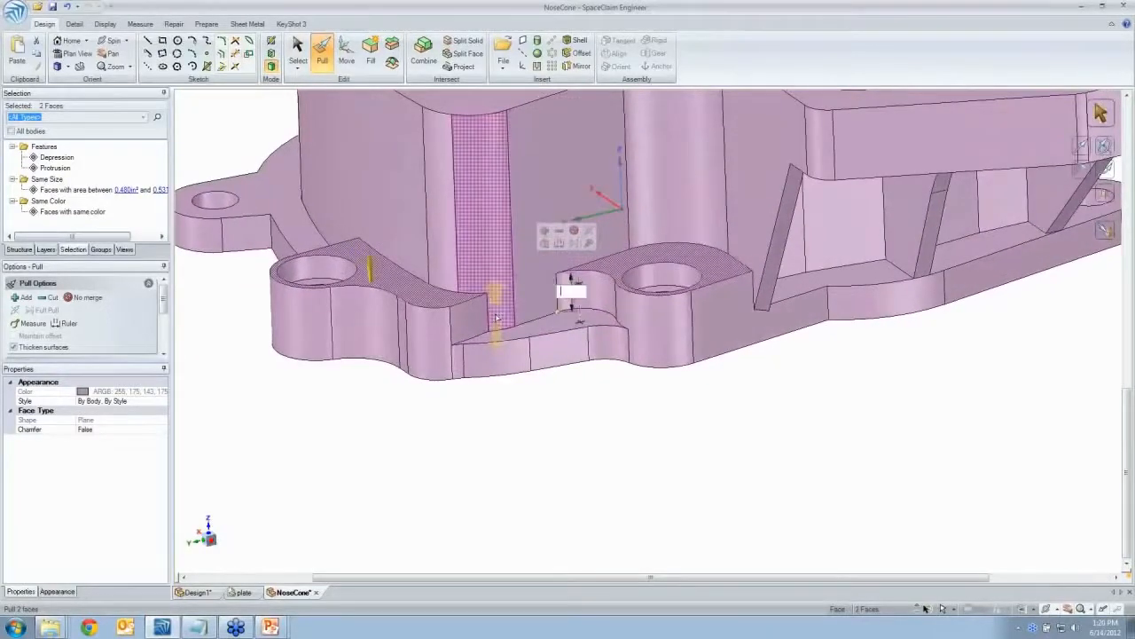
key("Return")
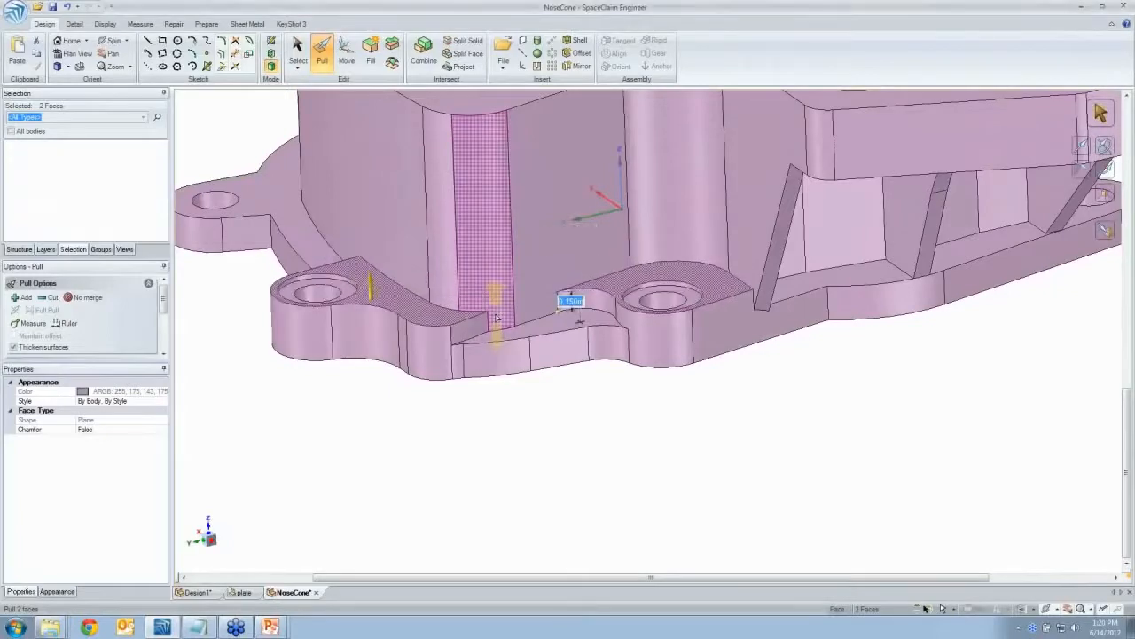
Set the ruler distance to 0 in to level both boss faces with the flange face, and leave Pull
type("0")
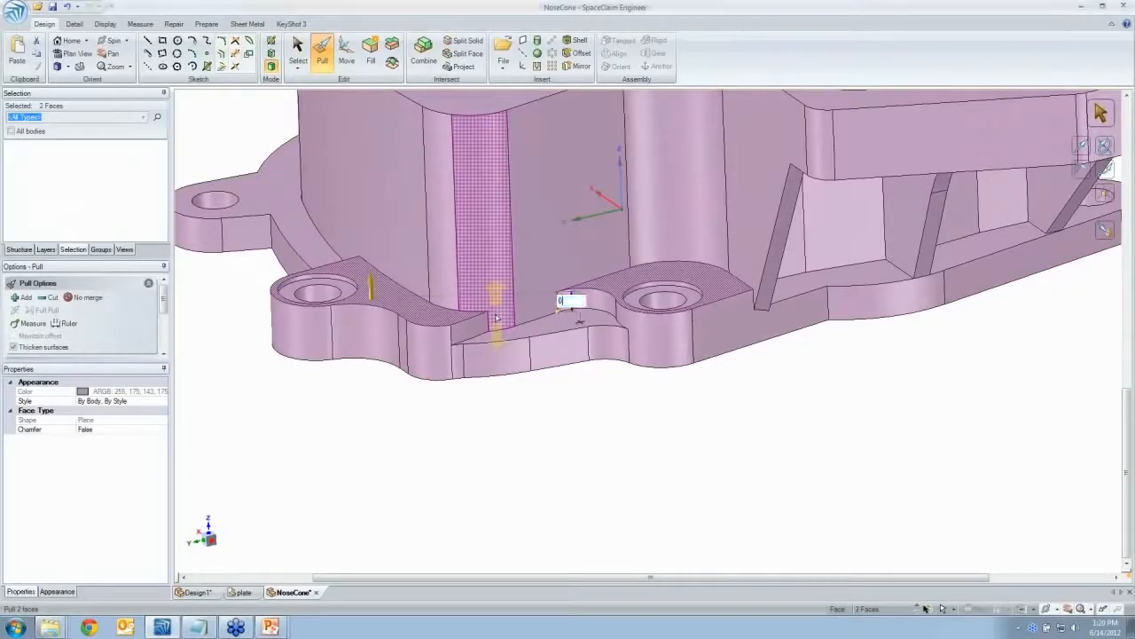
key("Return")
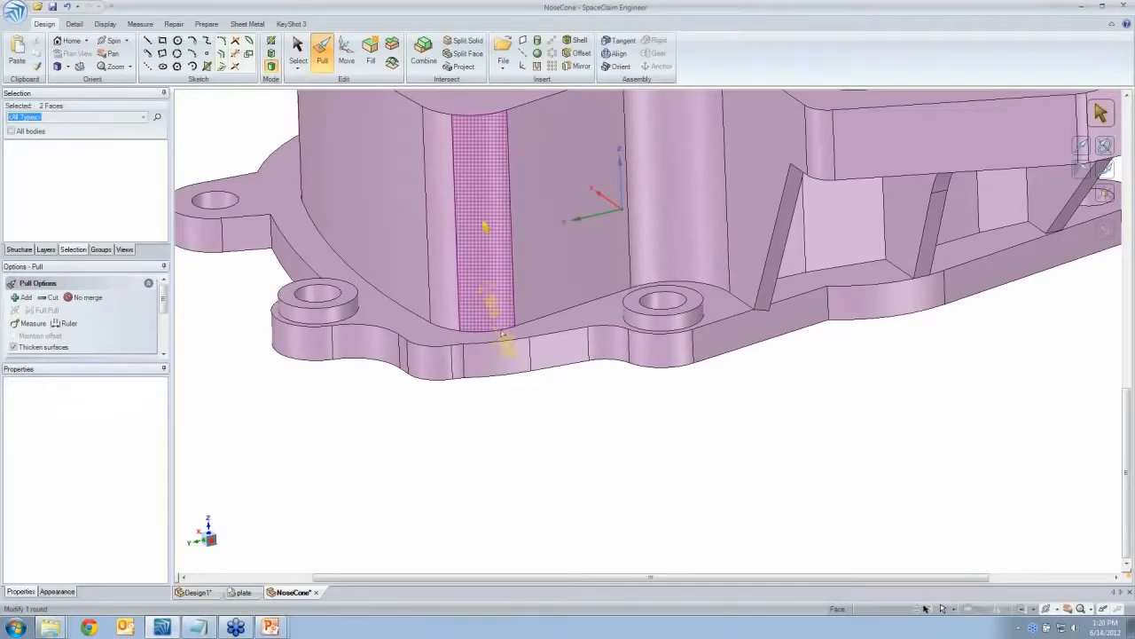
right_click_drag(497, 319, 494, 456)
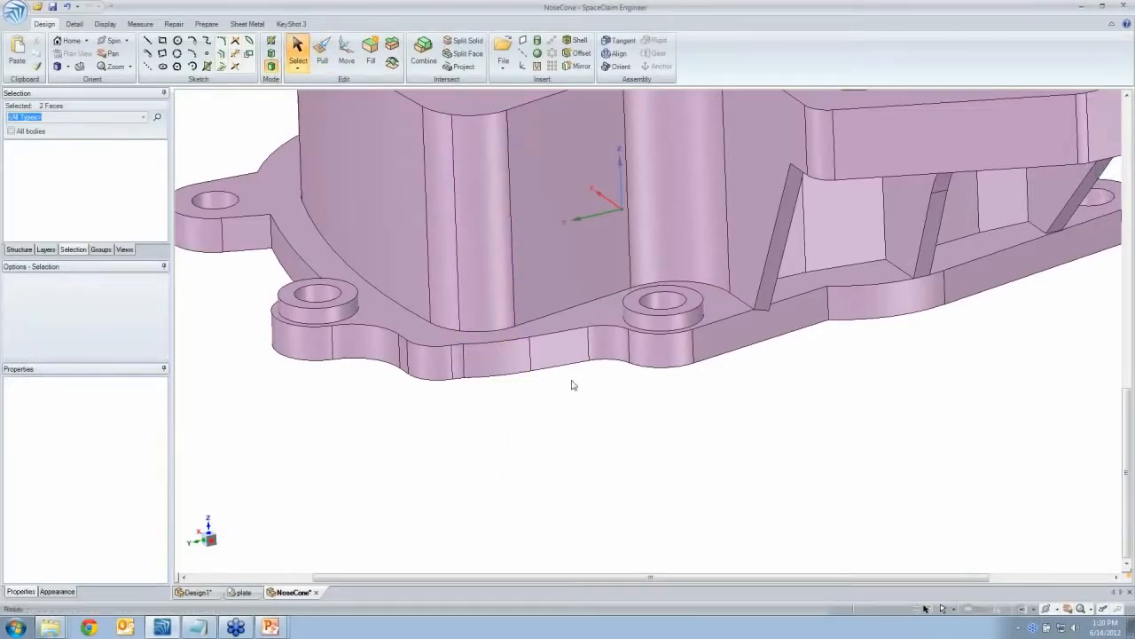
Split the nose cone solid along the flange's top face and display the structure tree
left_click(590, 319)
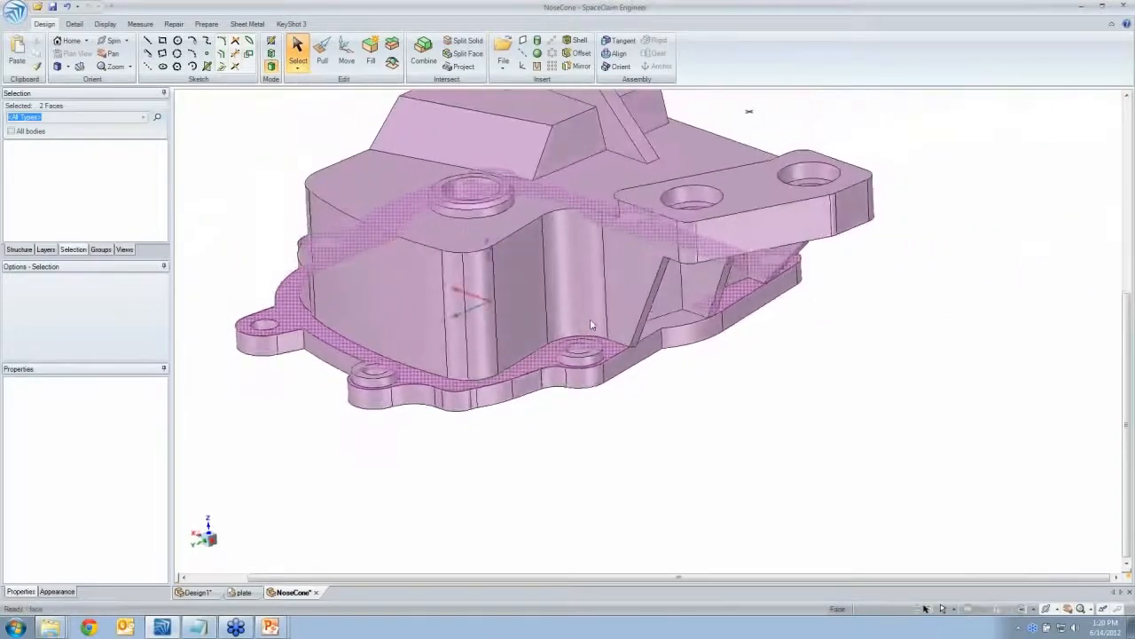
left_click(590, 324)
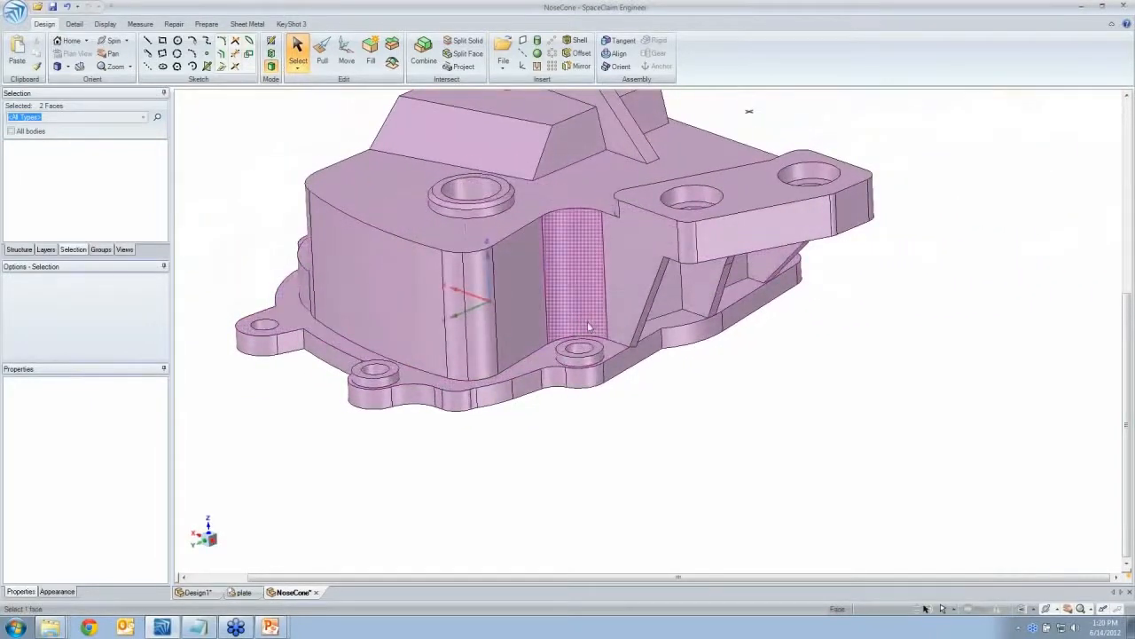
left_click(545, 360)
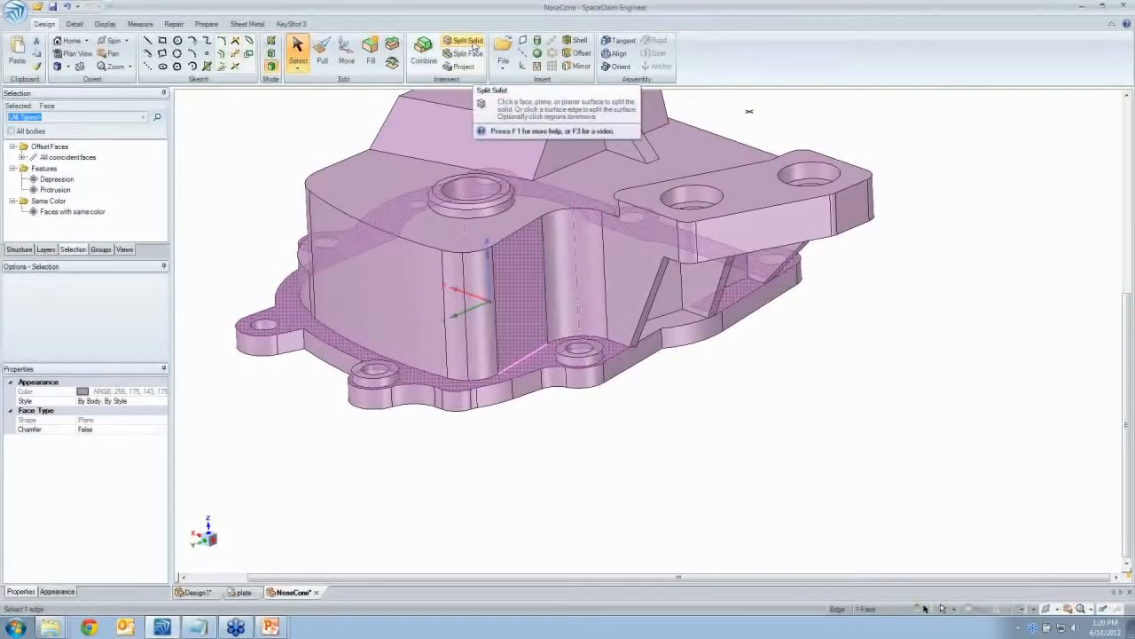
left_click(473, 45)
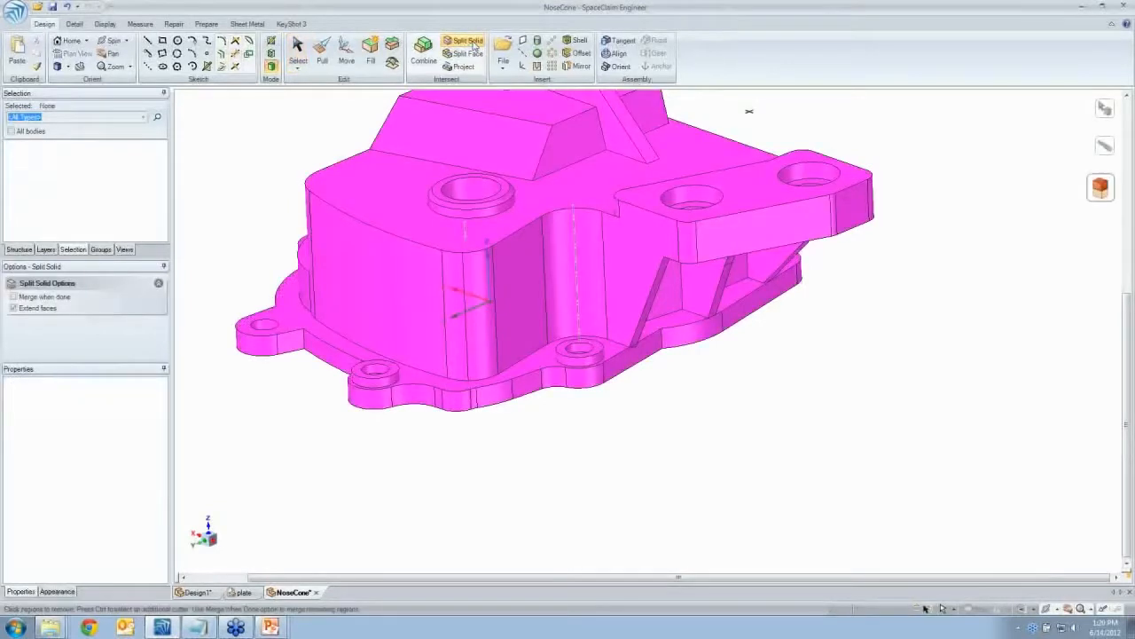
left_click(24, 252)
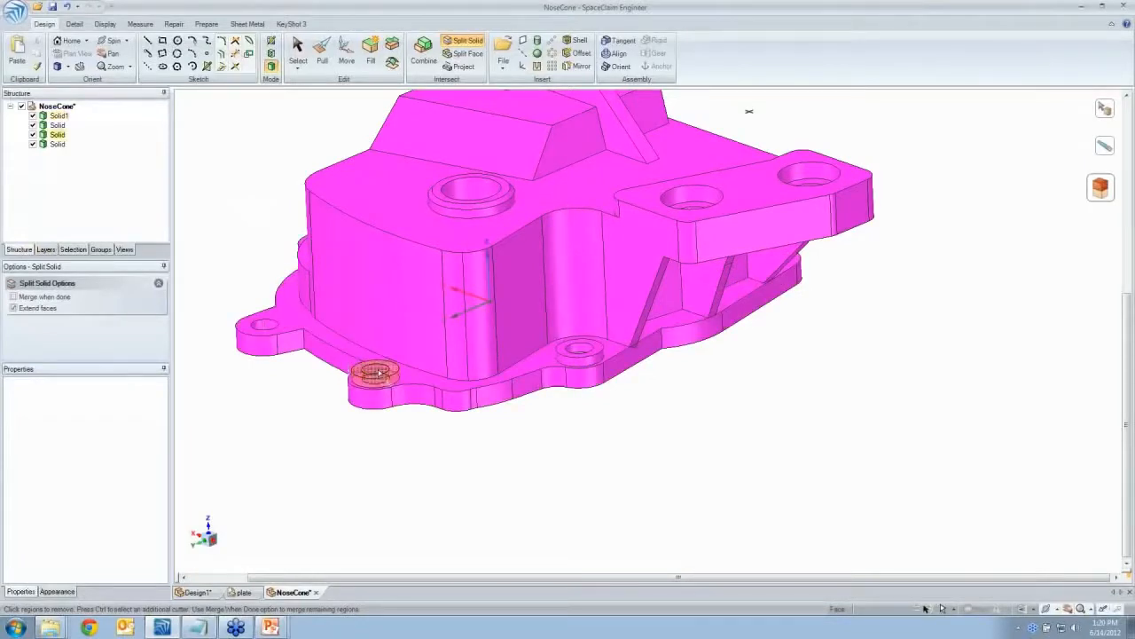
Remove the split-off flange and the two leftover boss rings, and finish Split Solid
left_click(406, 381)
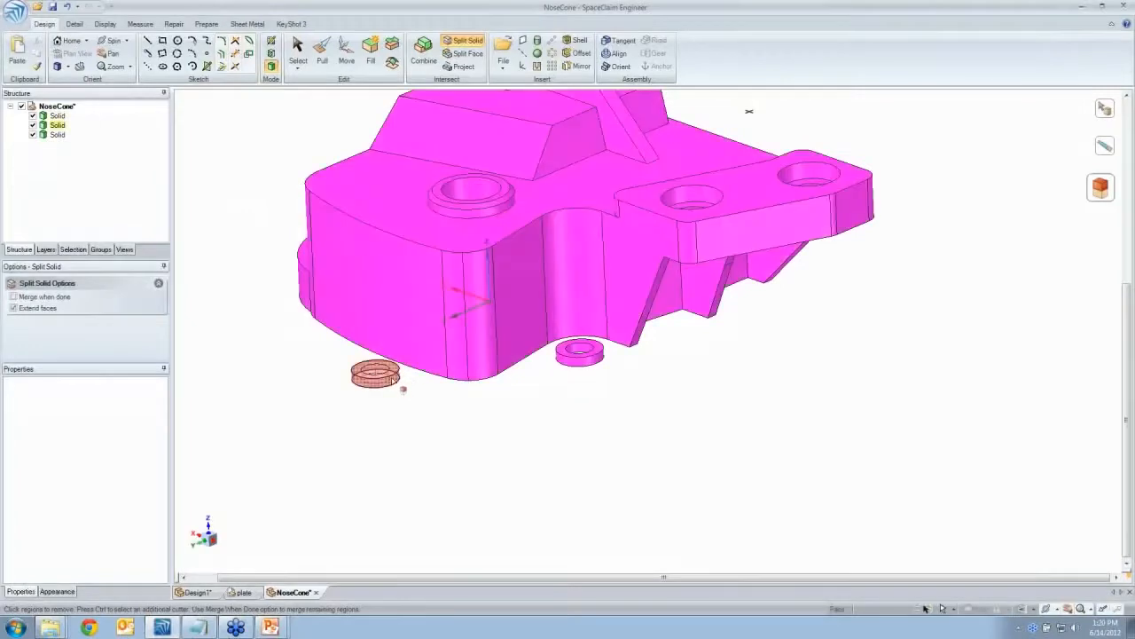
left_click(391, 379)
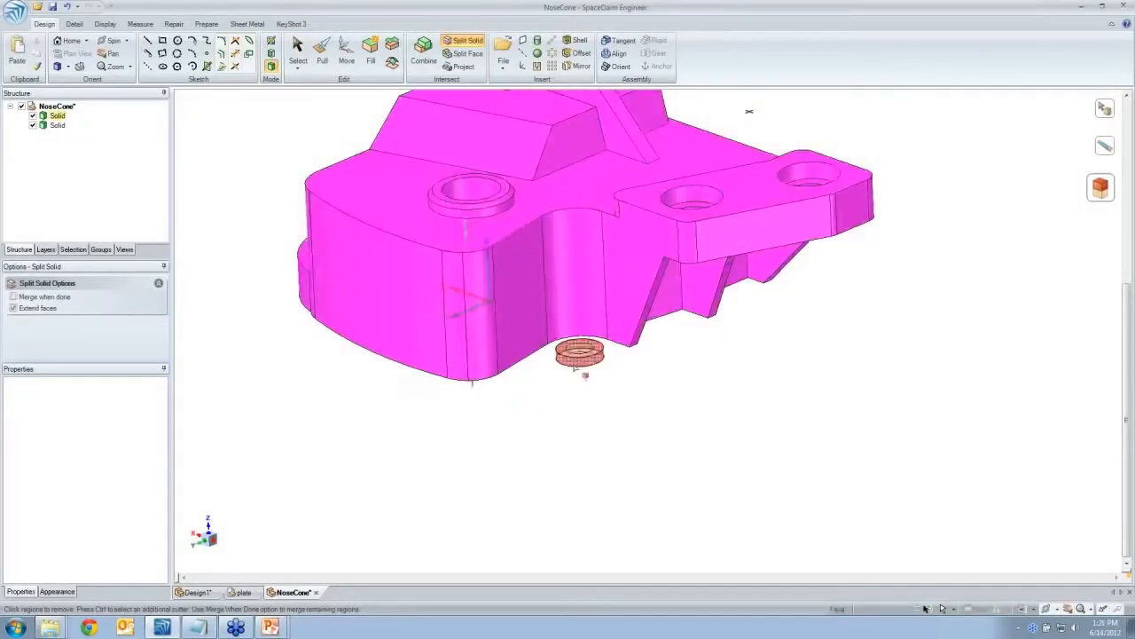
left_click(575, 367)
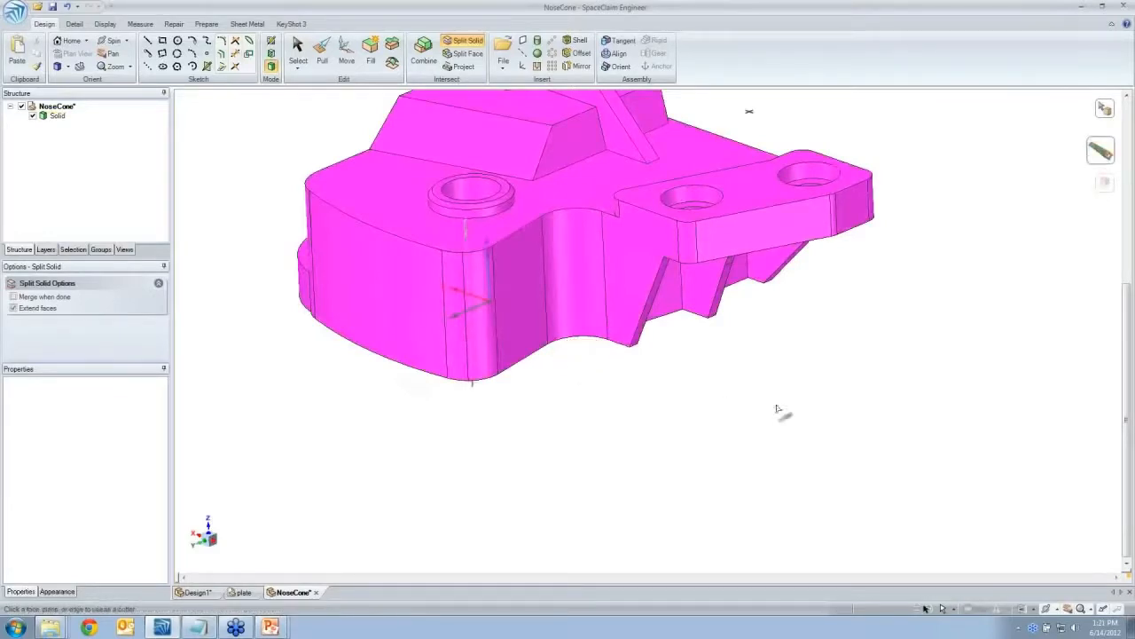
key("Escape")
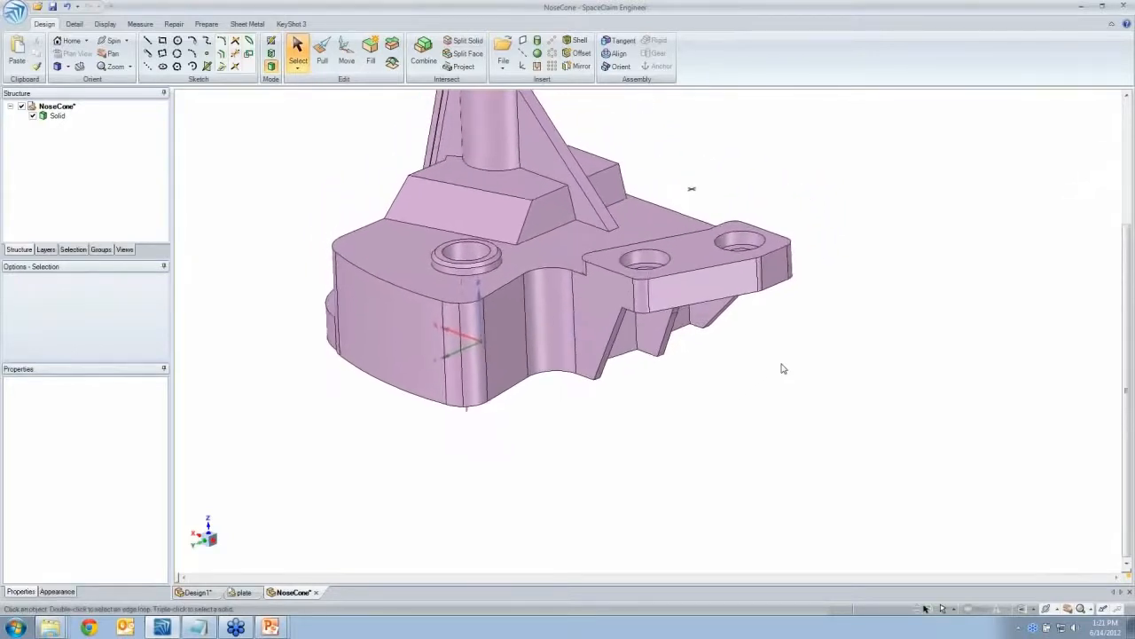
Pull the sloped face of the raised block at the post's base by about 0.01 in
right_click_drag(783, 368, 833, 374)
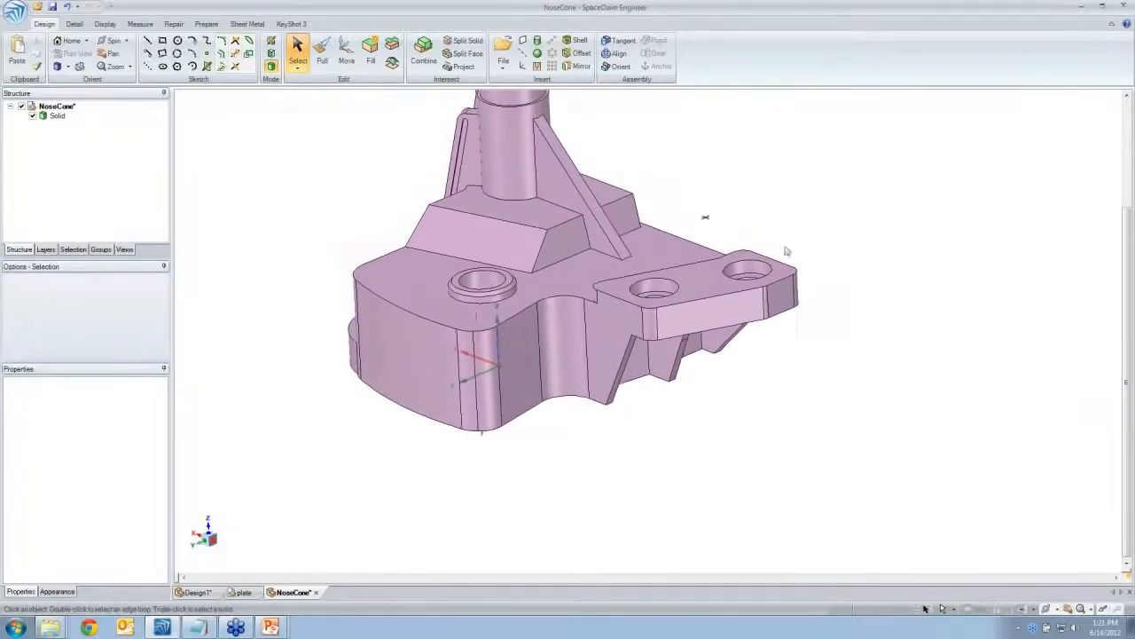
key("p")
left_click(444, 232)
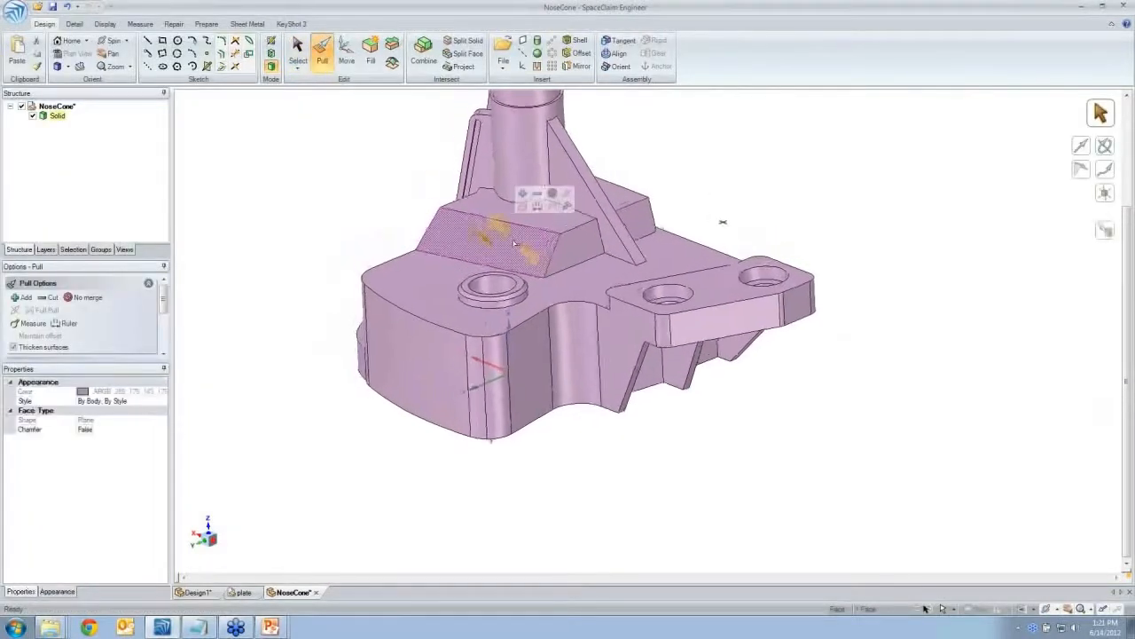
key("space")
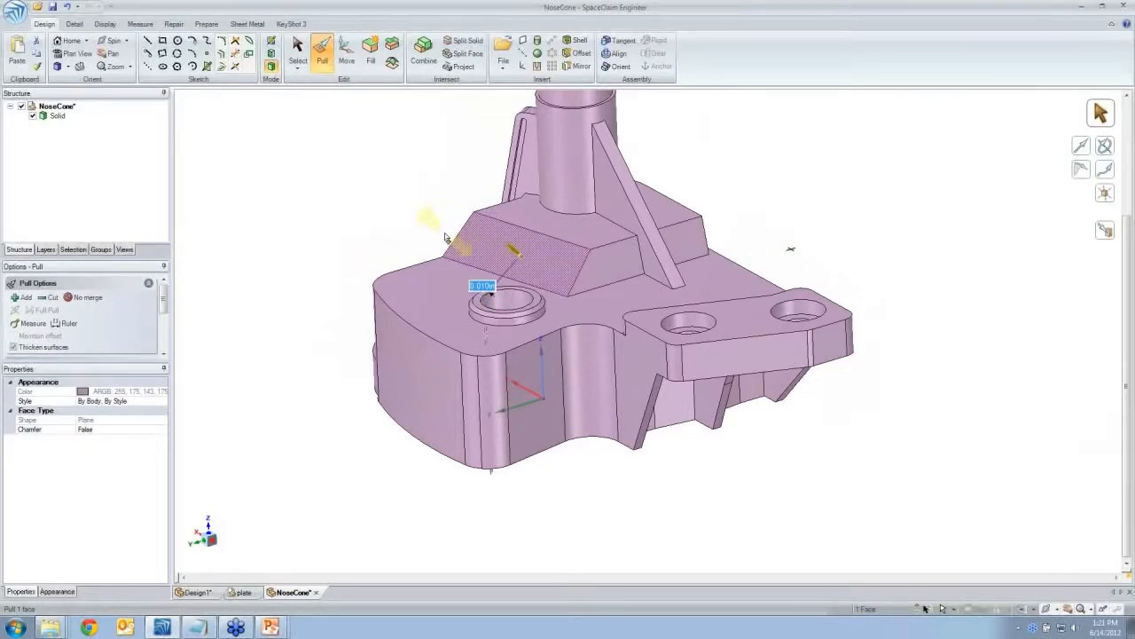
key("s")
Split the solid along the side wall face behind the ribs and remove the two-hole mounting pad with its ribs
middle_click_drag(789, 247, 652, 355)
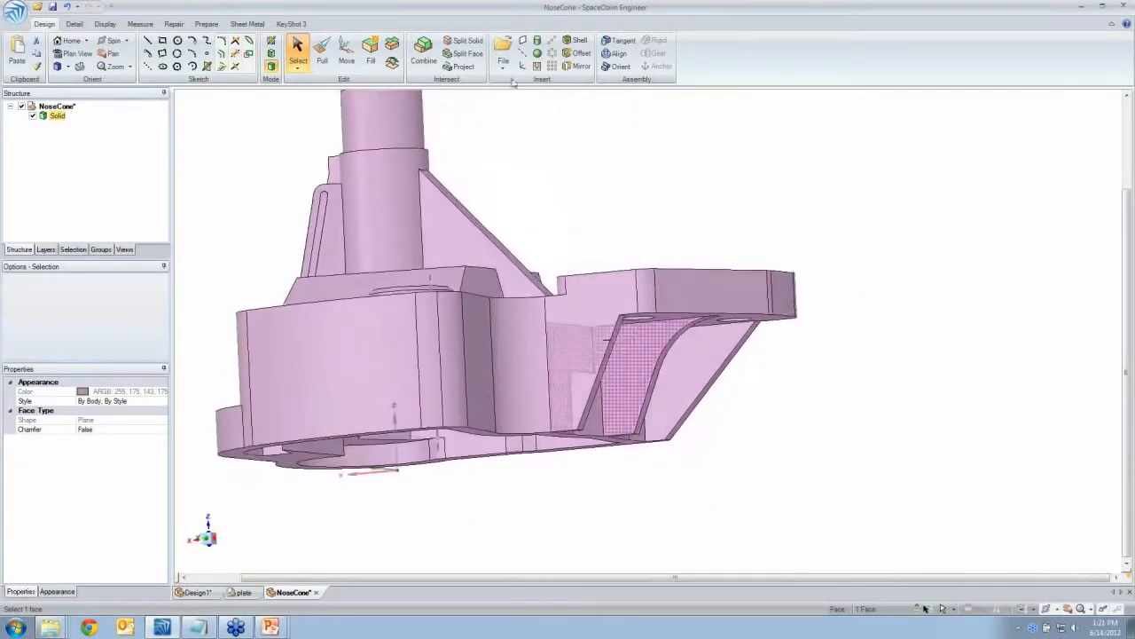
left_click(470, 42)
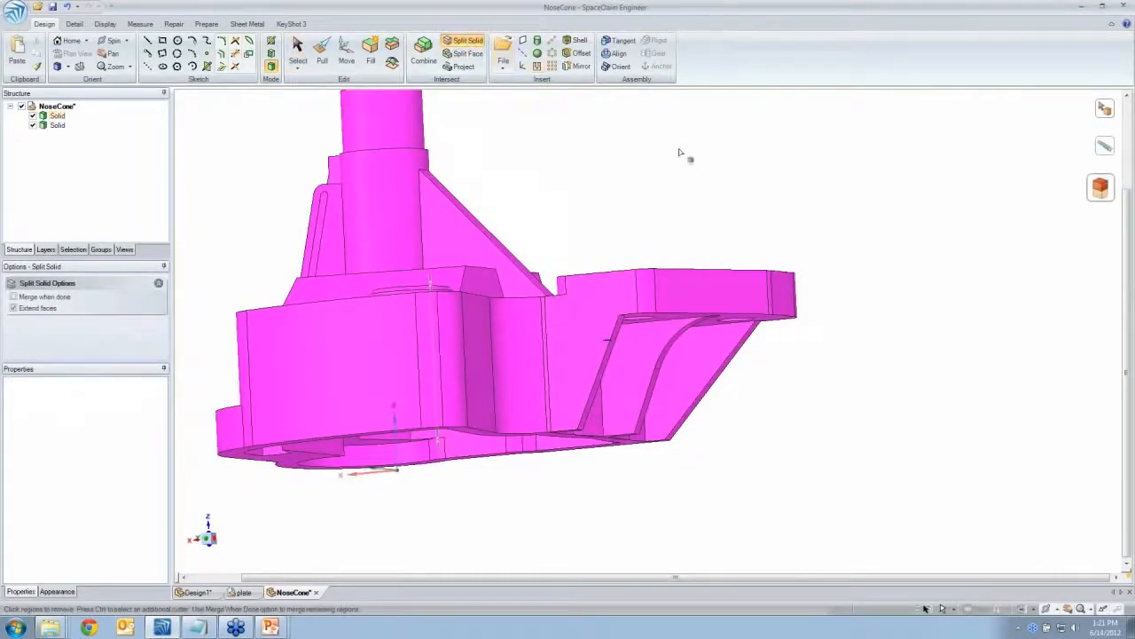
left_click(710, 282)
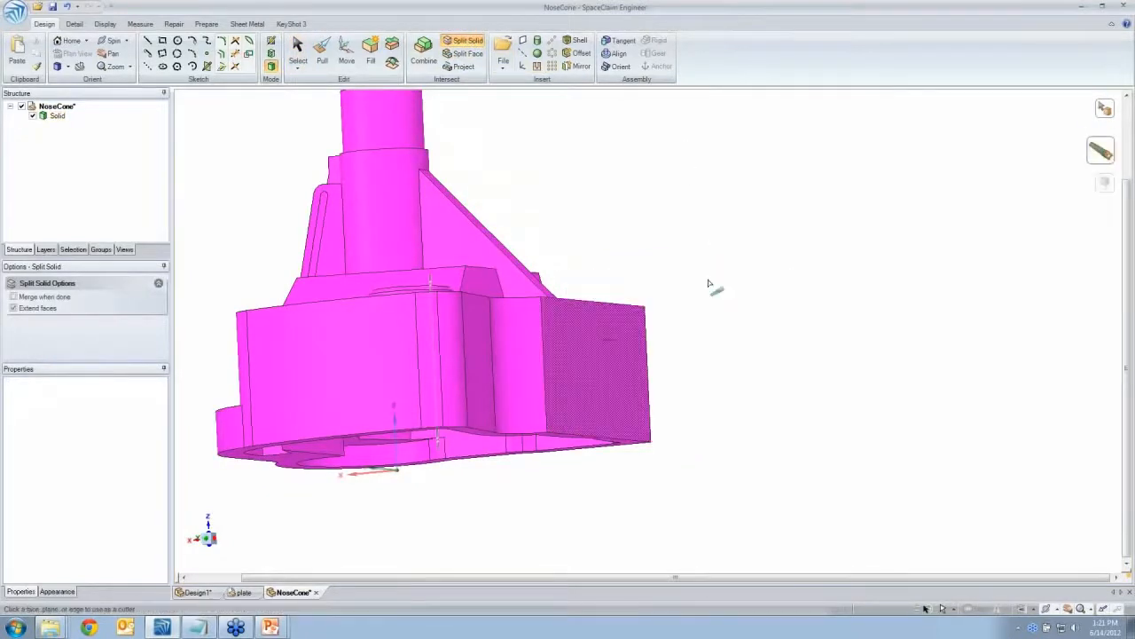
key("Escape")
middle_click_drag(693, 238, 675, 191)
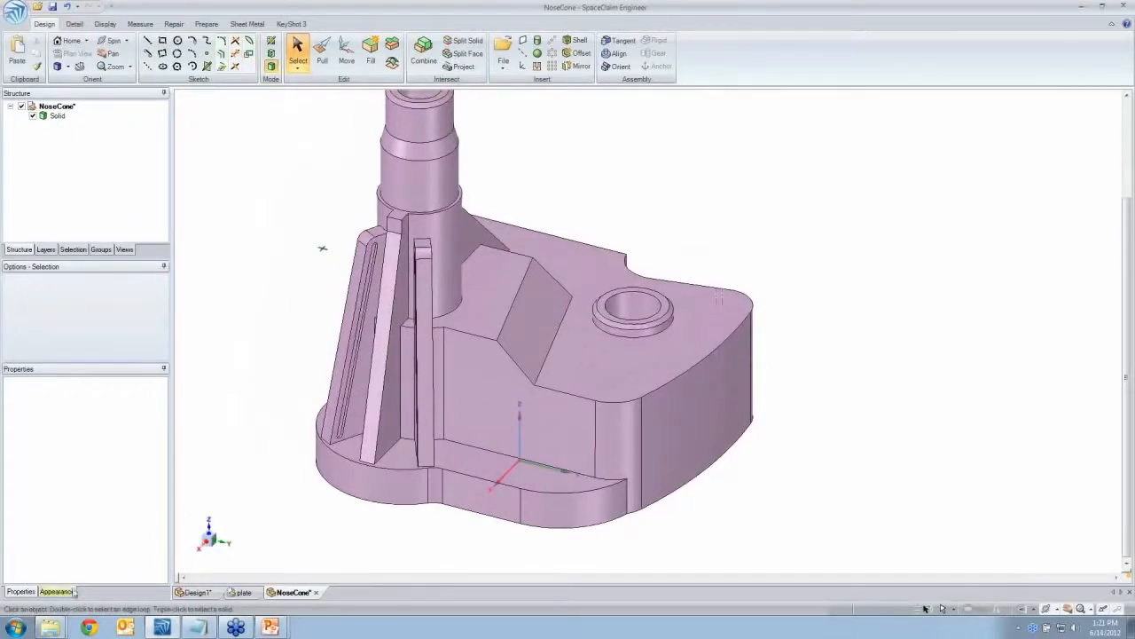
Open the frame member file from the laser design folder
mouse_move(57, 629)
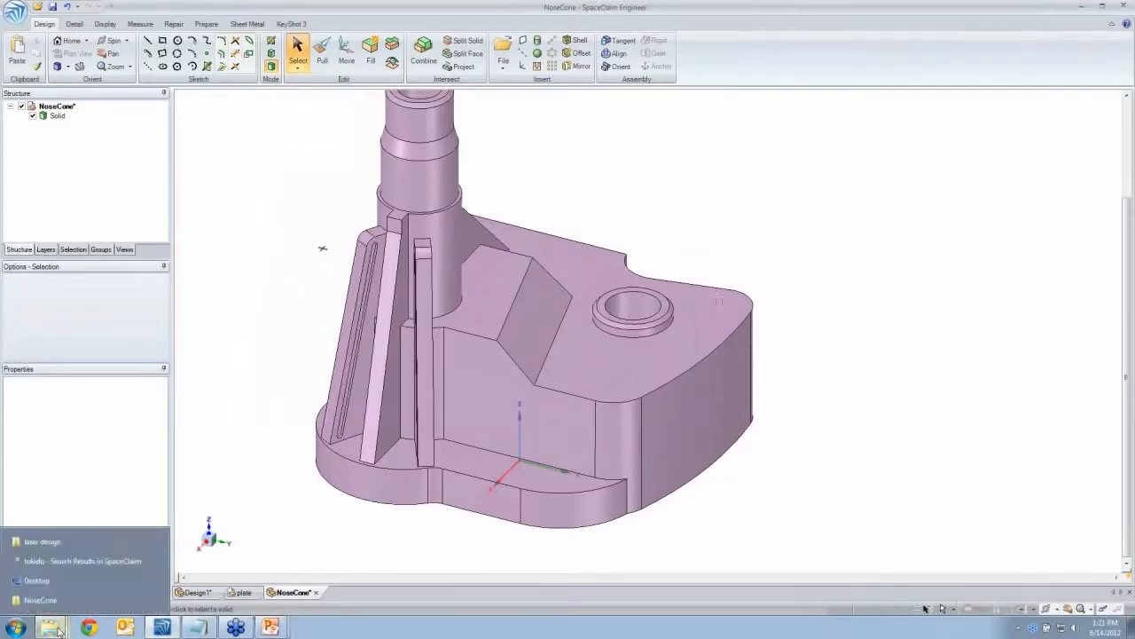
left_click(51, 542)
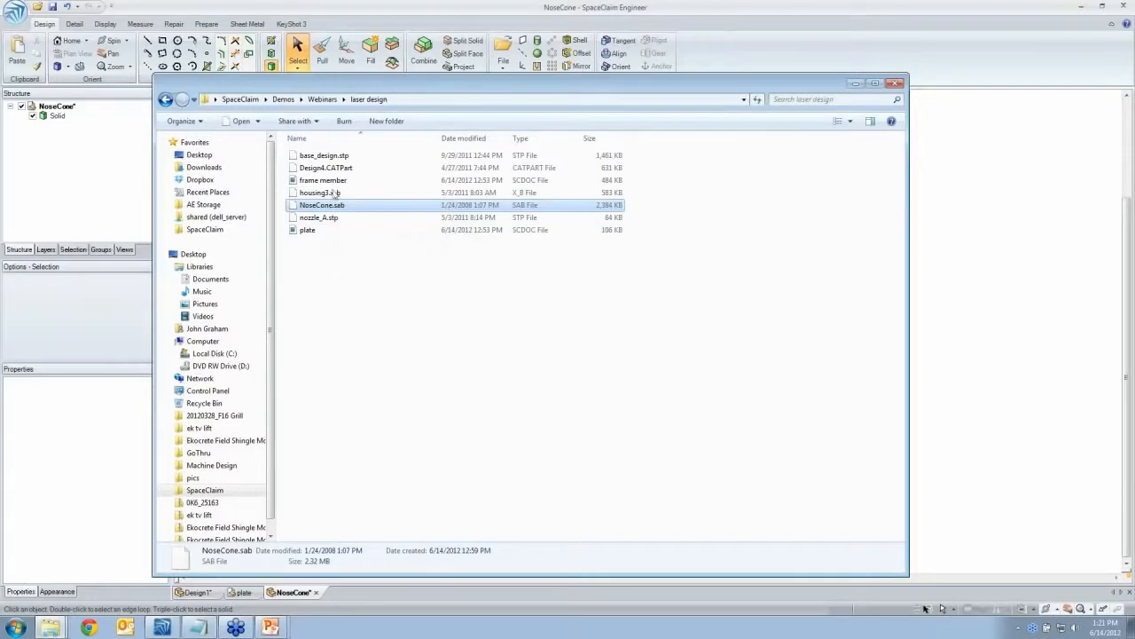
left_click(337, 182)
left_click_drag(351, 186, 725, 59)
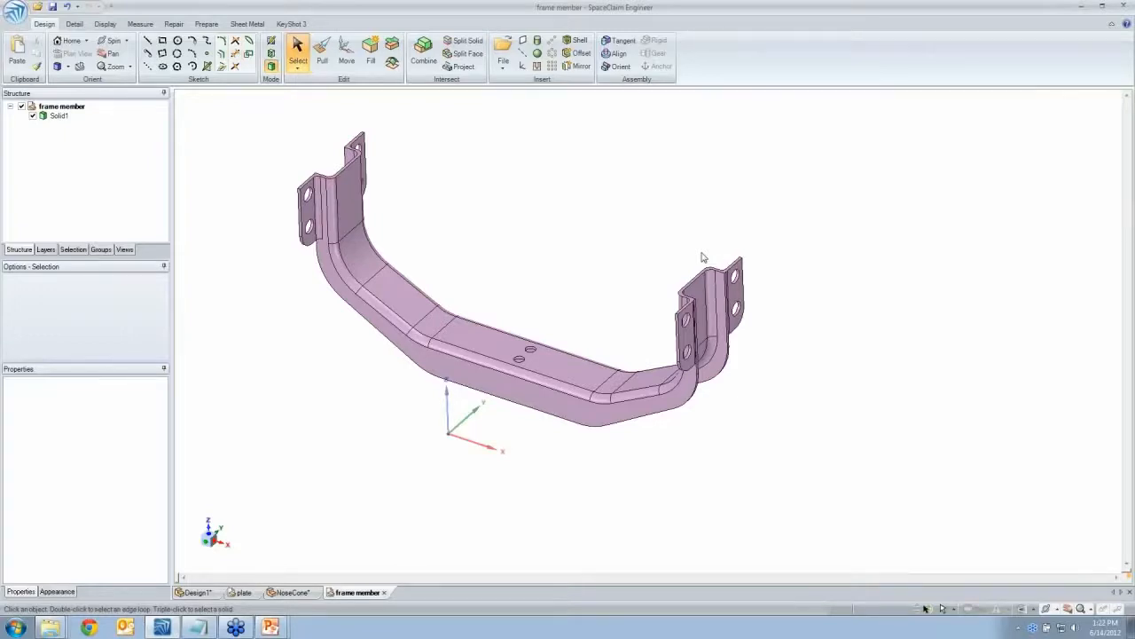
Insert a plane across the frame member through the axes of its two small central holes
scroll(530, 371, "up", 5)
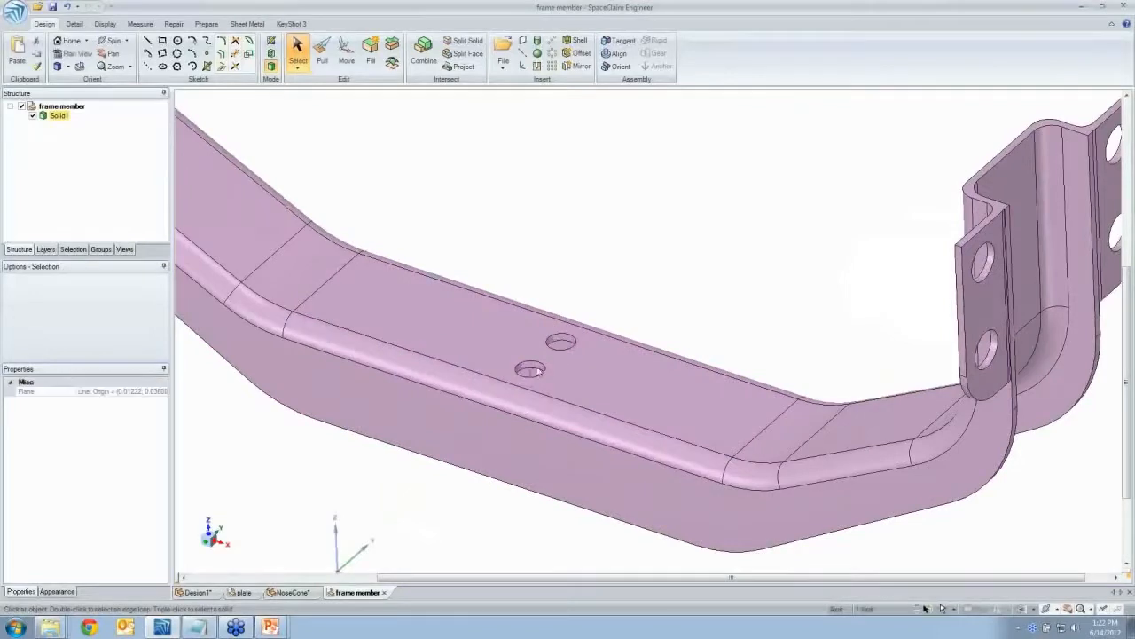
left_click(562, 397)
scroll(561, 397, "down", 5)
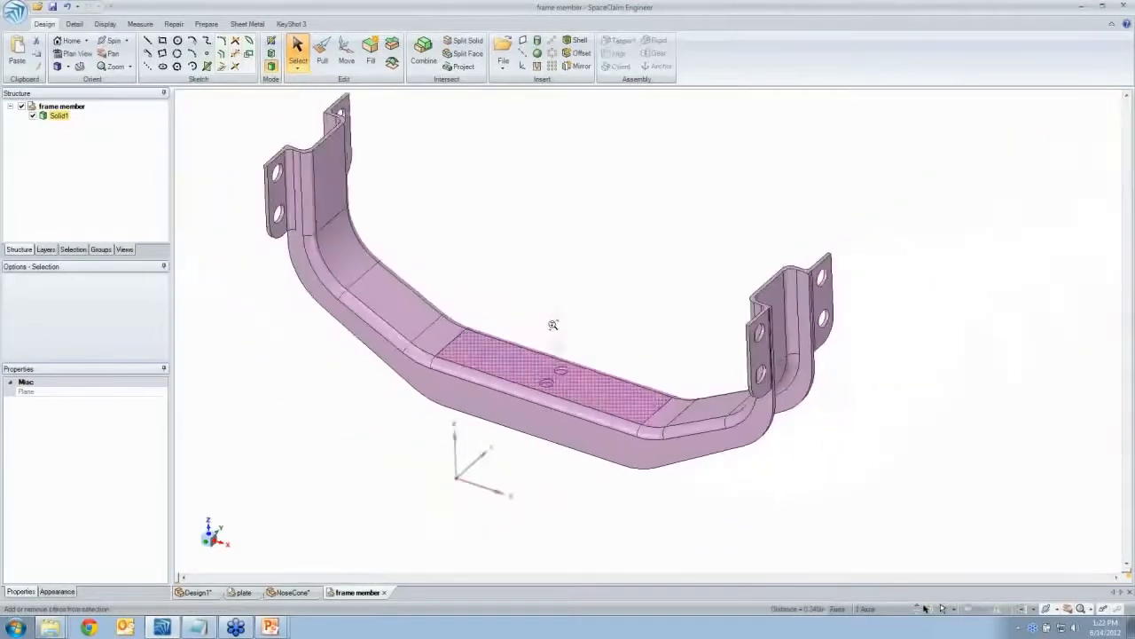
left_click(524, 40)
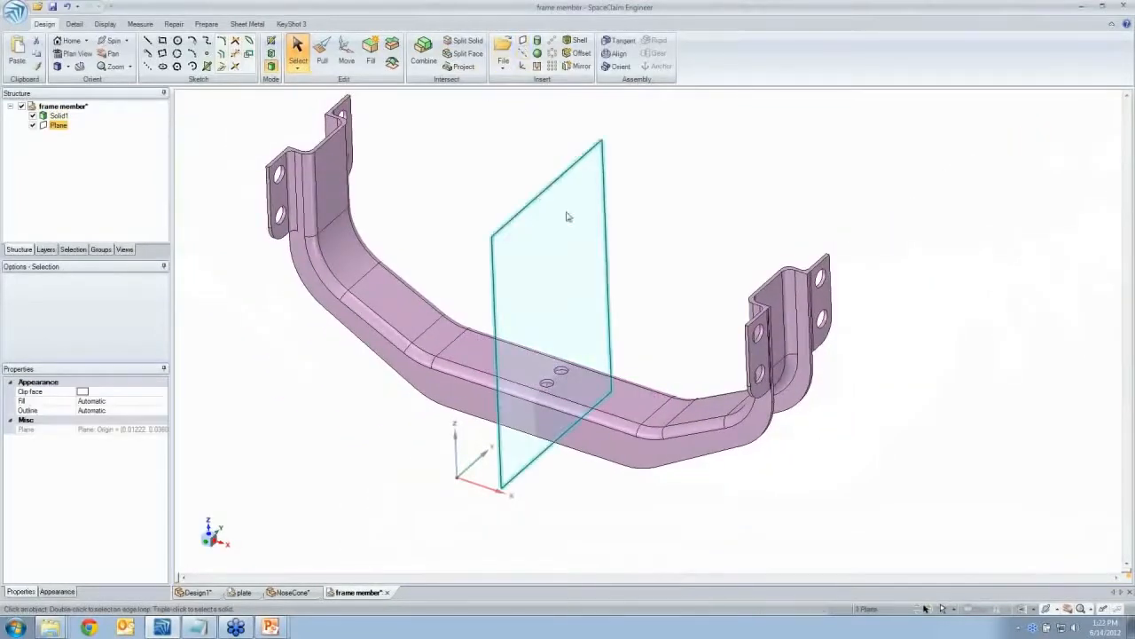
Copy the plane 1.1 in along the frame member toward one end with Move
left_click(346, 51)
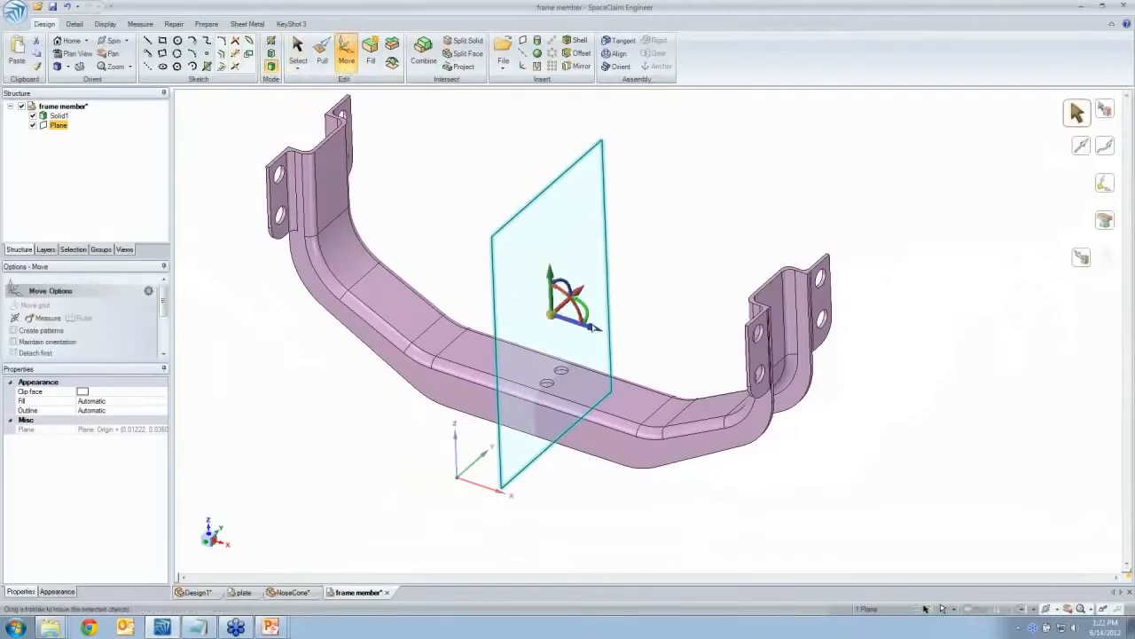
left_click_drag(593, 330, 524, 309, "ctrl")
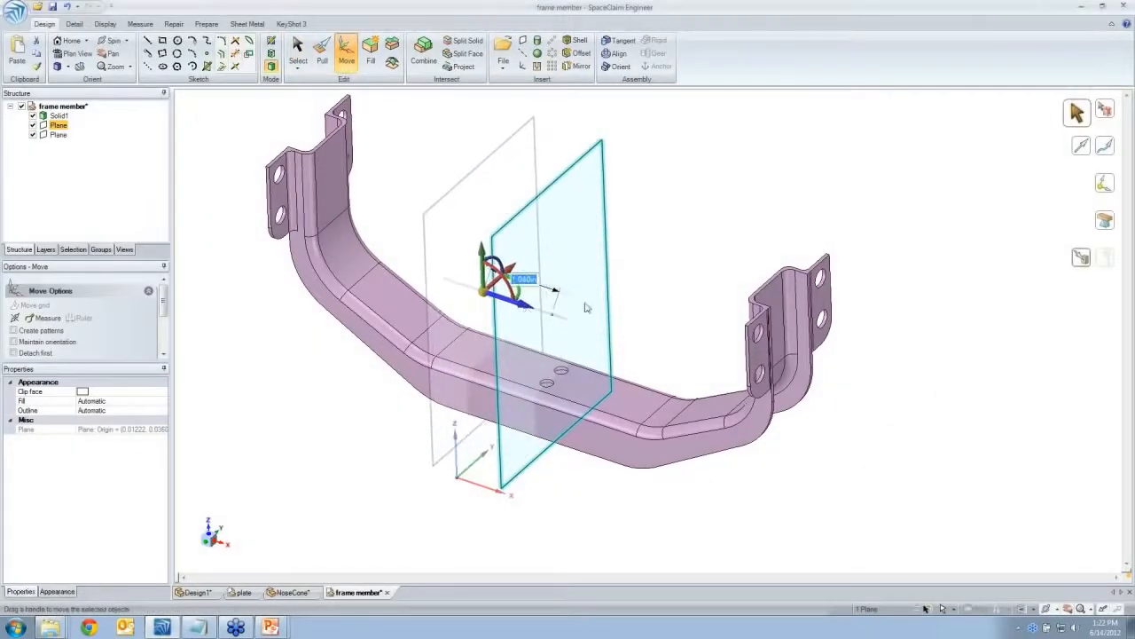
type("1")
key("Return")
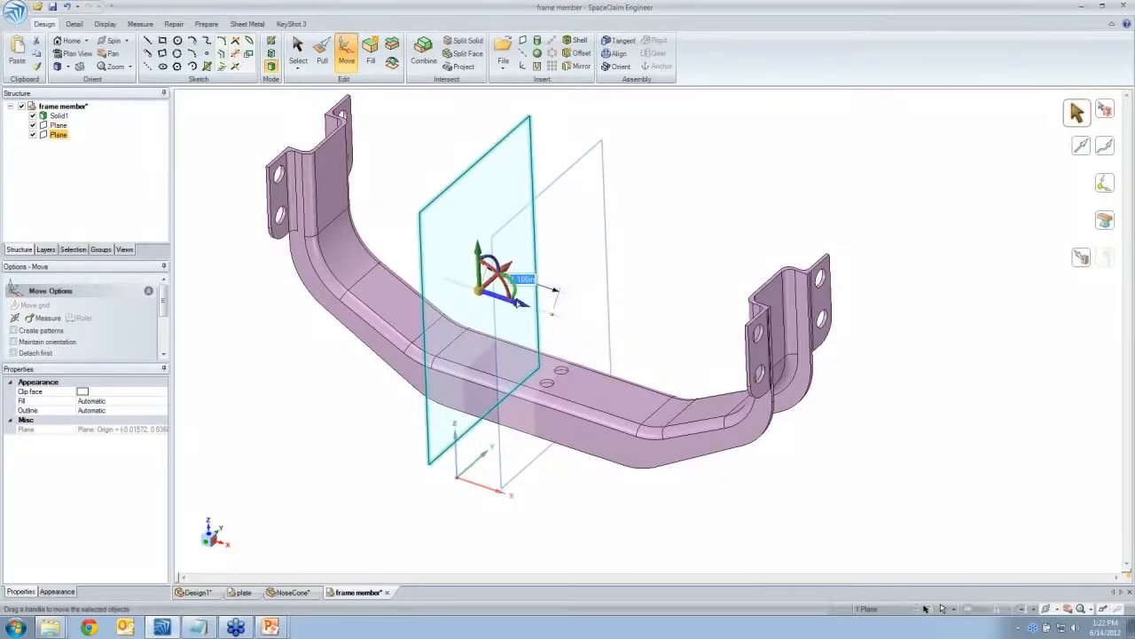
Copy the plane toward the opposite end of the frame member, 1.1 in from the central plane, with Move
left_click_drag(524, 306, 643, 363, "ctrl")
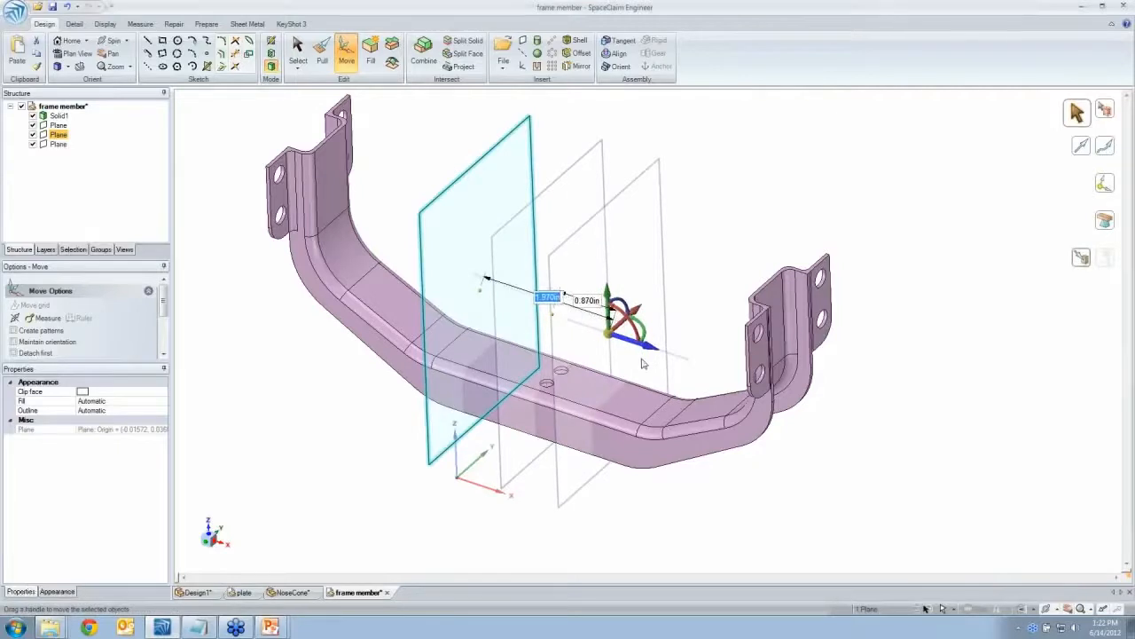
type("1")
key("Return")
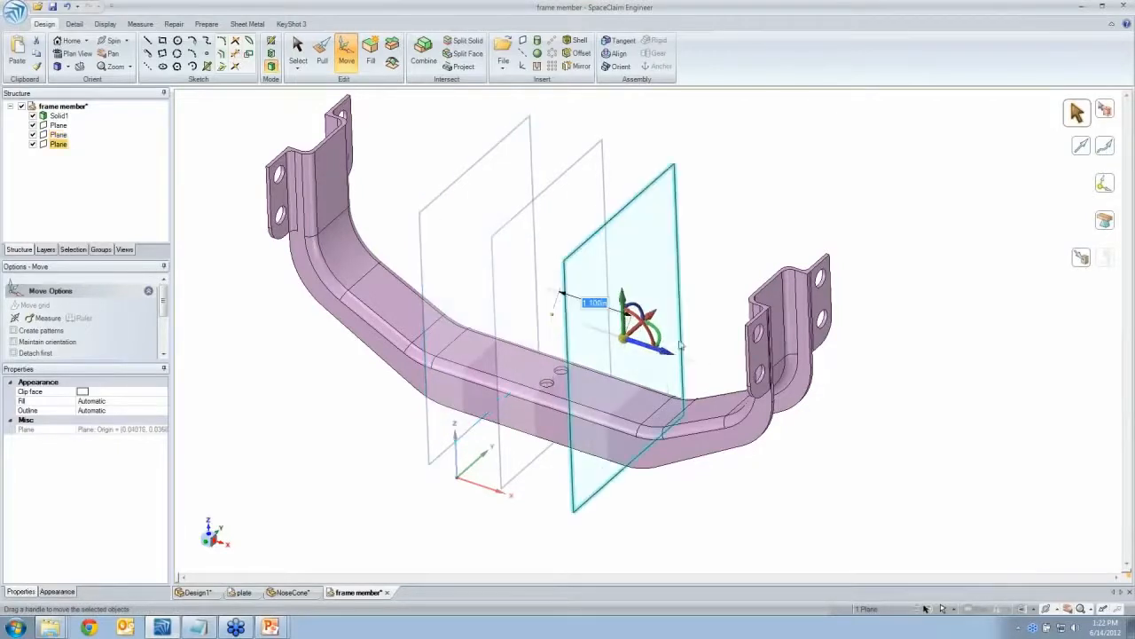
left_click(733, 307)
key("Escape")
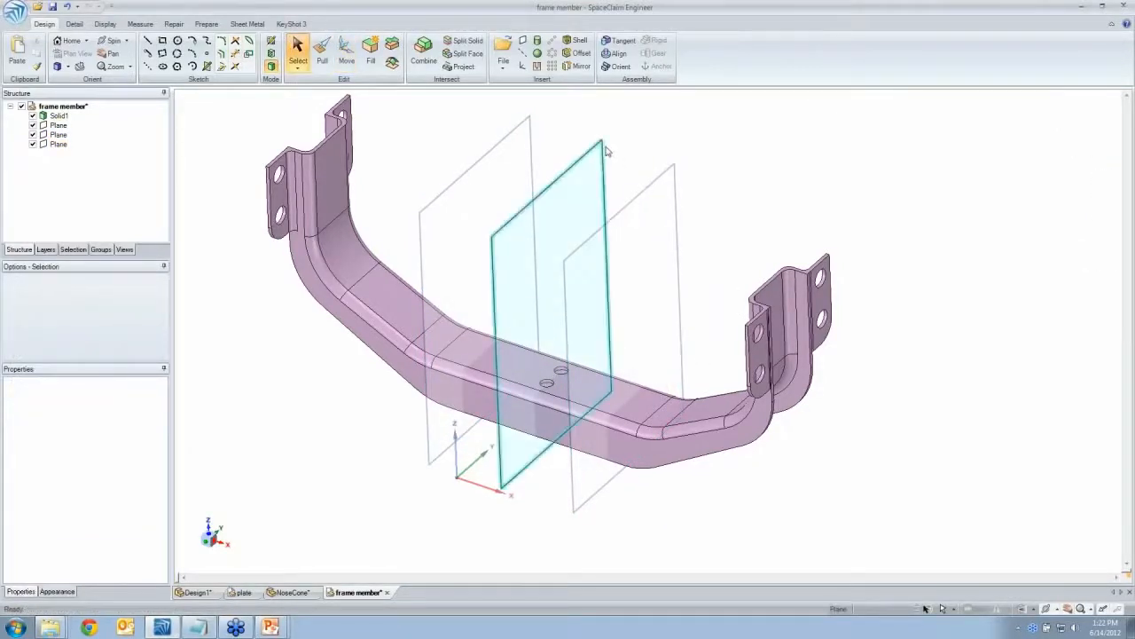
Split the frame member into three solids with Combine, using the two outer planes as cutters
scroll(607, 149, "down", 2)
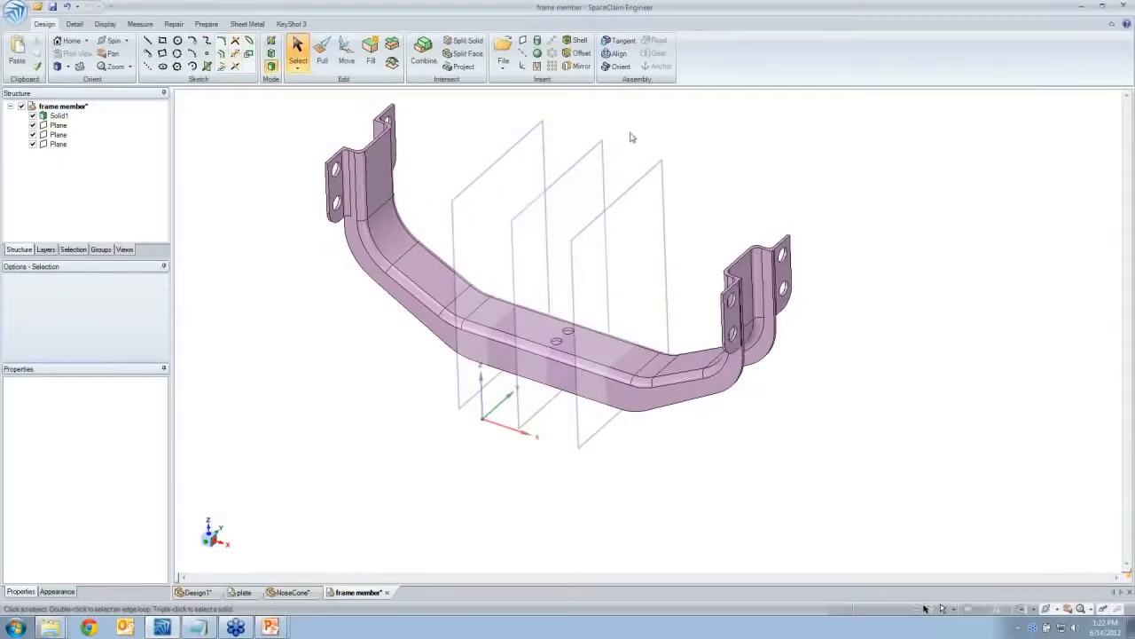
left_click(423, 51)
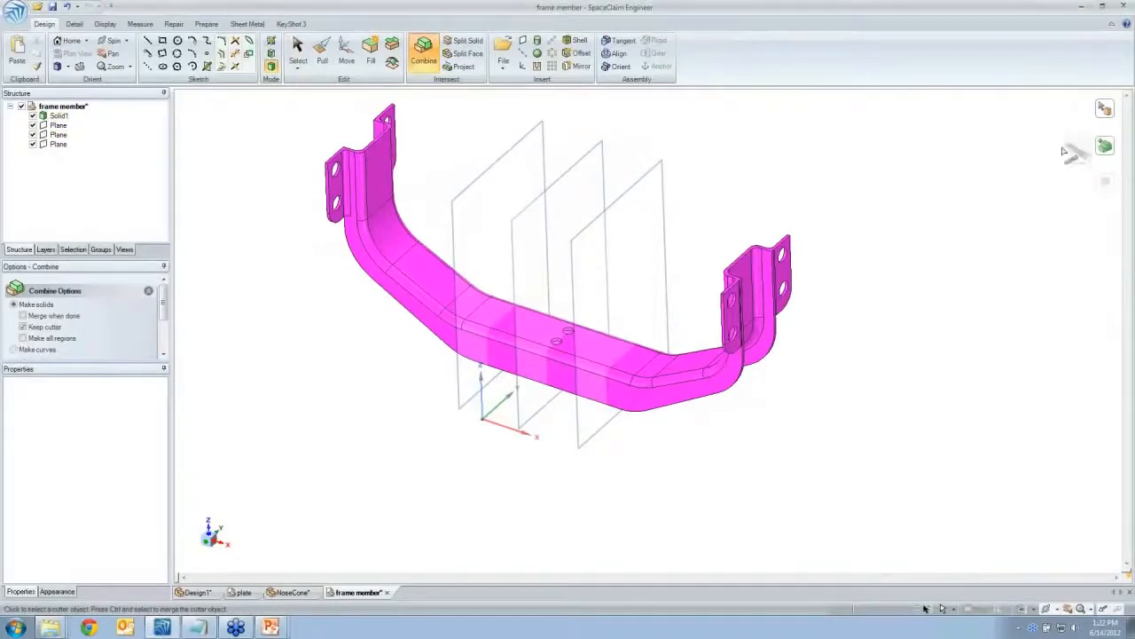
left_click(541, 124)
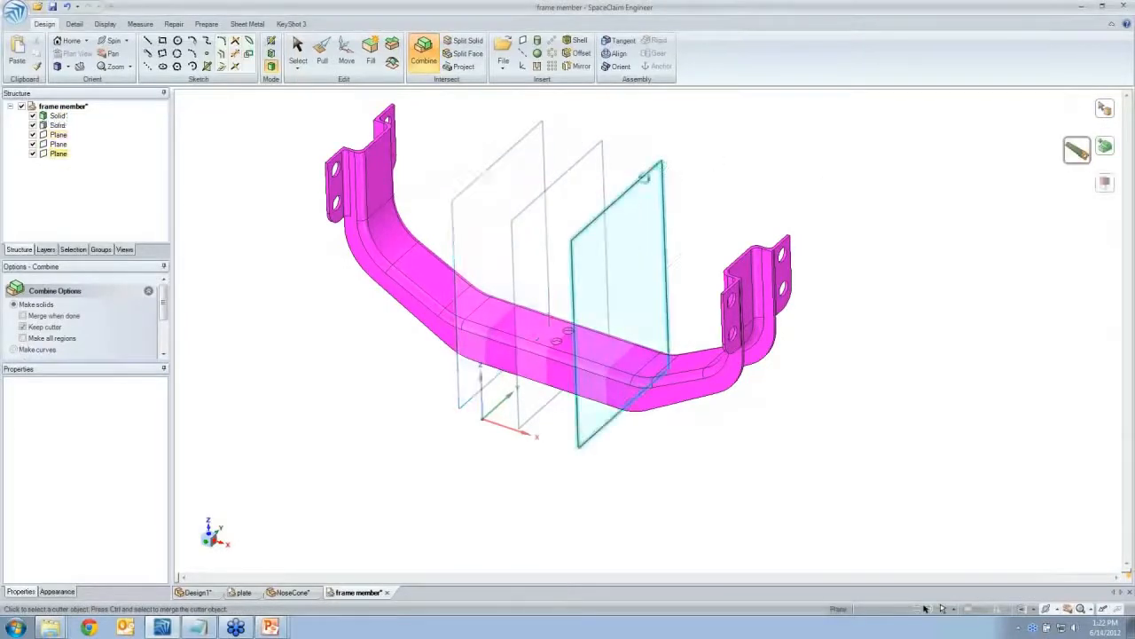
left_click(663, 170)
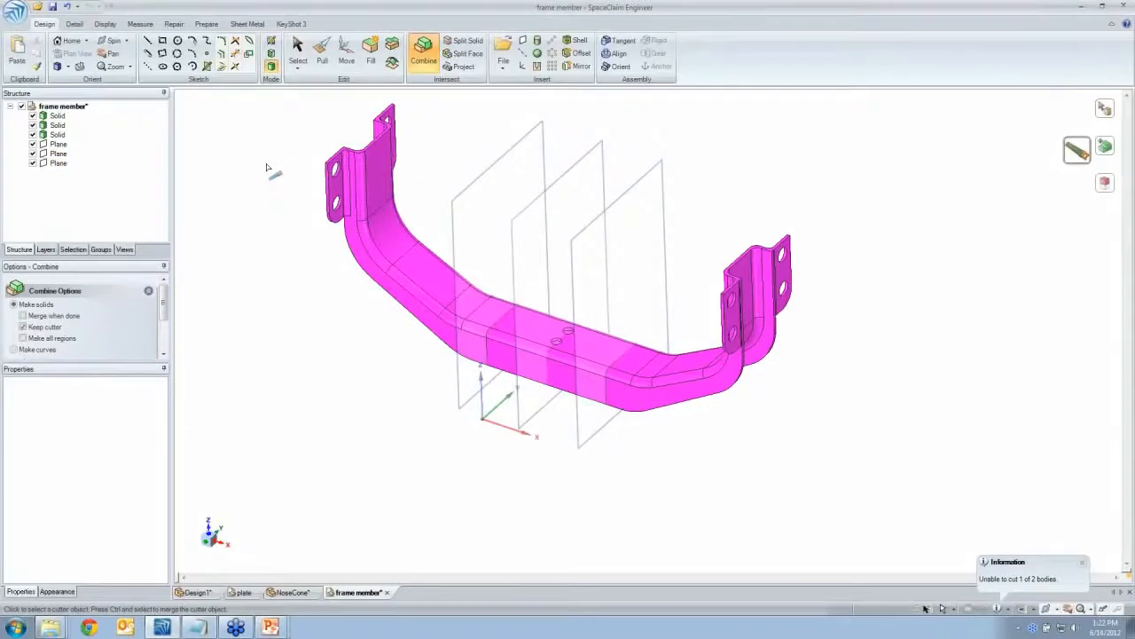
key("Escape")
Hide all three planes
left_click(58, 144)
left_click(59, 164, "shift")
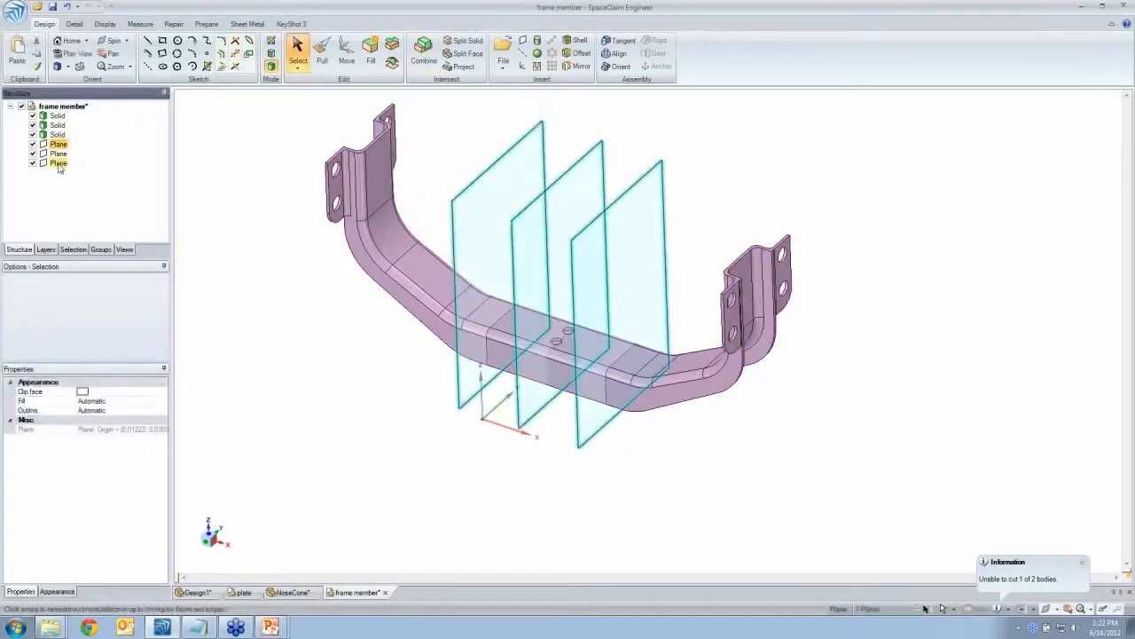
left_click(34, 164)
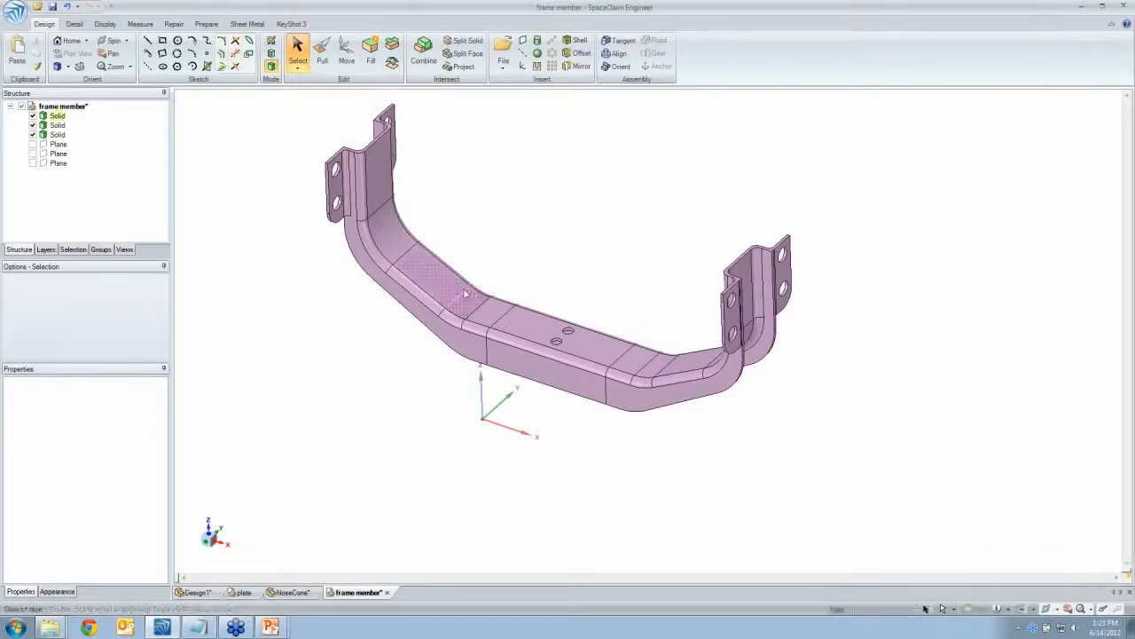
Move the two end solids symmetrically about 0.95 in away from the middle solid and shift both sideways out of line with it
left_click(439, 277)
triple_click(644, 365, "ctrl")
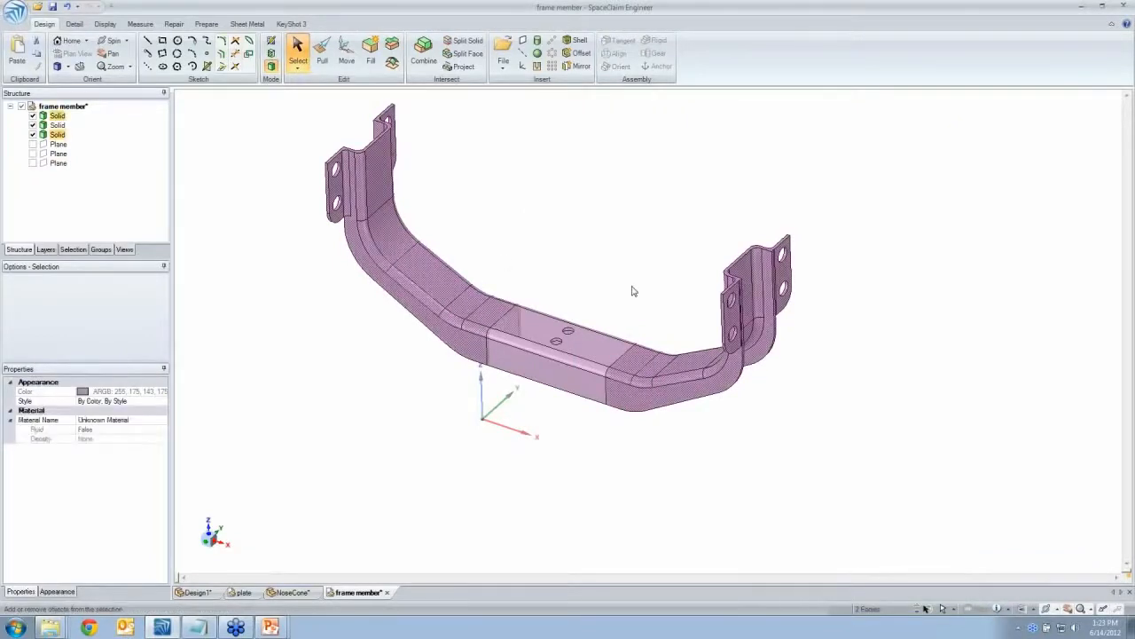
key("m")
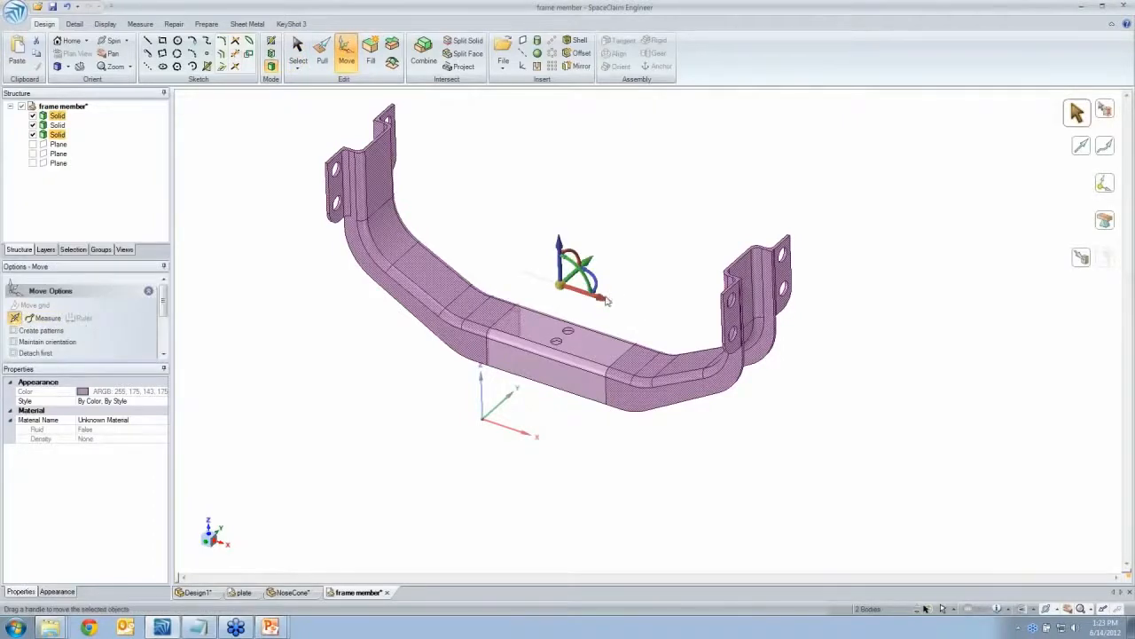
left_click_drag(603, 299, 639, 309)
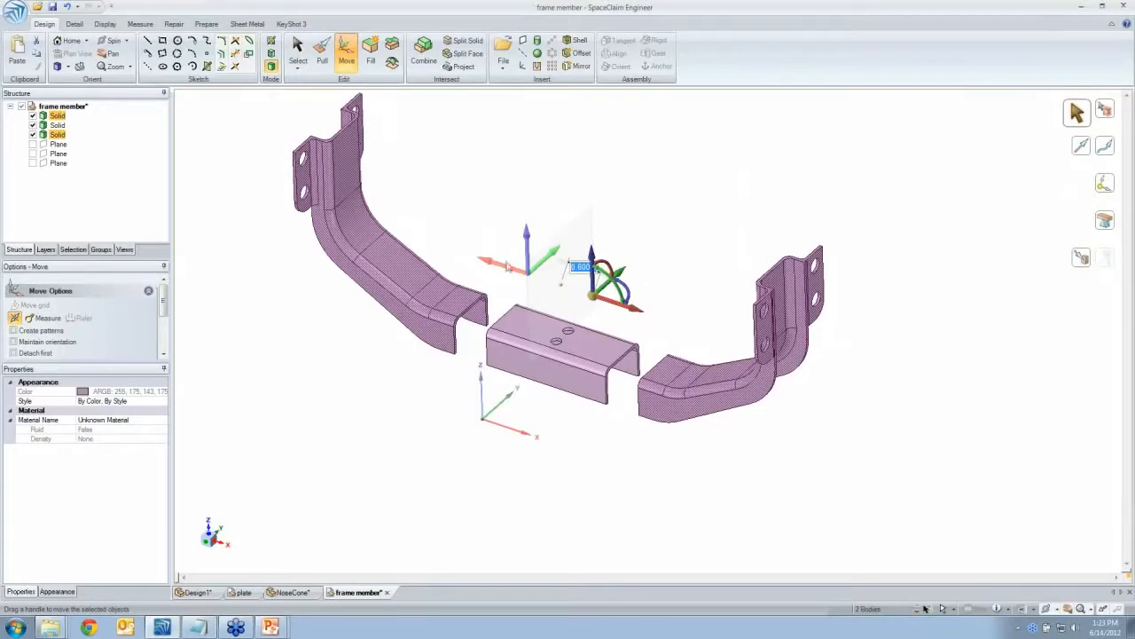
left_click_drag(635, 310, 651, 316)
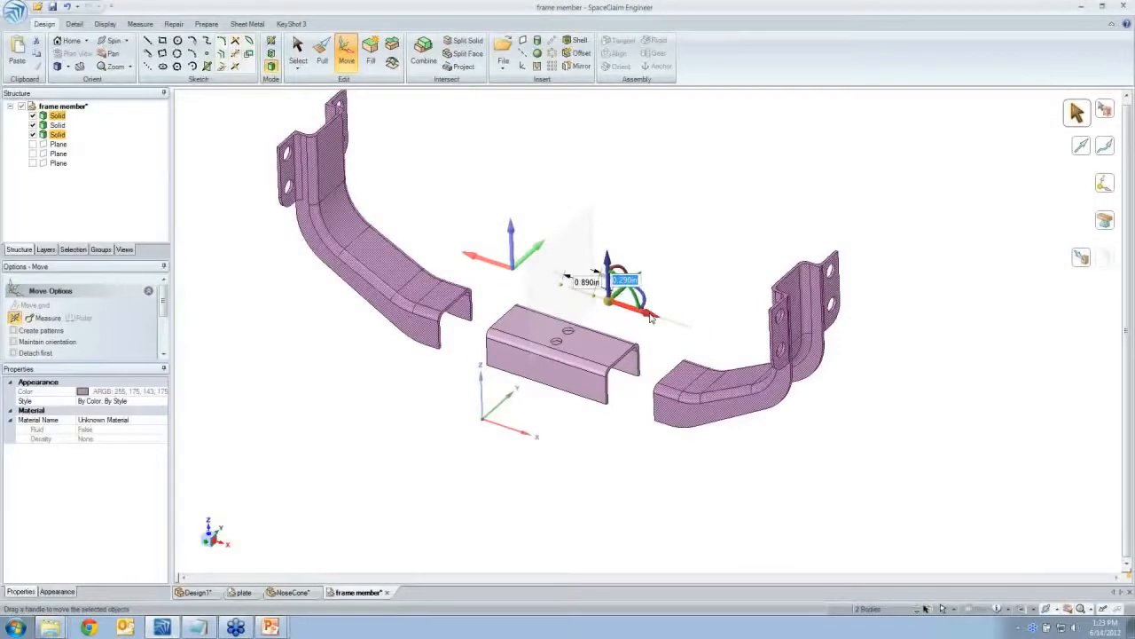
left_click_drag(650, 317, 653, 316)
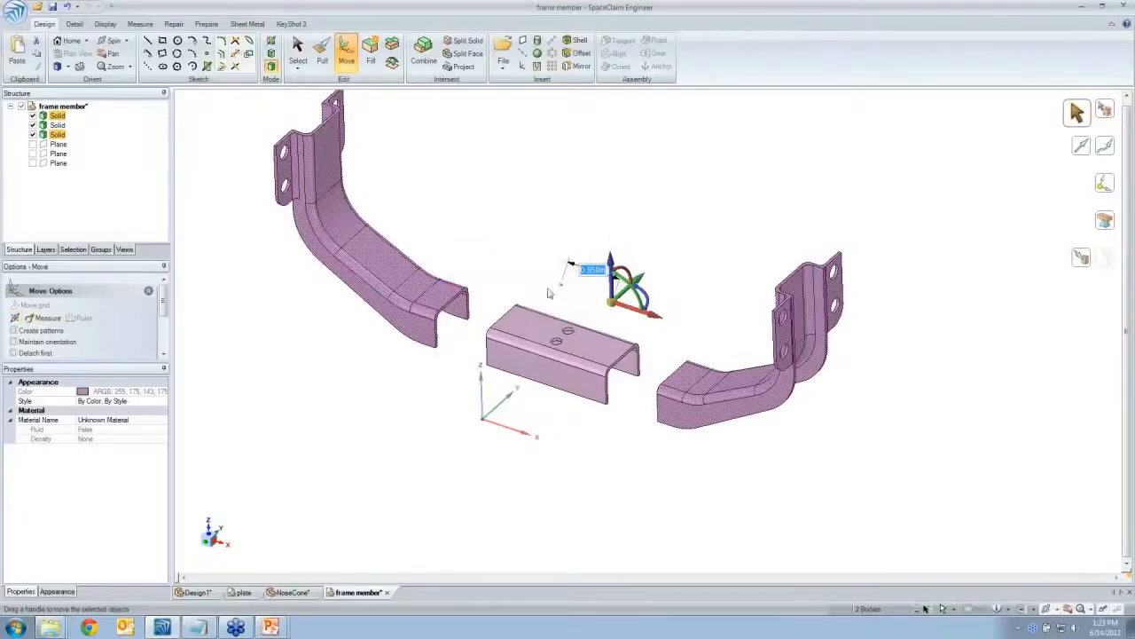
left_click_drag(642, 280, 631, 287)
left_click(653, 263)
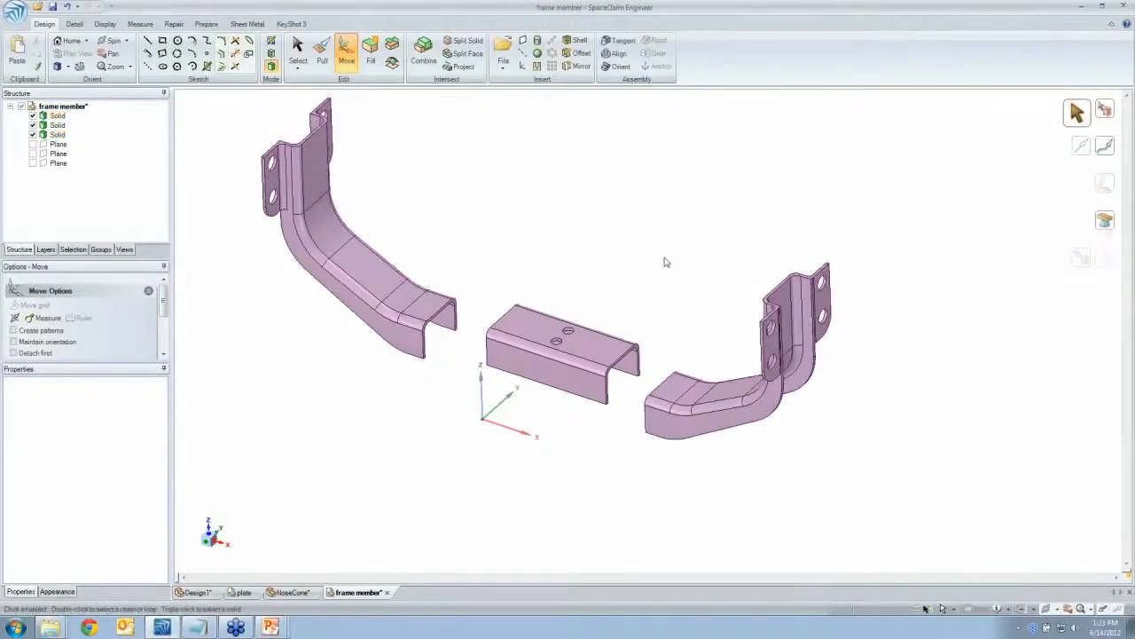
Bridge the gap on the positive X side by blending the facing end faces of the middle and end solids with Pull
key("p")
scroll(661, 325, "up", 2)
scroll(662, 326, "up", 3)
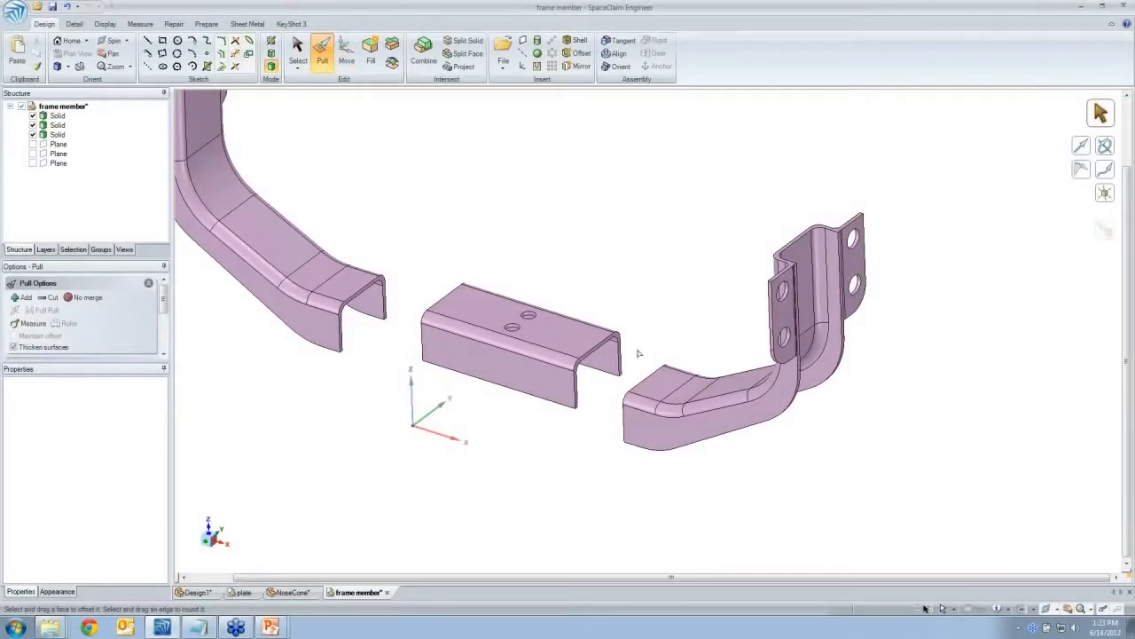
scroll(638, 353, "up", 5)
left_click(639, 428)
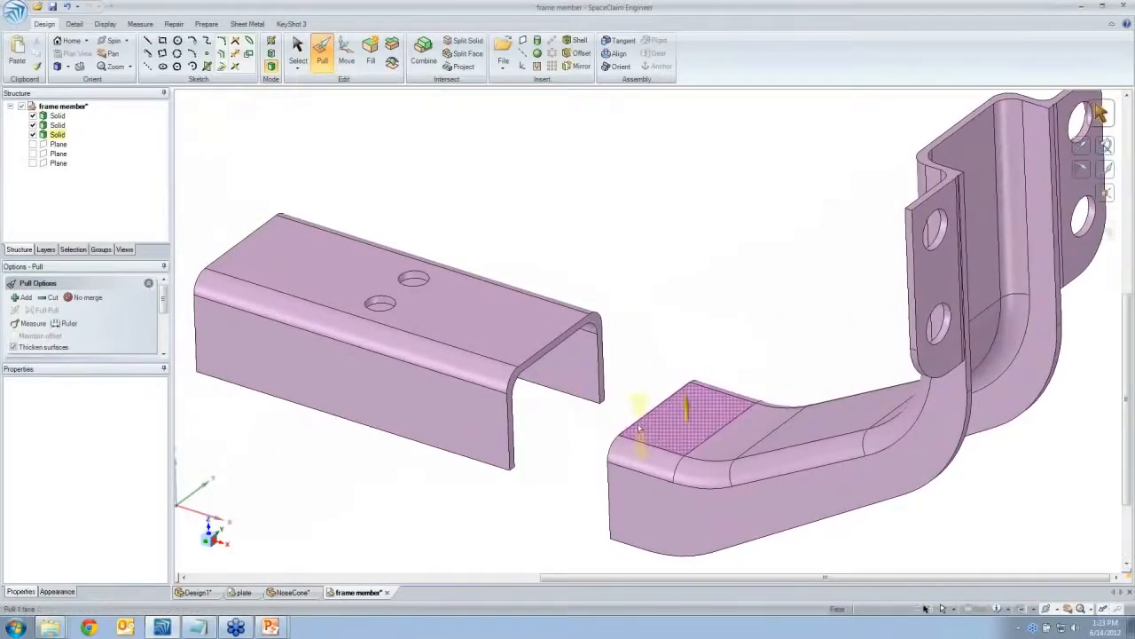
left_click(598, 323, "ctrl")
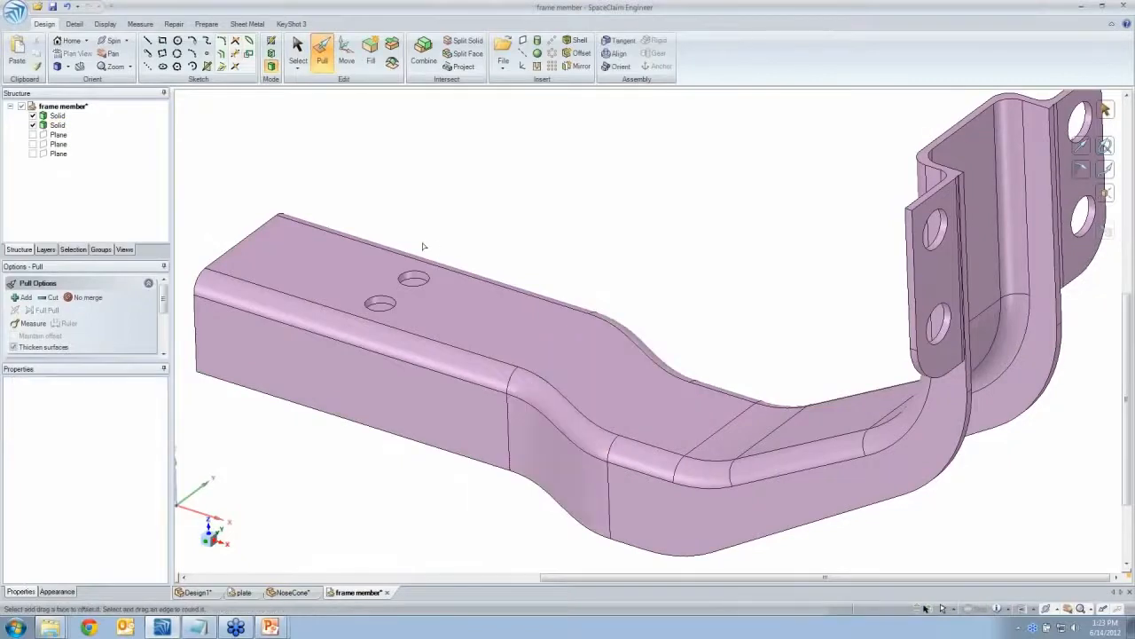
Blend the middle solid's other end face into the remaining end solid with Pull to close the second gap
middle_click_drag(329, 223, 656, 254, "ctrl")
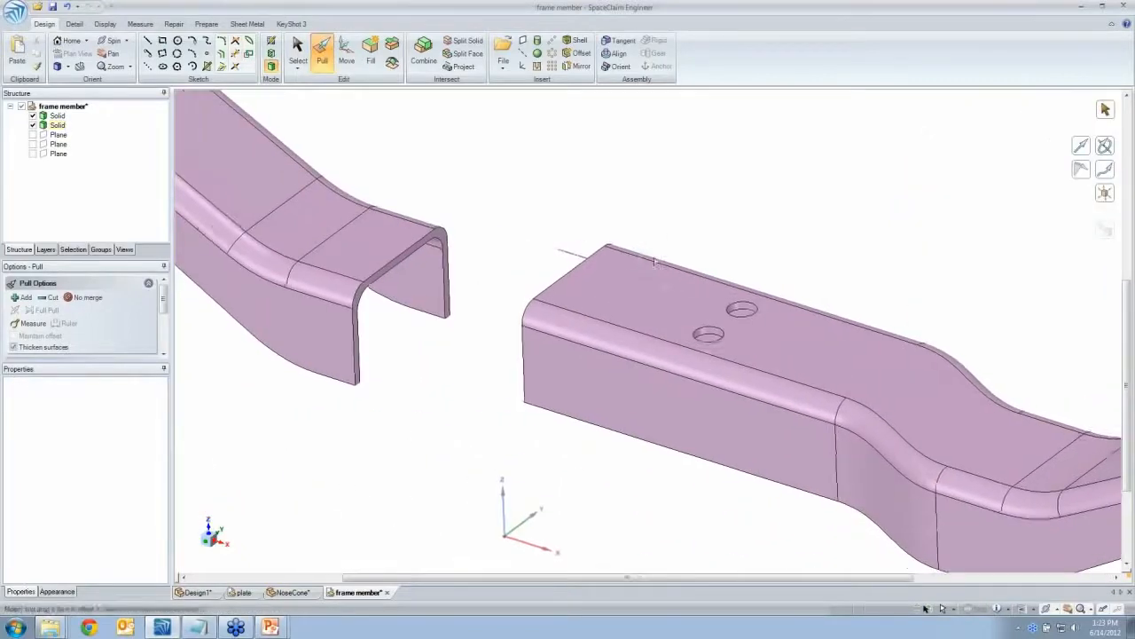
left_click(582, 264)
left_click(439, 237, "ctrl")
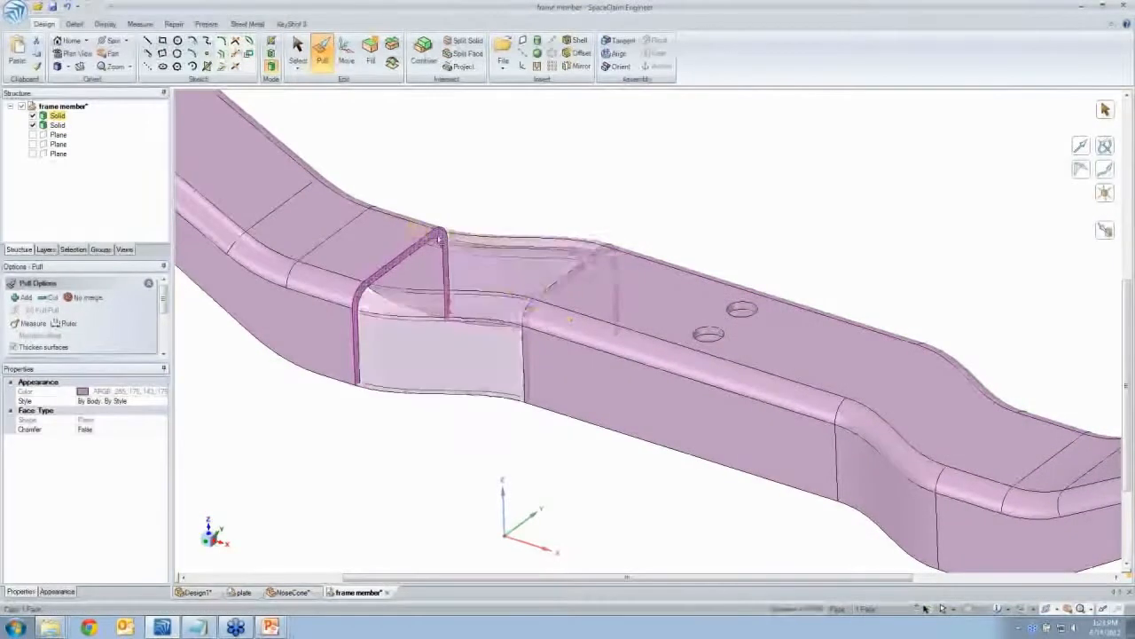
left_click(546, 212)
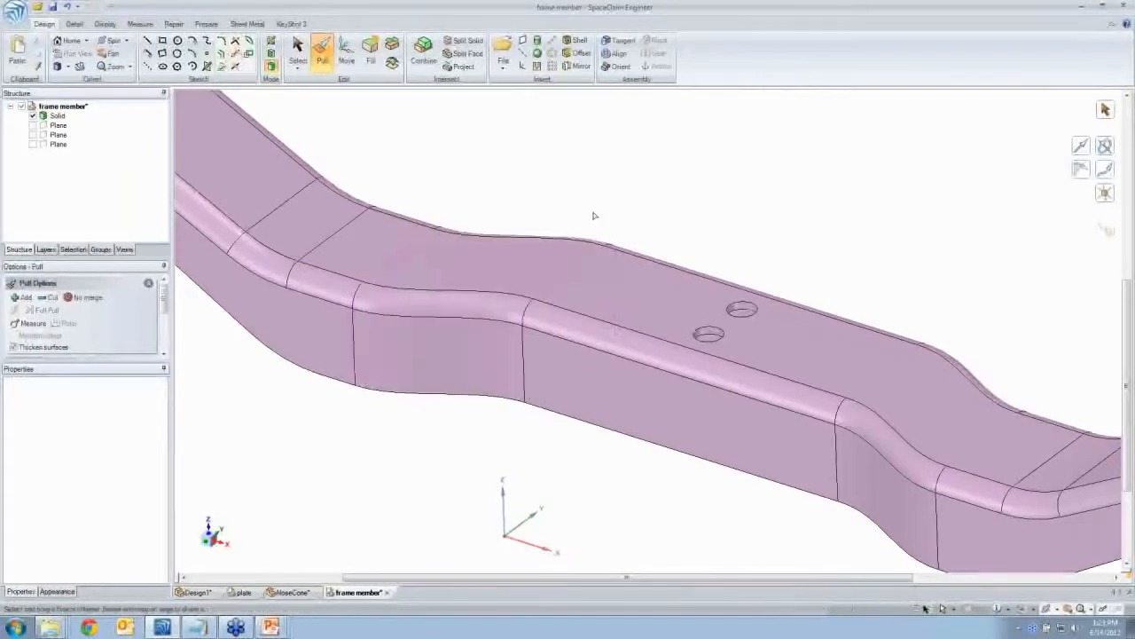
key("Escape")
key("z")
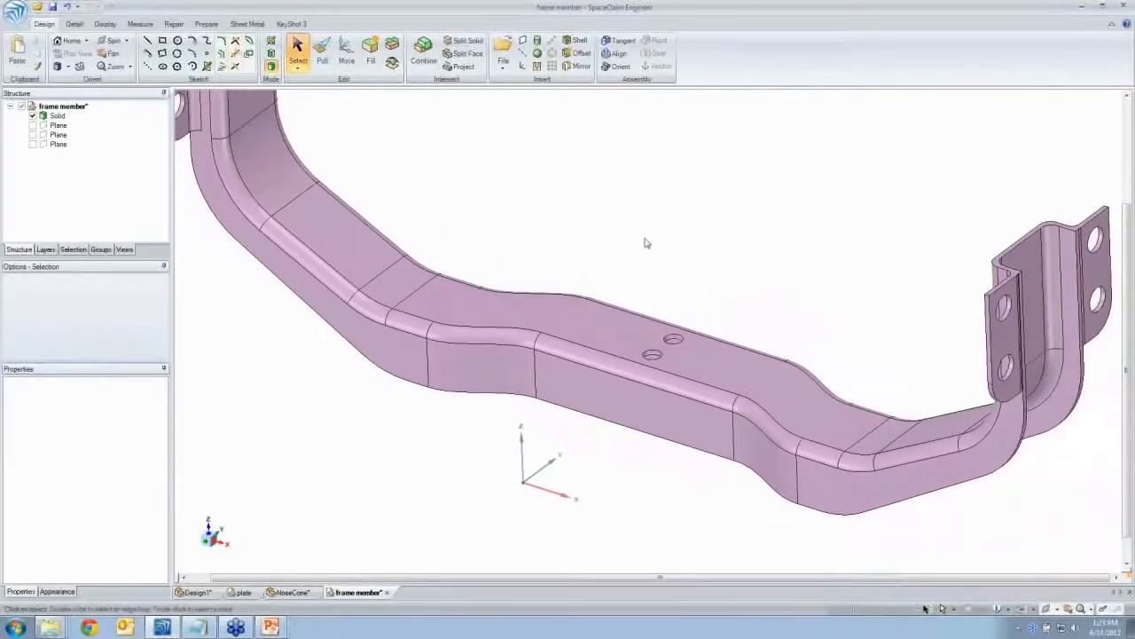
Copy the front central hole along the frame member's long bent edge onto the sloped section using Move
left_click(652, 356)
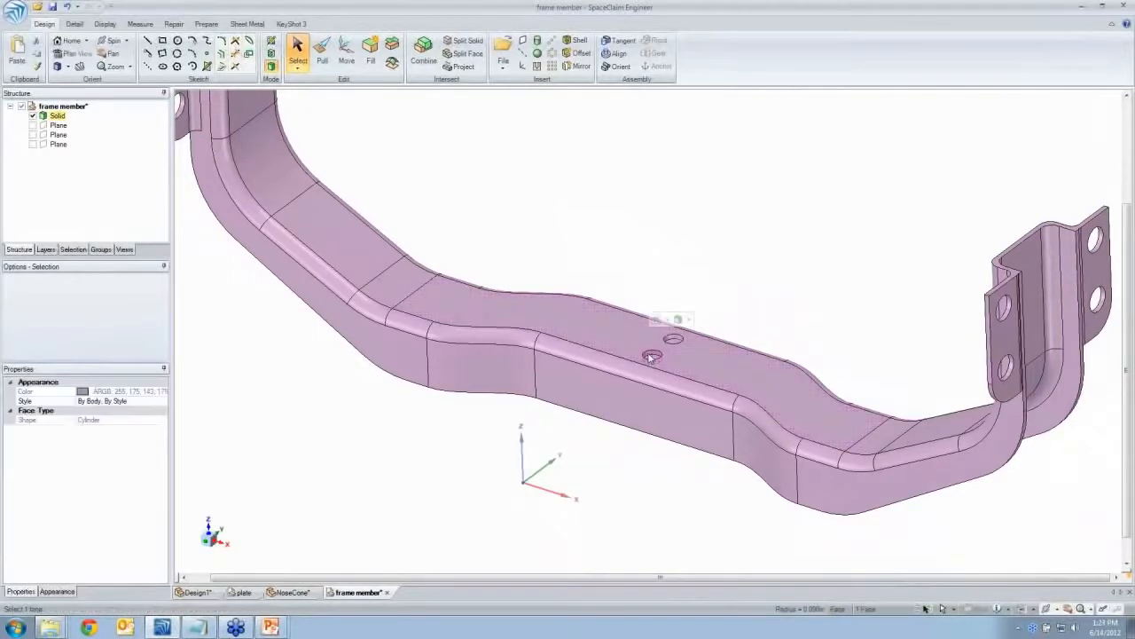
key("m")
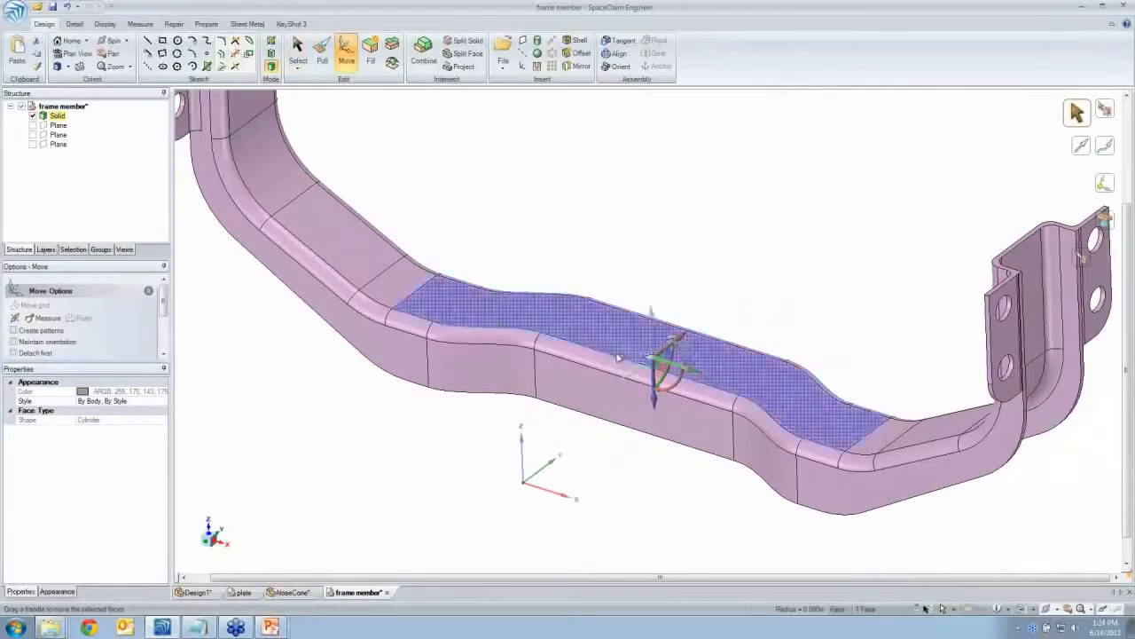
double_click(614, 355, "alt")
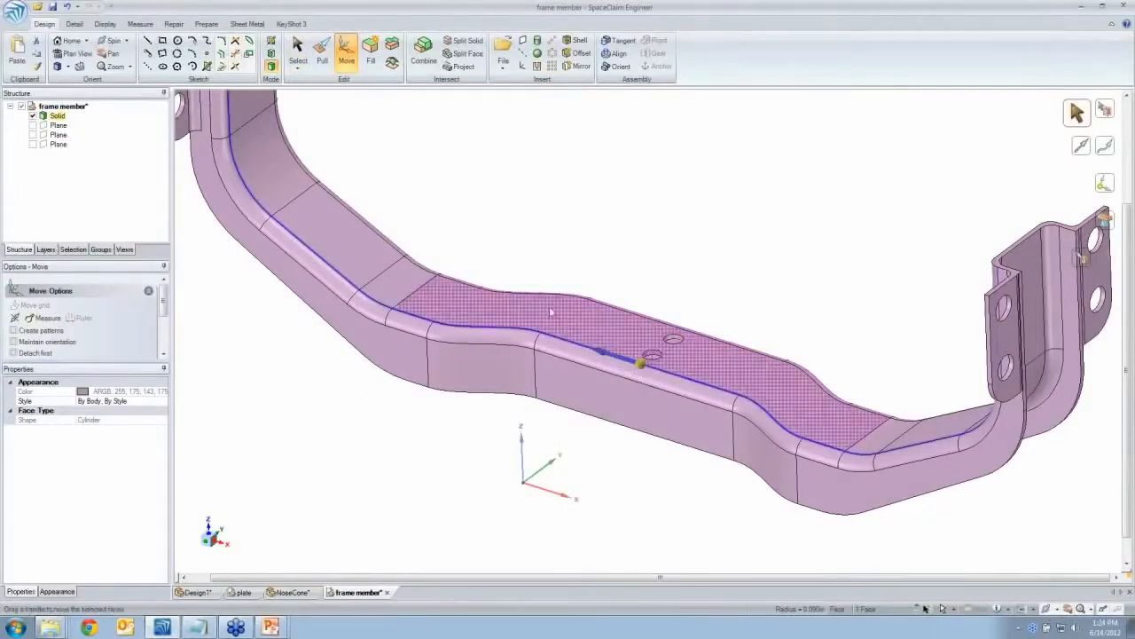
middle_click_drag(550, 308, 630, 340, "shift")
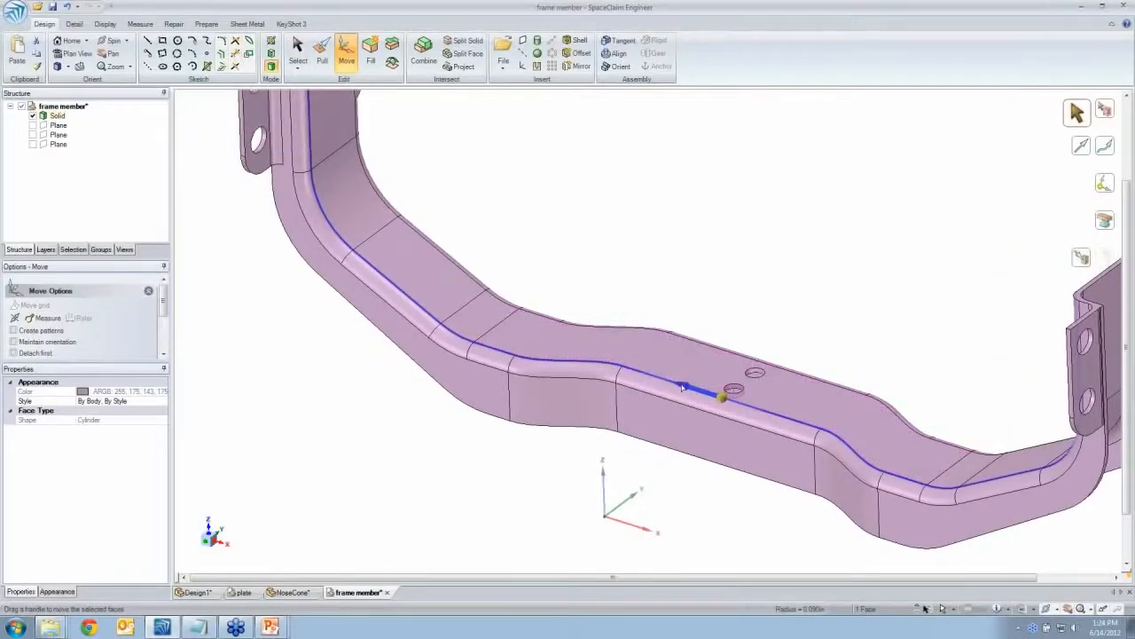
left_click_drag(683, 386, 354, 282, "ctrl")
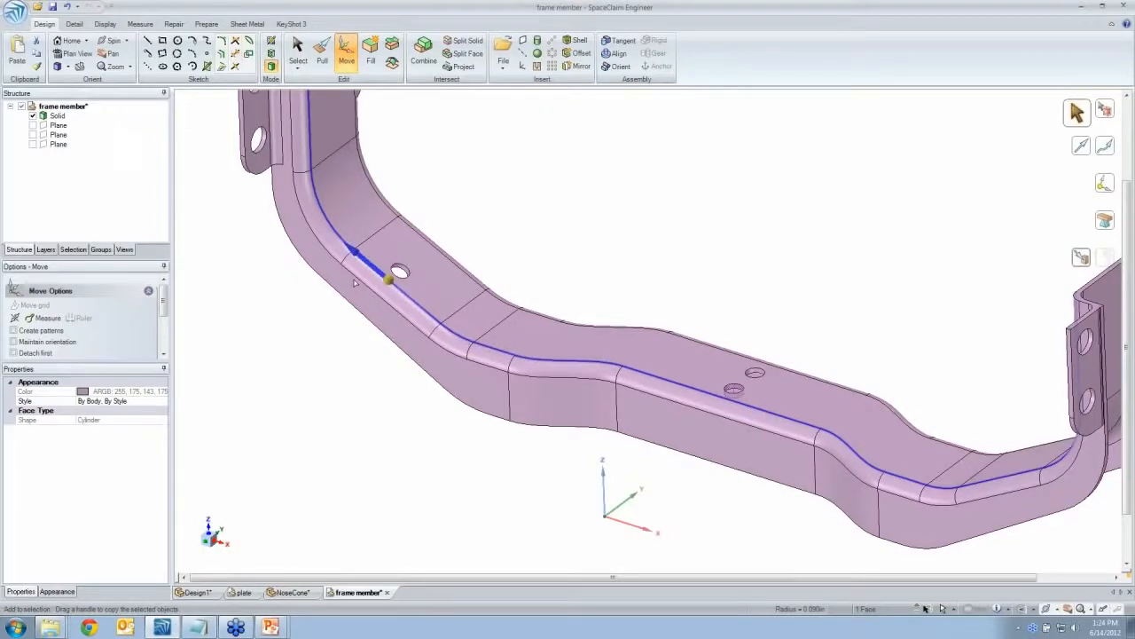
Copy the sloped section's hole farther along the same edge onto the upright end wall, undoing the first placement
middle_click_drag(371, 258, 531, 321, "ctrl")
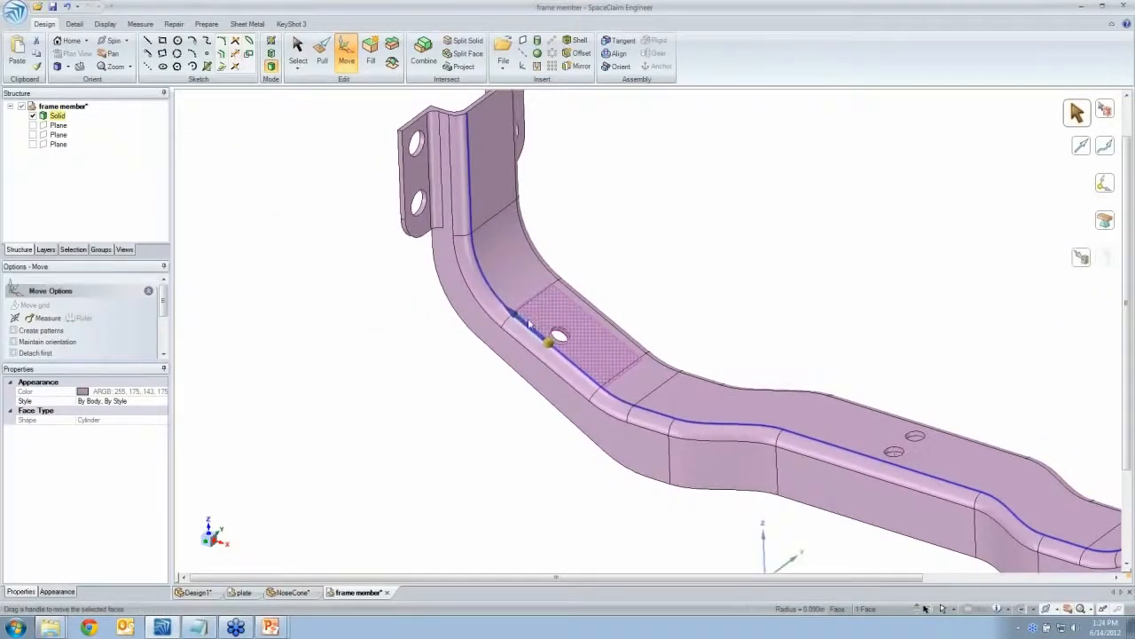
left_click_drag(532, 321, 460, 211, "ctrl")
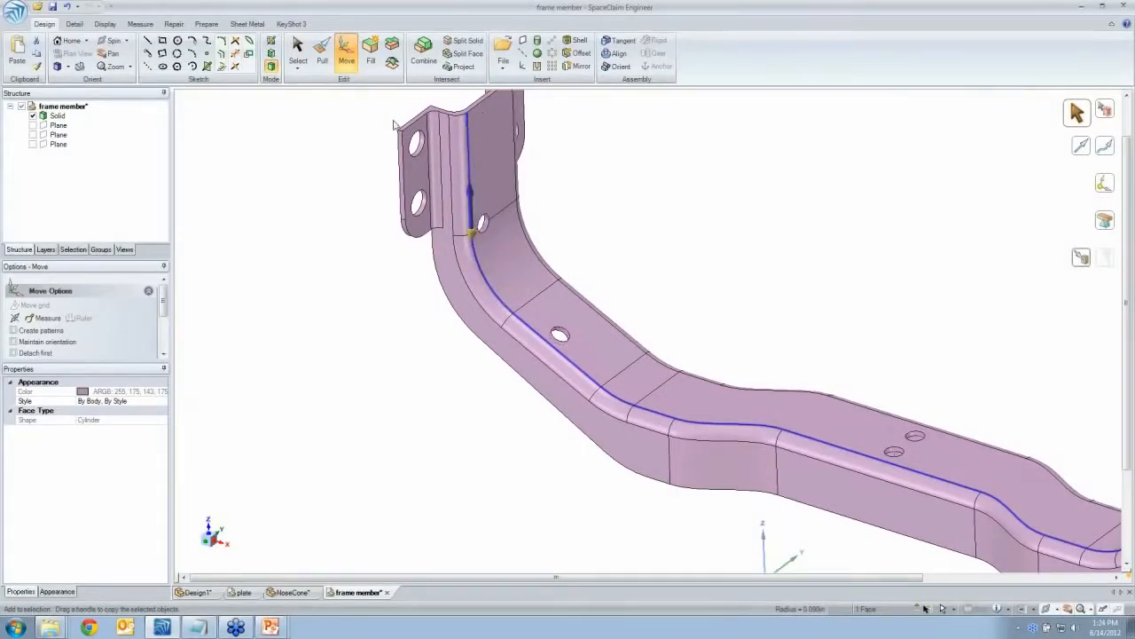
key("ctrl+z")
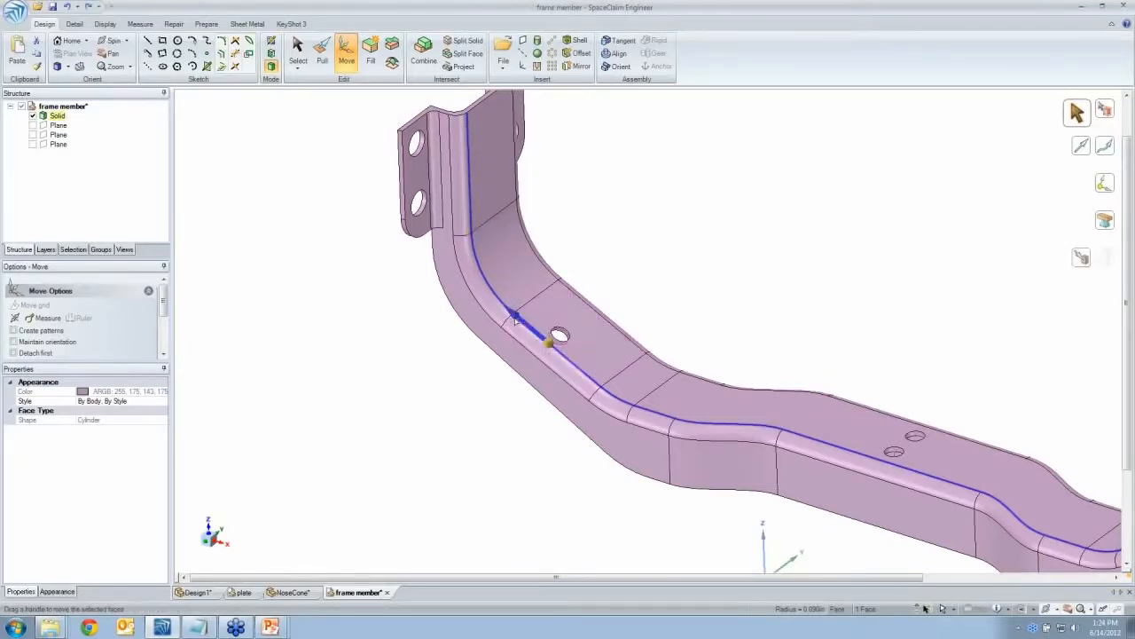
left_click_drag(515, 315, 460, 185, "ctrl")
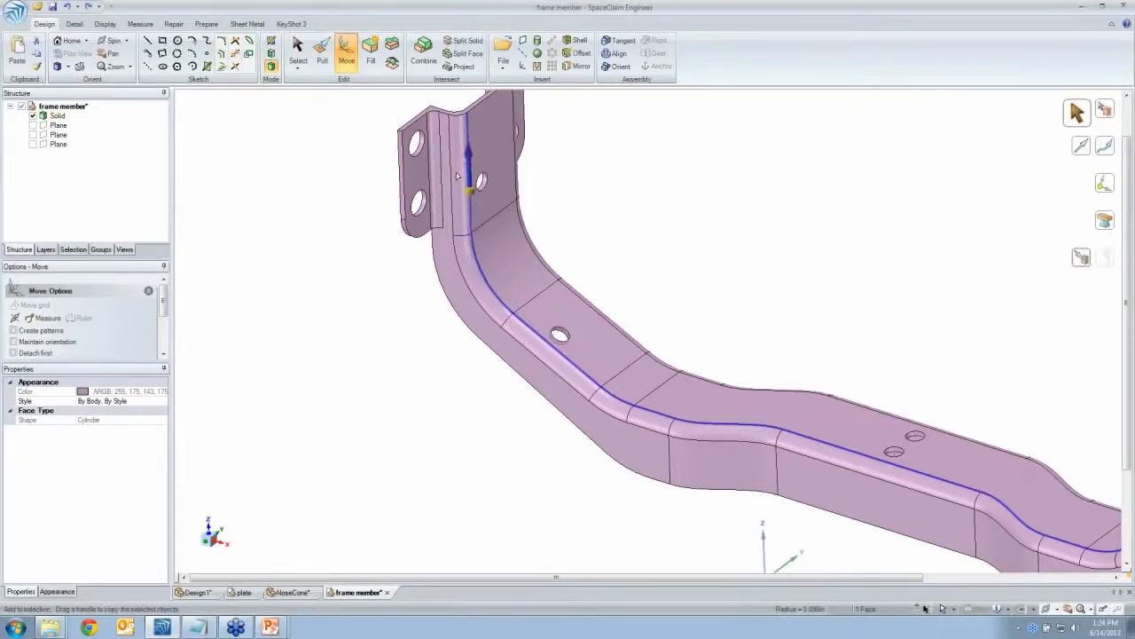
left_click(600, 226)
key("z")
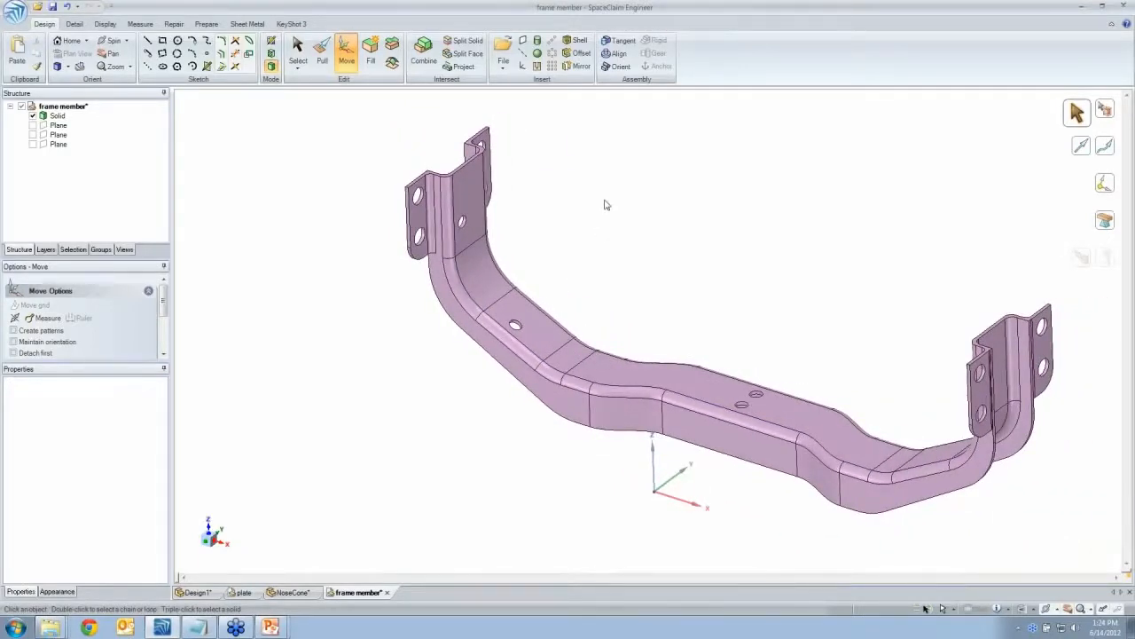
Round the upper outer corner edges of all four mounting flanges together with Pull
key("p")
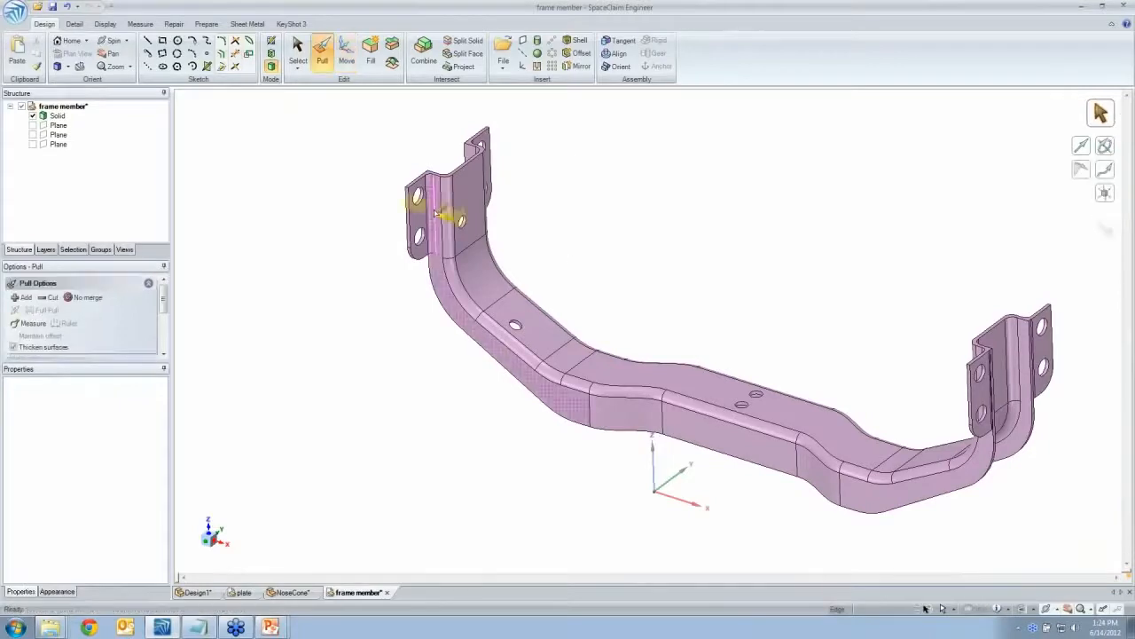
middle_click_drag(435, 211, 413, 208)
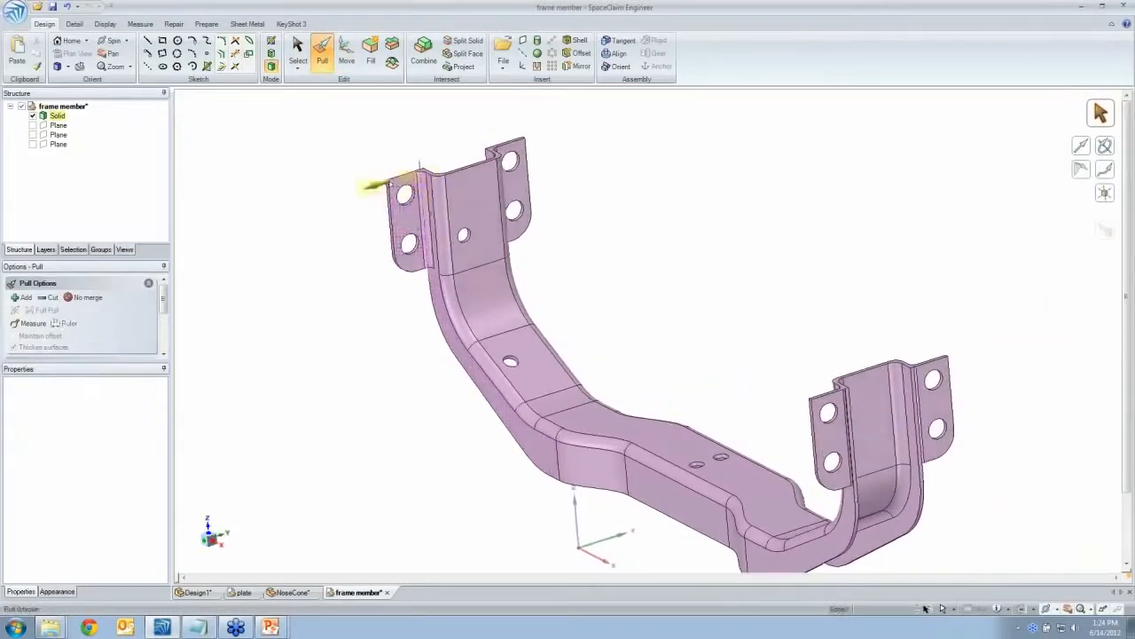
scroll(386, 184, "up", 3)
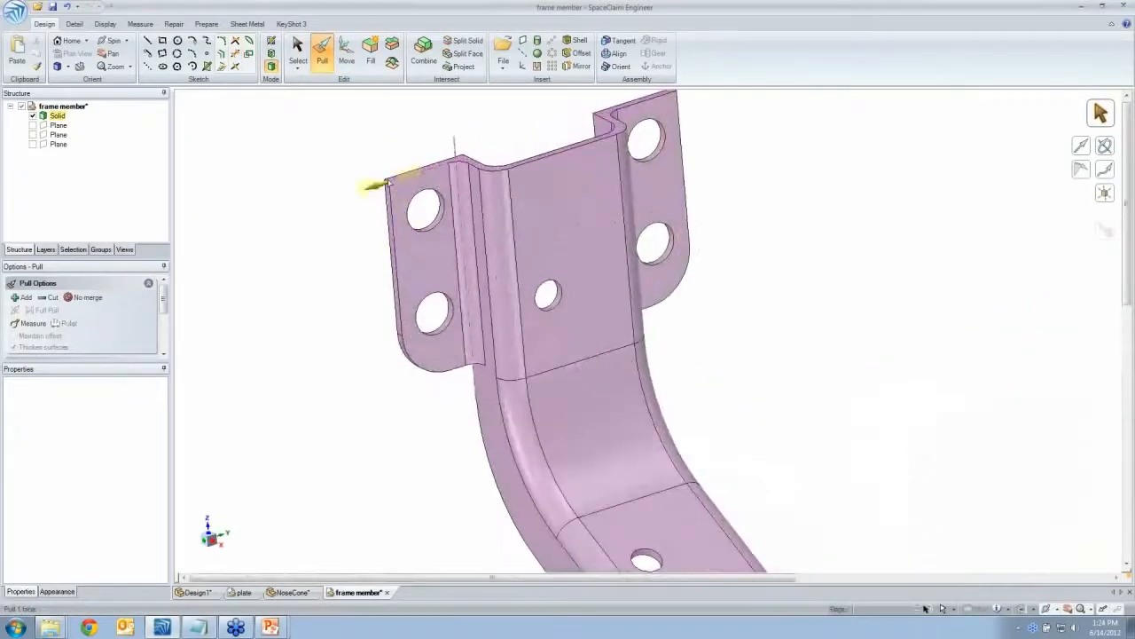
left_click(380, 178)
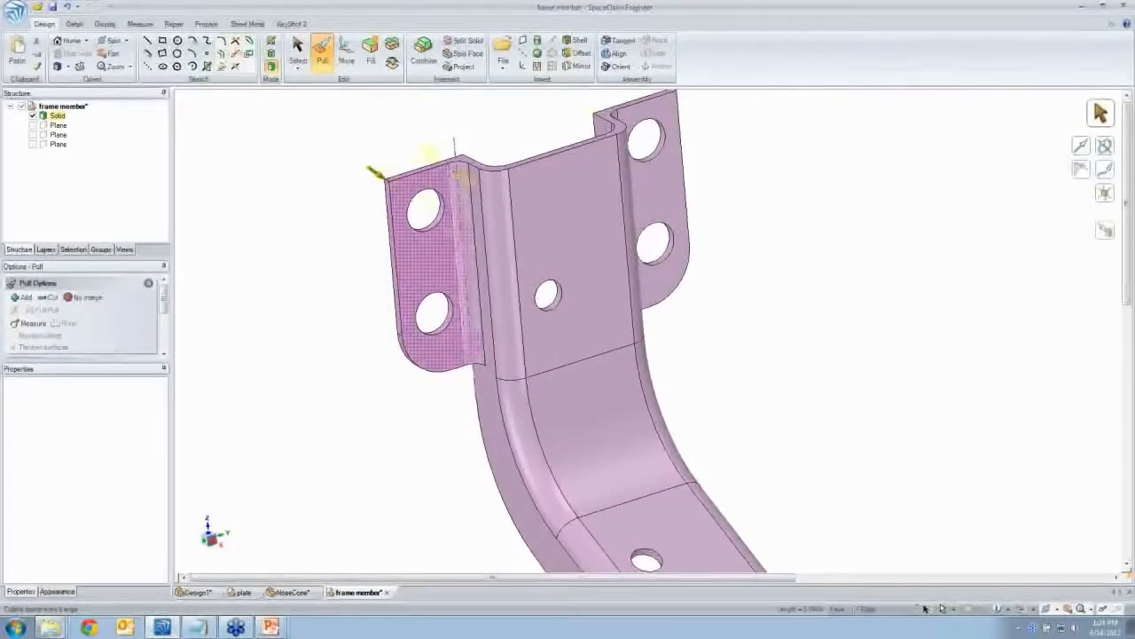
scroll(617, 177, "up", 5)
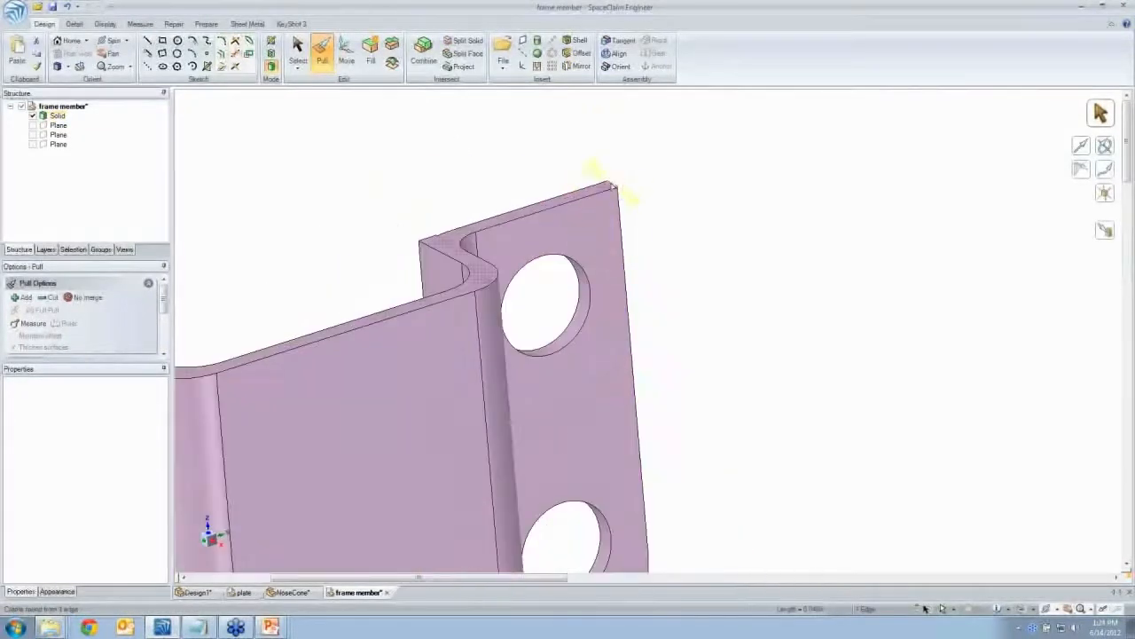
scroll(623, 193, "down", 5)
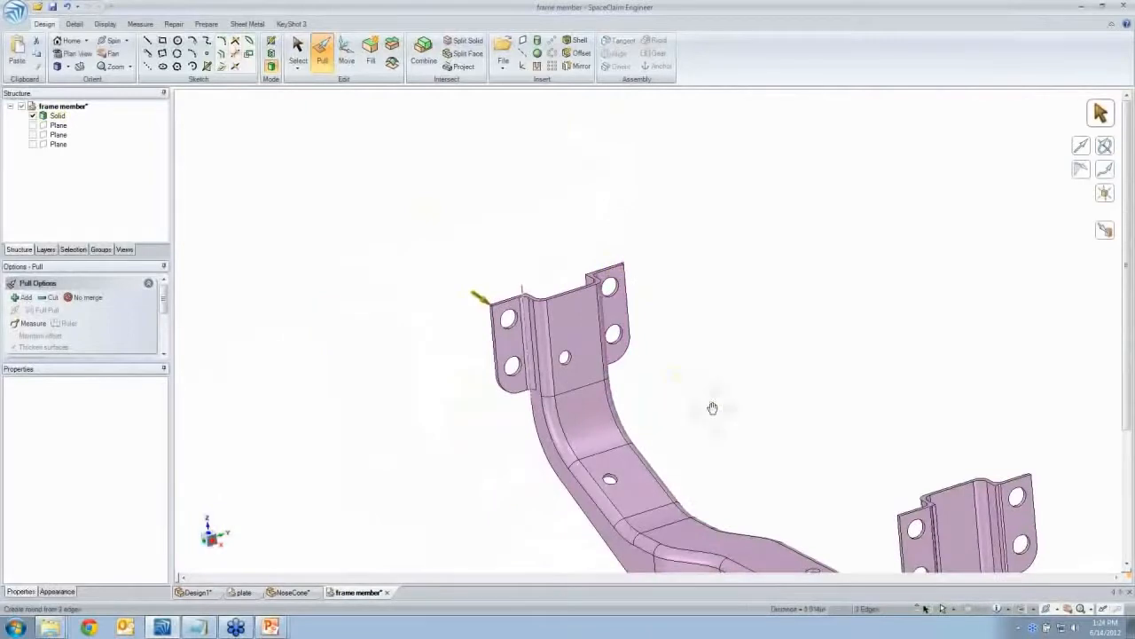
key("z")
scroll(643, 334, "up", 5)
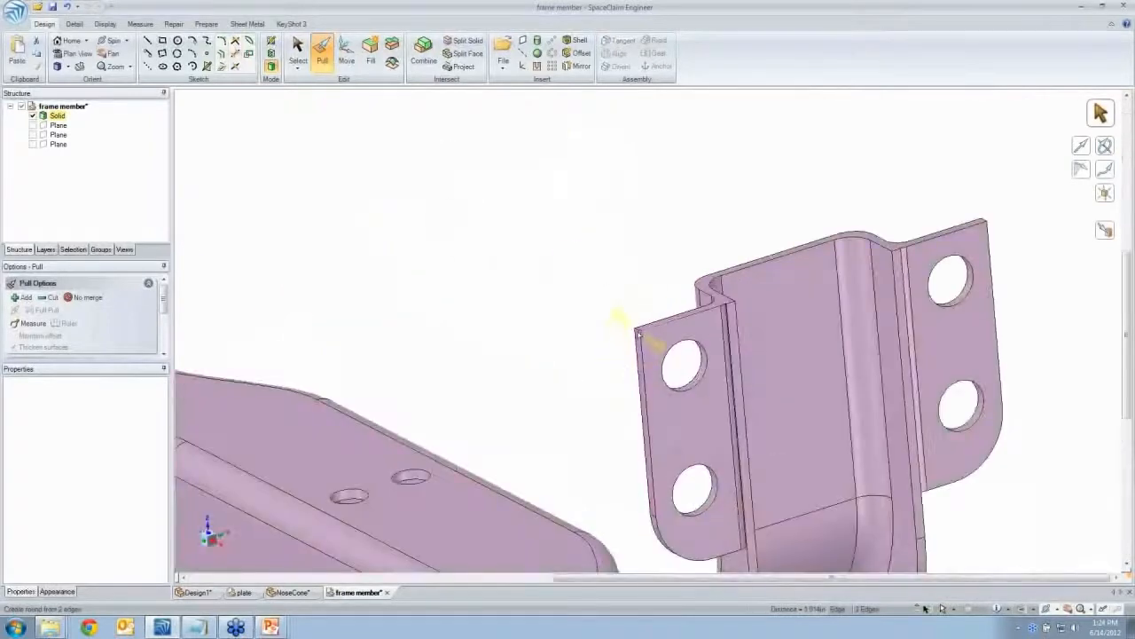
left_click(637, 330, "ctrl")
middle_click_drag(735, 308, 459, 345, "shift")
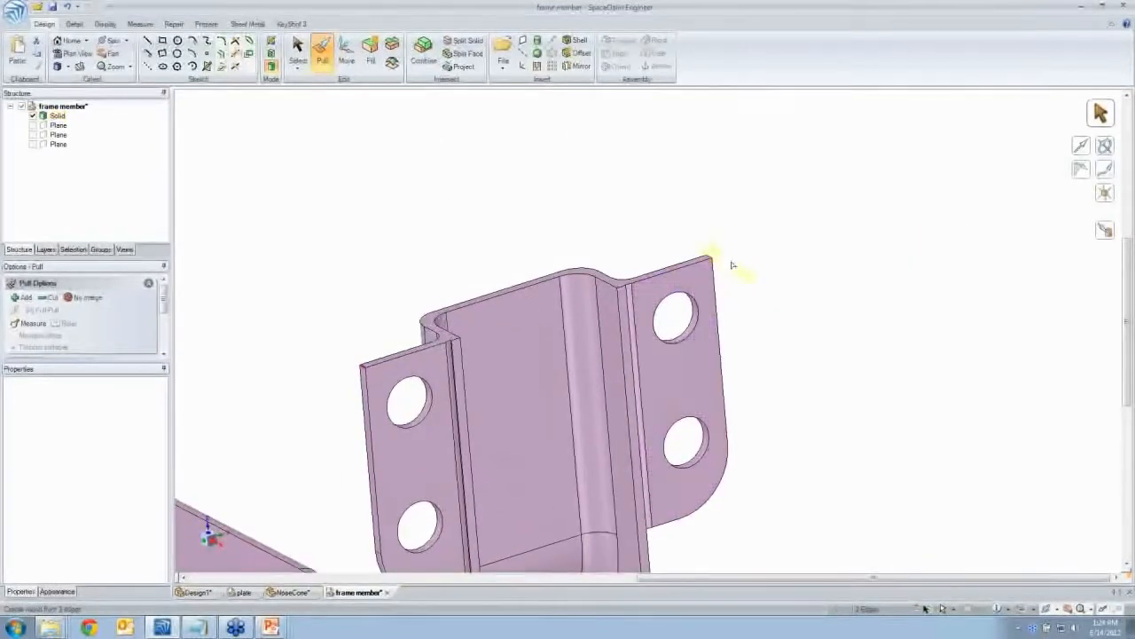
scroll(674, 261, "down", 6)
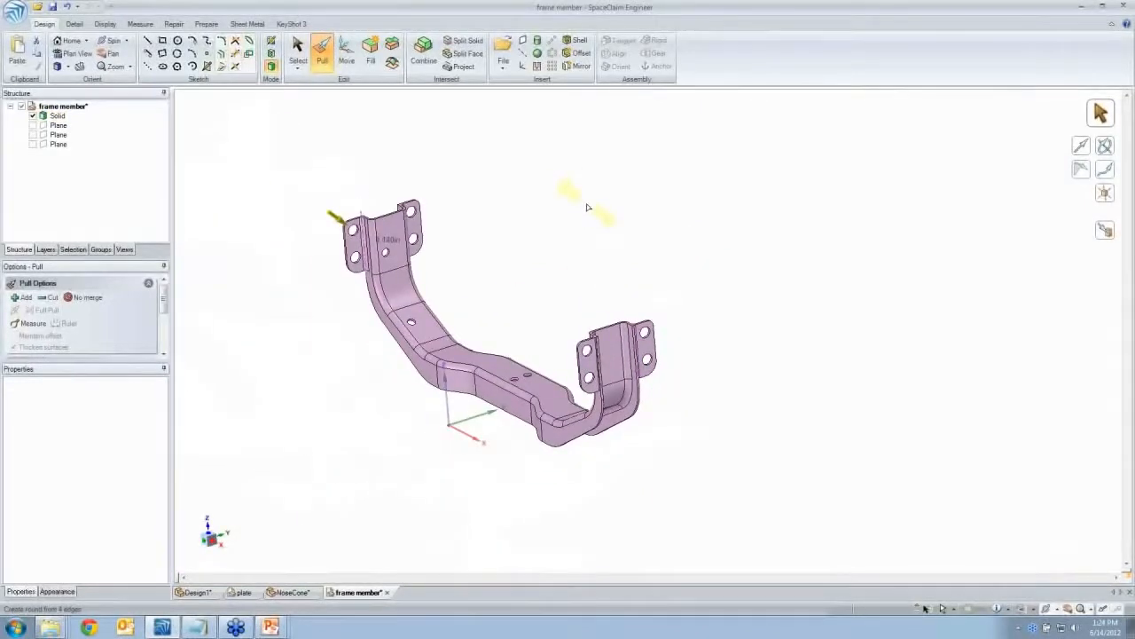
scroll(583, 329, "up", 5)
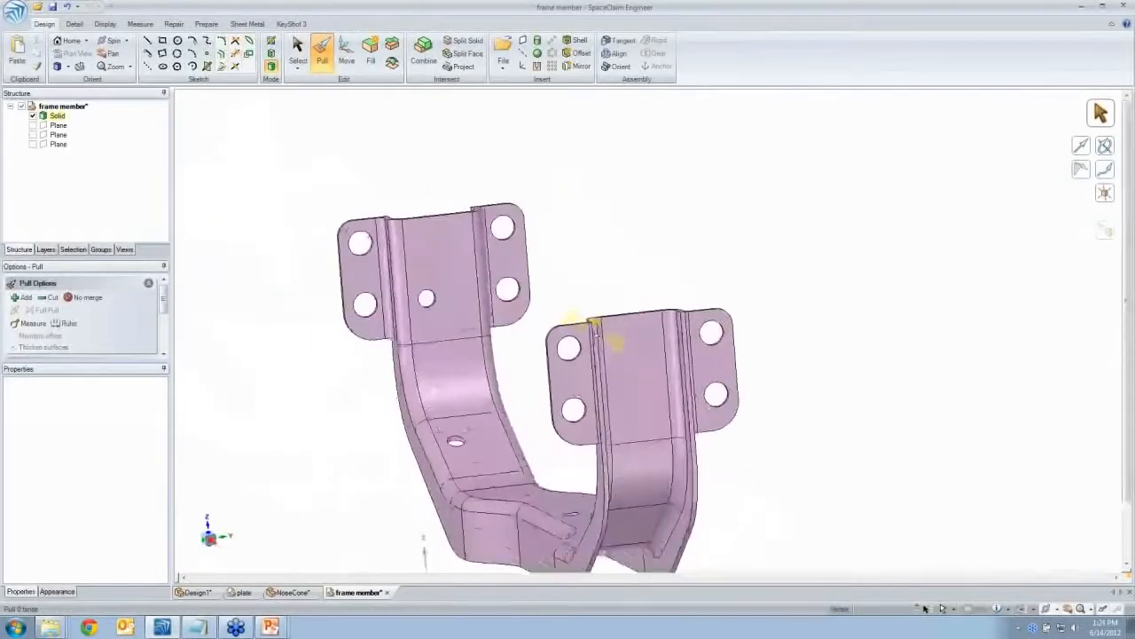
Select every flange mounting hole through an equal-radius cylinder search and reduce them together to a 0.080 in radius with Pull
scroll(596, 333, "up", 1)
middle_click_drag(596, 334, 592, 331)
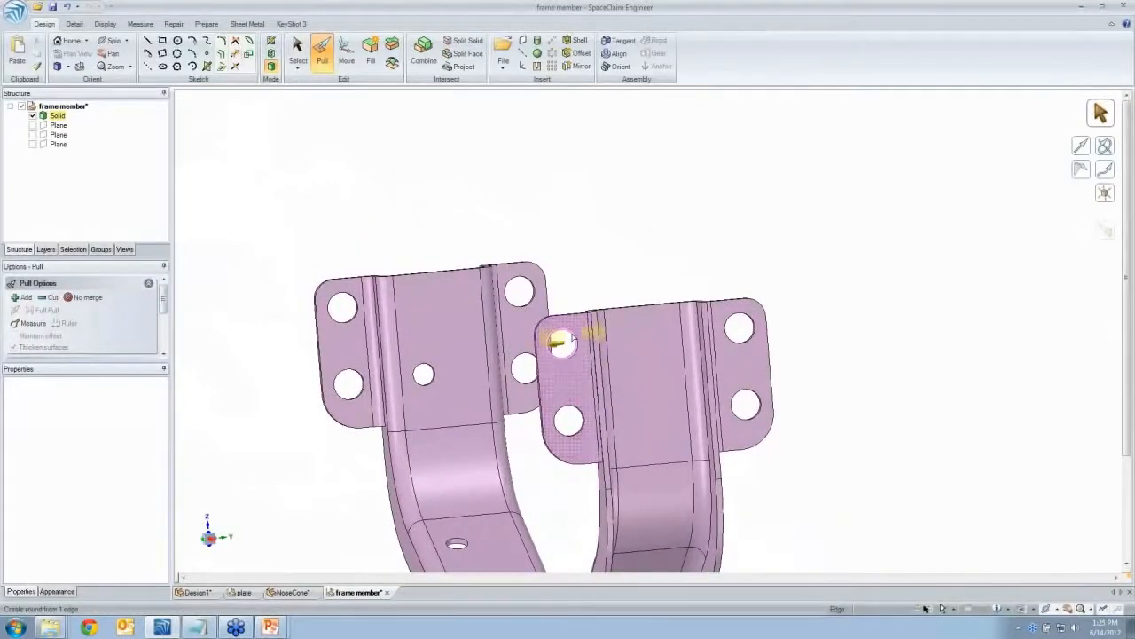
key("s")
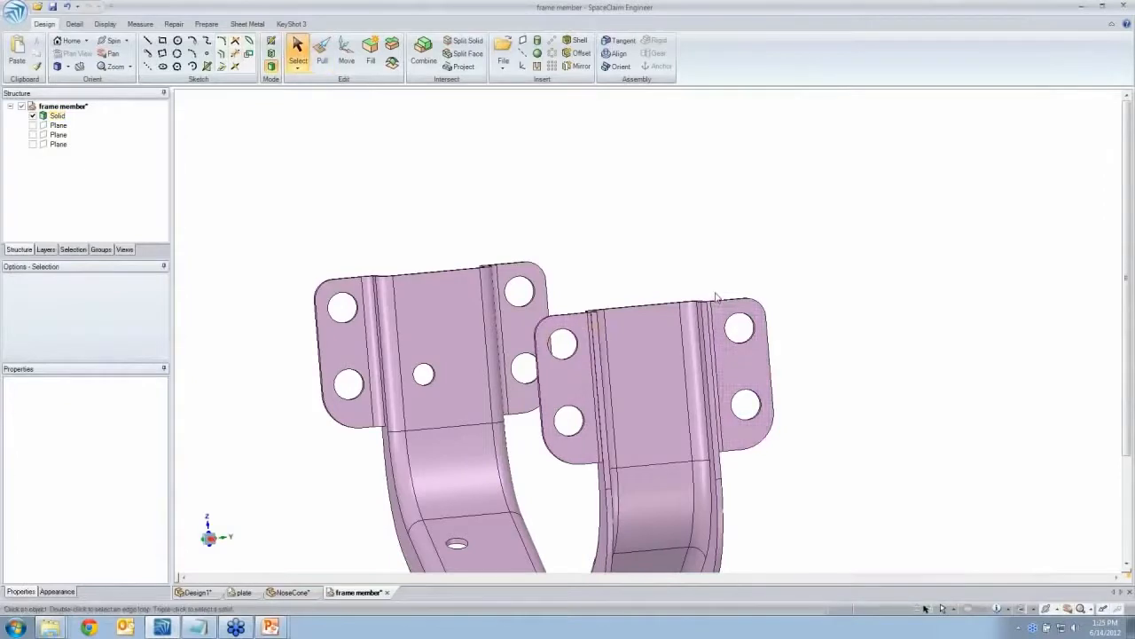
left_click(760, 355)
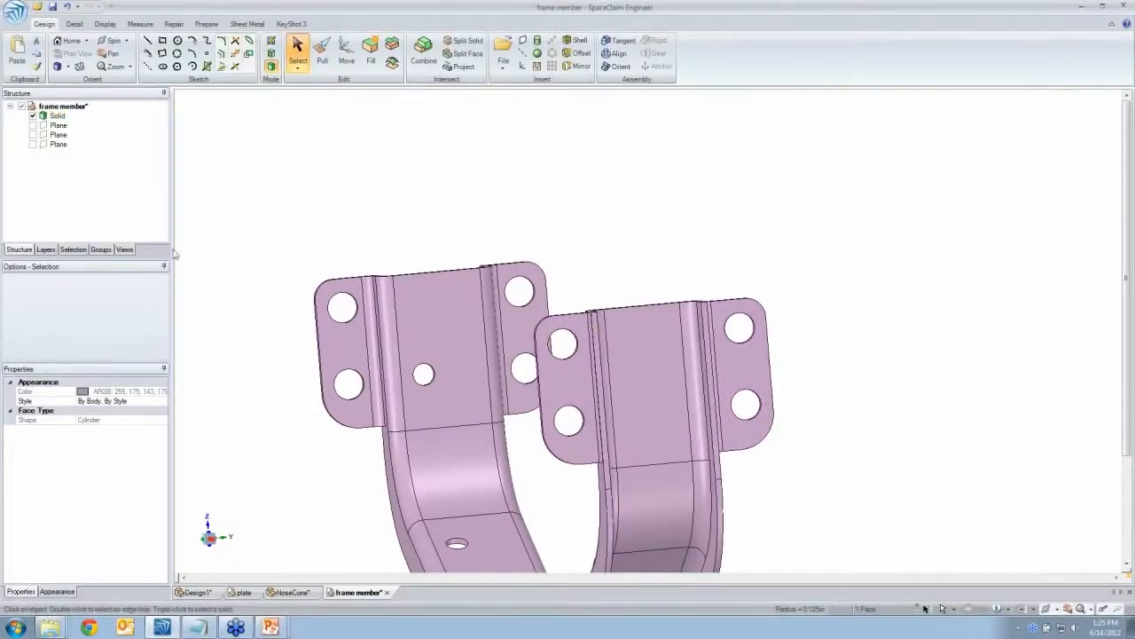
left_click(74, 249)
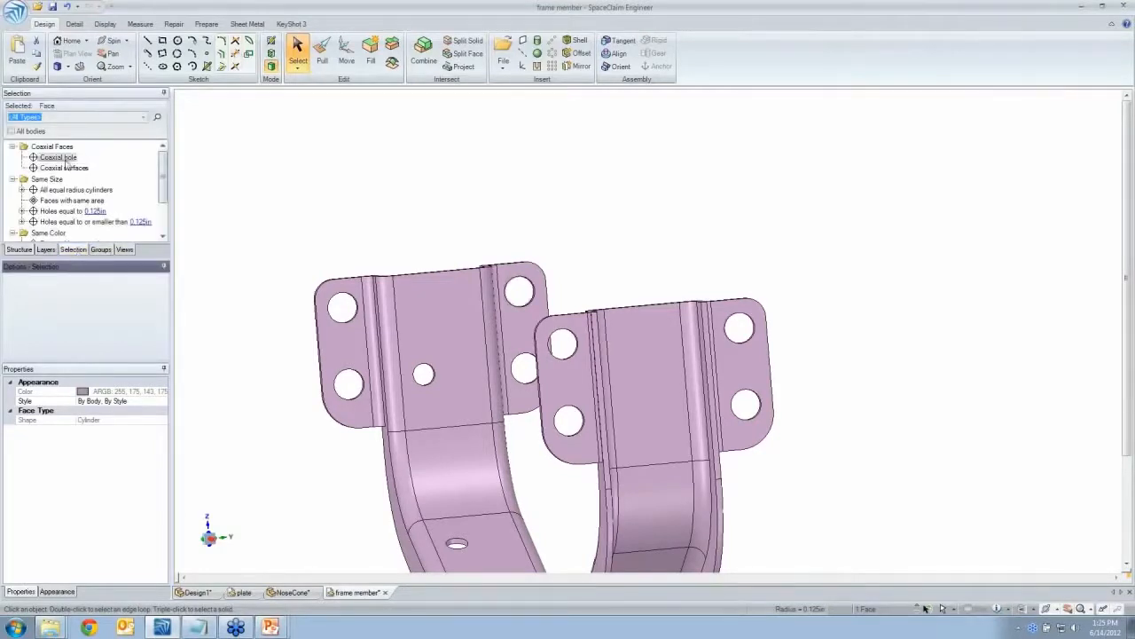
left_click(76, 190)
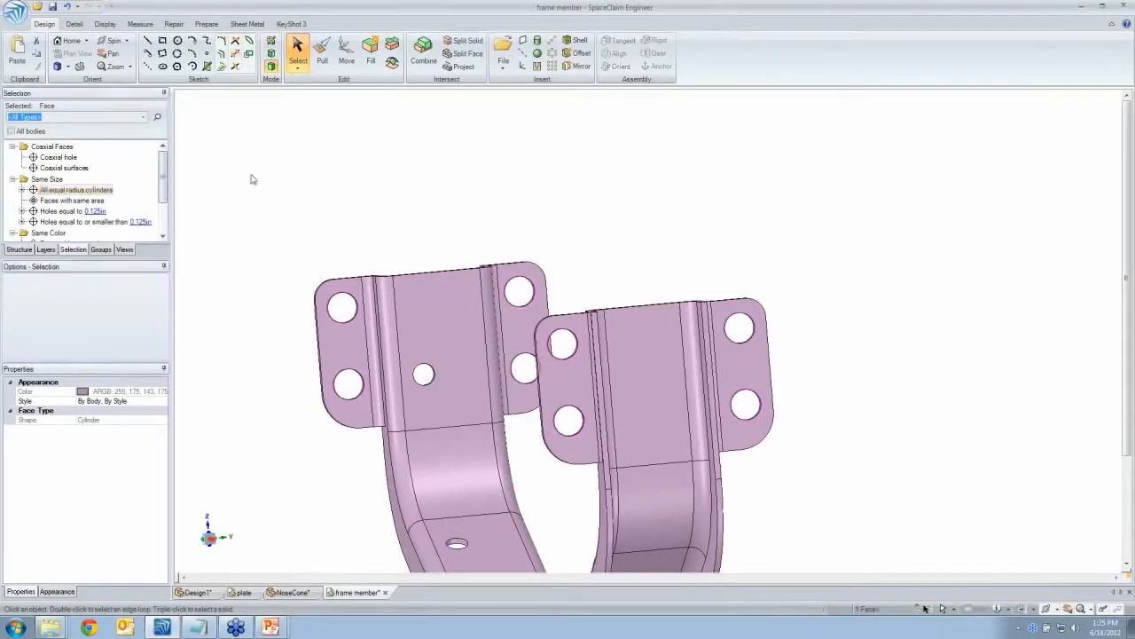
key("p")
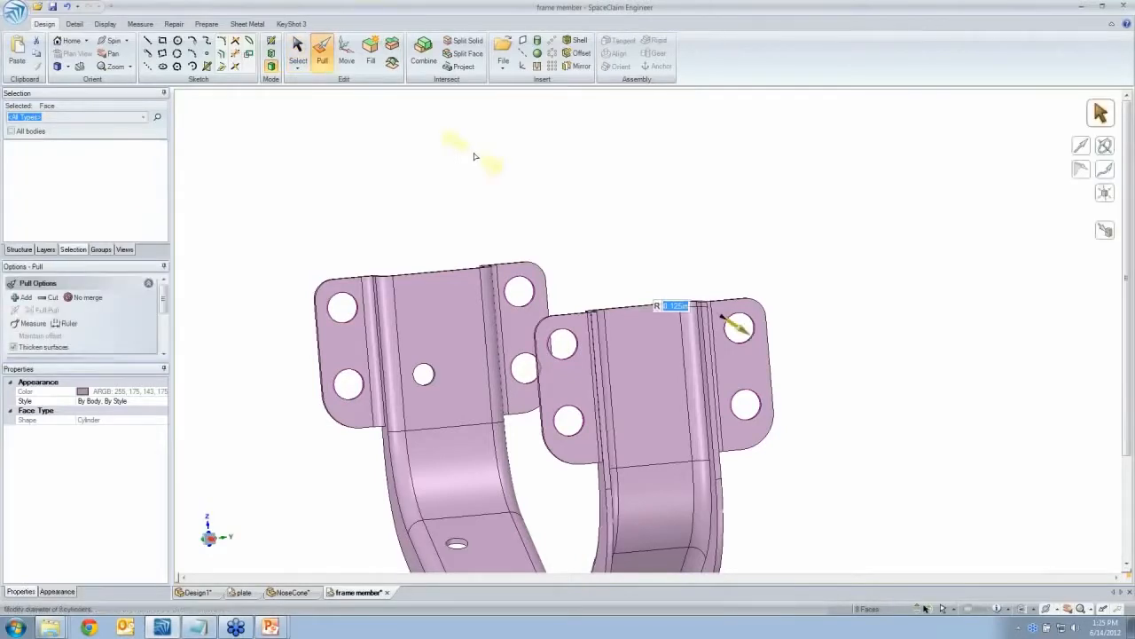
left_click_drag(463, 155, 479, 177)
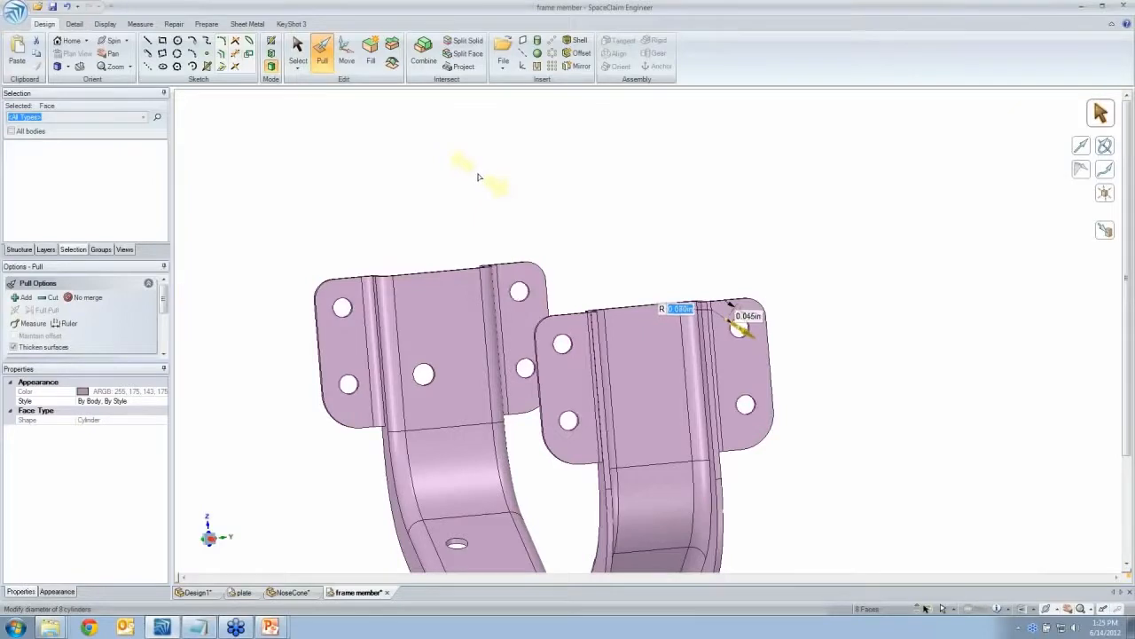
left_click(572, 254)
Remove the rear hole of the central pair on the frame member's middle section with Fill
key("s")
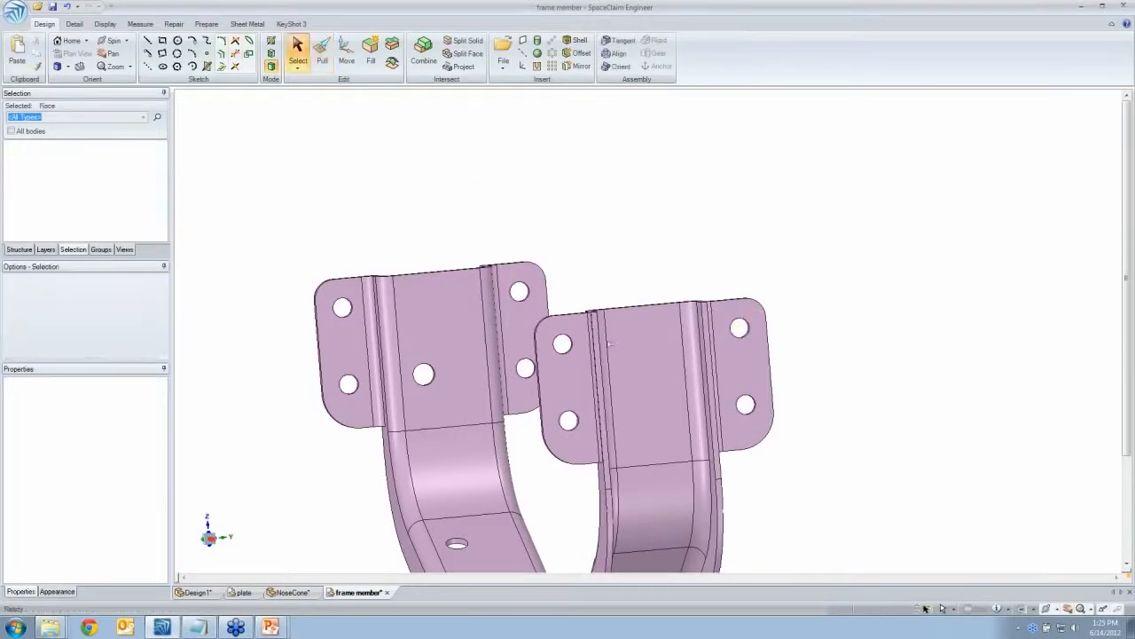
middle_click_drag(570, 382, 496, 410)
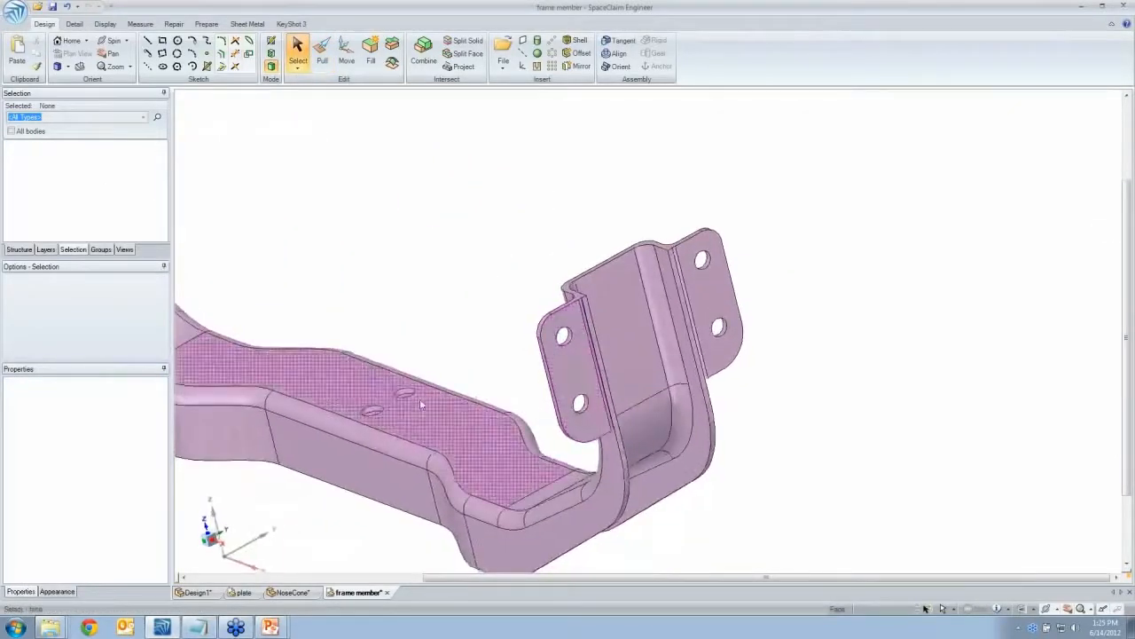
middle_click_drag(419, 399, 512, 354)
scroll(507, 351, "up", 2)
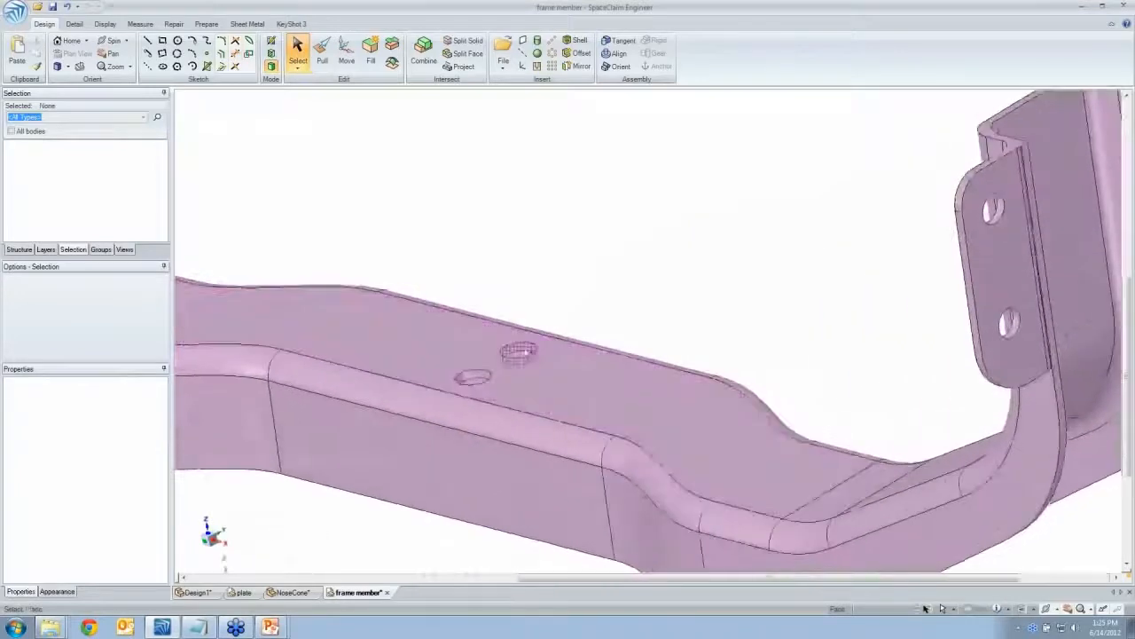
left_click(519, 352)
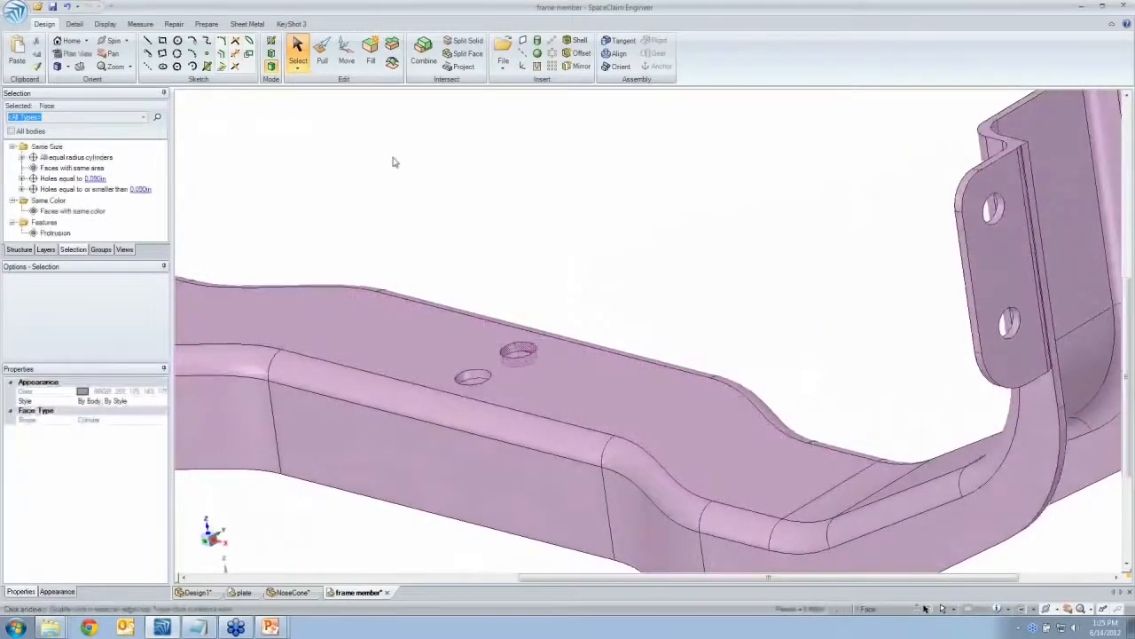
left_click(372, 60)
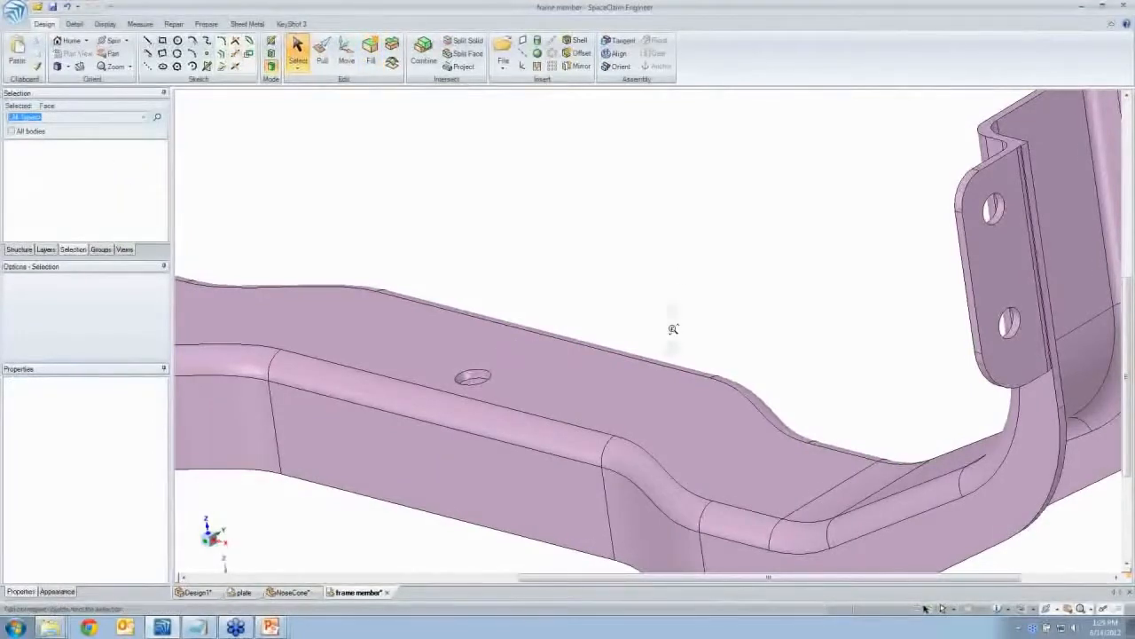
key("z")
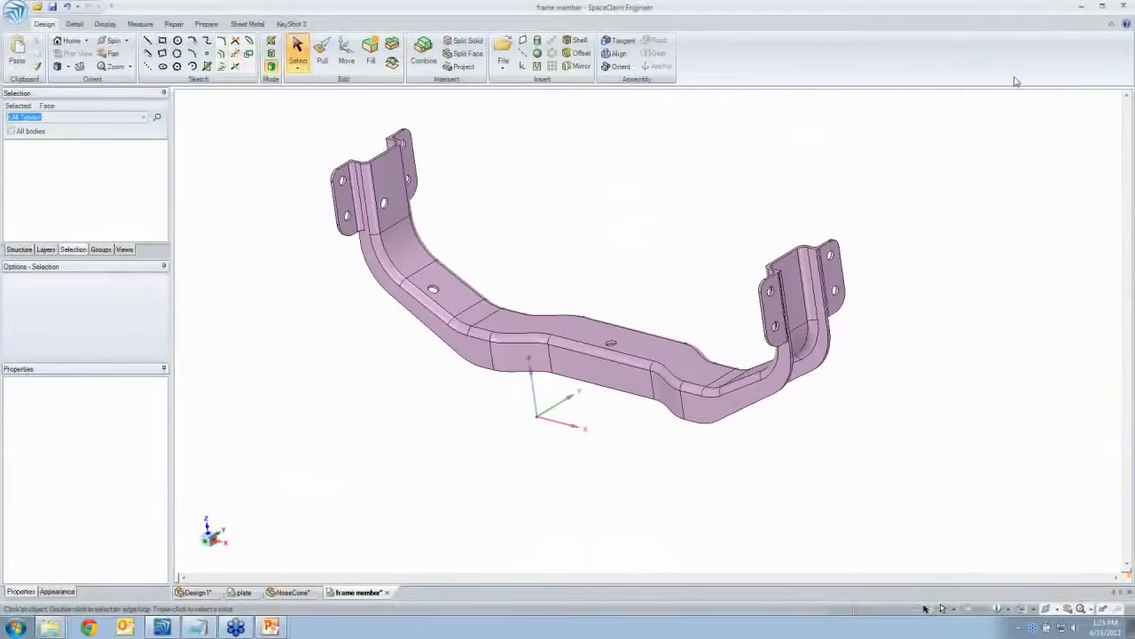
scroll(611, 205, "up", 2)
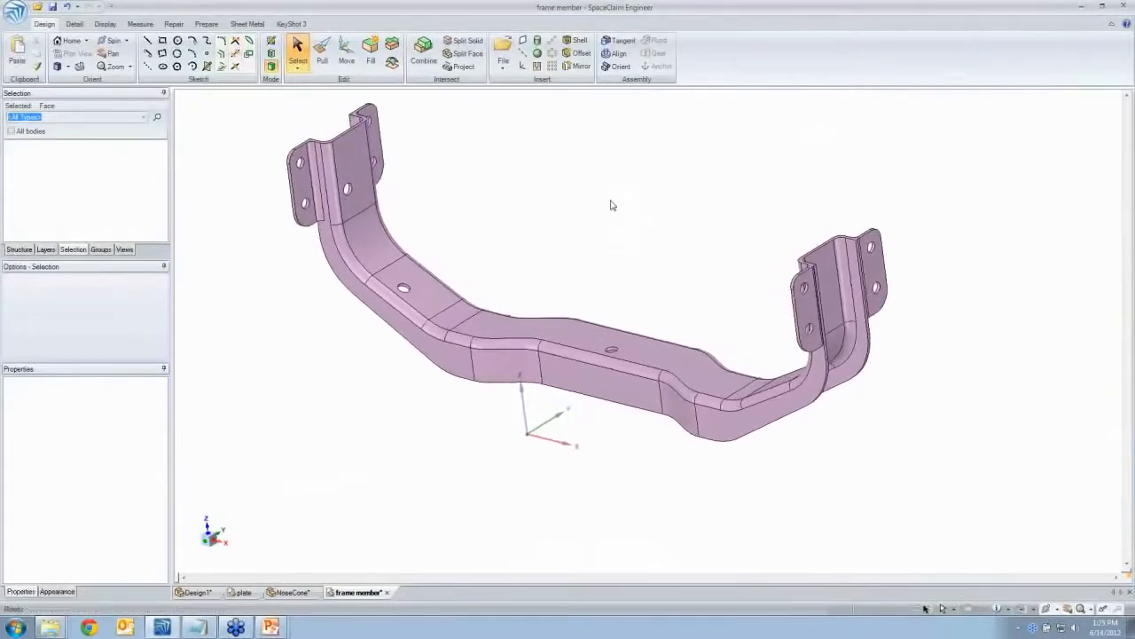
Save the modified frame member as a new version
left_click(14, 16)
mouse_move(36, 42)
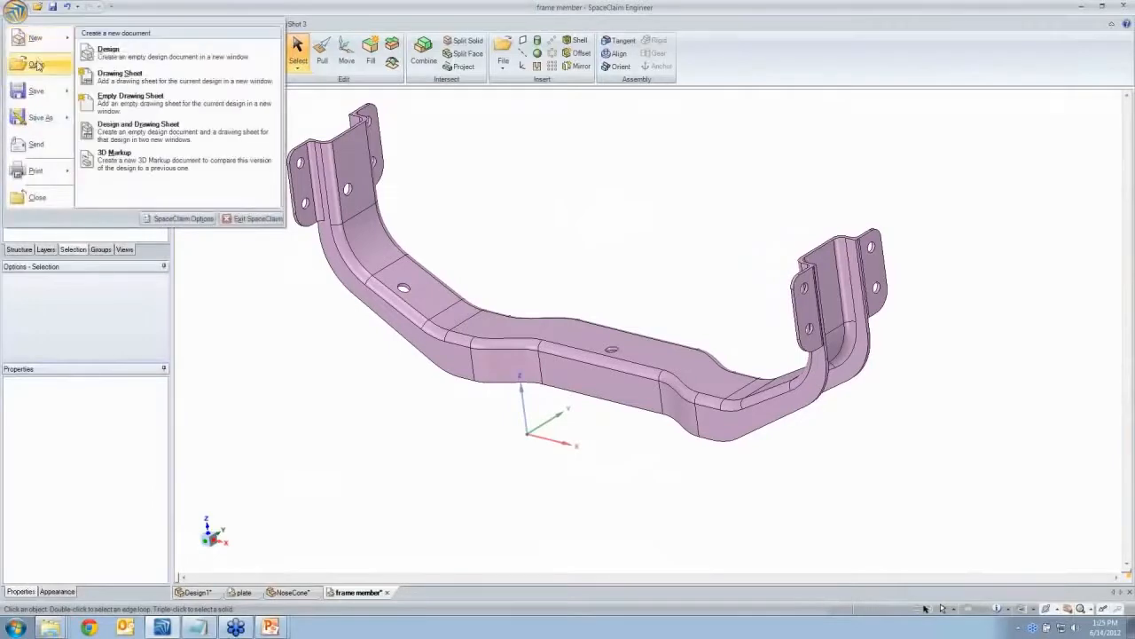
mouse_move(40, 117)
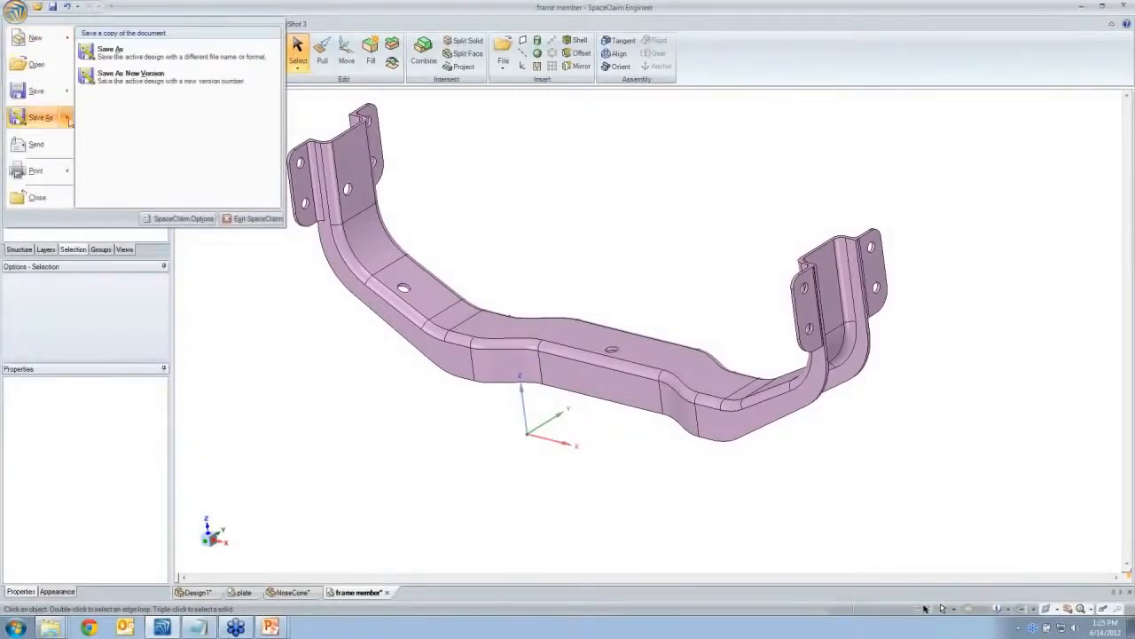
left_click(133, 78)
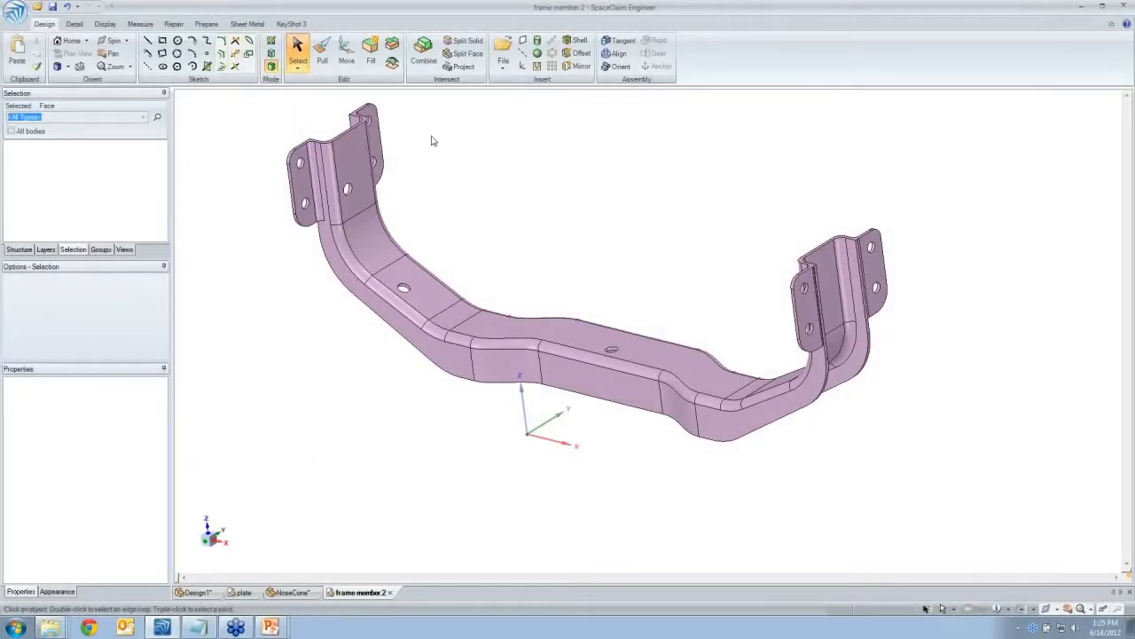
left_click_drag(546, 27, 514, 19)
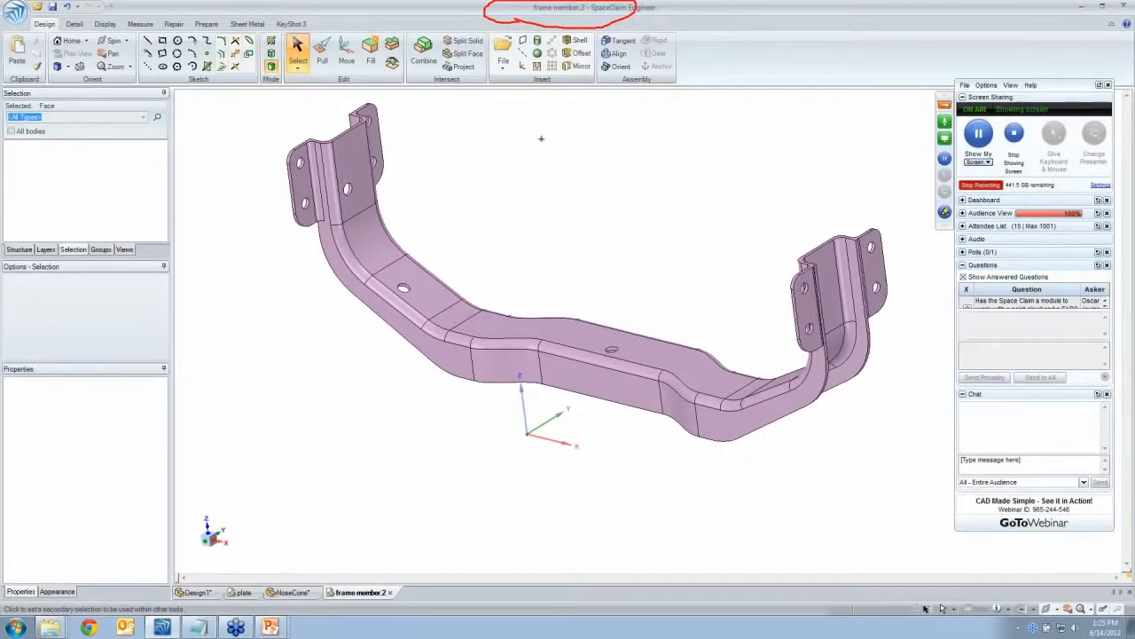
Create a 3D Markup document from the new frame member version to compare it with a previous one
left_click(15, 11)
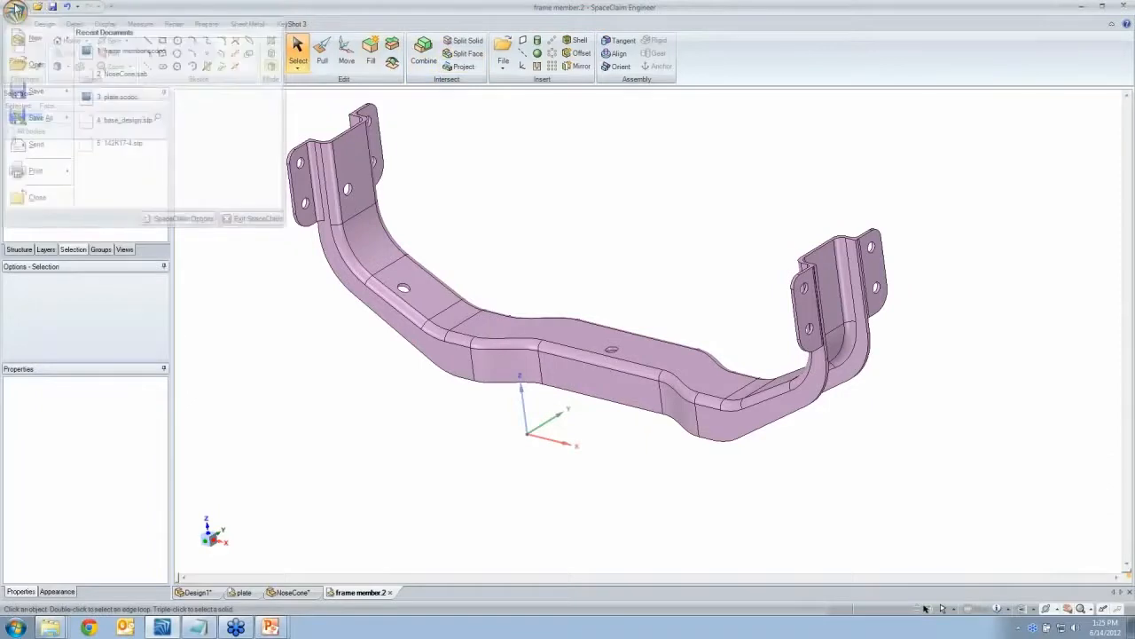
mouse_move(31, 35)
left_click(130, 158)
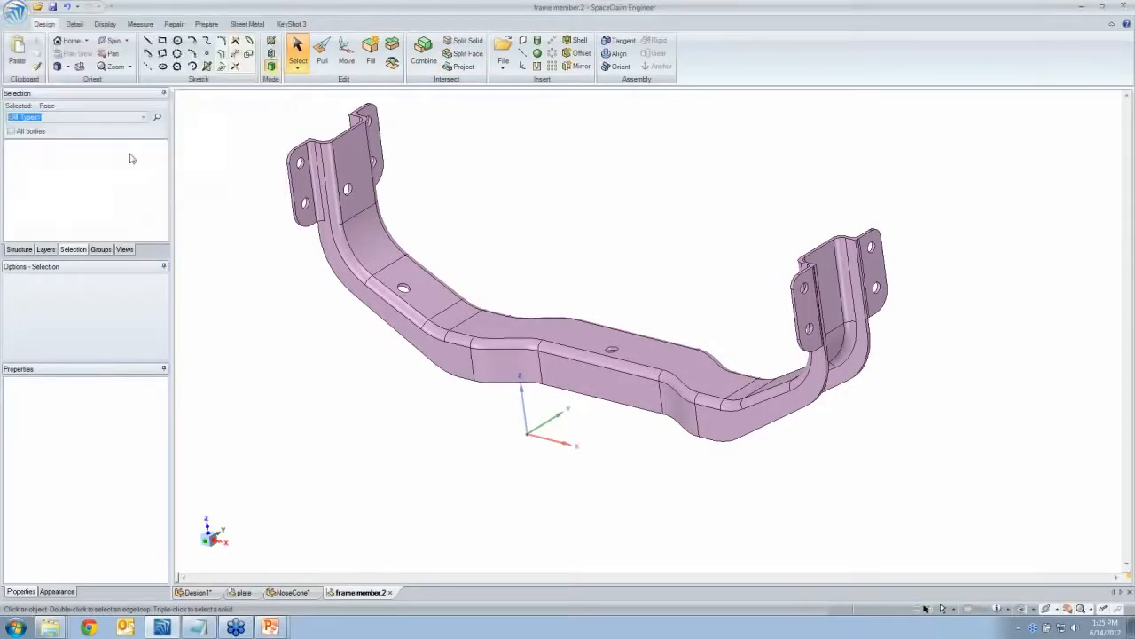
Expand the reference design in the markup's structure and delete its three planes
left_click(19, 250)
left_click(22, 115)
left_click(69, 134)
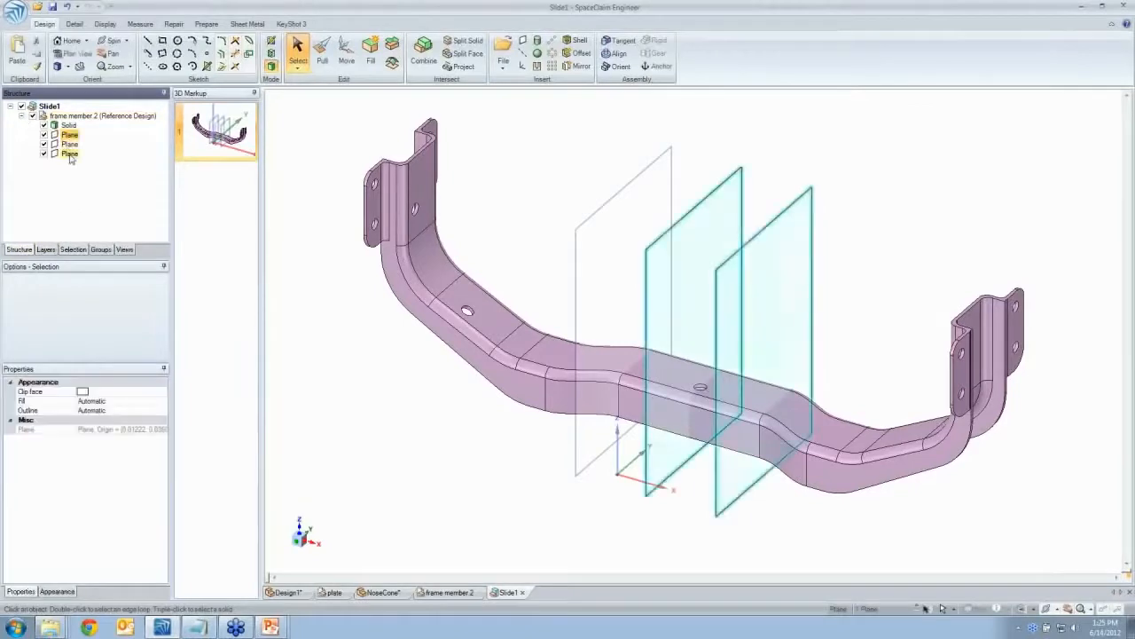
left_click(69, 143, "ctrl")
key("Delete")
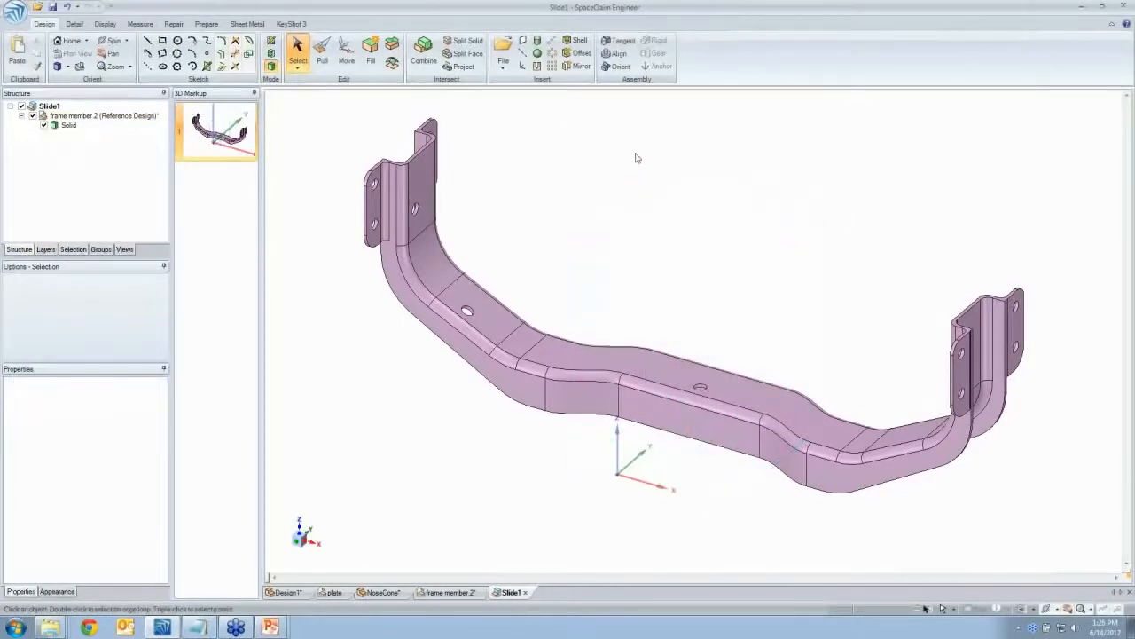
Insert the original "frame member" file from the SpaceClaim > Demos > Webinars > laser design folder into the markup slide
left_click(504, 60)
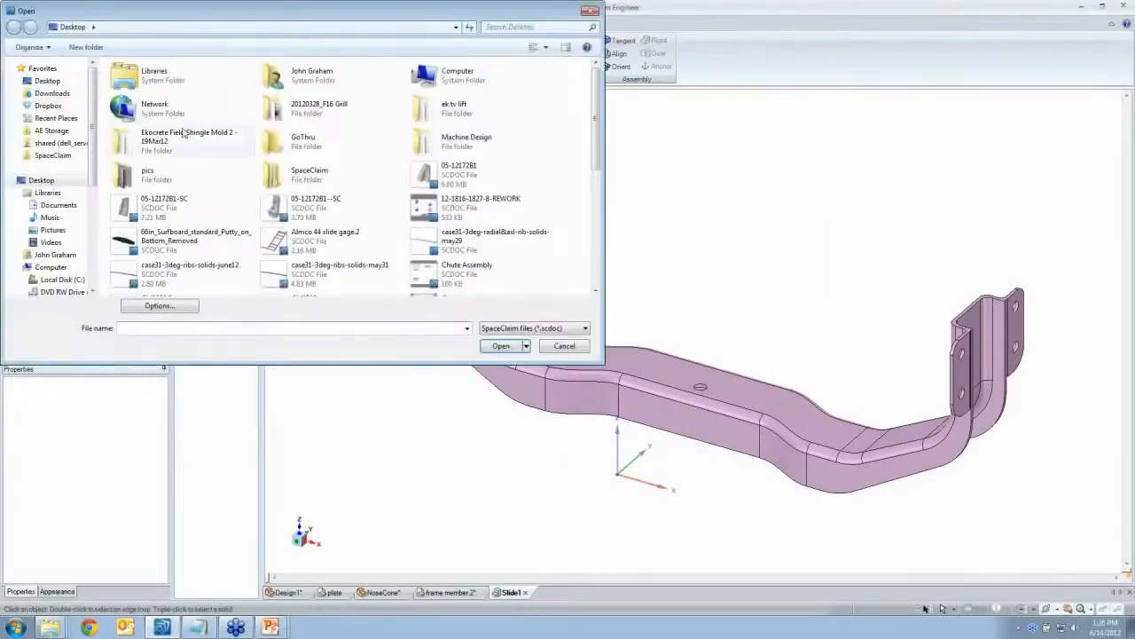
left_click(71, 158)
double_click(133, 115)
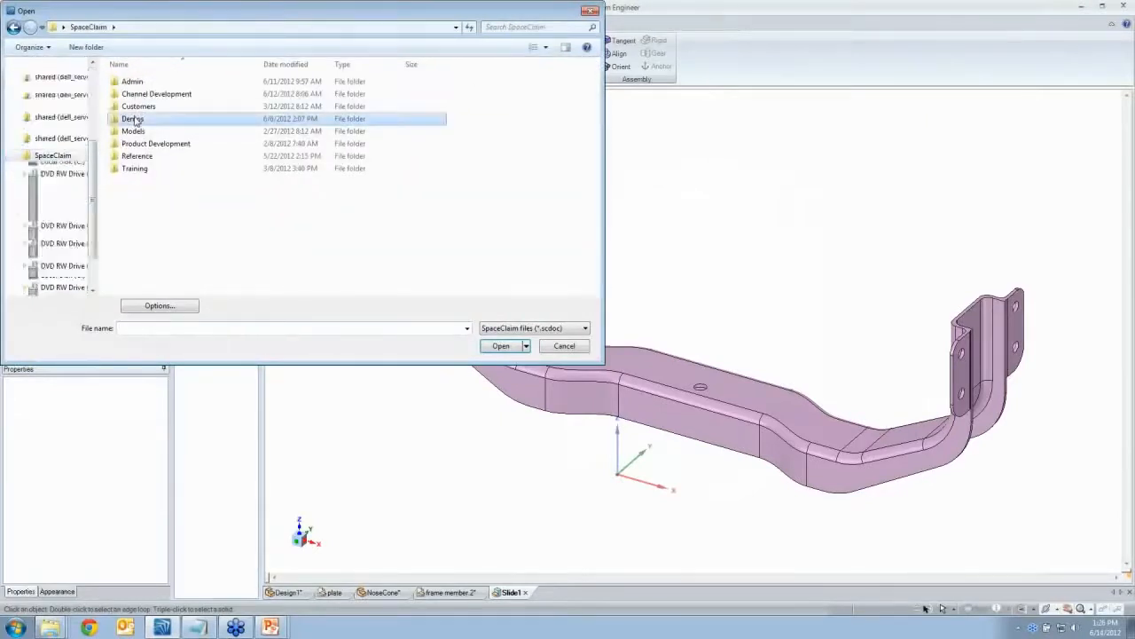
double_click(135, 276)
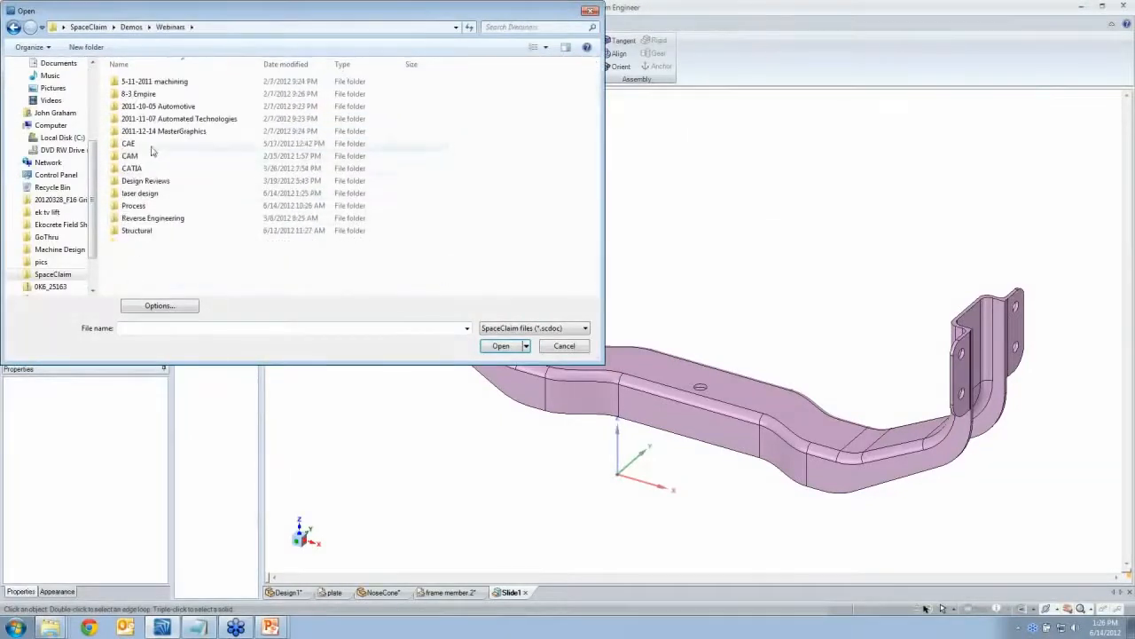
double_click(152, 195)
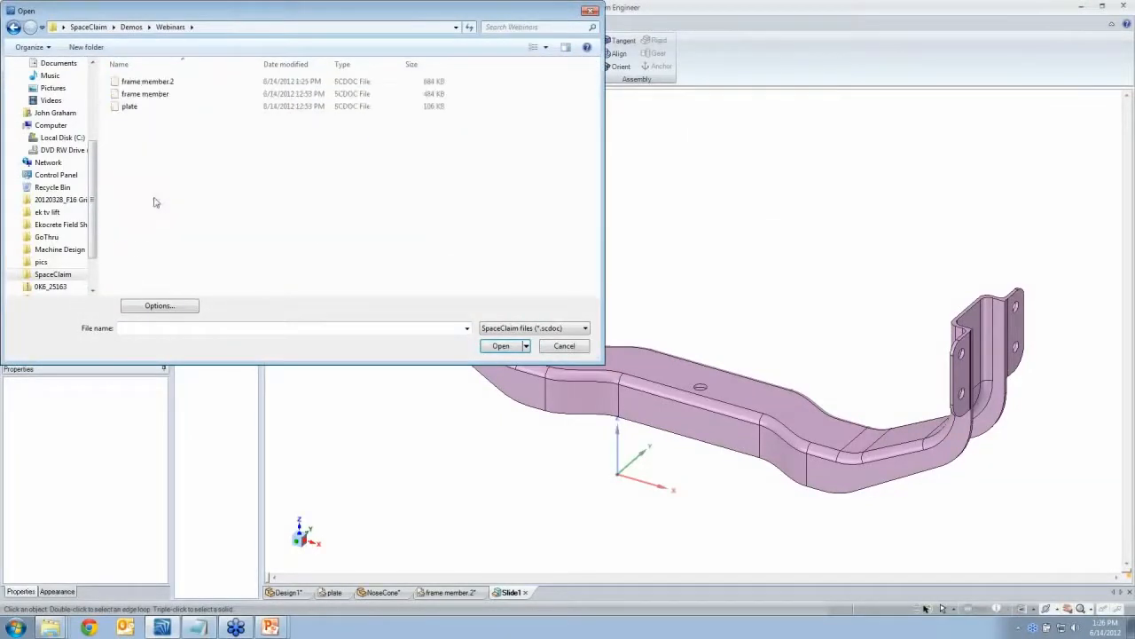
left_click(150, 98)
left_click(502, 346)
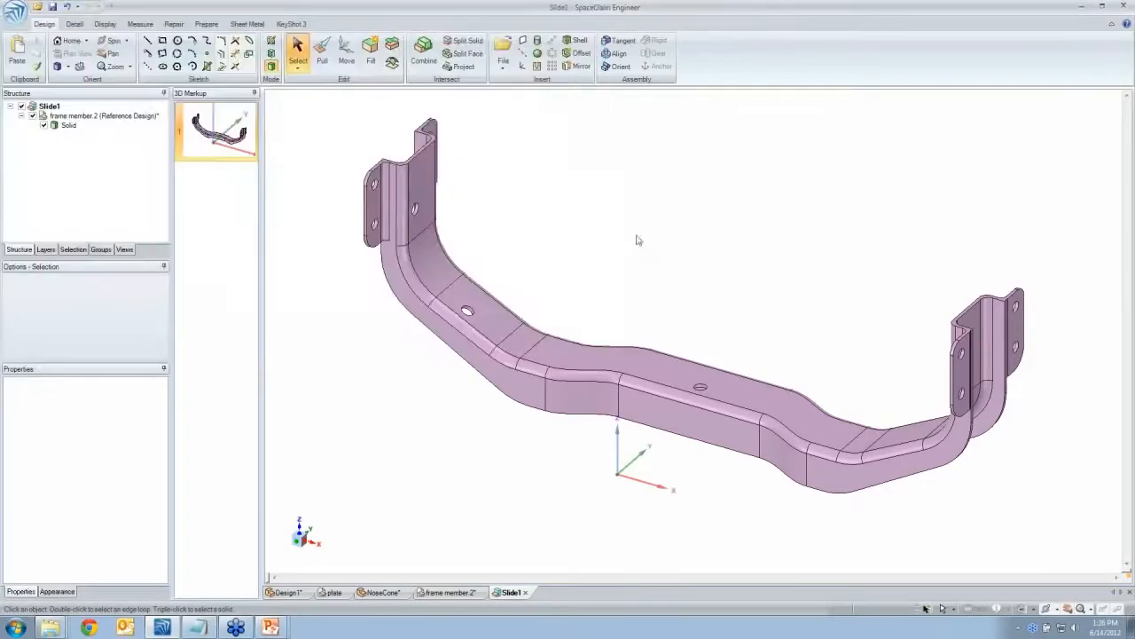
Move the inserted original frame member along the Y axis so it sits clear behind the modified version
scroll(697, 278, "down", 3)
middle_click_drag(696, 277, 529, 290, "shift")
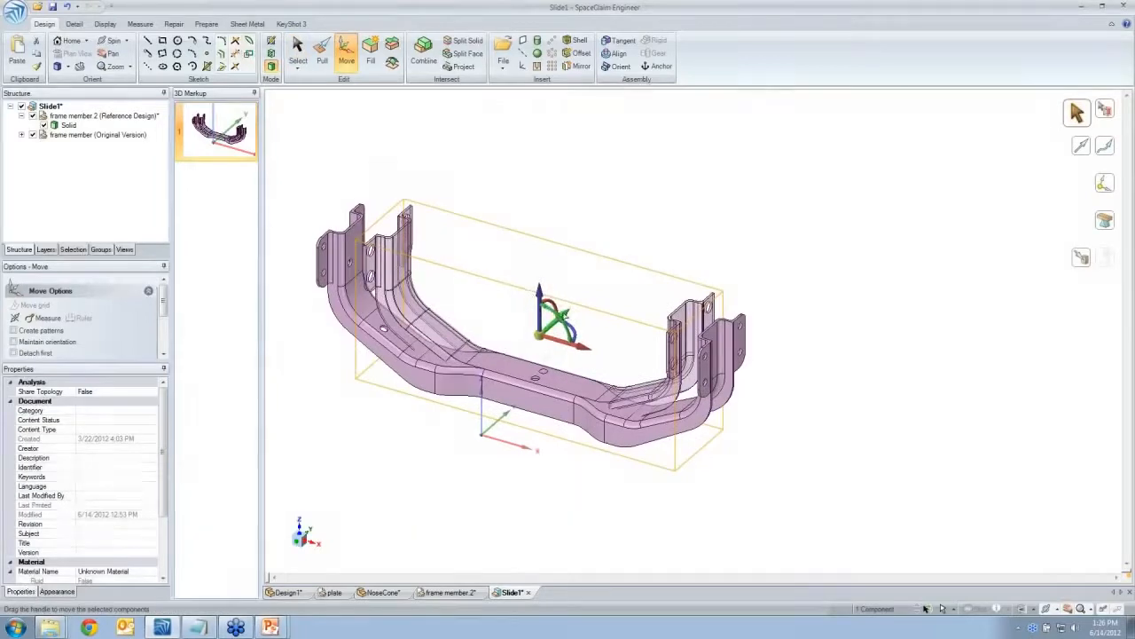
left_click_drag(574, 321, 674, 249)
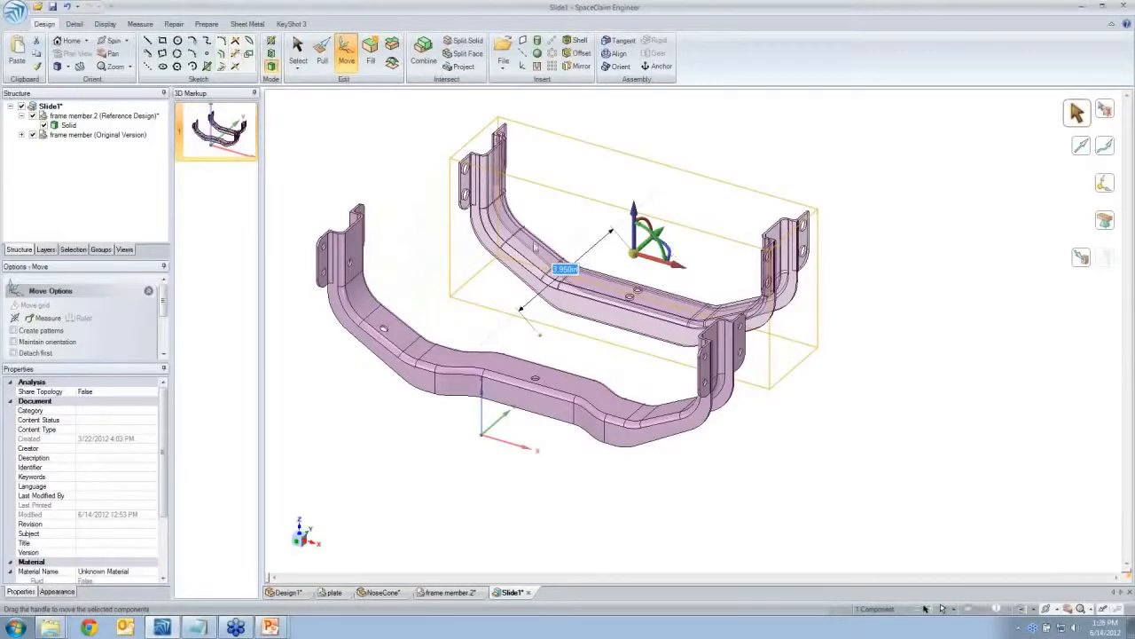
left_click(425, 221)
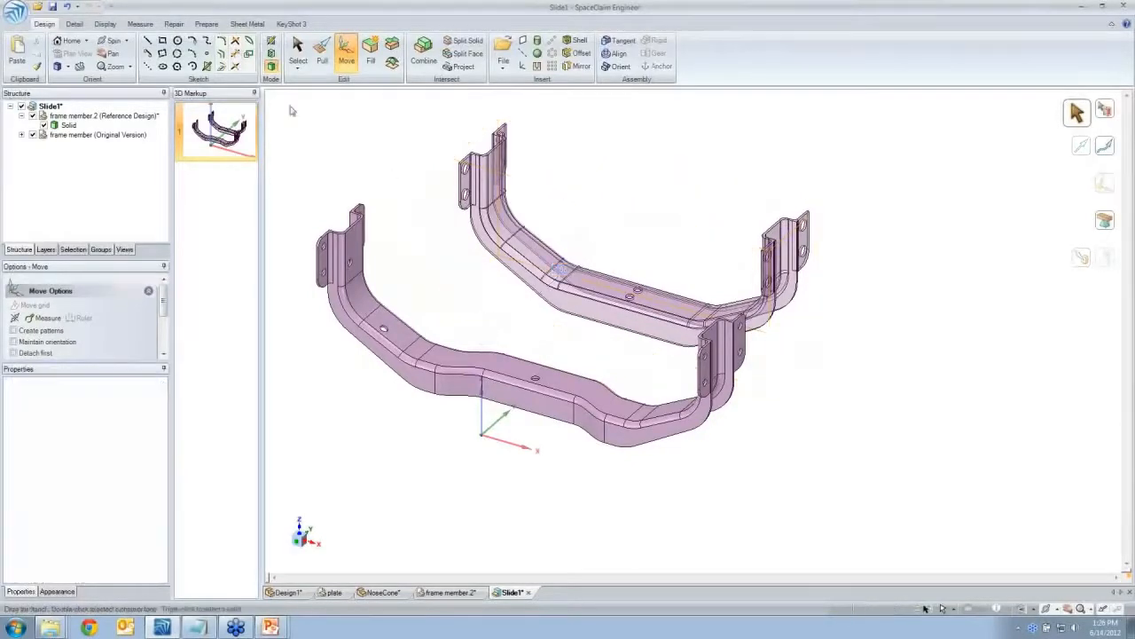
Dimension the modified frame member's overall length between its end flanges on an annotation plane along the front face
left_click(74, 25)
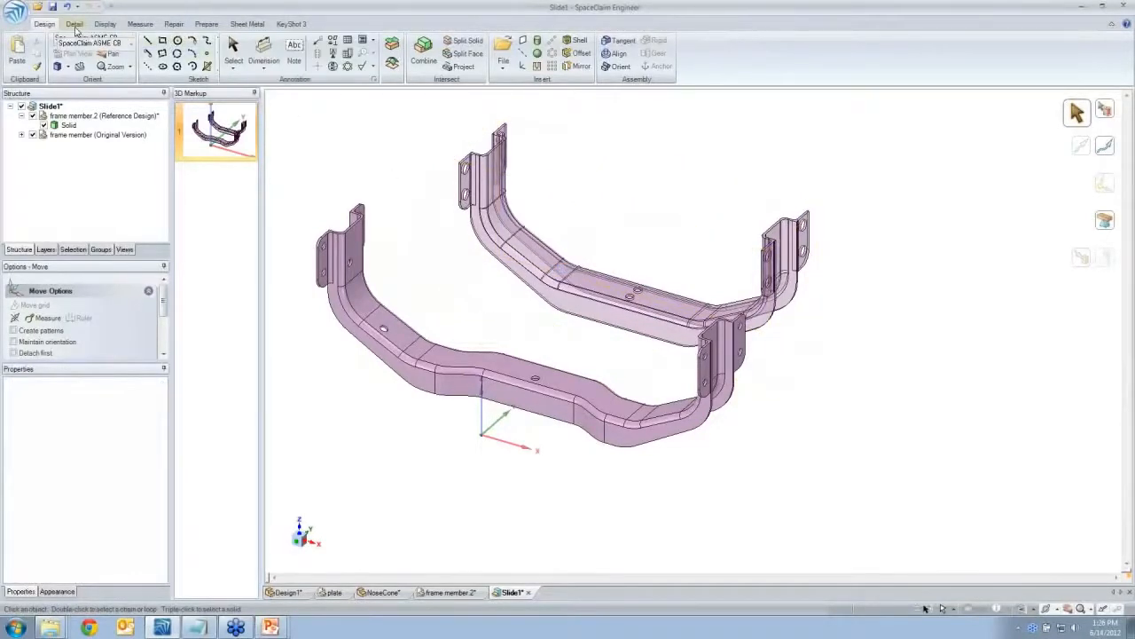
left_click(264, 53)
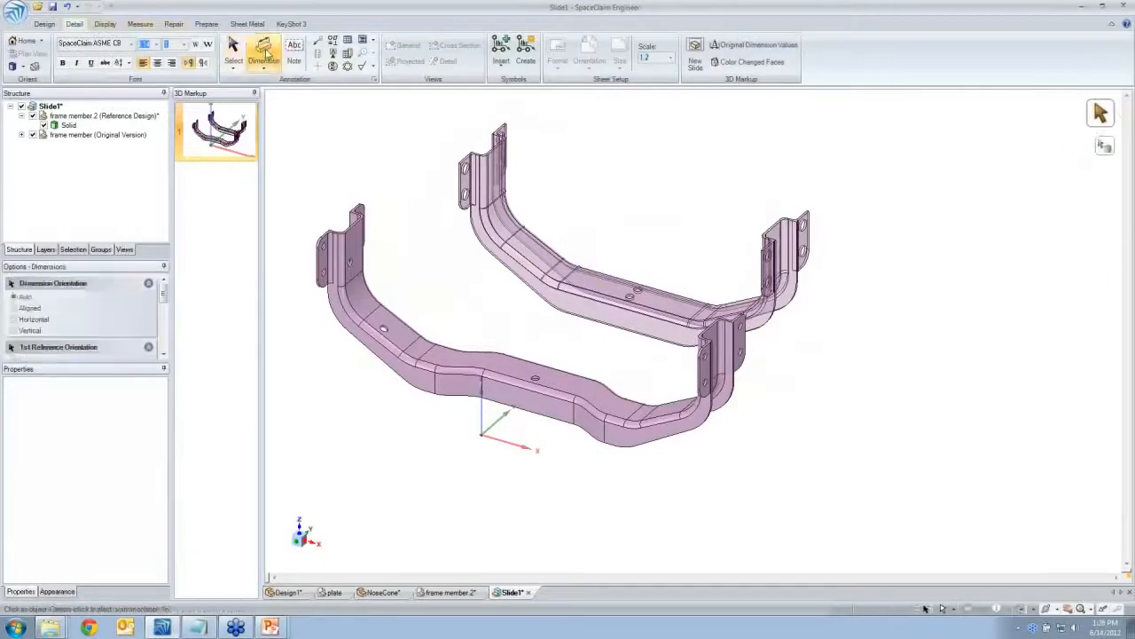
left_click(516, 398)
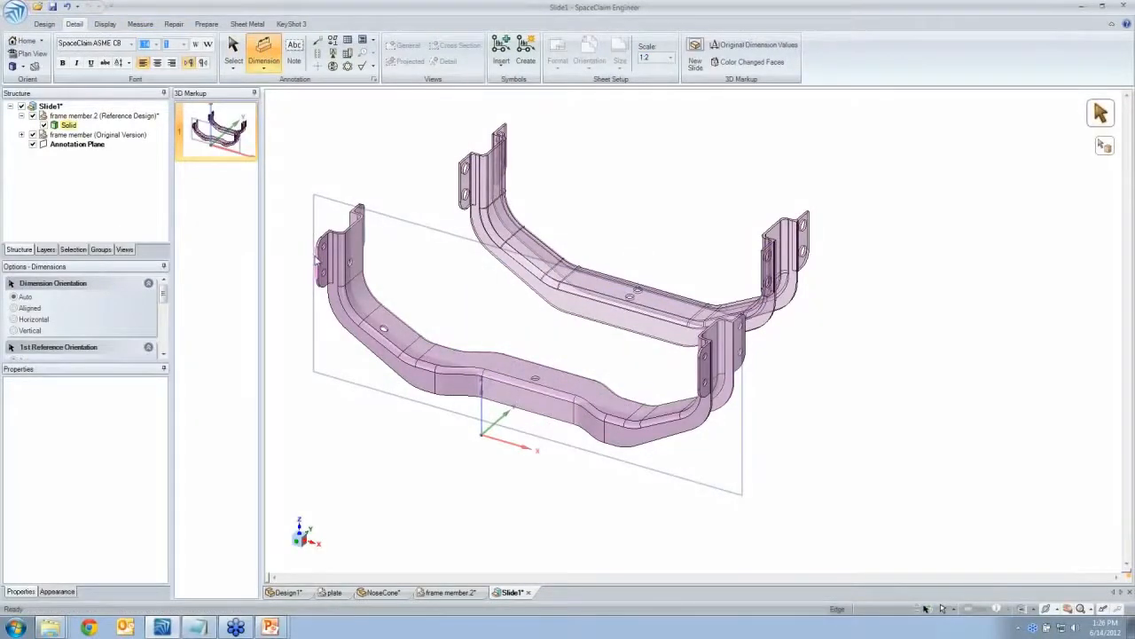
left_click(706, 369)
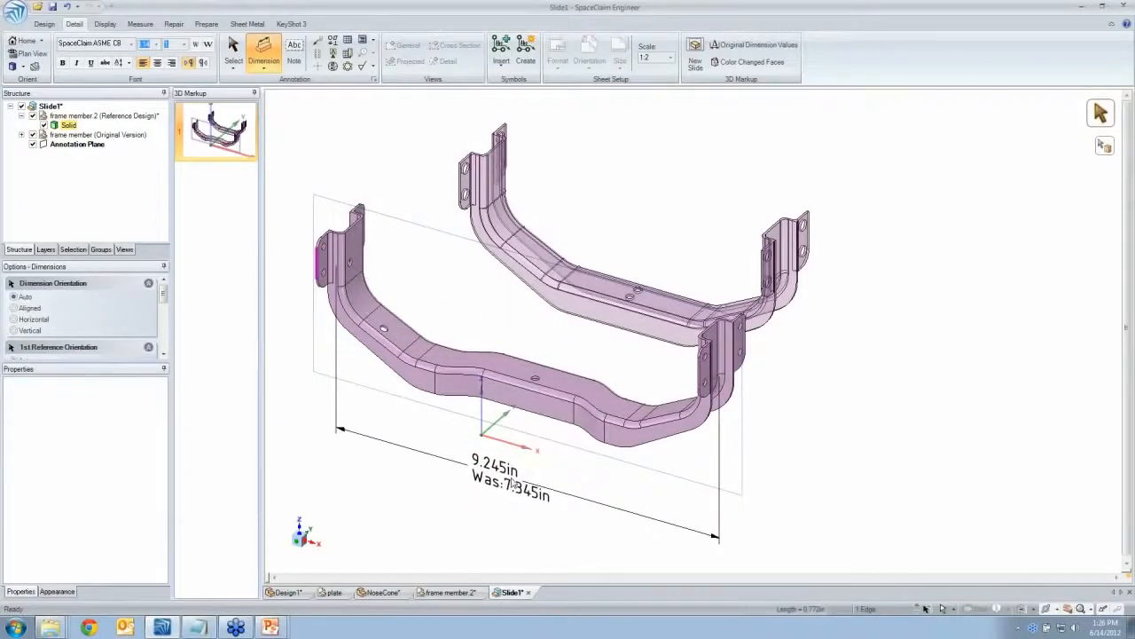
left_click(513, 483)
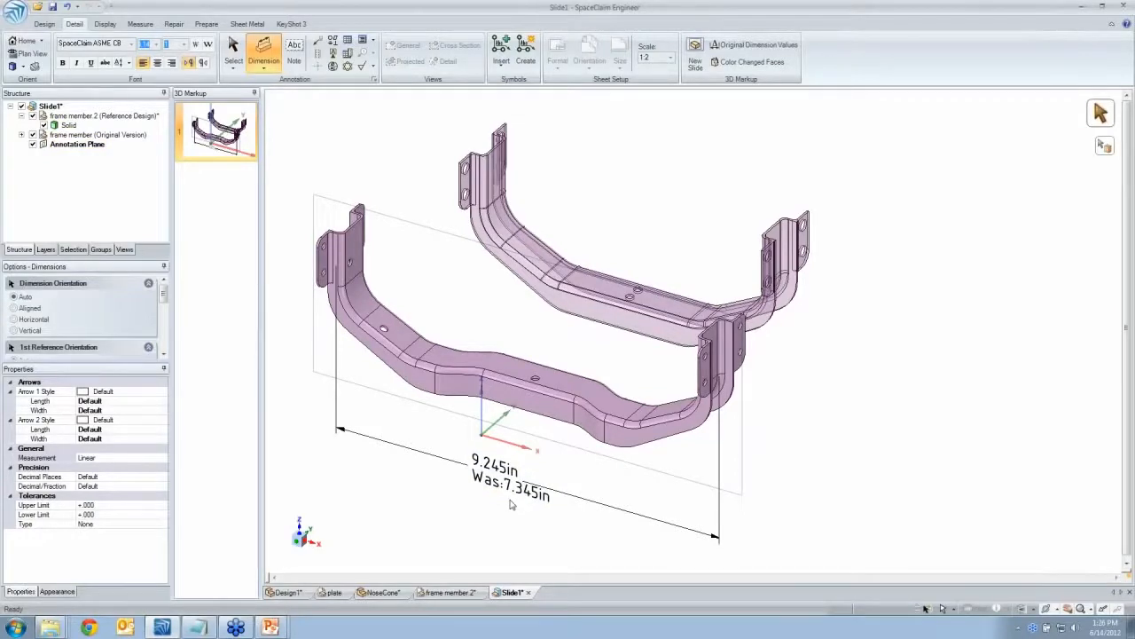
Set the middle section's top face as annotation plane and dimension the offset between the middle and adjoining front faces
right_click(521, 371)
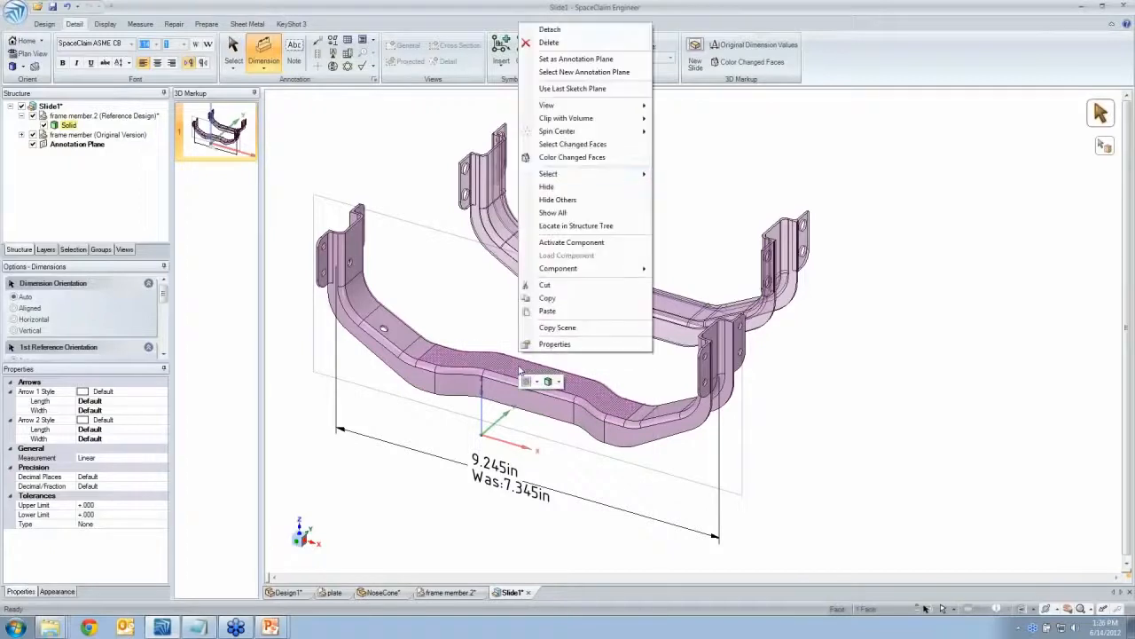
left_click(573, 63)
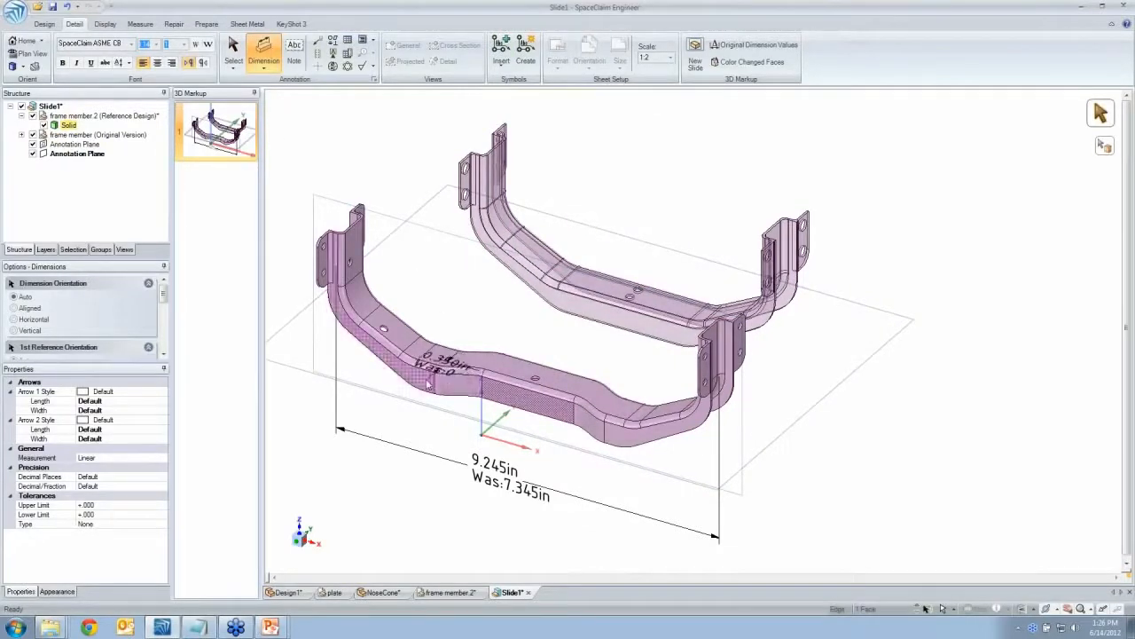
left_click(452, 347)
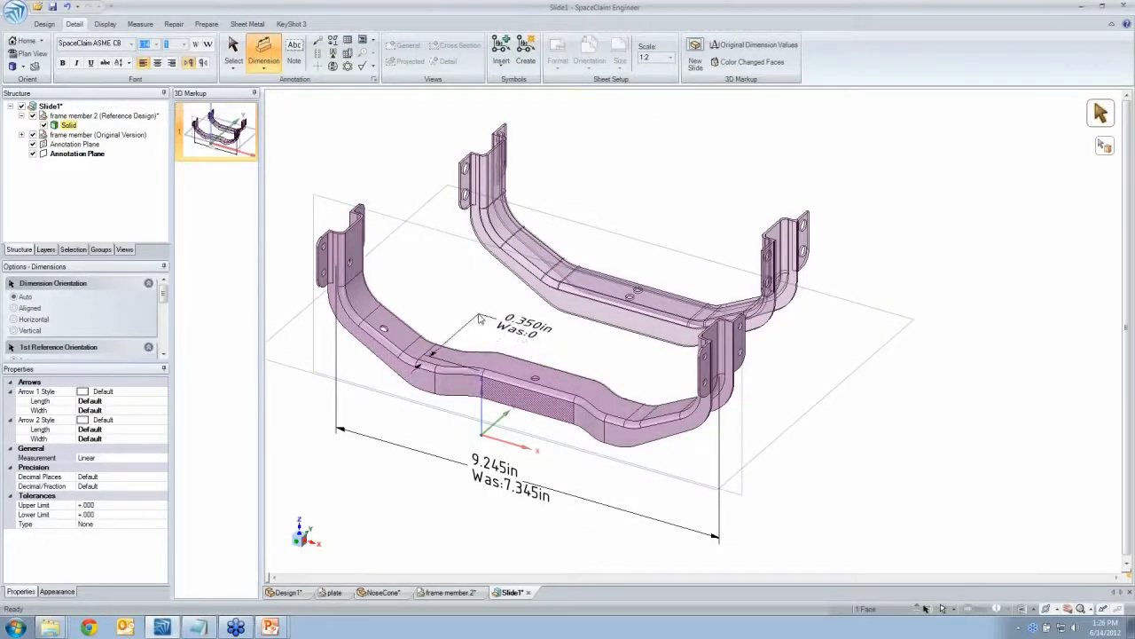
left_click(477, 319)
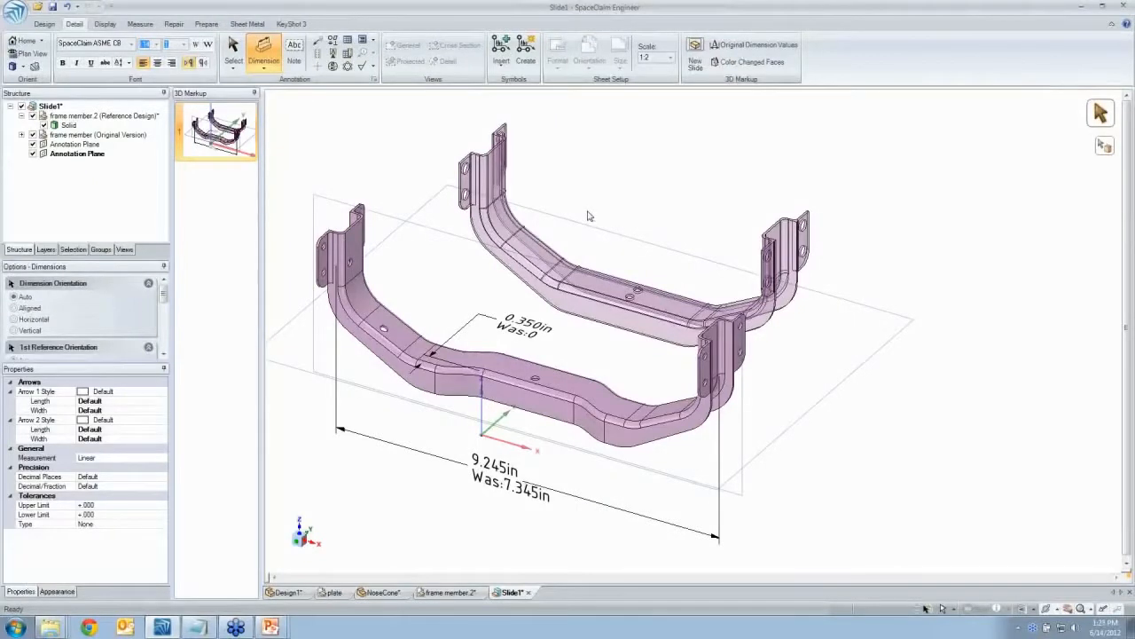
Add the note "annotation goes here" in the open area behind the modified frame member
left_click(294, 52)
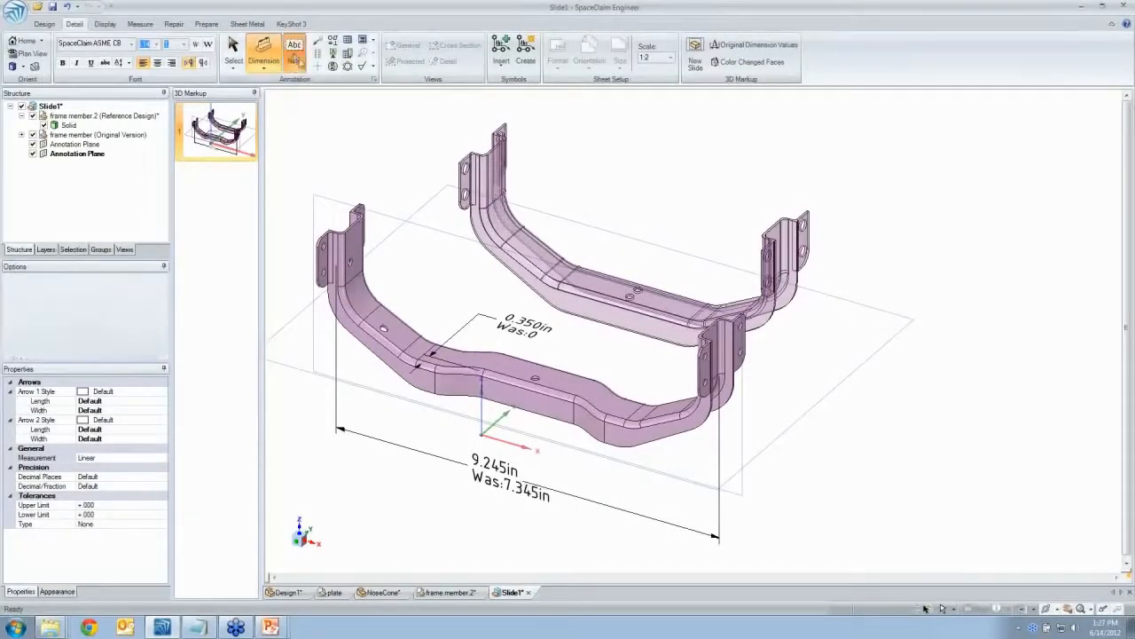
left_click(450, 267)
type("anno")
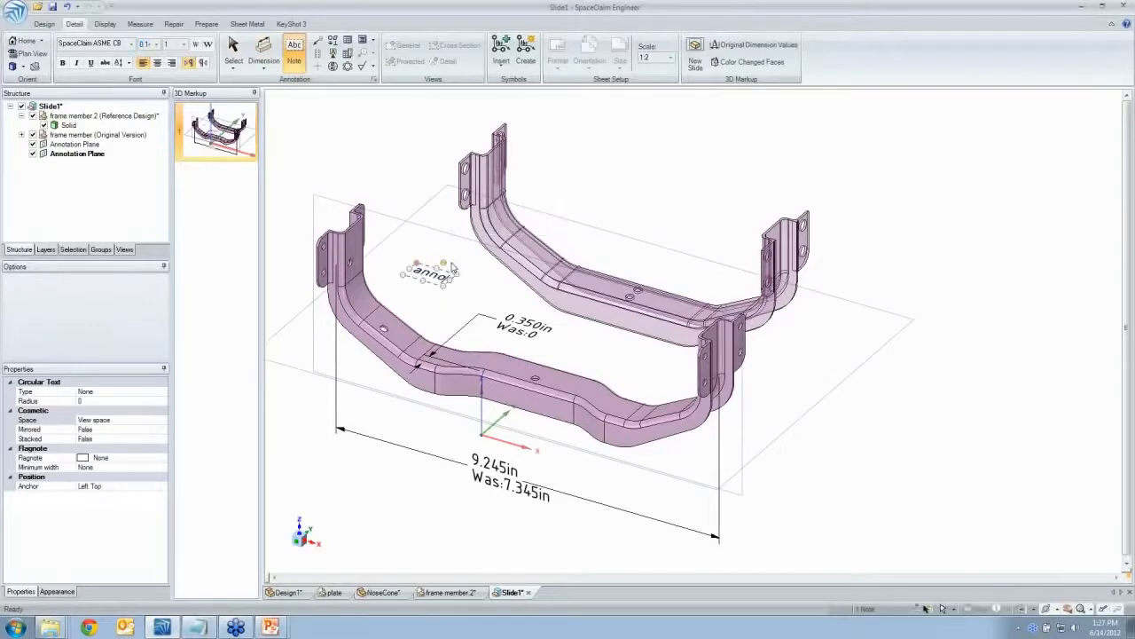
type("tation goes he")
type("re")
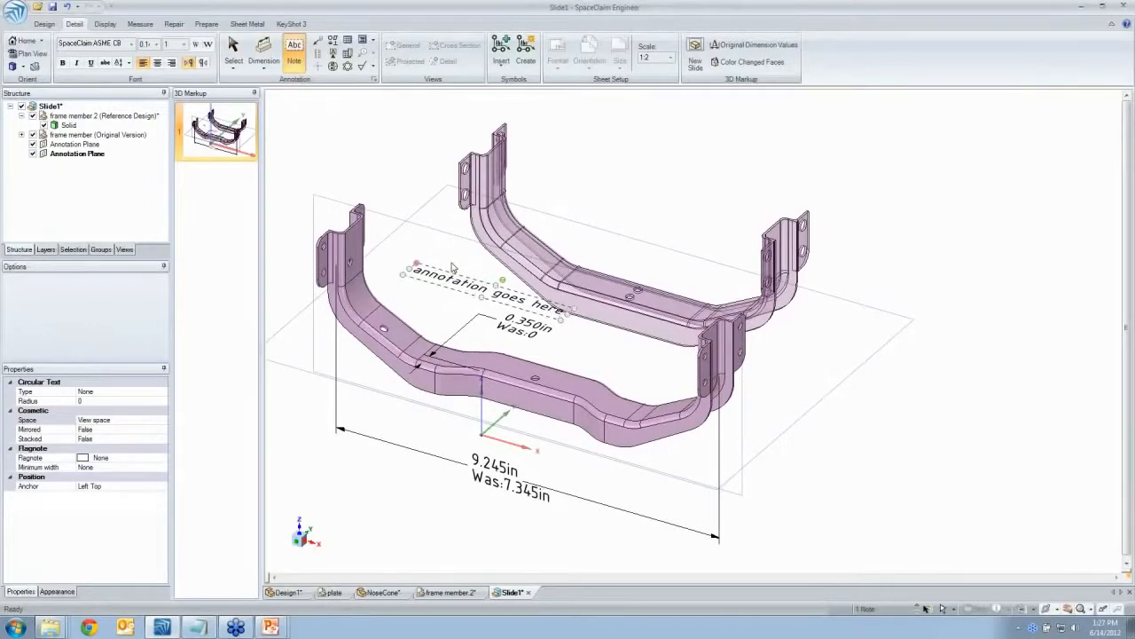
Attach a leader from the note to the modified frame member's sloped top face and shift the note away from the offset dimension
left_click(318, 44)
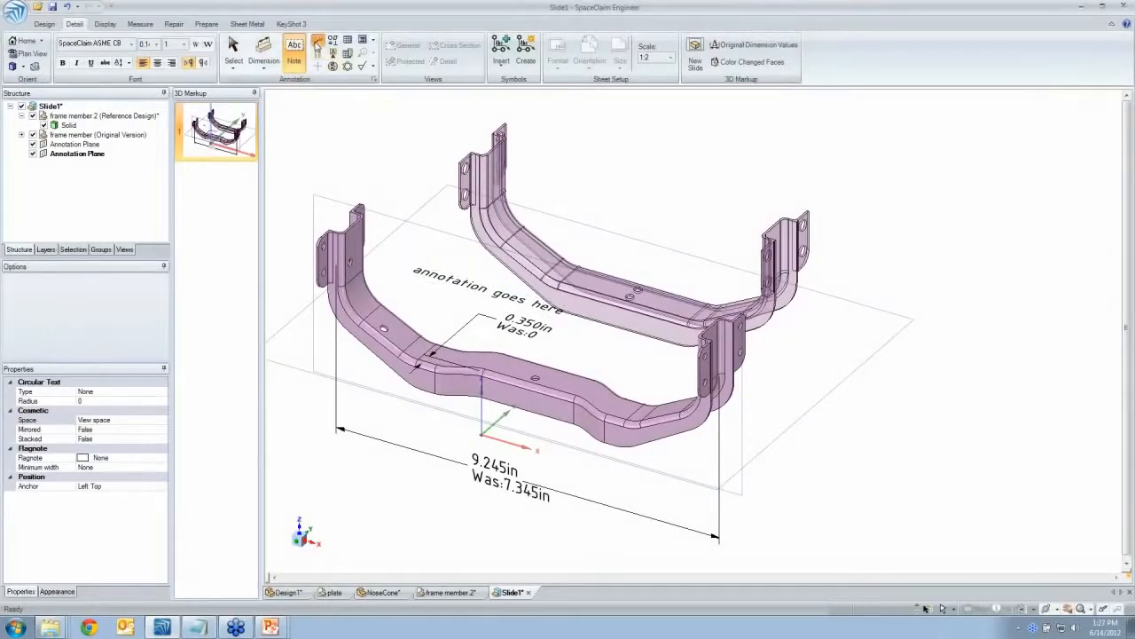
left_click(474, 314)
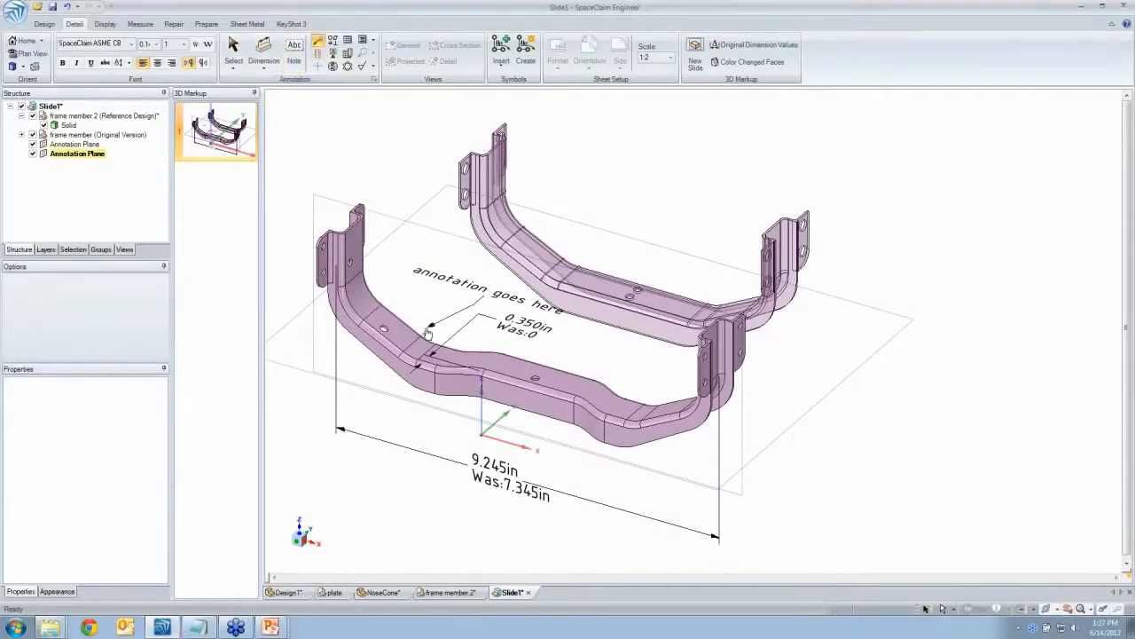
left_click(421, 341)
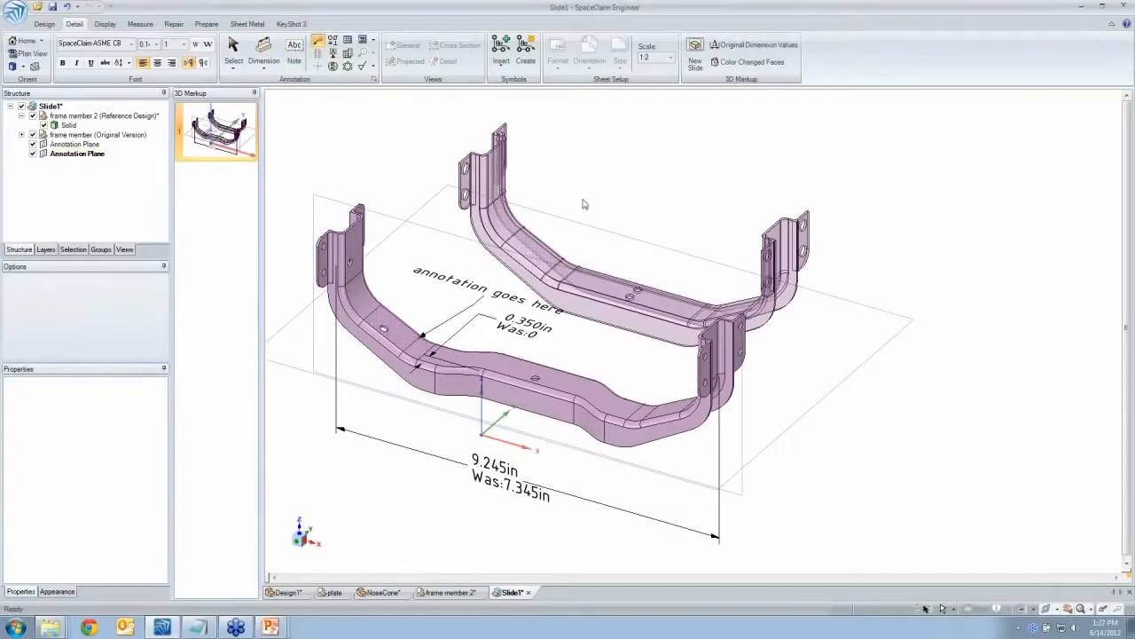
key("Escape")
left_click_drag(462, 294, 431, 286)
middle_click_drag(544, 300, 548, 302)
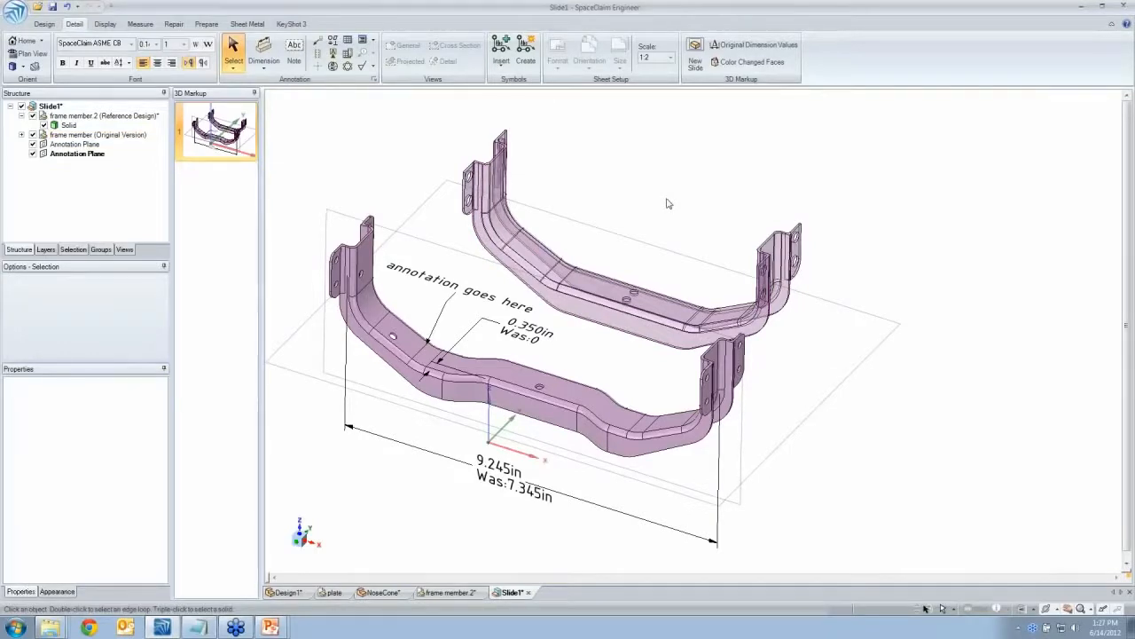
Turn on Color Changed Faces for the slide and compare the colored frame member with the original version's central holes
left_click(749, 62)
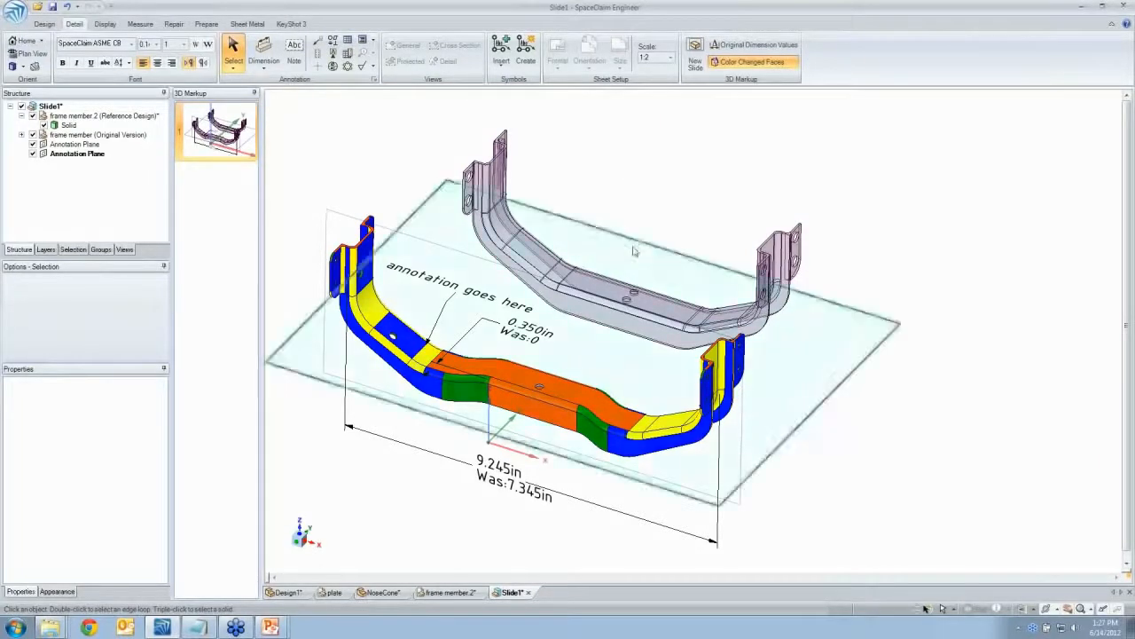
scroll(652, 360, "up", 5)
scroll(652, 359, "up", 4)
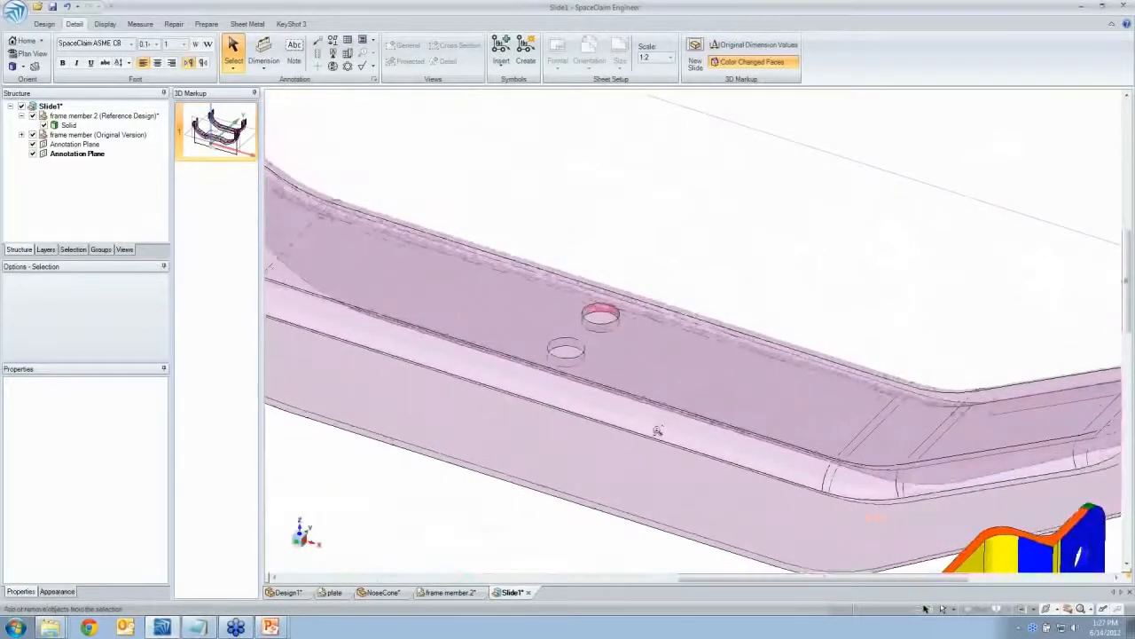
scroll(657, 430, "down", 4)
middle_click_drag(658, 408, 654, 308, "ctrl")
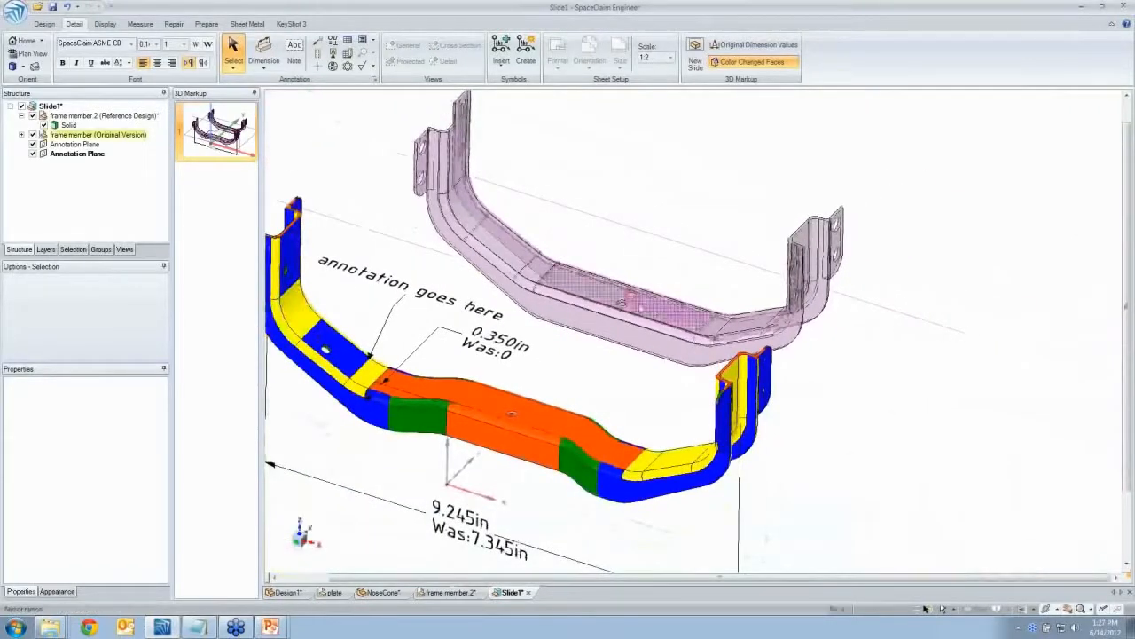
middle_click_drag(632, 306, 744, 283, "shift")
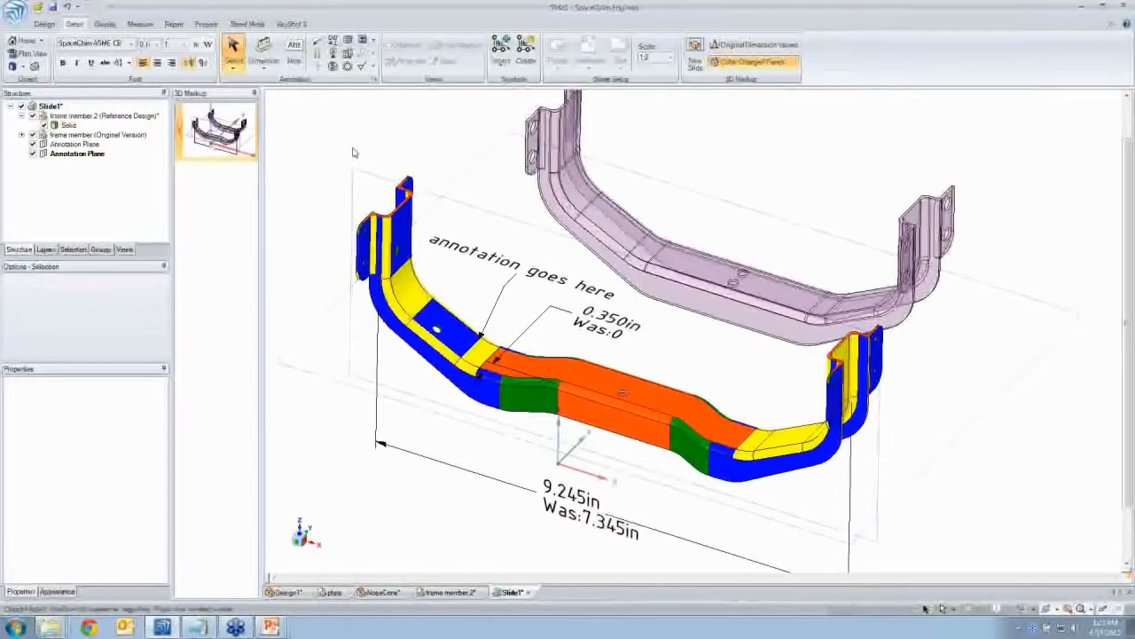
scroll(353, 152, "down", 2)
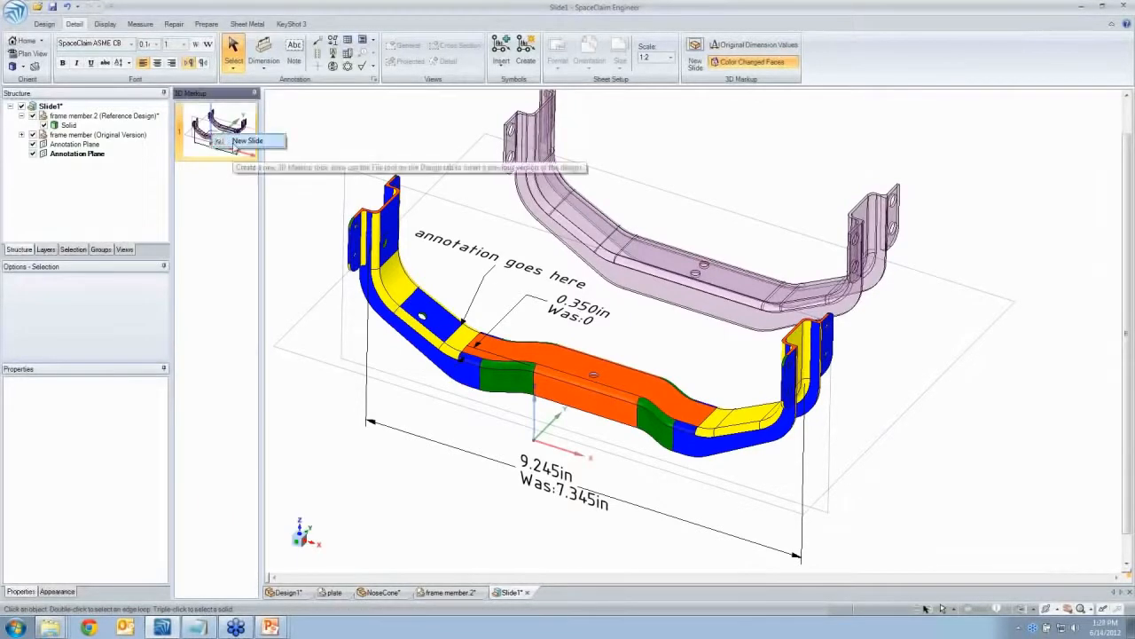
Add a second markup slide showing the frame member from the opposite side and return to the first slide
left_click(236, 142)
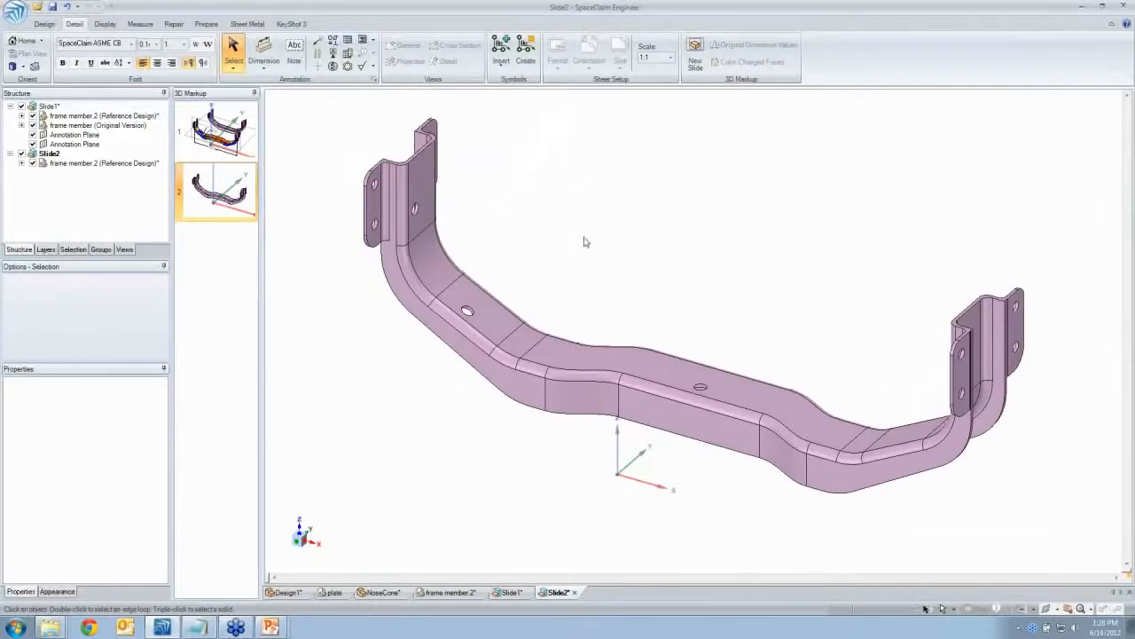
scroll(585, 230, "down", 3)
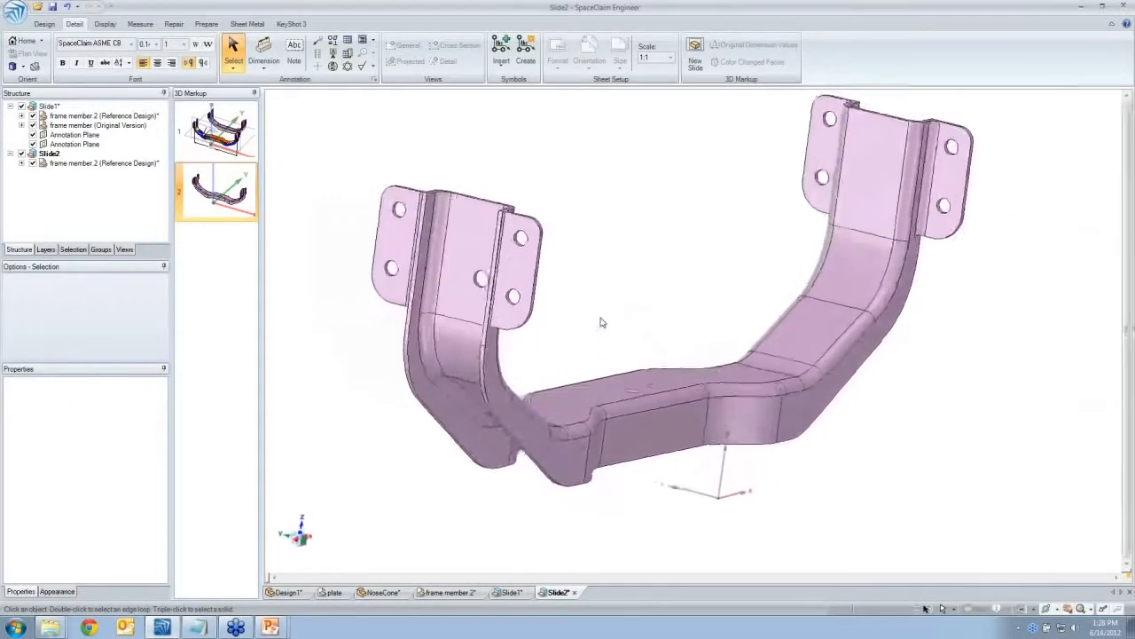
left_click(254, 131)
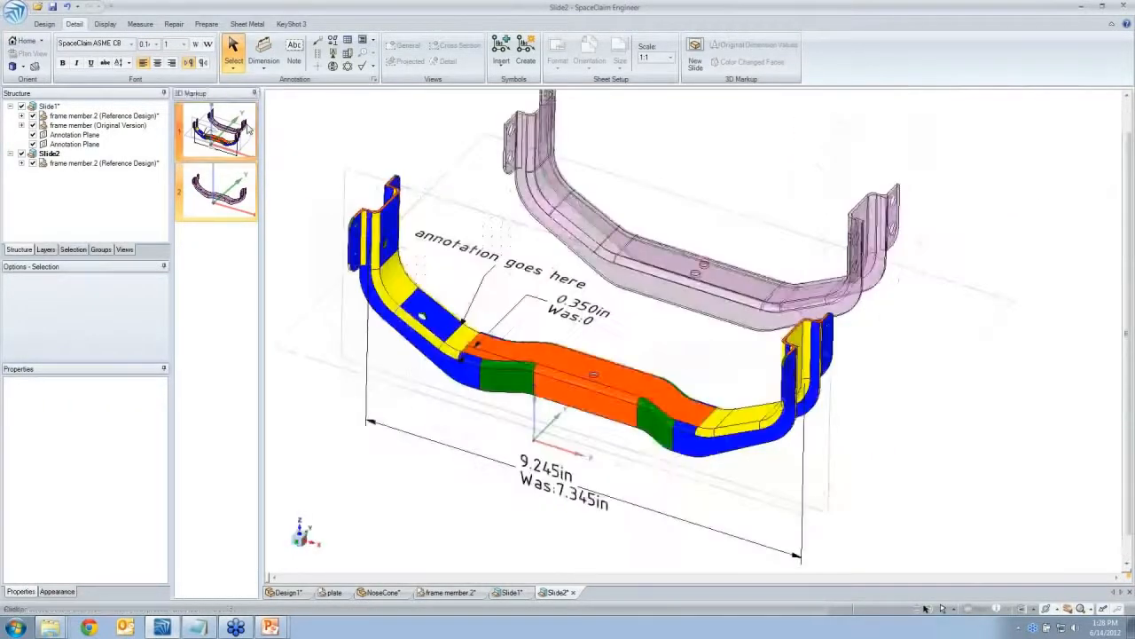
left_click(15, 11)
mouse_move(42, 115)
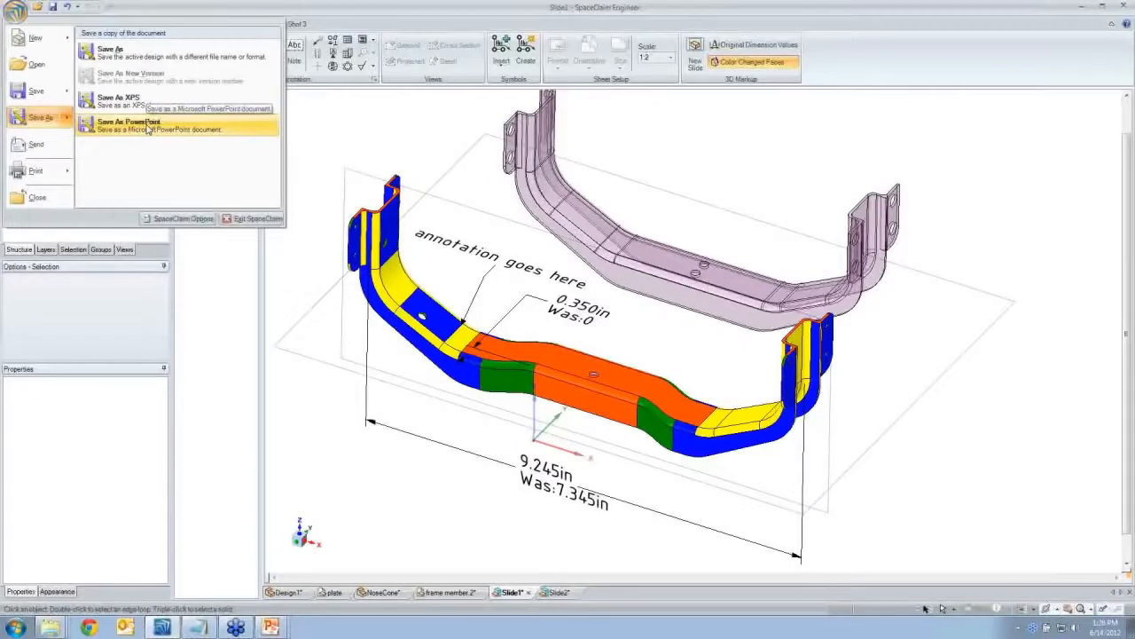
left_click(359, 121)
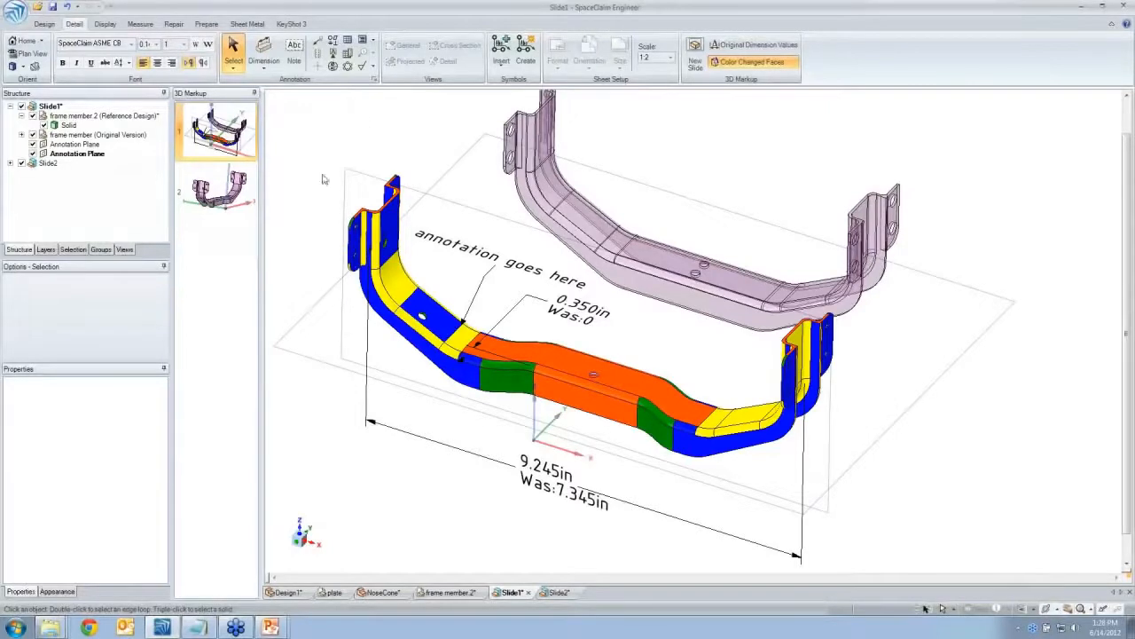
key("Page_Down")
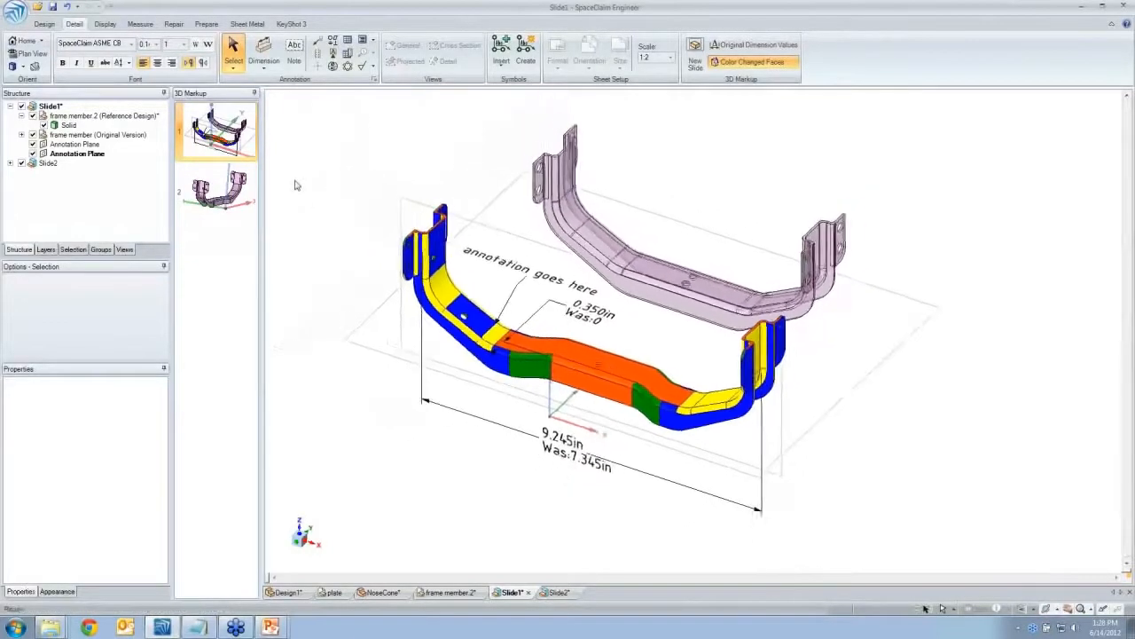
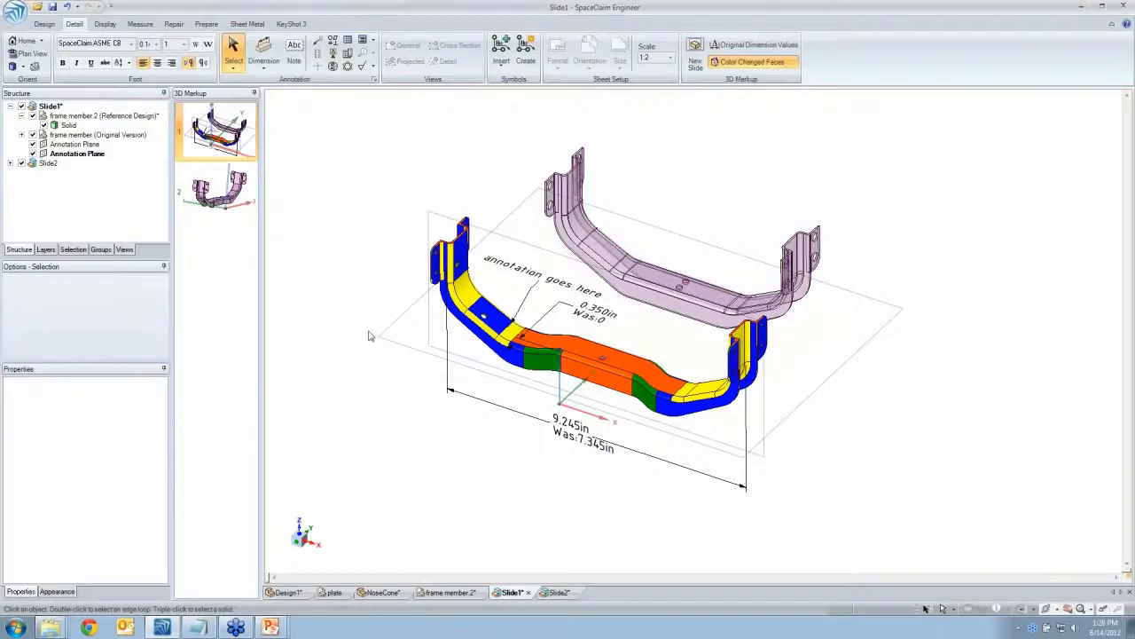
Open base_design.stp from the laser design folder
right_click(50, 627)
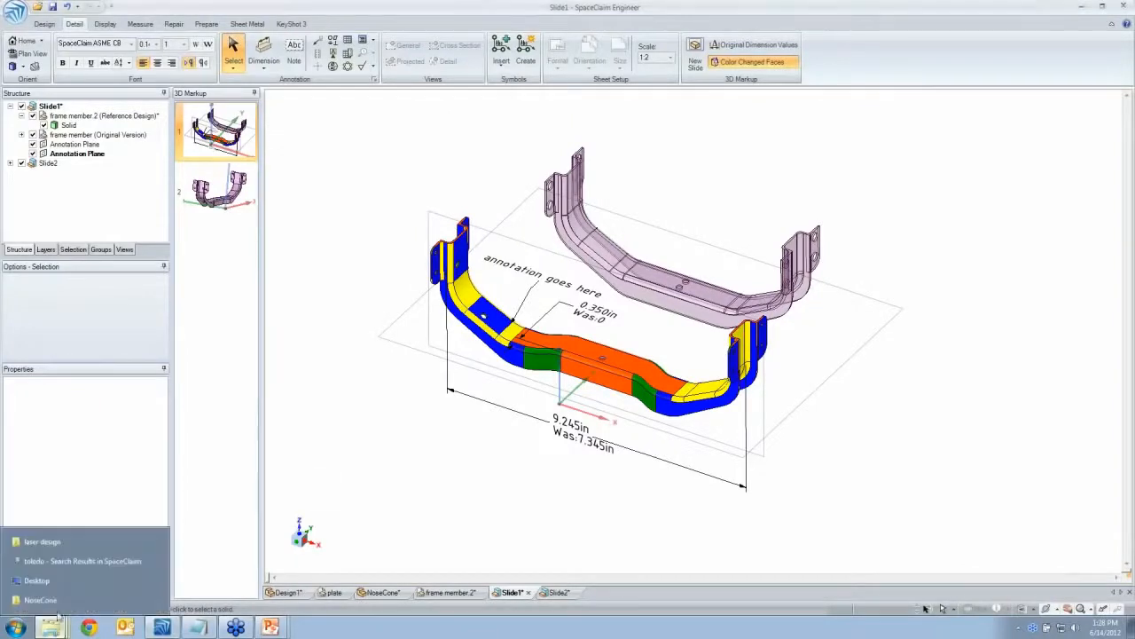
left_click(53, 542)
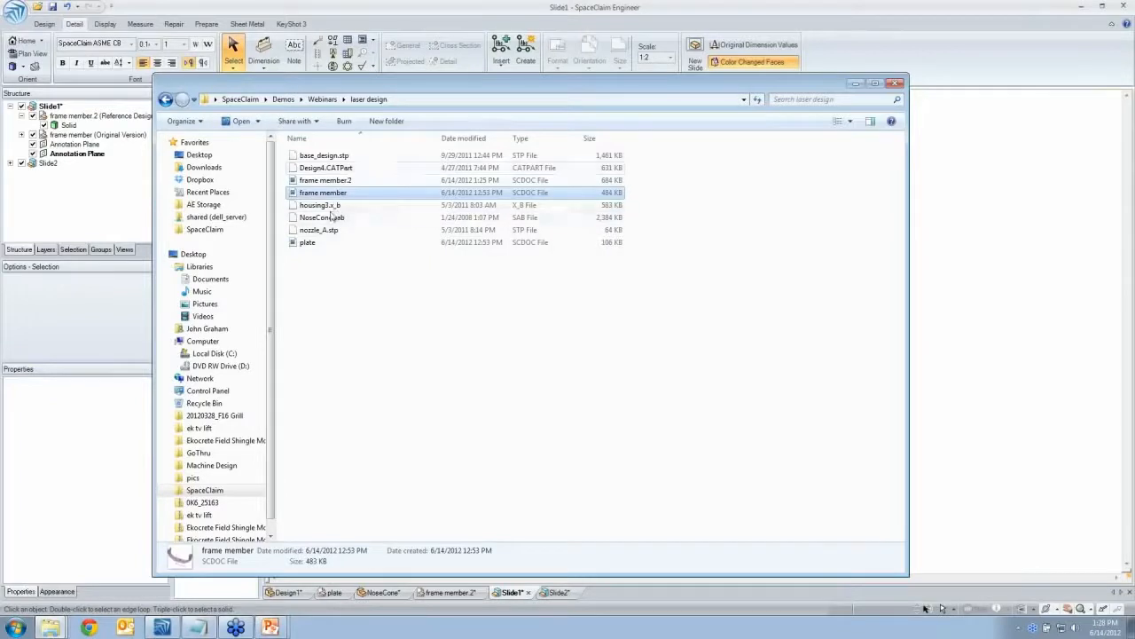
left_click(335, 158)
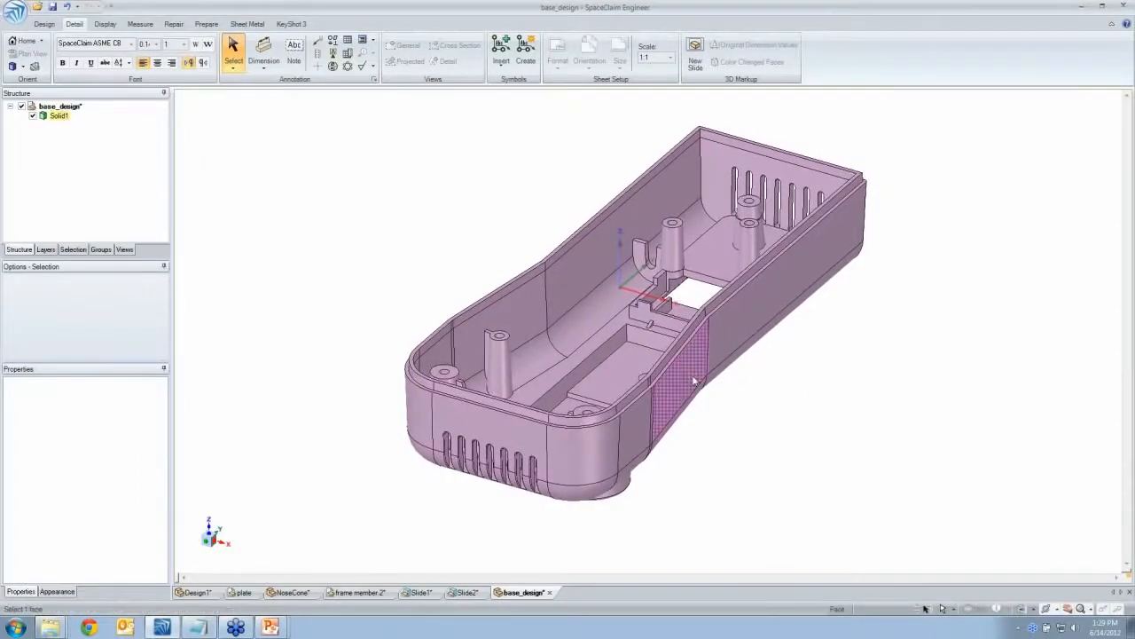
Round the four vertical corner edges of the raised pad's rectangular pocket to a 0.120 in radius, selecting them as edges with same length
key("v")
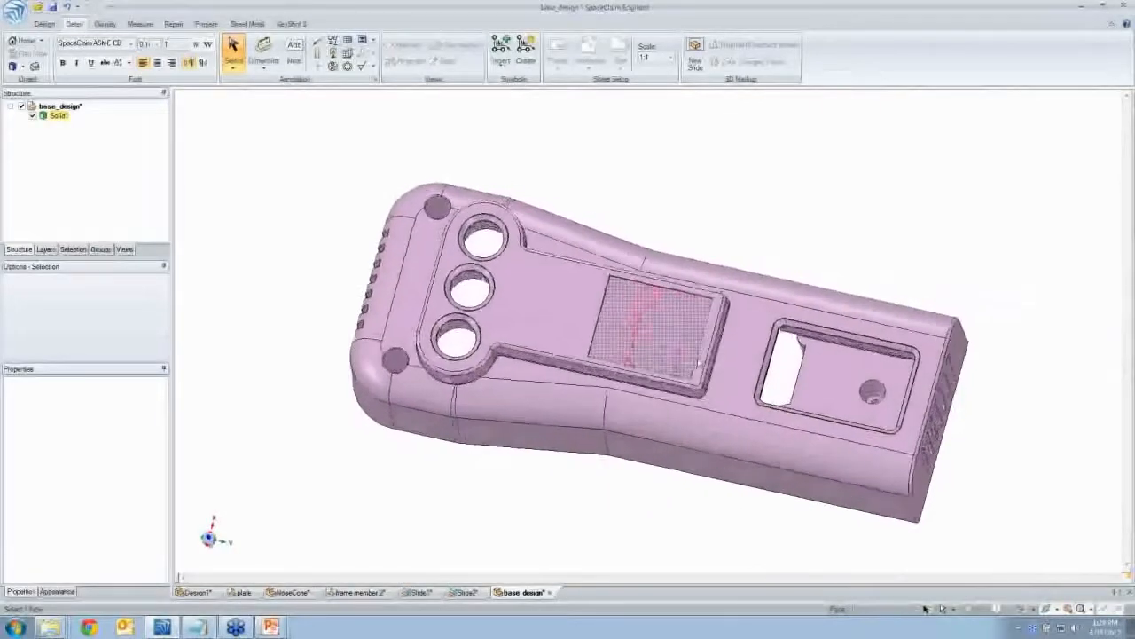
scroll(698, 362, "up", 5)
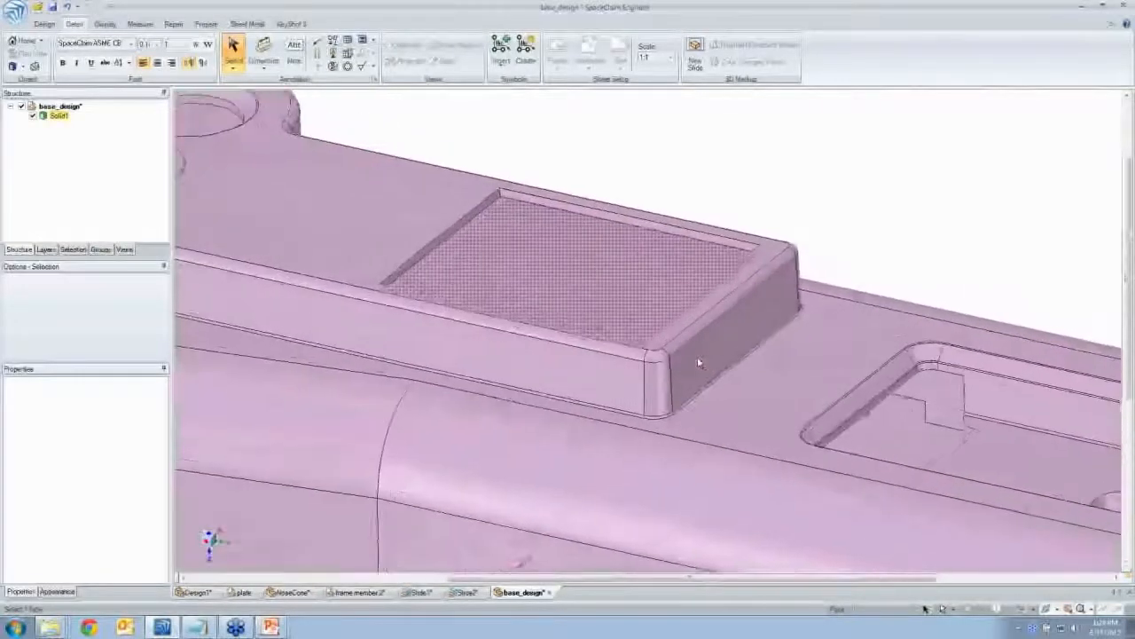
key("p")
left_click(497, 202)
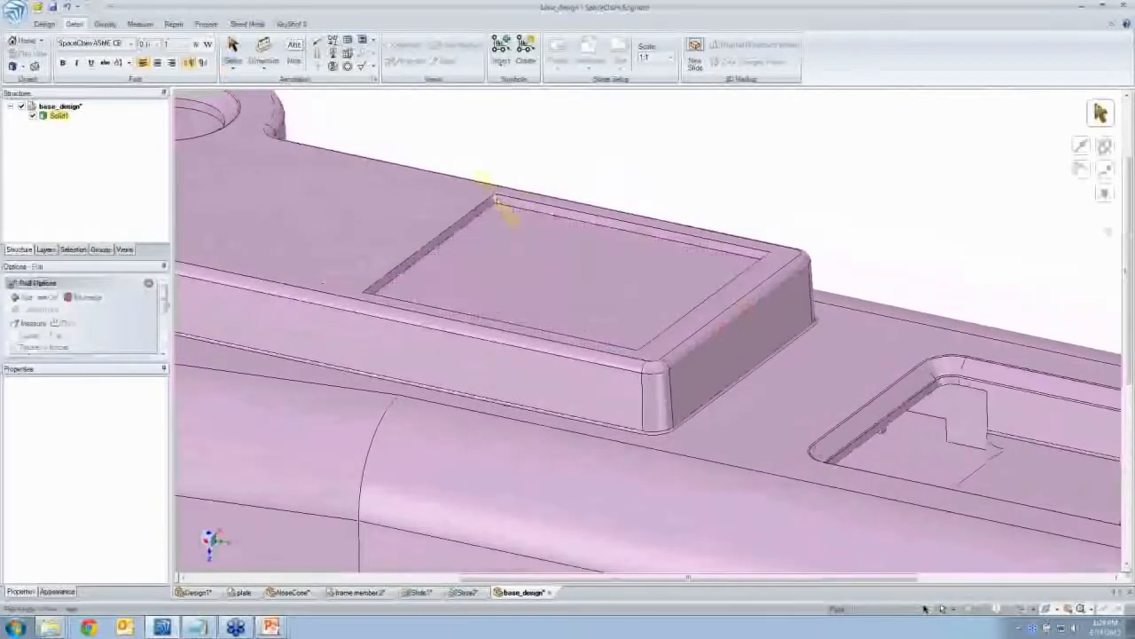
left_click(73, 249)
left_click(78, 157)
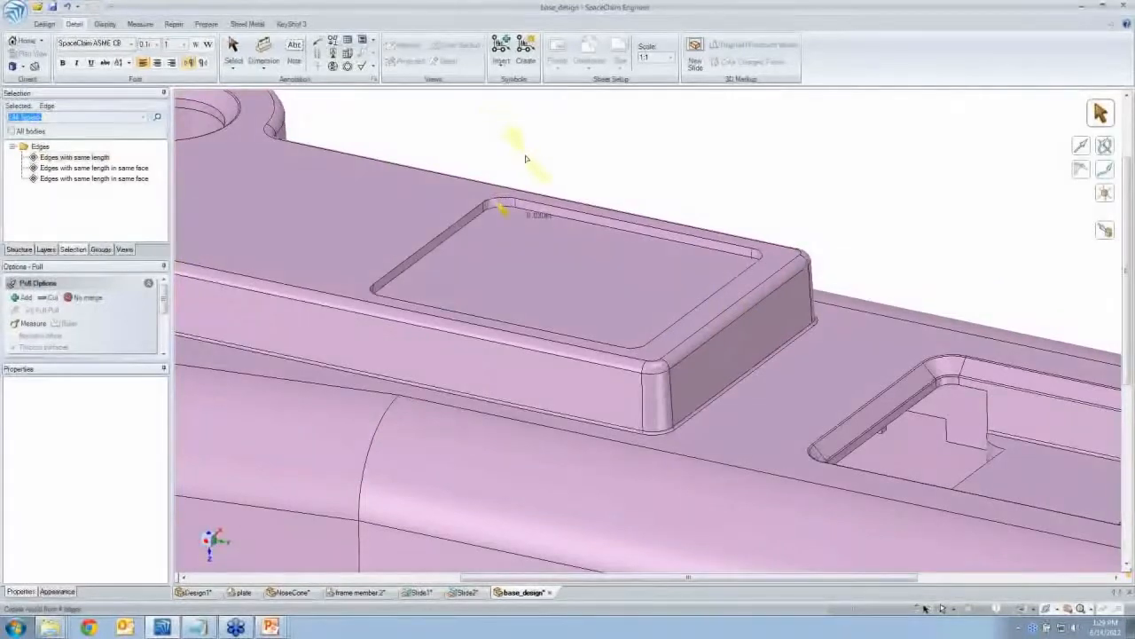
left_click_drag(524, 157, 542, 179)
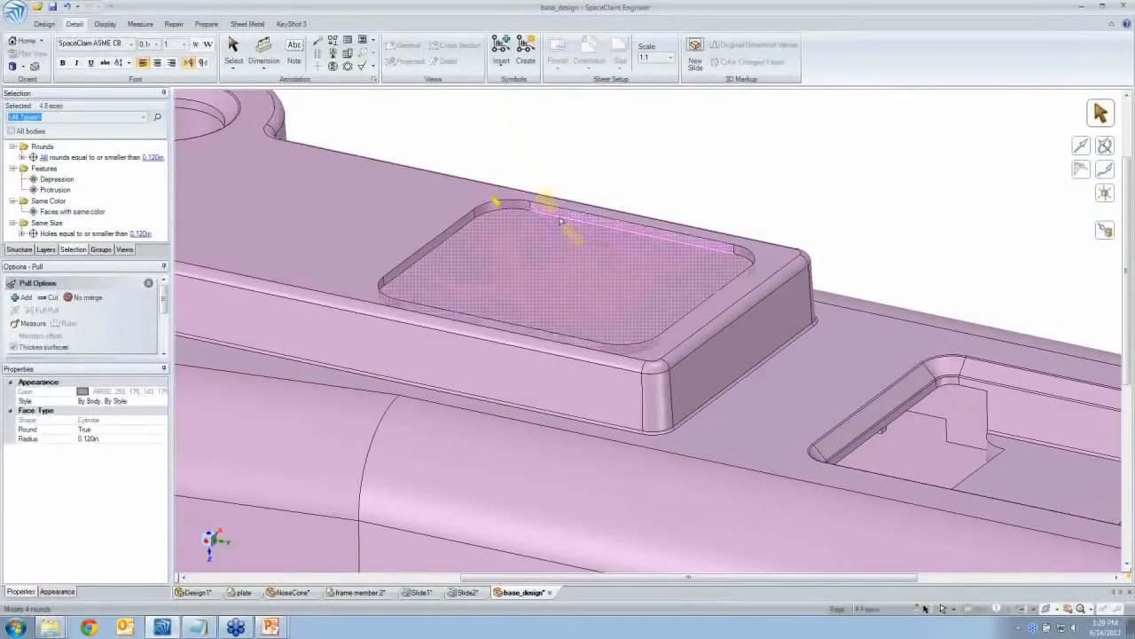
Round the upper and lower edge loops of the pocket with a 0.020 in radius
double_click(561, 218)
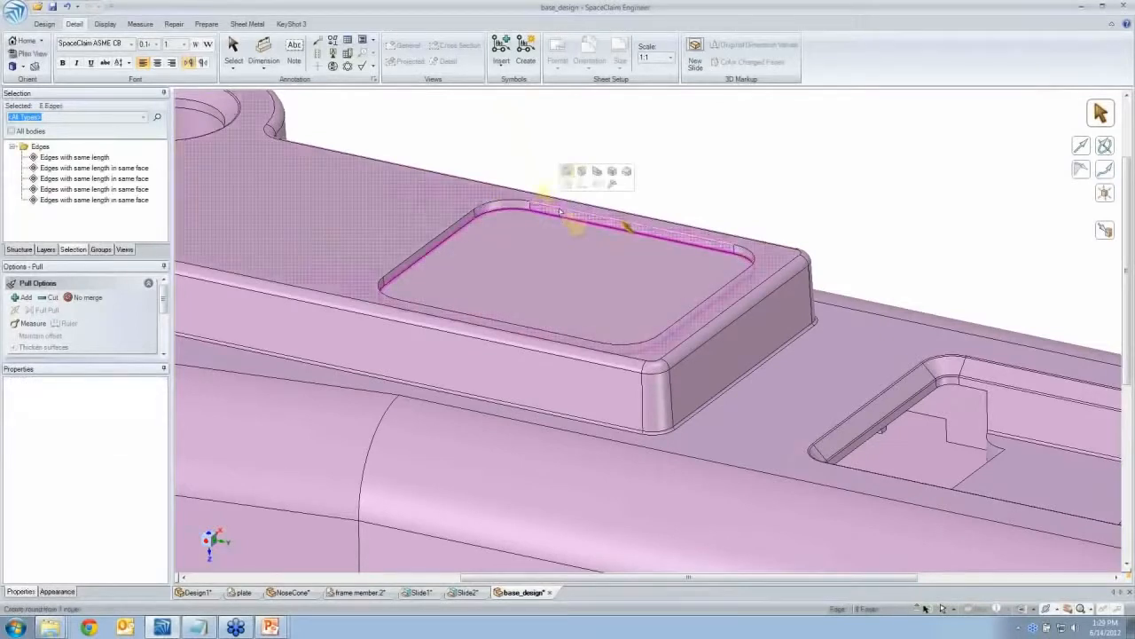
double_click(561, 209, "ctrl")
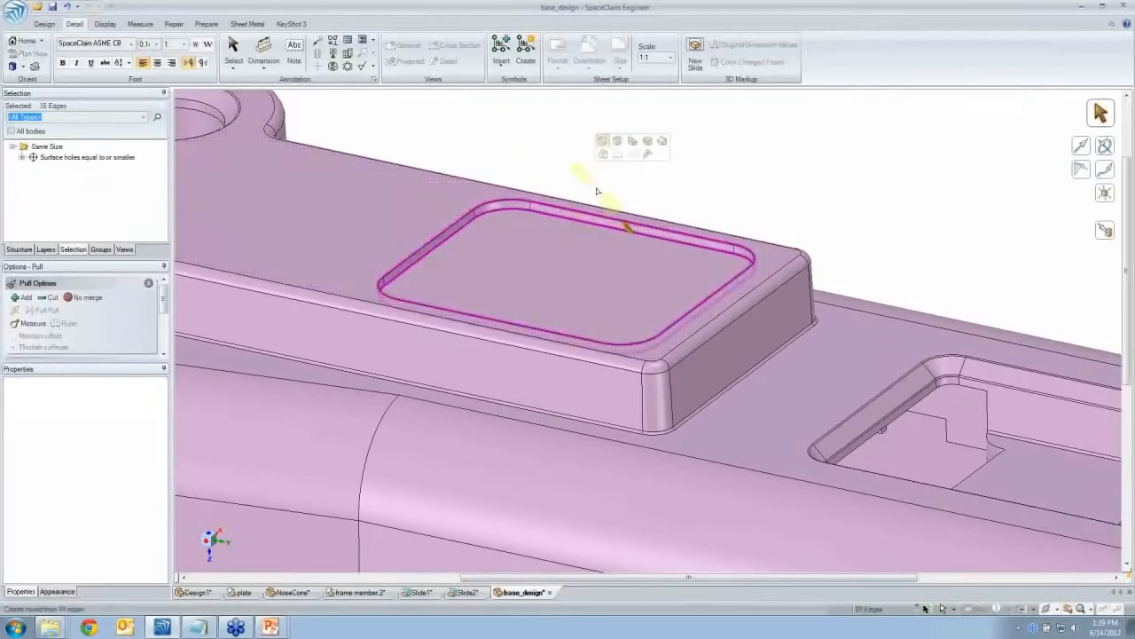
left_click_drag(597, 189, 585, 190)
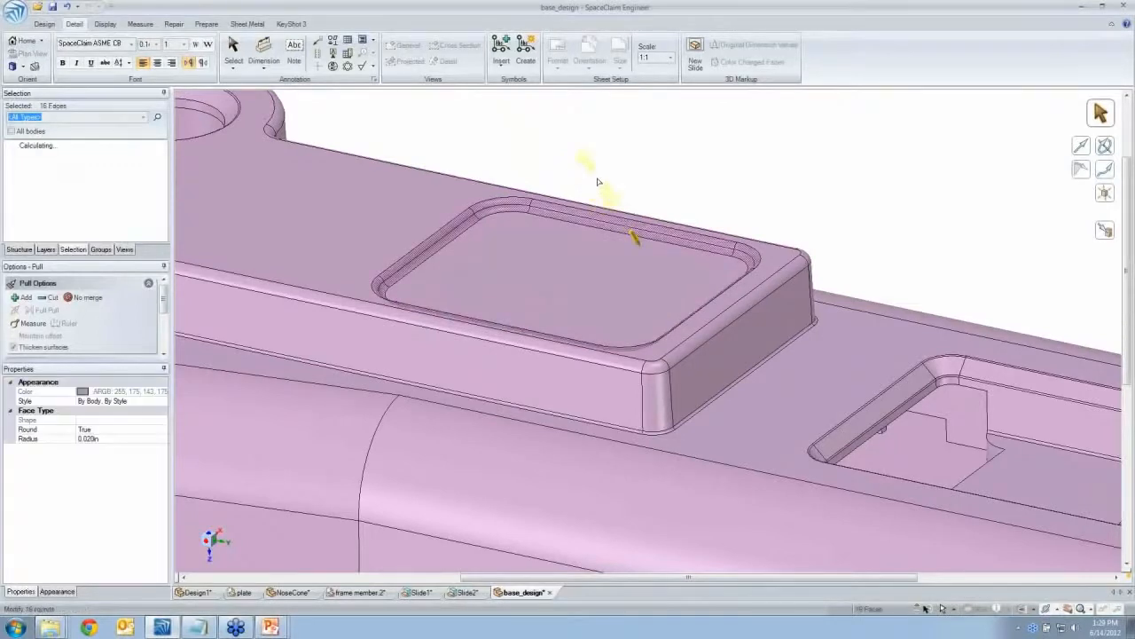
key("Escape")
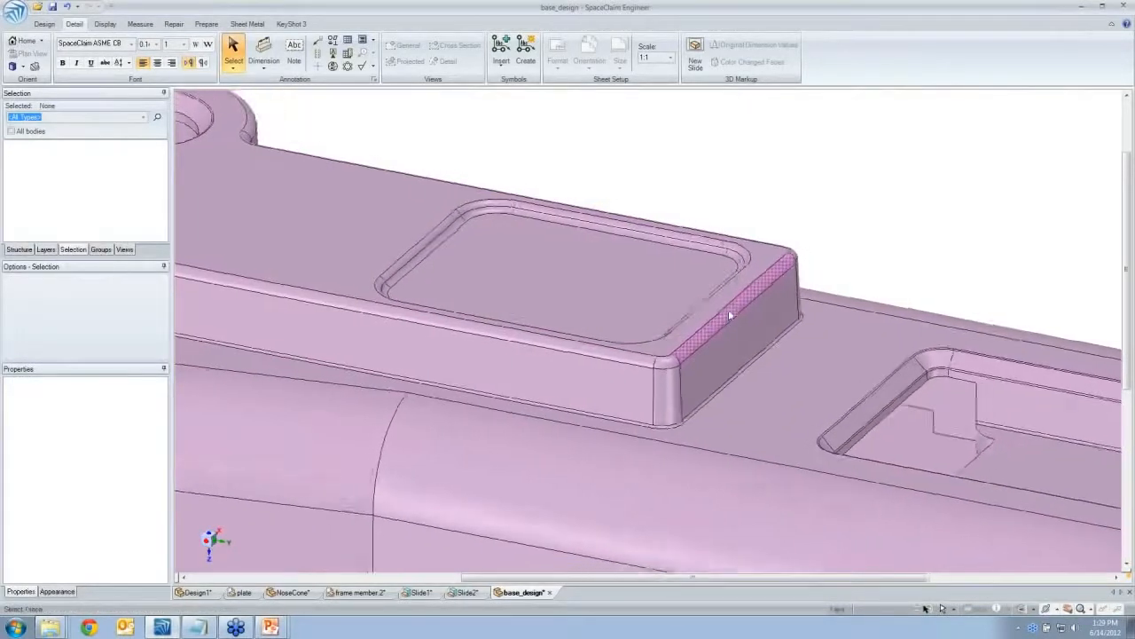
Try to move the raised pad's end faces and their rounds with the Move tool
middle_click_drag(729, 309, 654, 202)
mouse_move(655, 196)
left_mouse_down()
mouse_move(760, 314)
mouse_move(802, 411)
left_mouse_up()
middle_click_drag(802, 411, 754, 319)
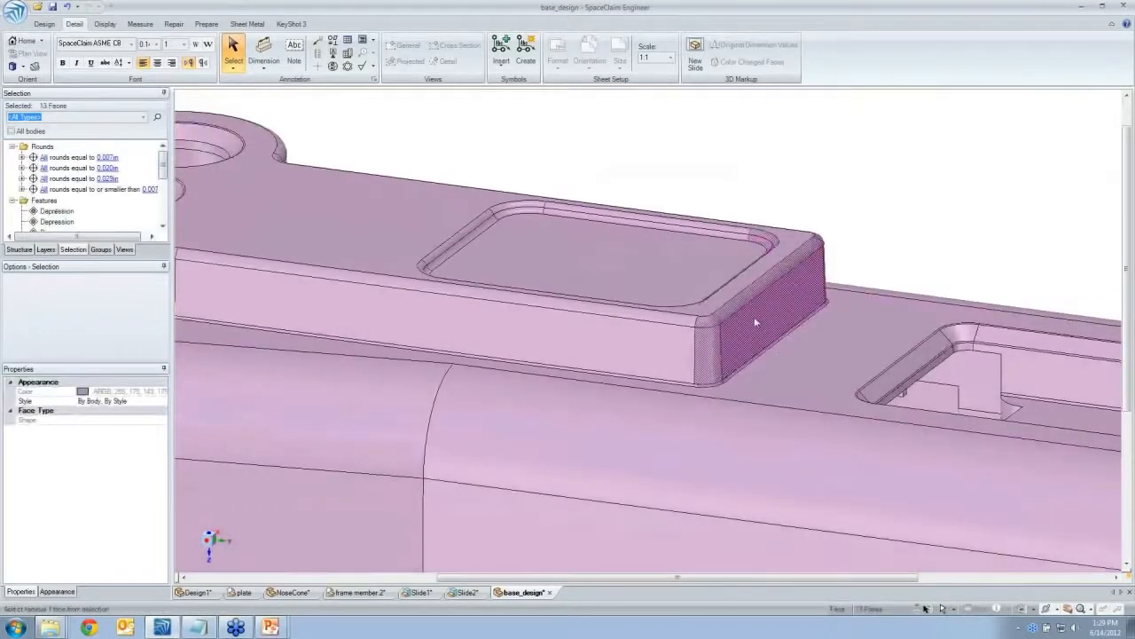
left_click(755, 320, "ctrl")
key("m")
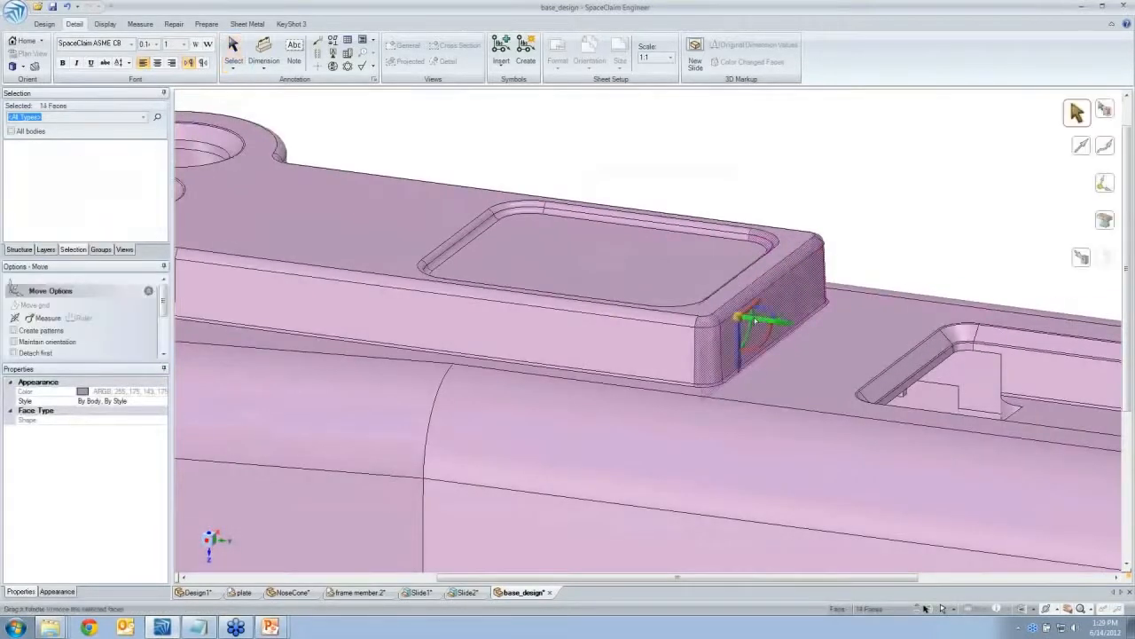
left_click(649, 329, "ctrl")
left_click(648, 326, "alt")
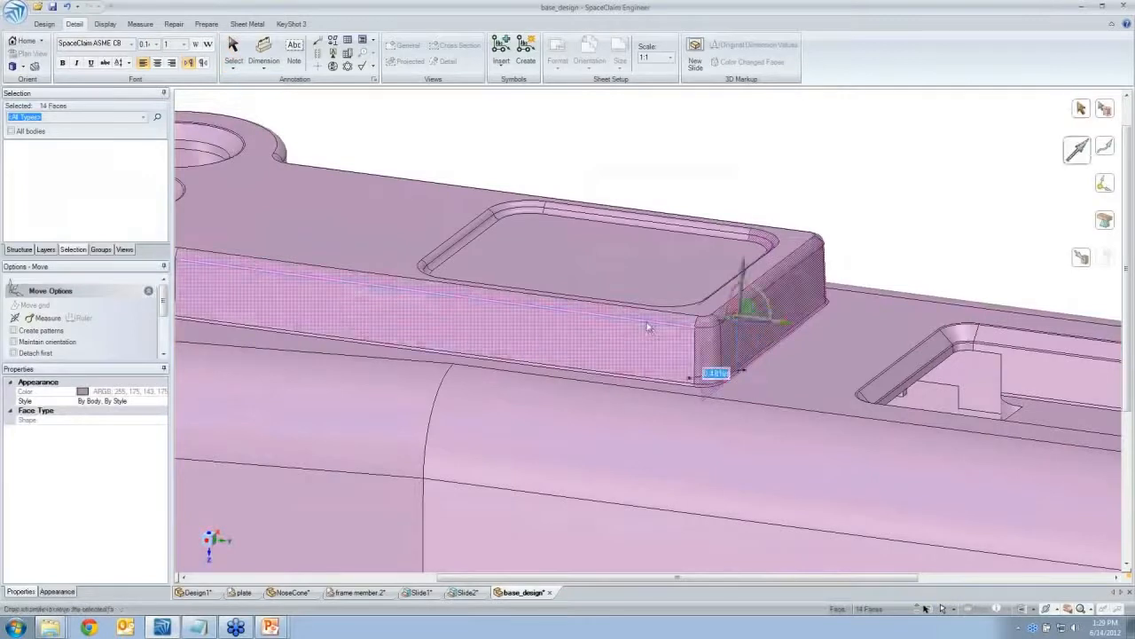
left_click(794, 327)
left_click_drag(792, 277, 779, 206)
left_click(824, 208)
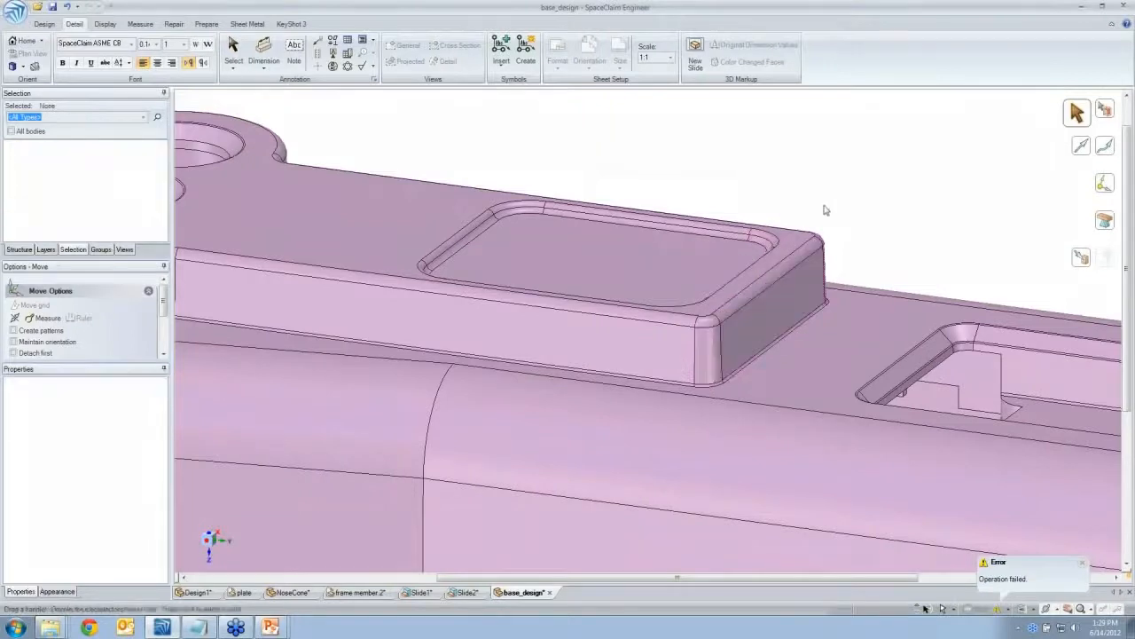
right_click_drag(824, 207, 813, 166)
middle_click_drag(814, 165, 744, 194)
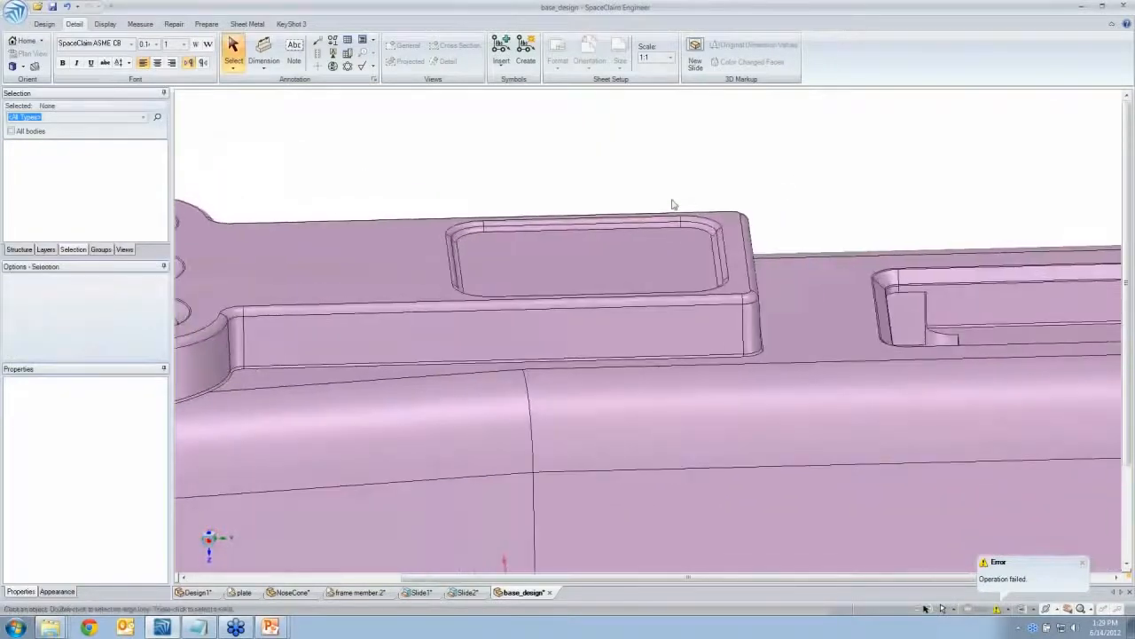
middle_click_drag(672, 201, 675, 200)
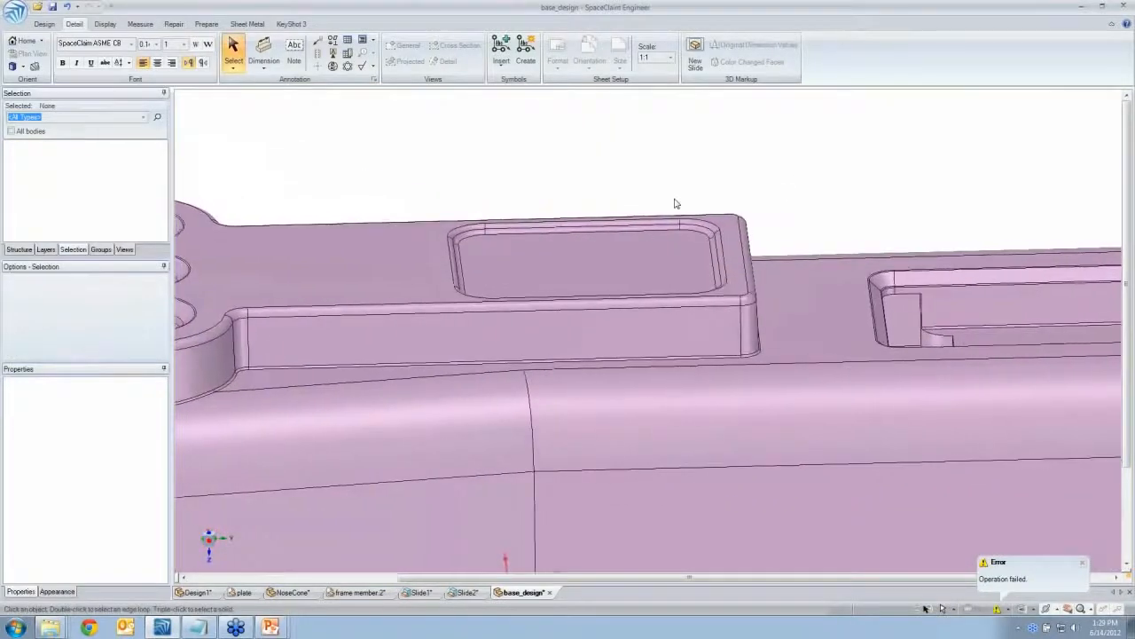
left_click(628, 252)
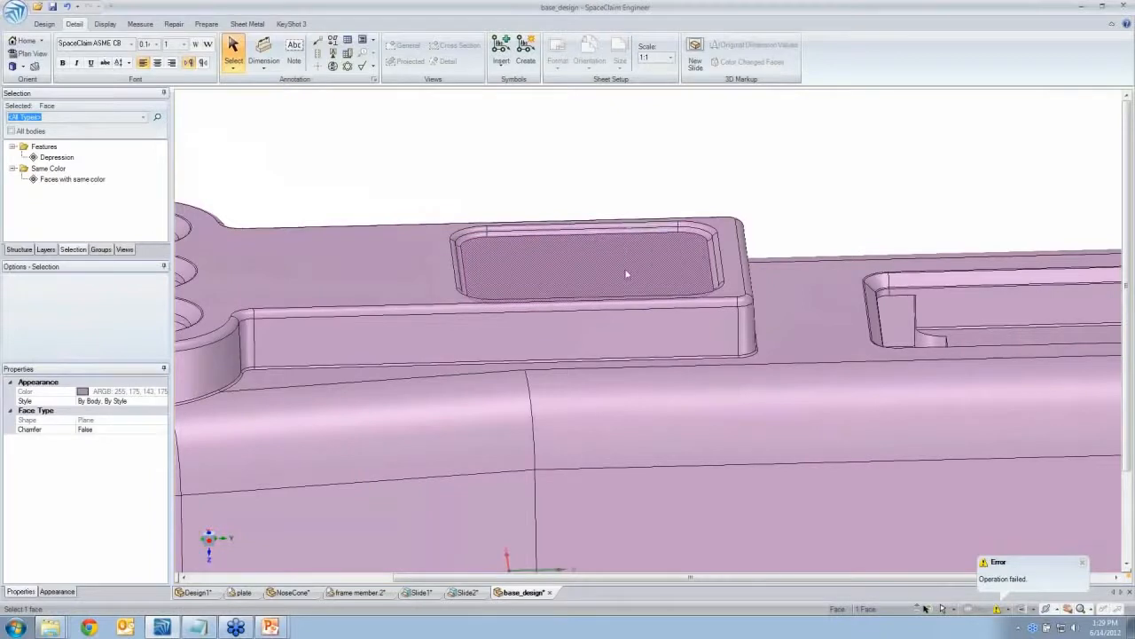
key("m")
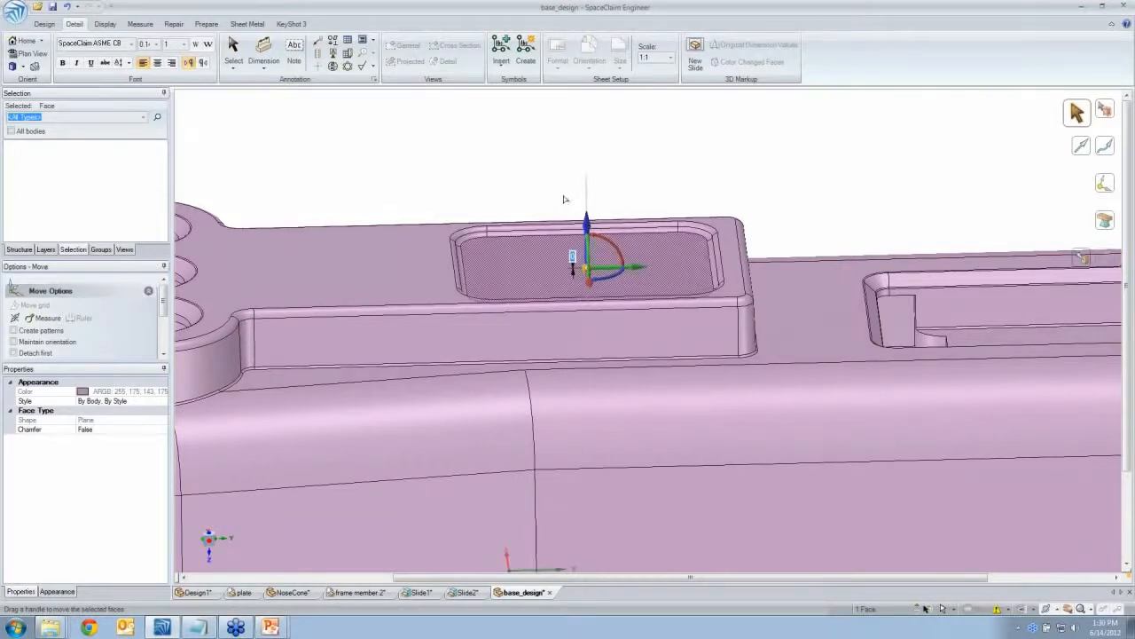
key("Escape")
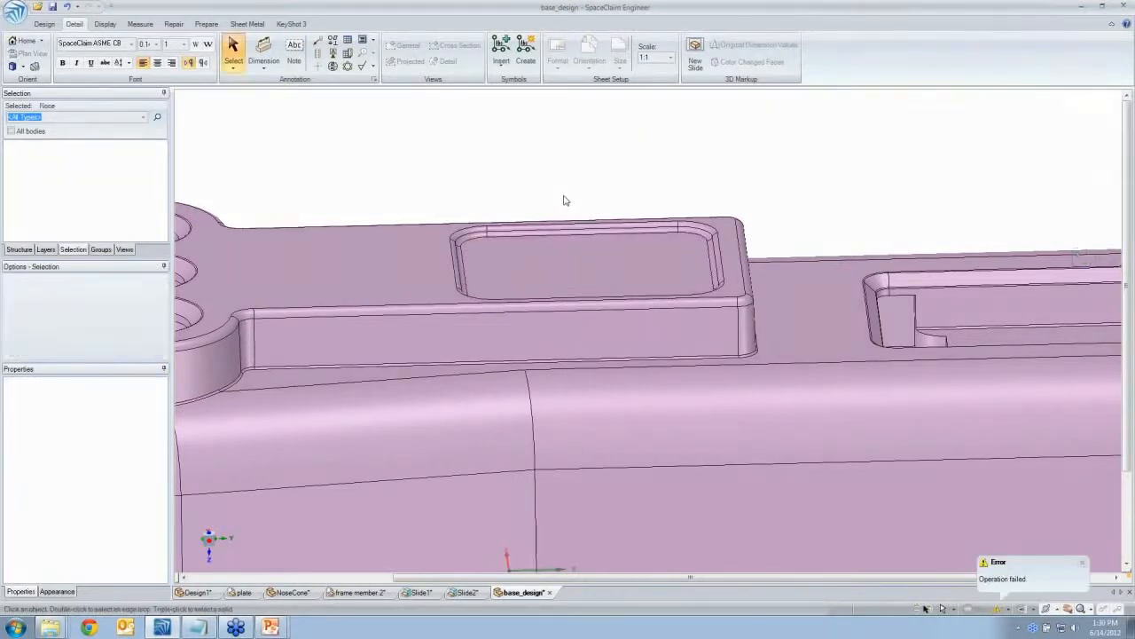
Undo the rounds on the pocket's upper and lower edge loops
middle_click_drag(560, 208, 485, 233)
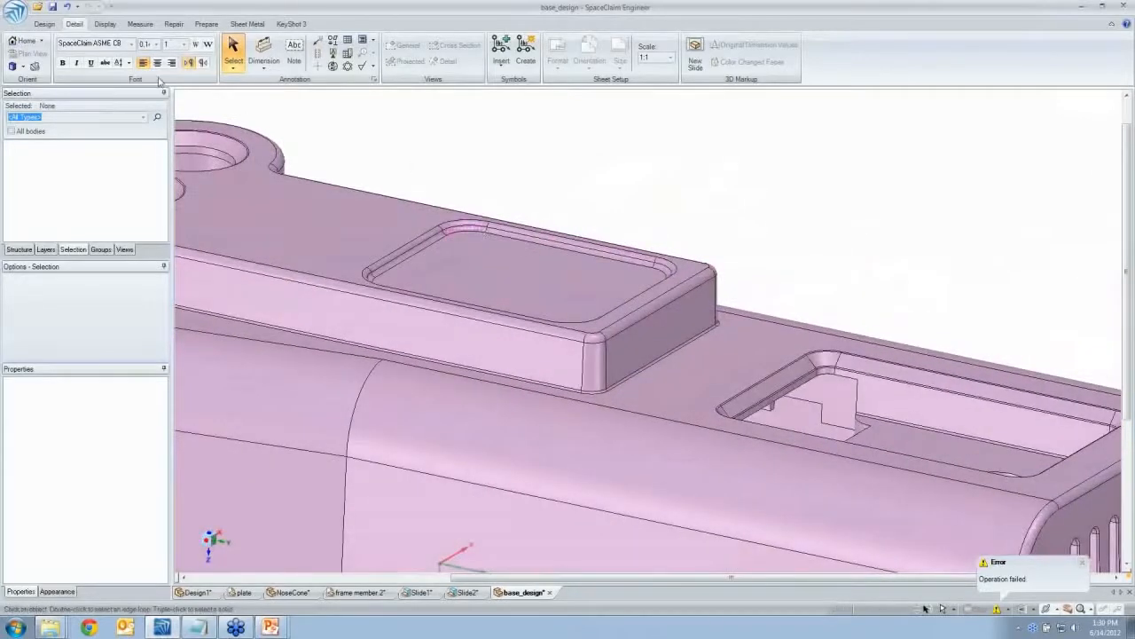
left_click(65, 7)
left_click(66, 8)
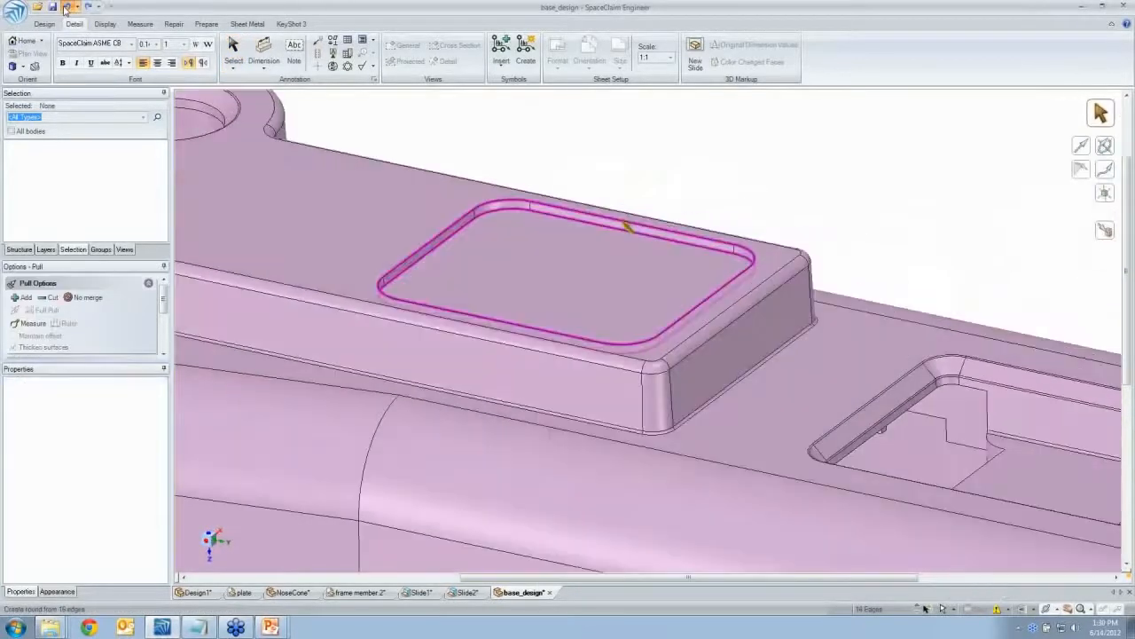
Adjust the pocket's depth slightly by pulling its floor face
left_click(545, 229)
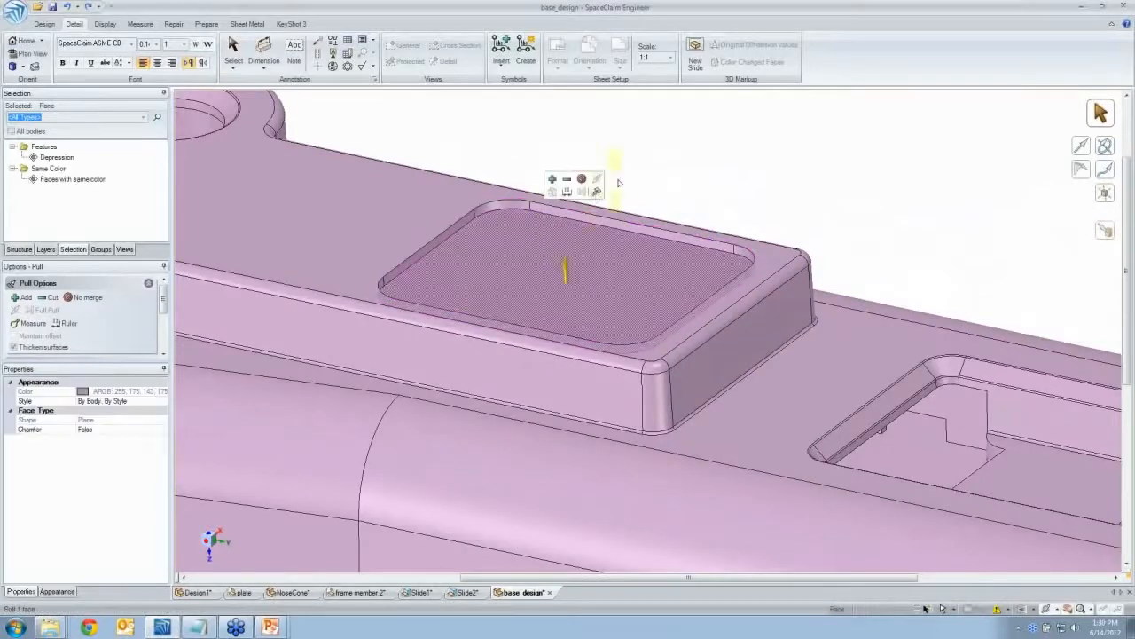
left_click_drag(683, 181, 682, 185)
left_click(691, 192)
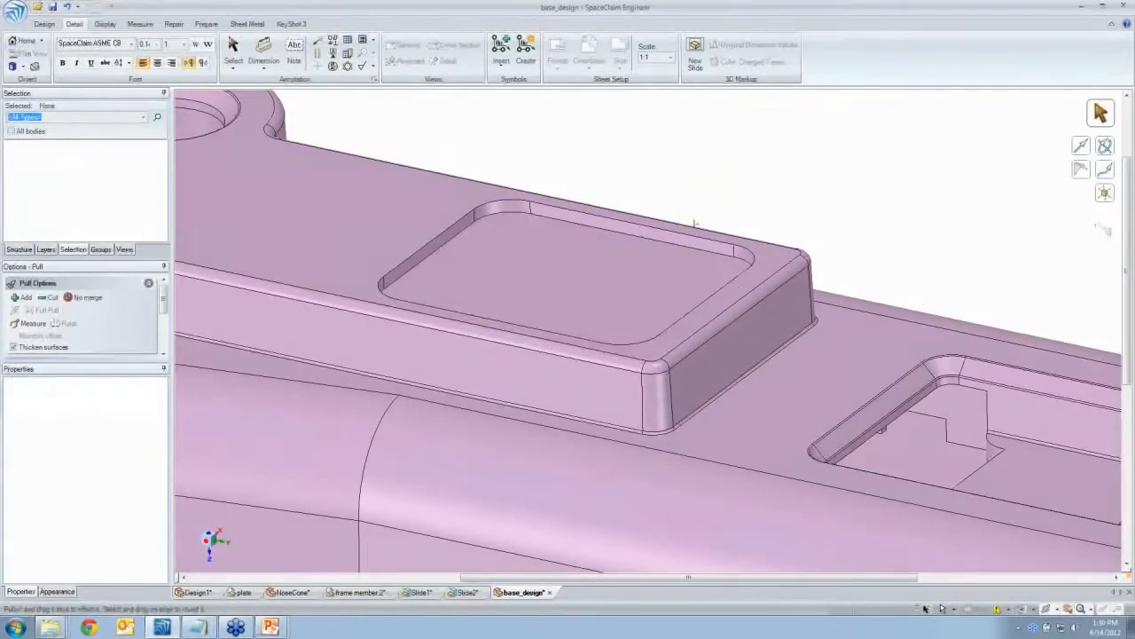
Select the raised pad's end faces with their rounds and move them outward about 0.07 in, lengthening the pad and its pocket
mouse_move(693, 221)
middle_mouse_down()
mouse_move(691, 240)
mouse_move(697, 233)
middle_mouse_up()
key("s")
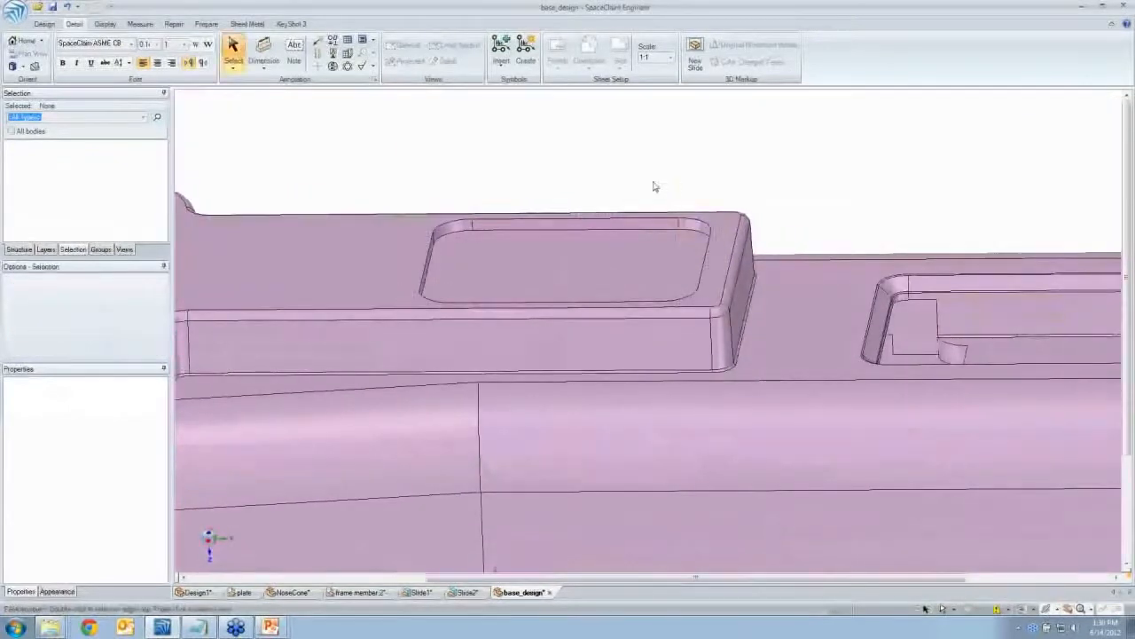
left_click_drag(654, 183, 779, 392)
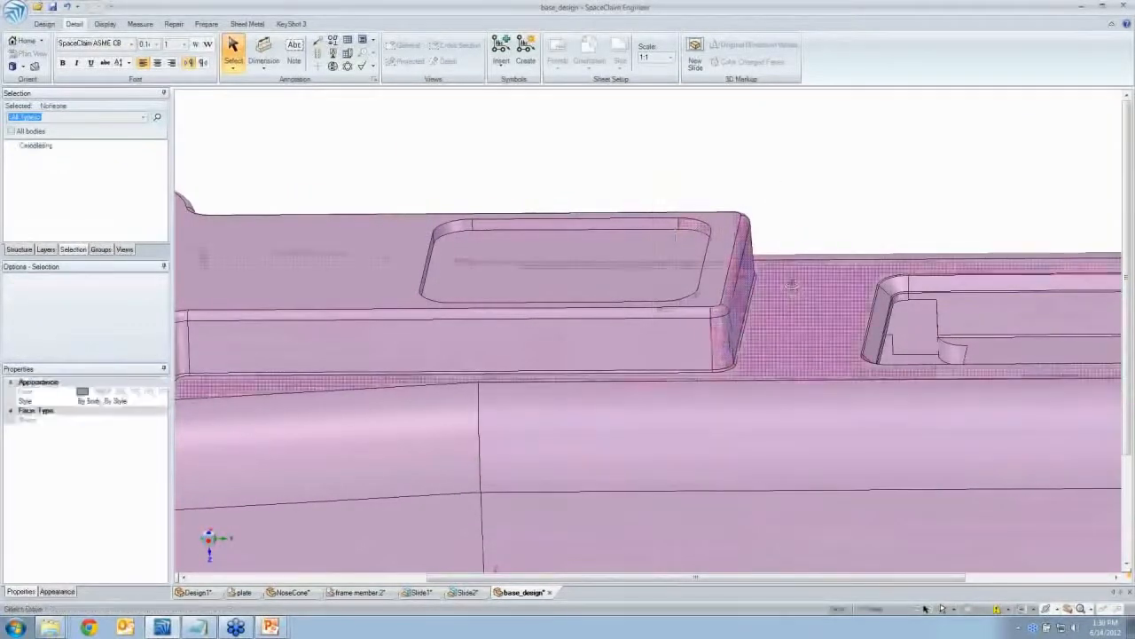
middle_click_drag(779, 392, 722, 286)
left_click(717, 281, "ctrl")
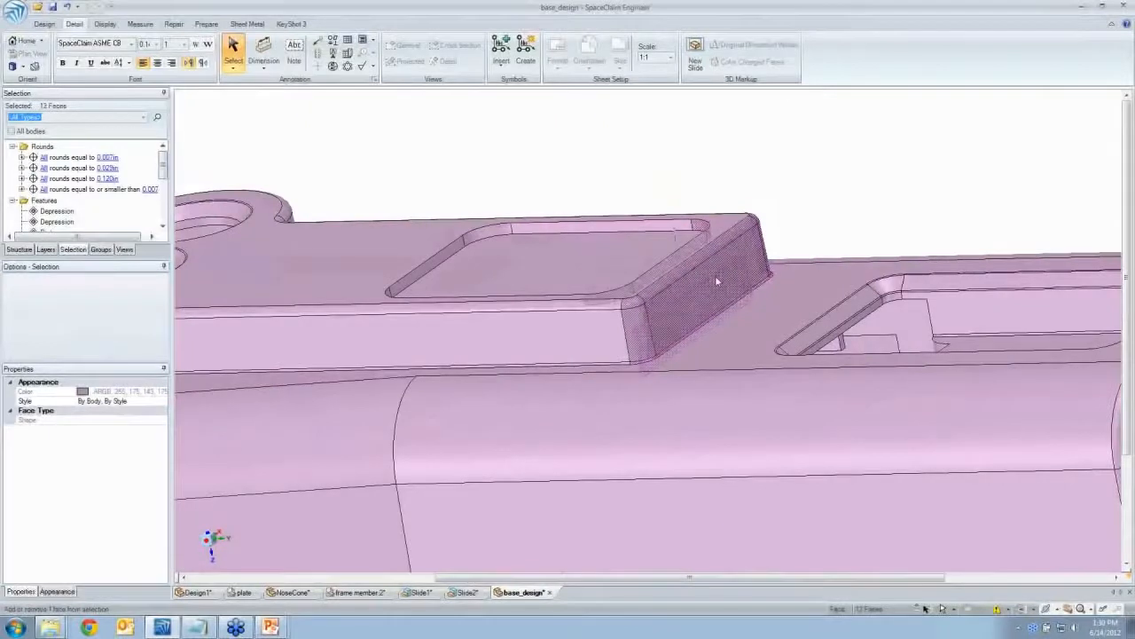
key("m")
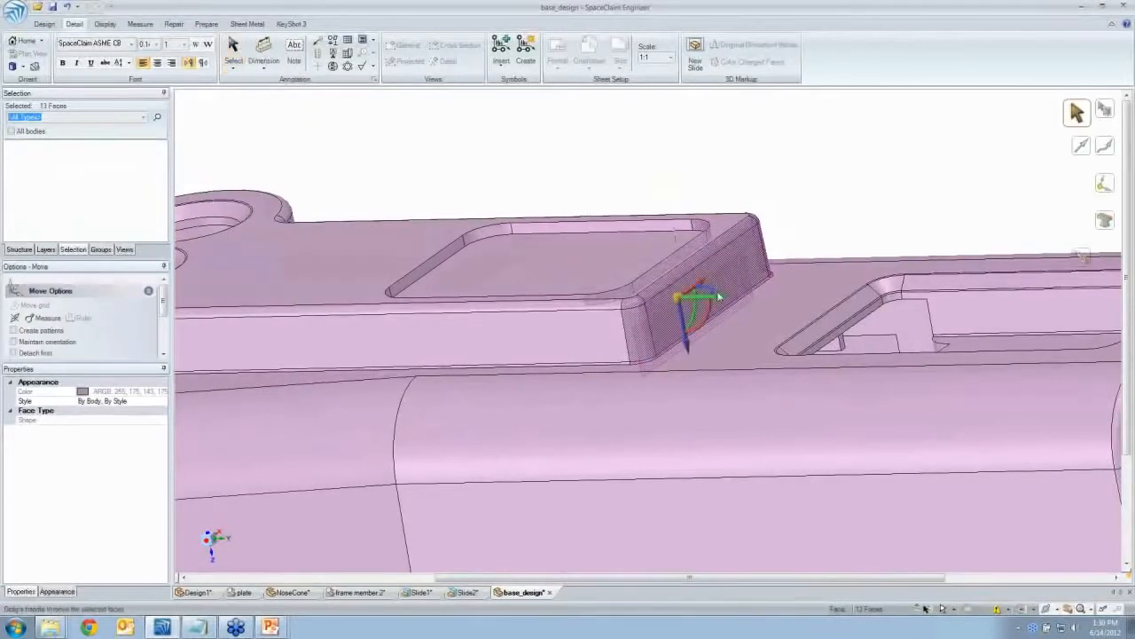
middle_click_drag(720, 297, 719, 300)
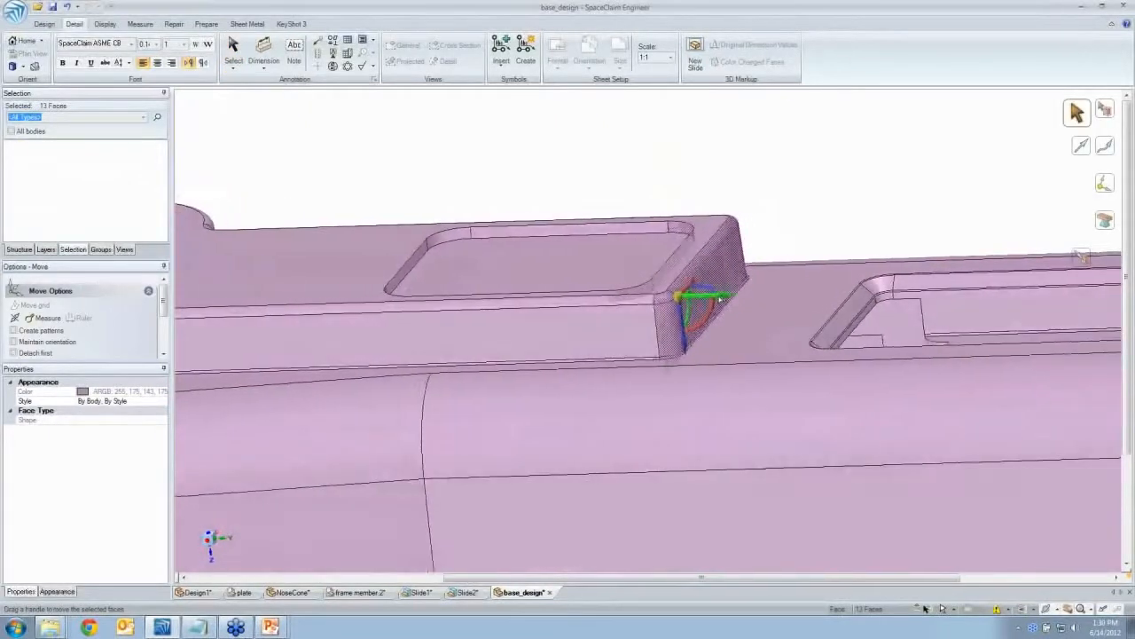
left_click_drag(724, 299, 745, 298)
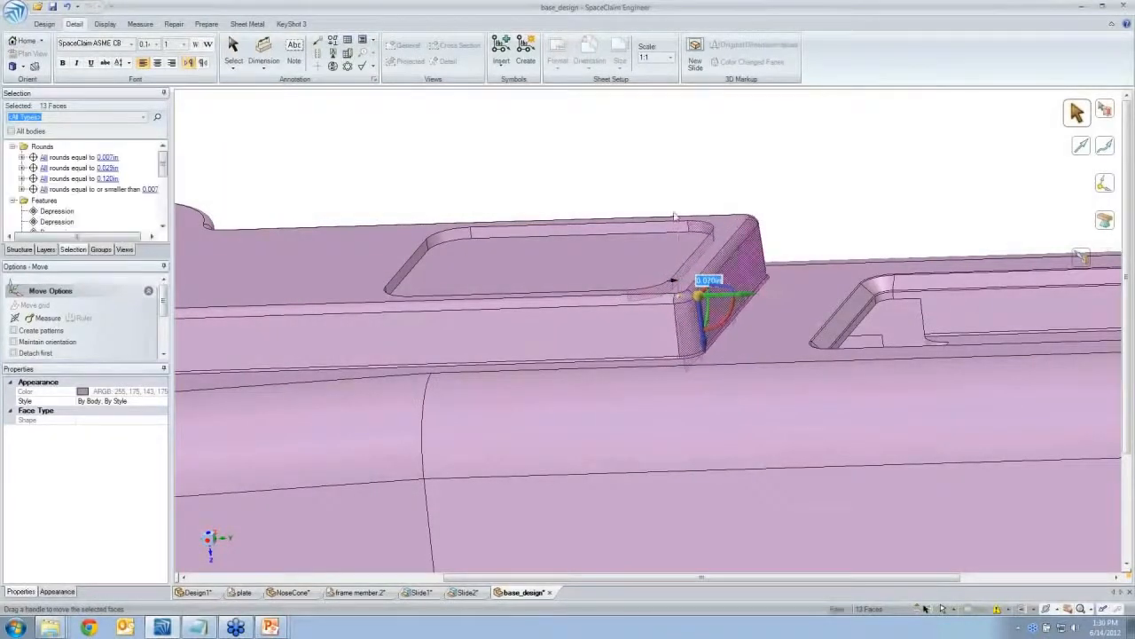
left_click(637, 184)
Pull small rounds along the upper and lower edge loops of the lengthened pocket
key("p")
double_click(650, 223)
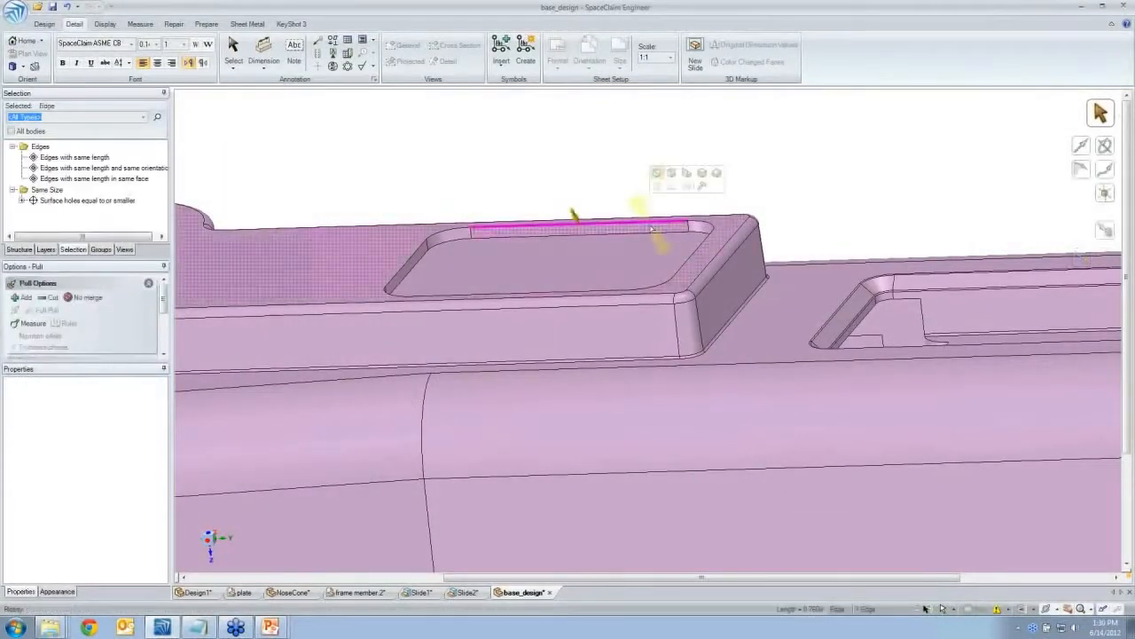
left_click(651, 233)
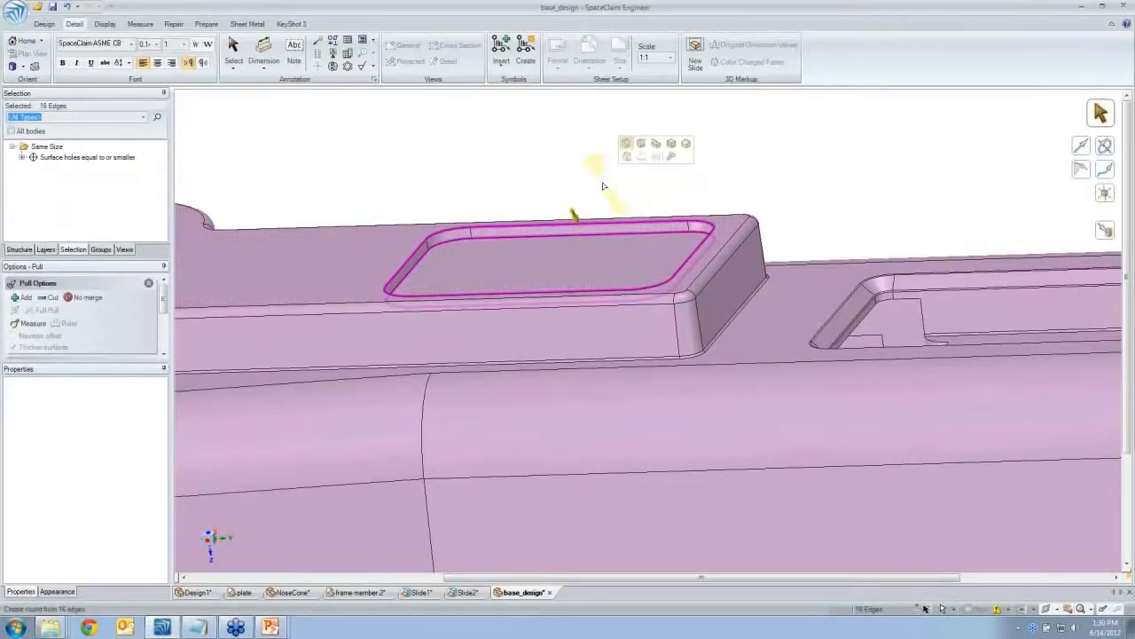
left_click_drag(606, 186, 618, 190)
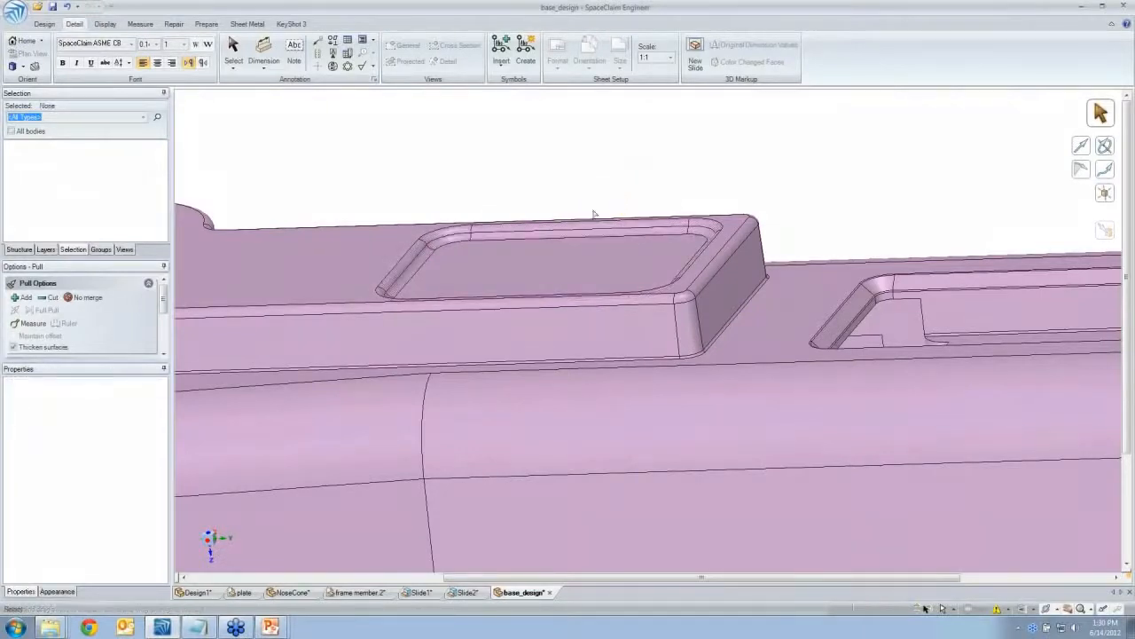
Run a draft analysis on the housing body and examine the faces of its open interior
scroll(578, 272, "down", 6)
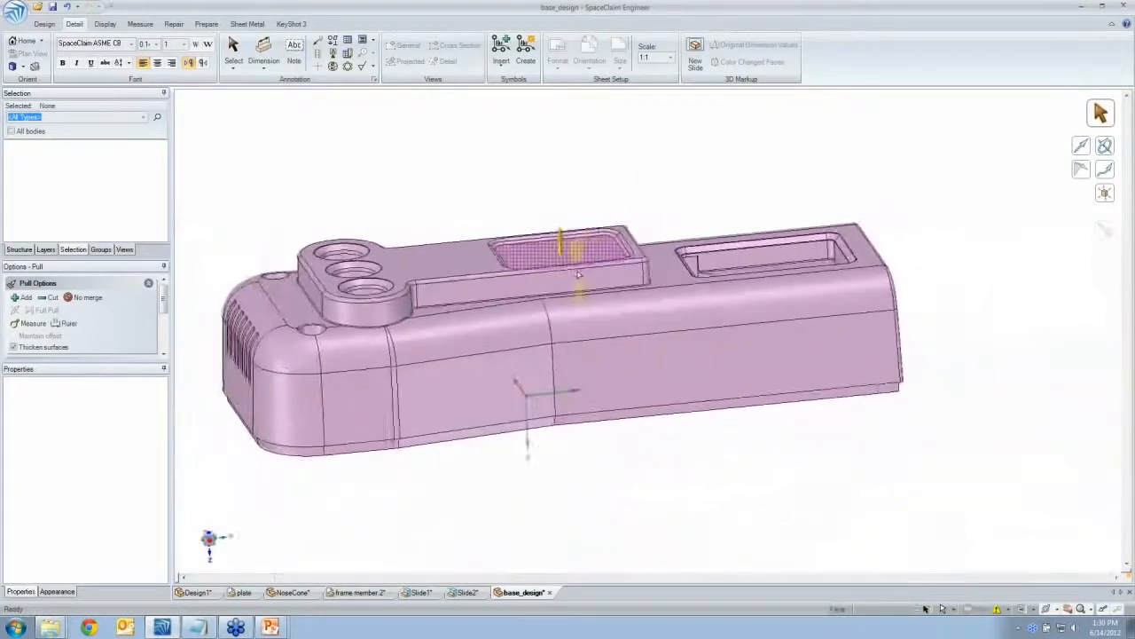
key("s")
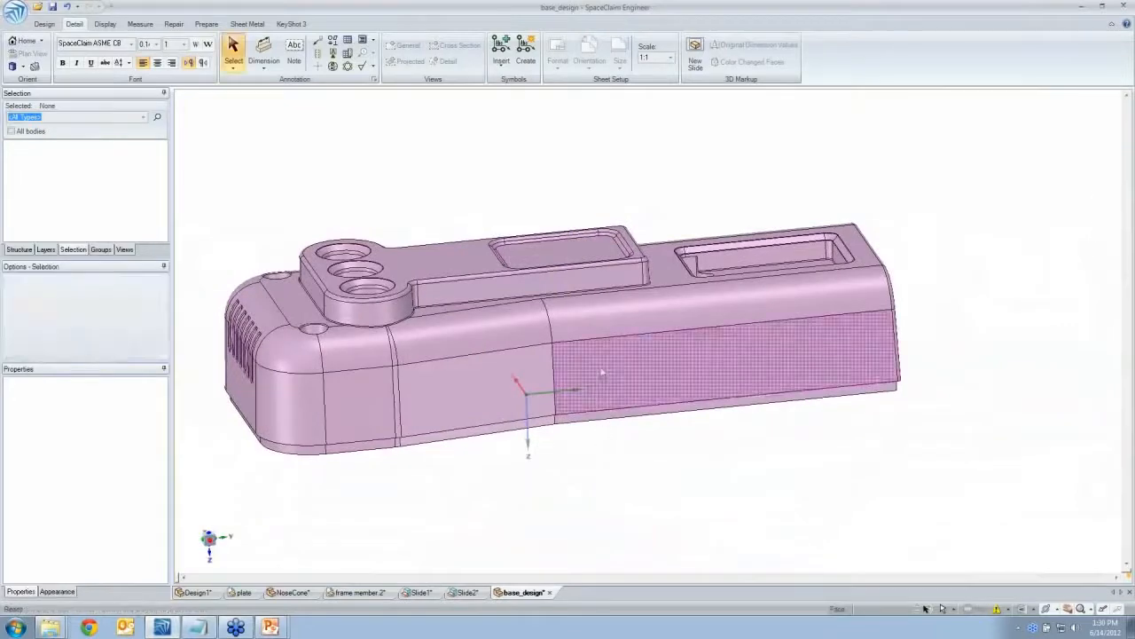
middle_click_drag(602, 373, 562, 248)
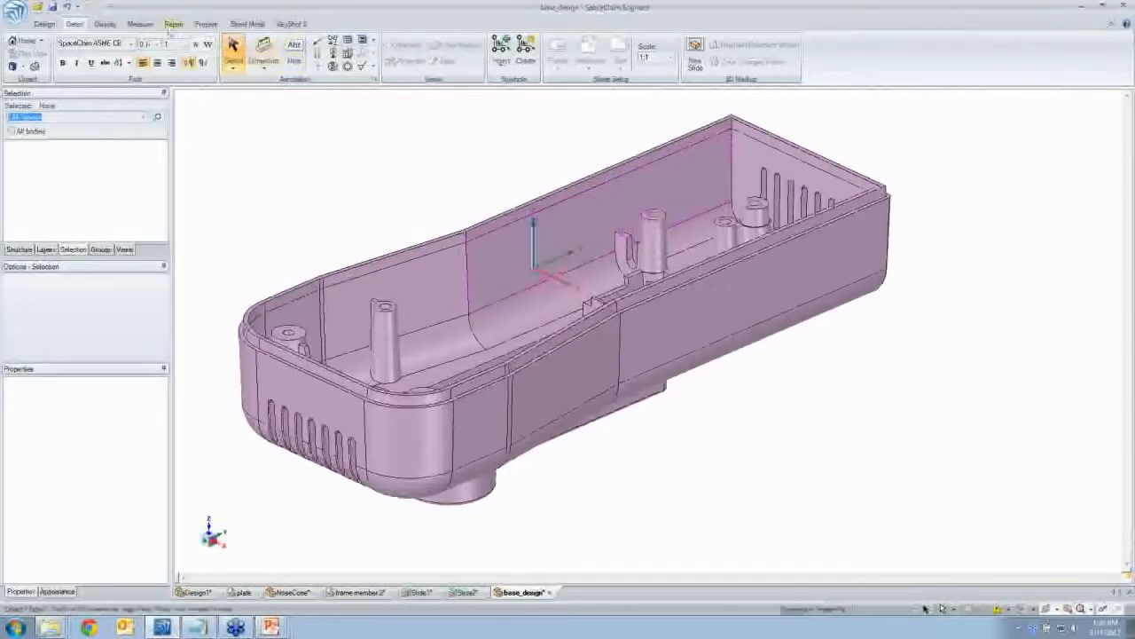
left_click(142, 25)
left_click(347, 45)
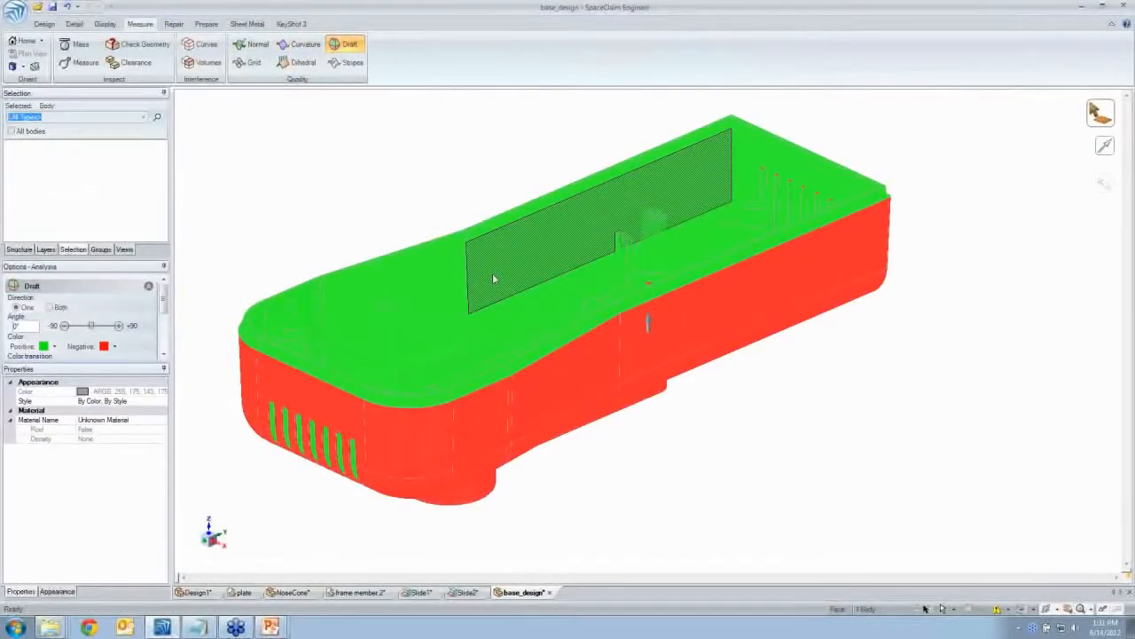
middle_click_drag(494, 279, 271, 313)
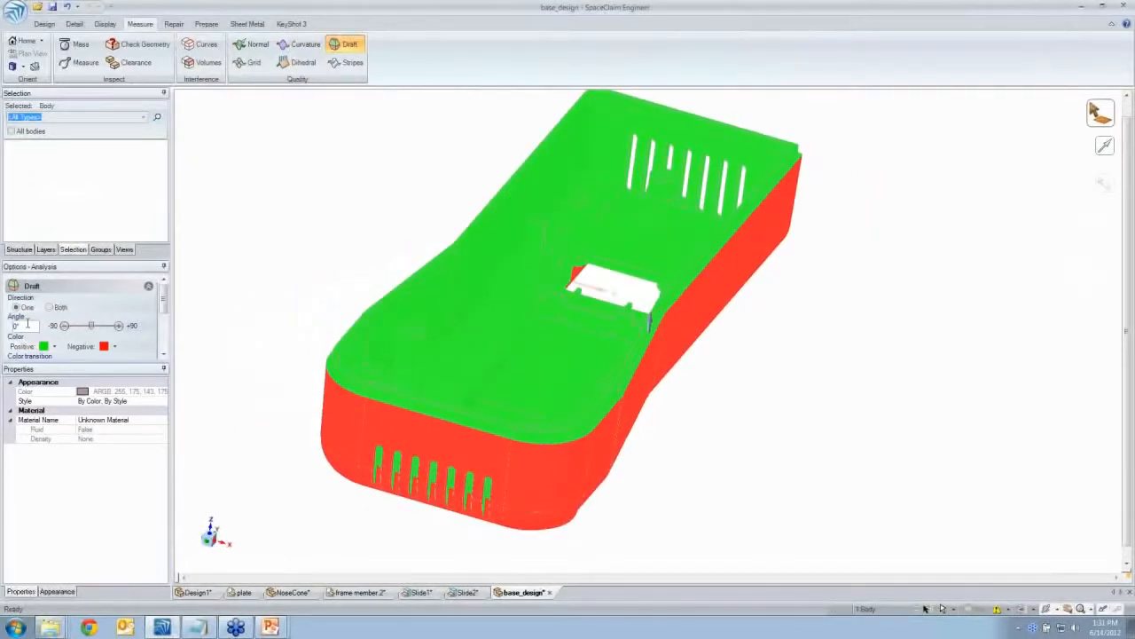
Check the housing's draft against a 2° angle, examine the inner rim and ribs, and close the analysis
left_click_drag(27, 325, 8, 325)
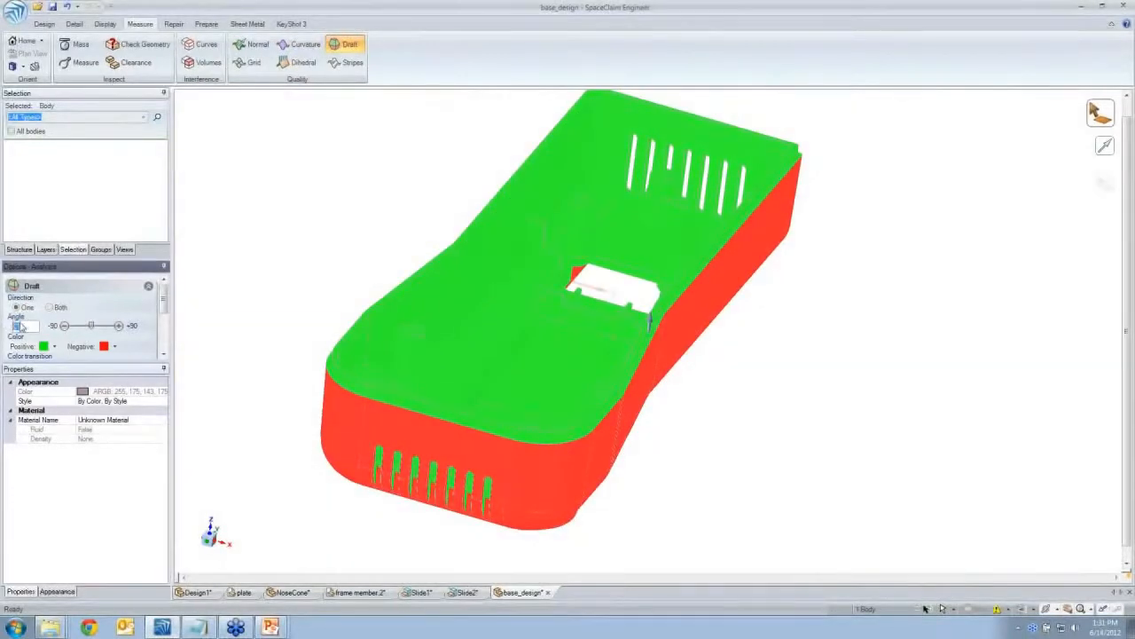
type("2")
key("Return")
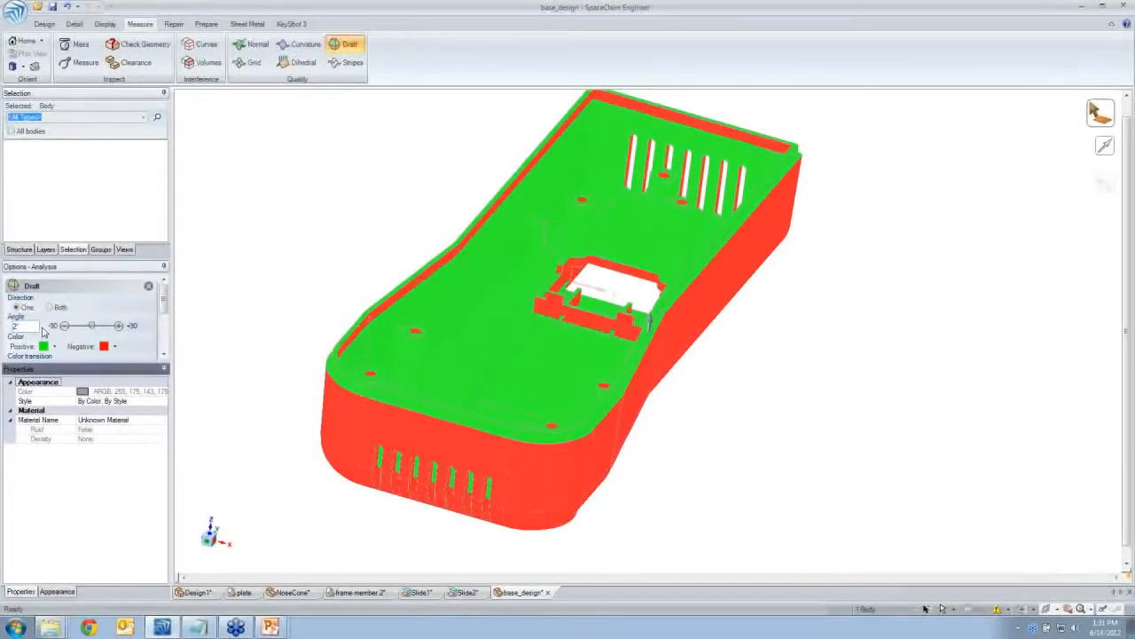
middle_click_drag(284, 262, 282, 263)
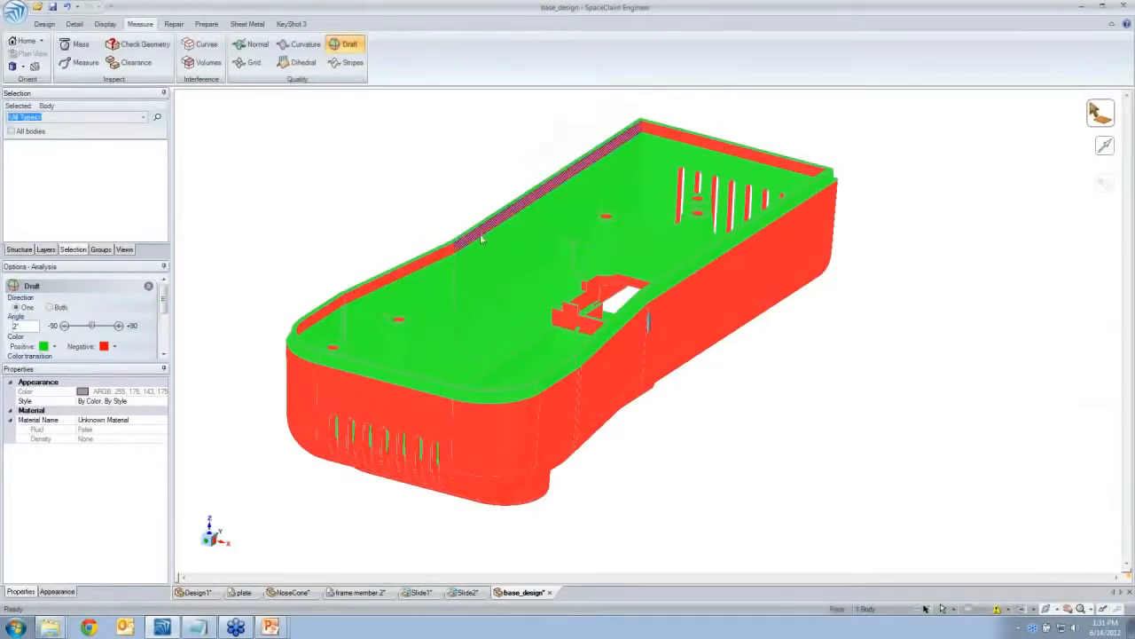
middle_click_drag(479, 238, 657, 268)
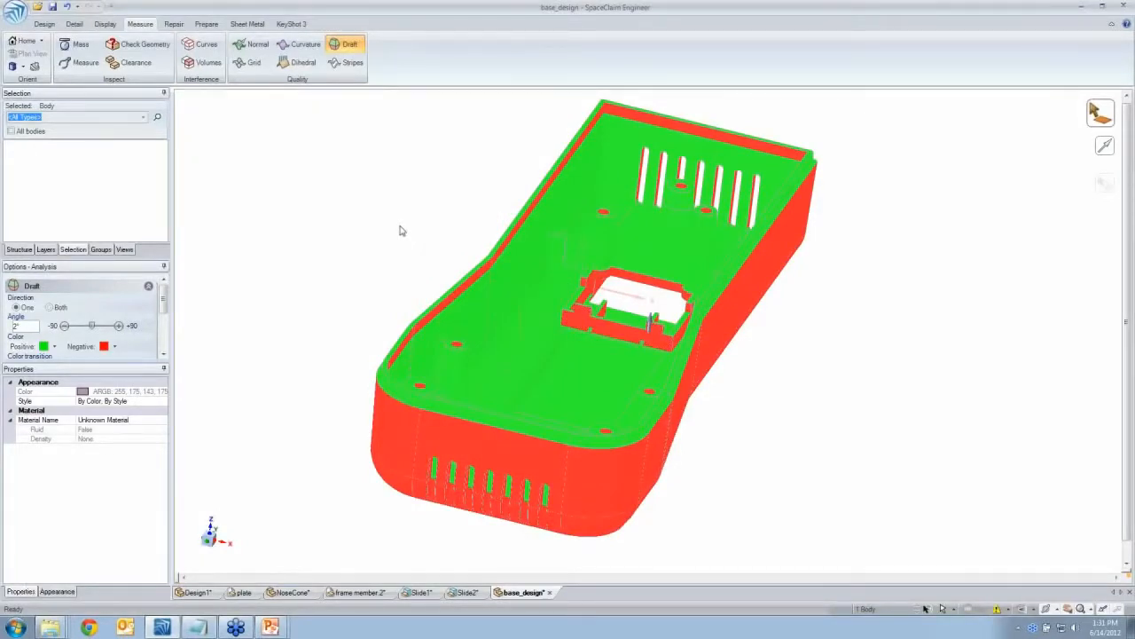
key("Escape")
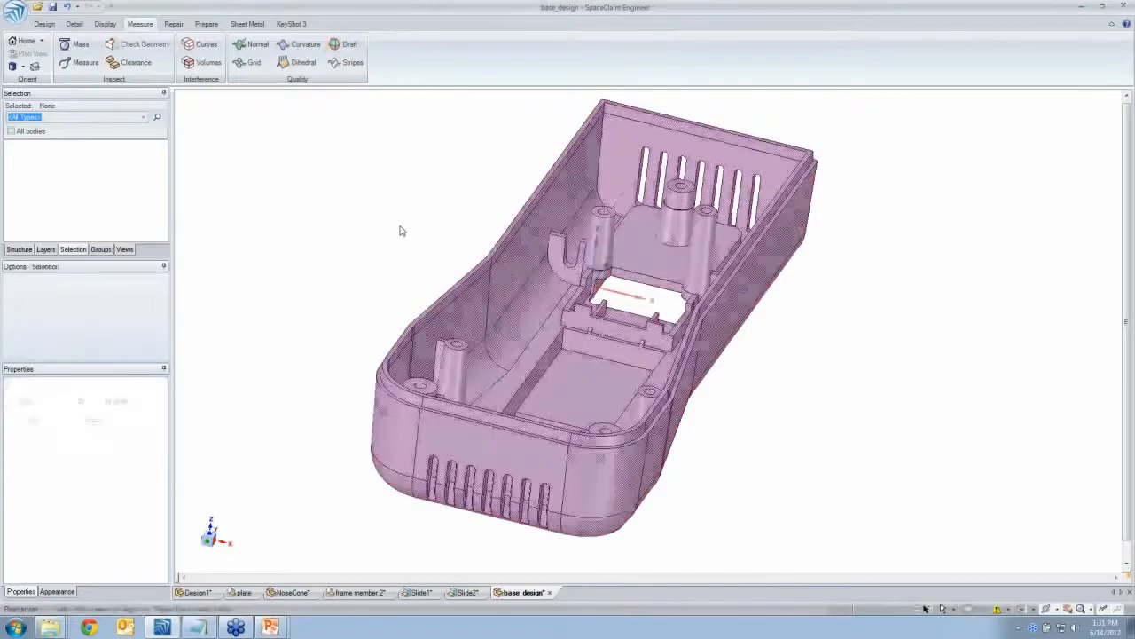
Select the chain of narrow faces around the housing's inner rim and remove them with Fill
middle_click_drag(405, 243, 473, 278)
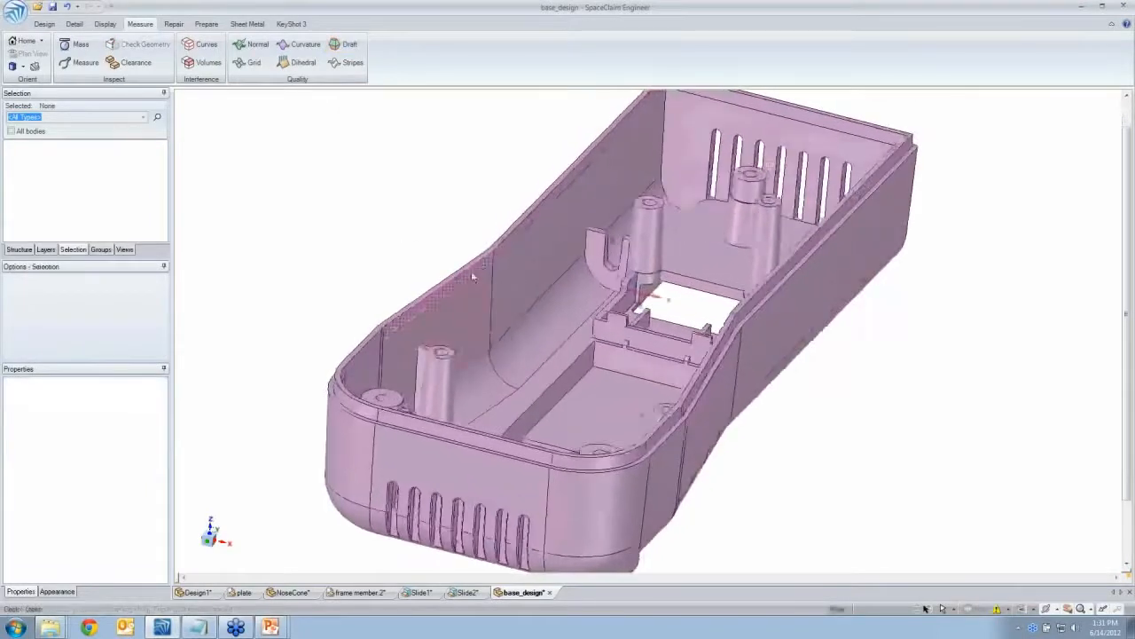
left_click(471, 270)
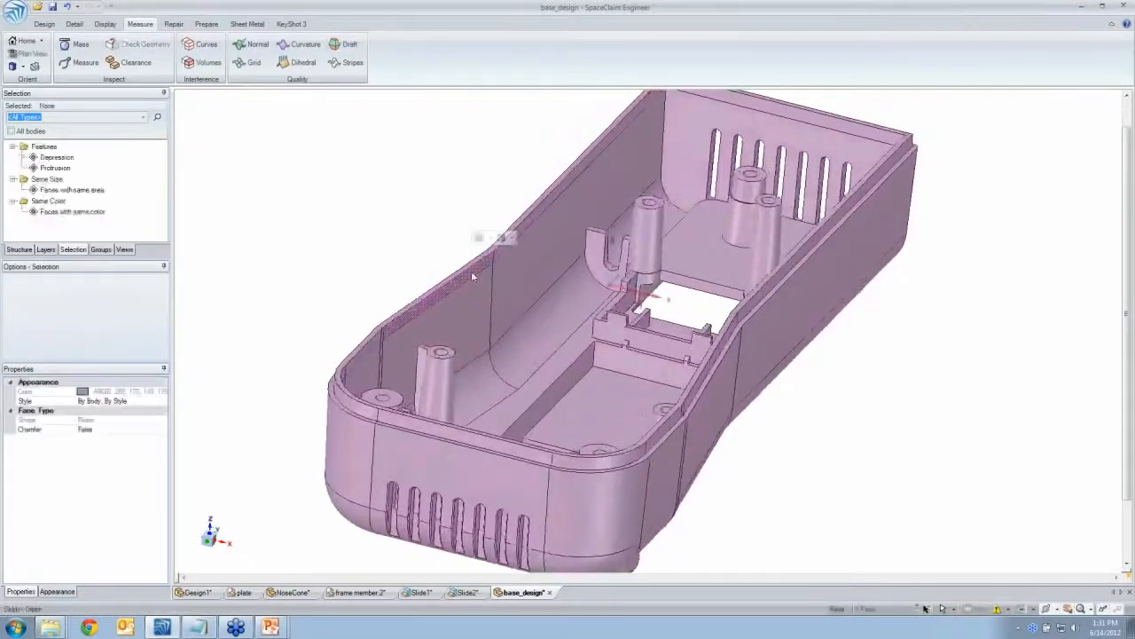
double_click(511, 245, "ctrl")
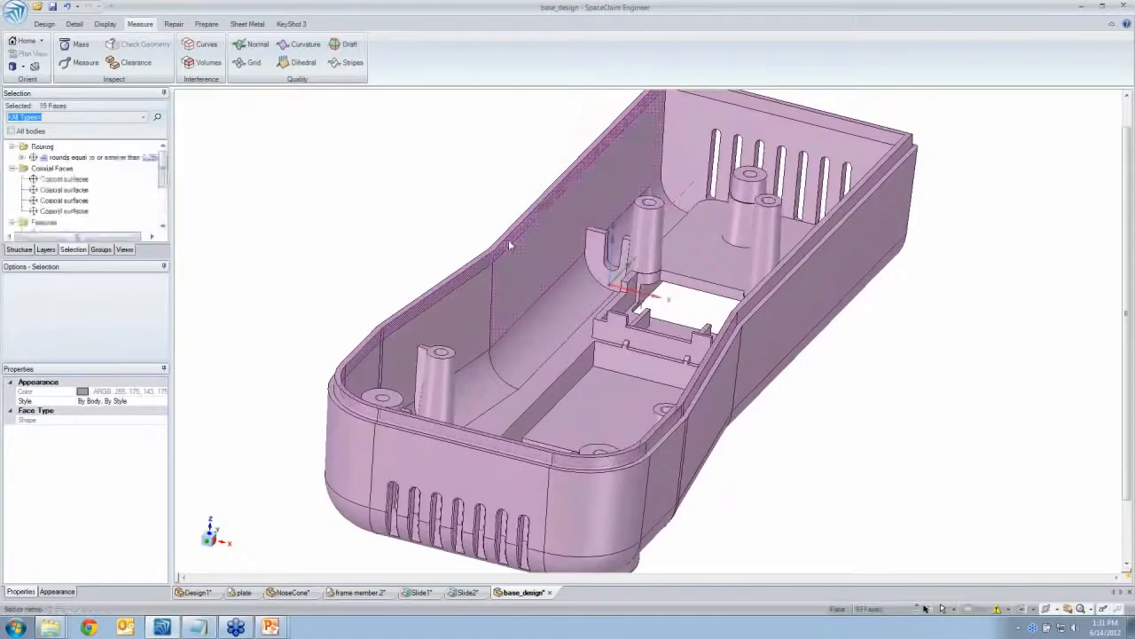
middle_click_drag(611, 225, 648, 168)
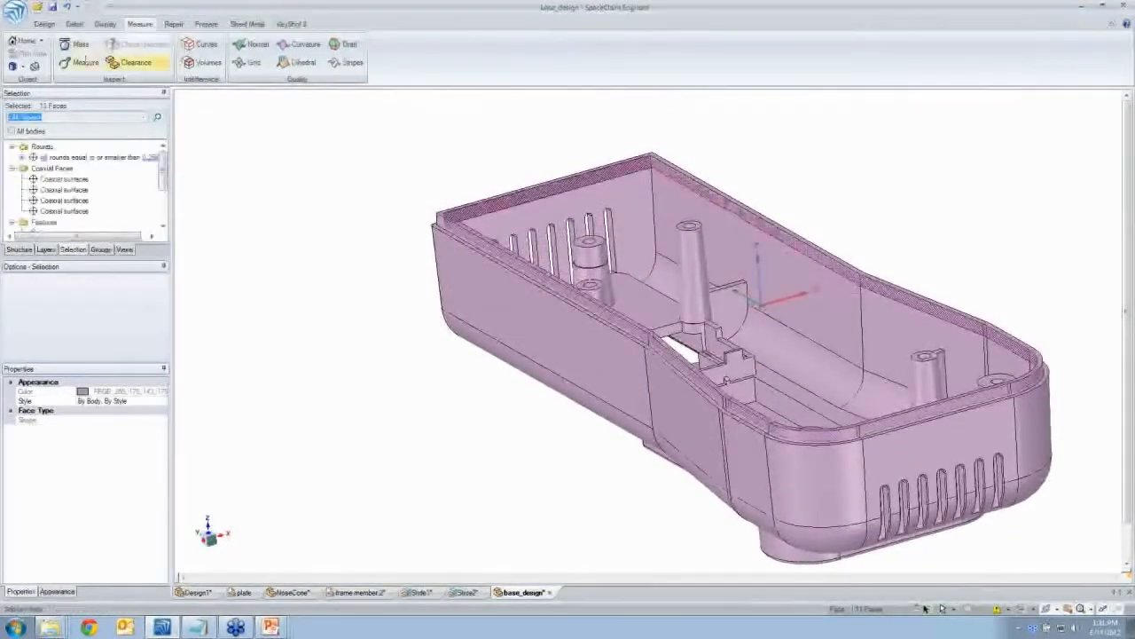
left_click(49, 25)
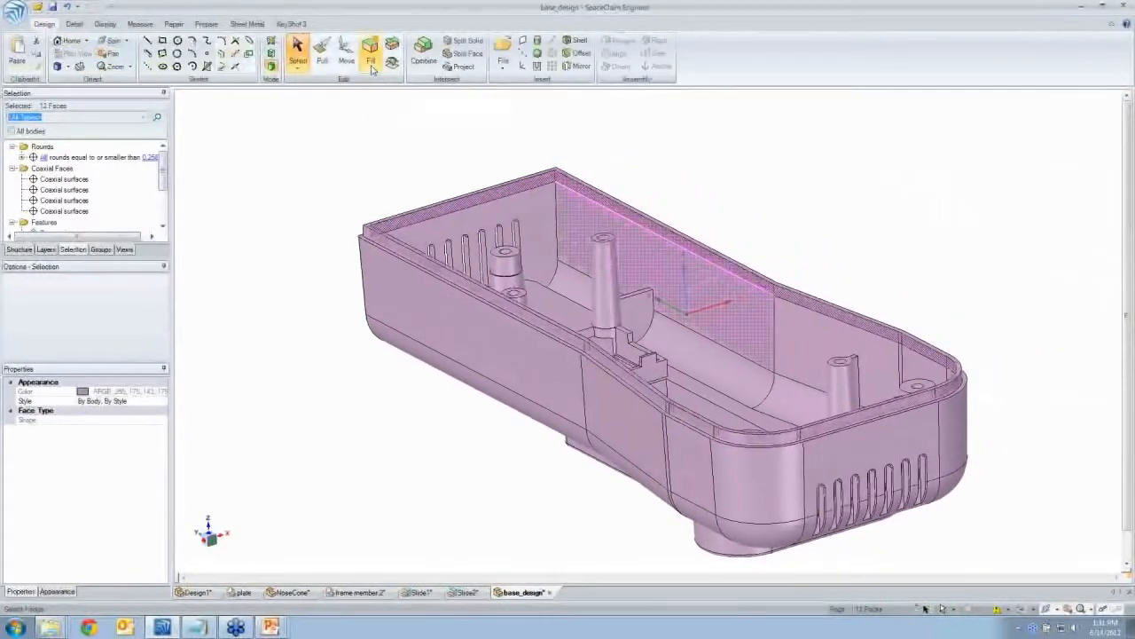
left_click(743, 127)
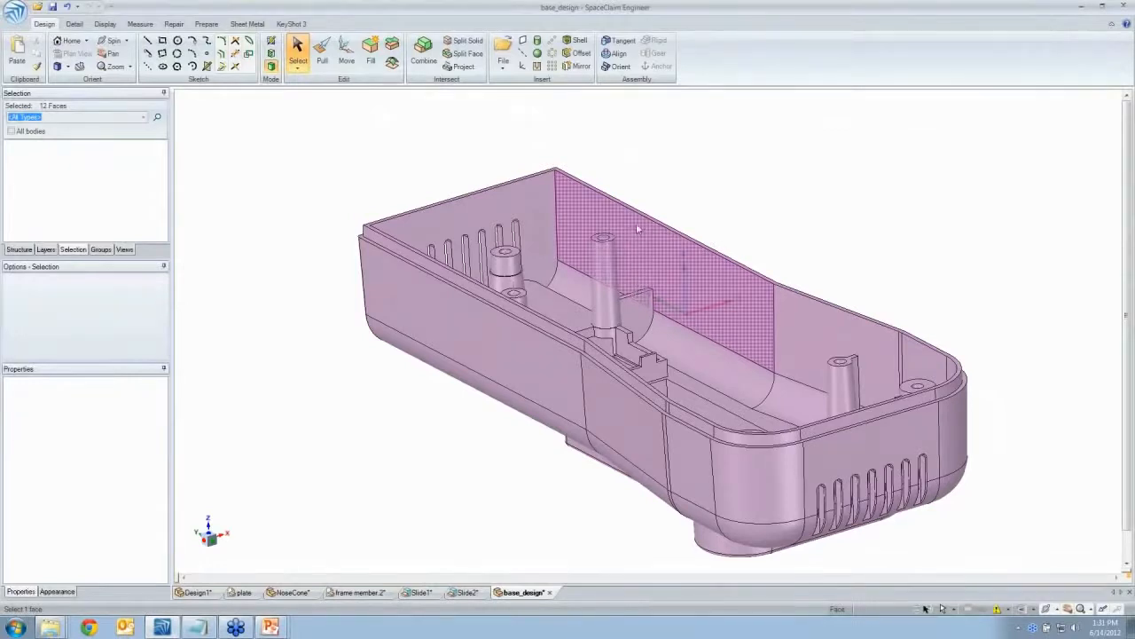
Section the housing at the frame face beside the rectangular opening and move the section plane to cut through the four ribs
middle_click_drag(679, 166, 687, 199)
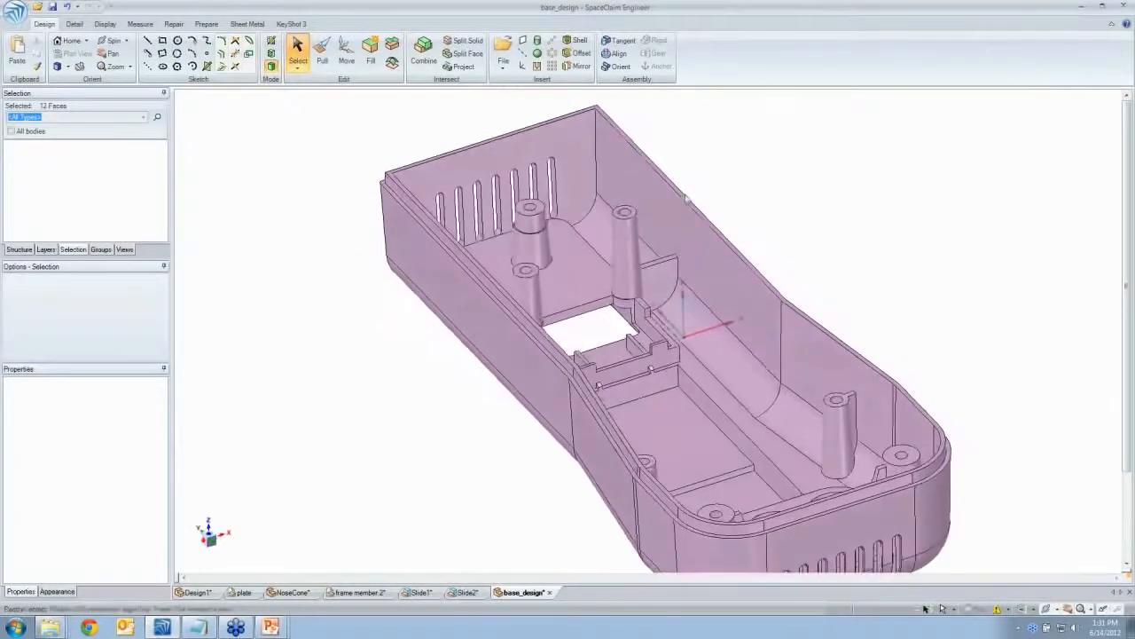
middle_click_drag(665, 355, 664, 362)
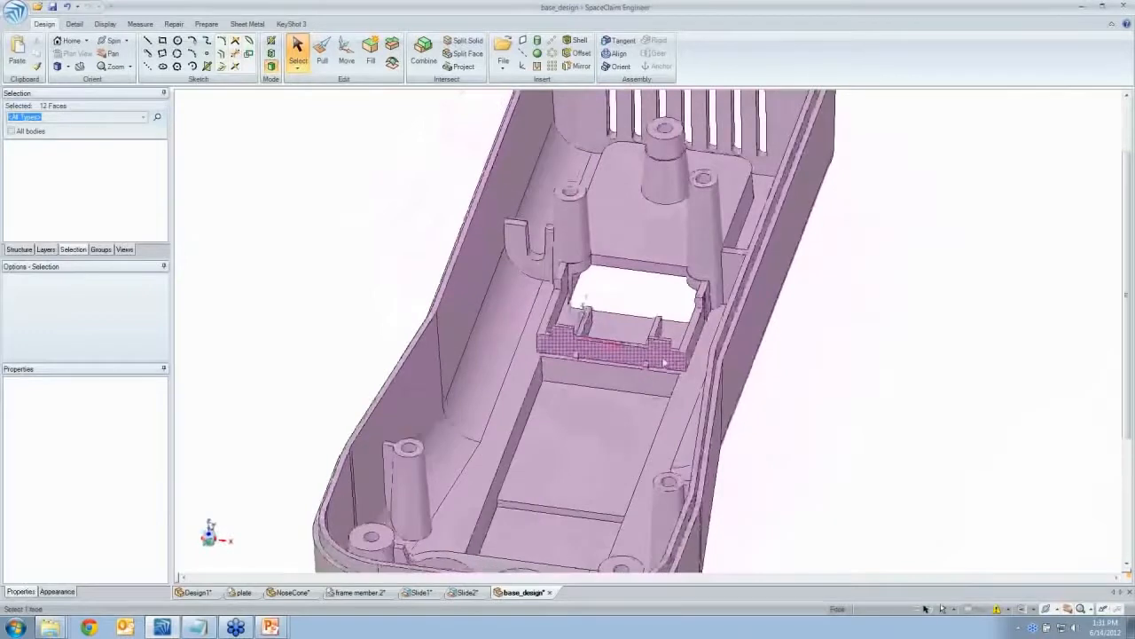
left_click(664, 361)
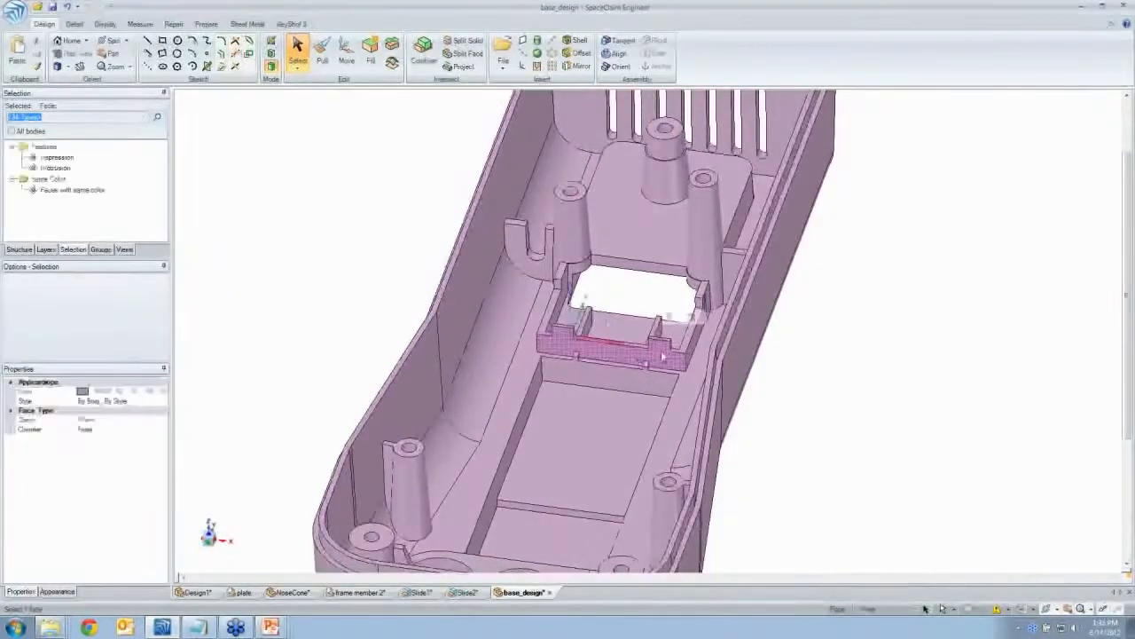
left_click(271, 54)
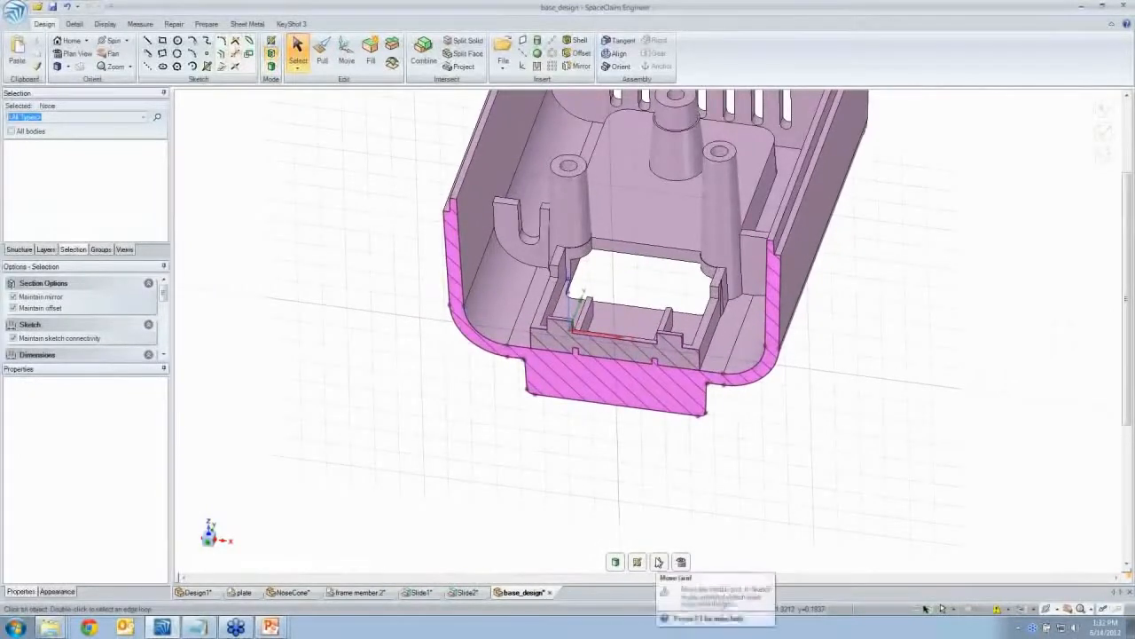
left_click(659, 562)
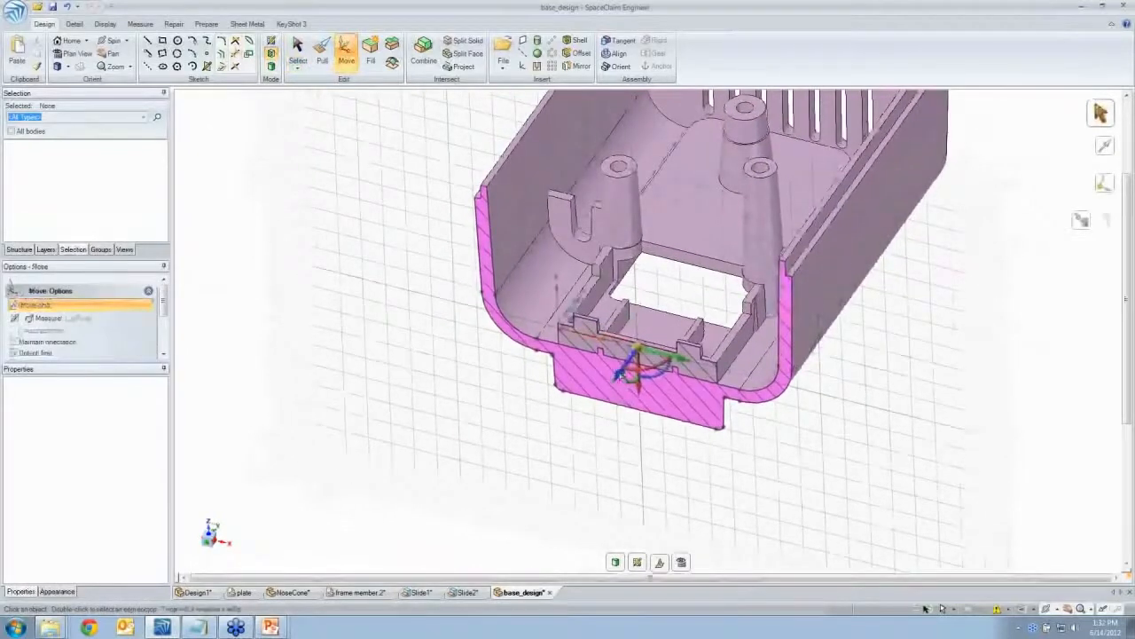
left_click_drag(624, 377, 631, 367)
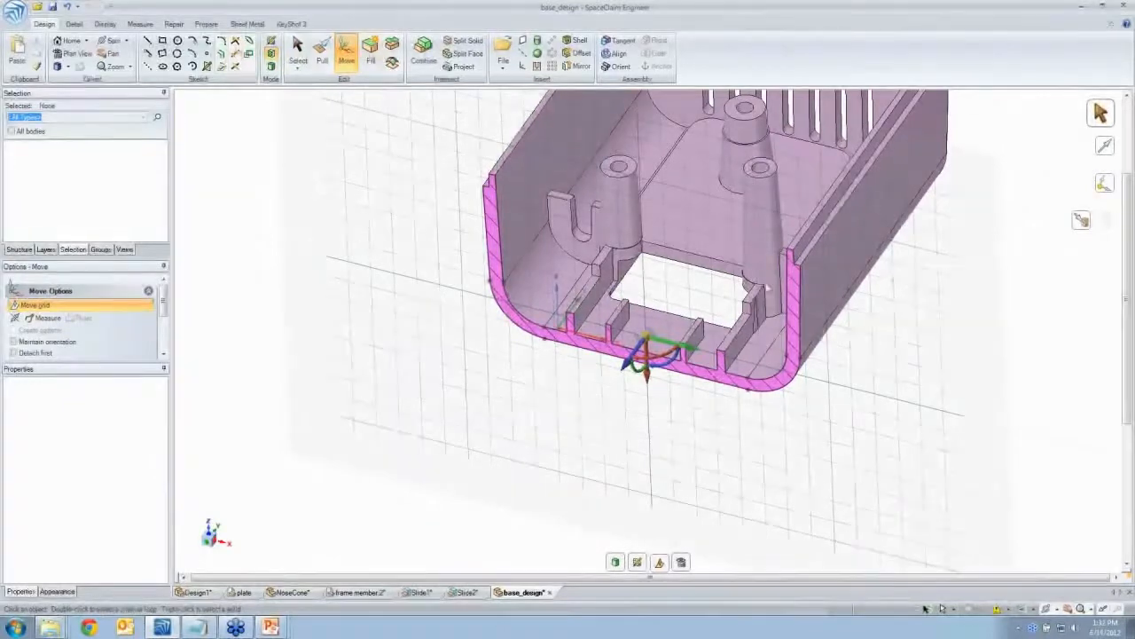
Draft the eight side faces of the four sectioned ribs by 1° about their top faces
key("v")
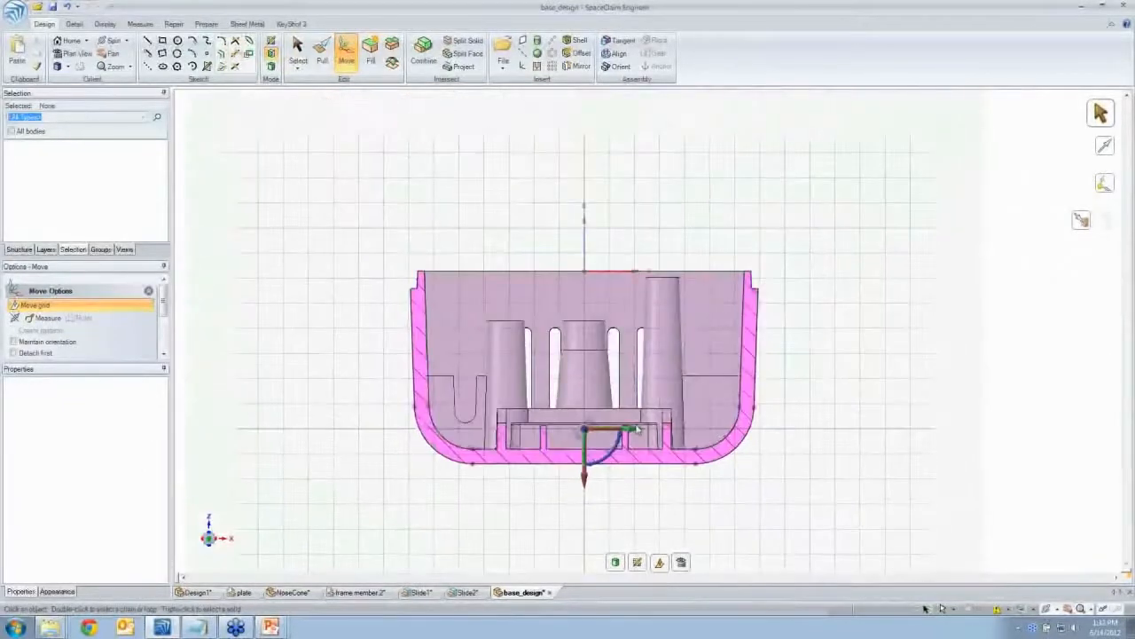
scroll(637, 426, "up", 3)
scroll(623, 471, "up", 2)
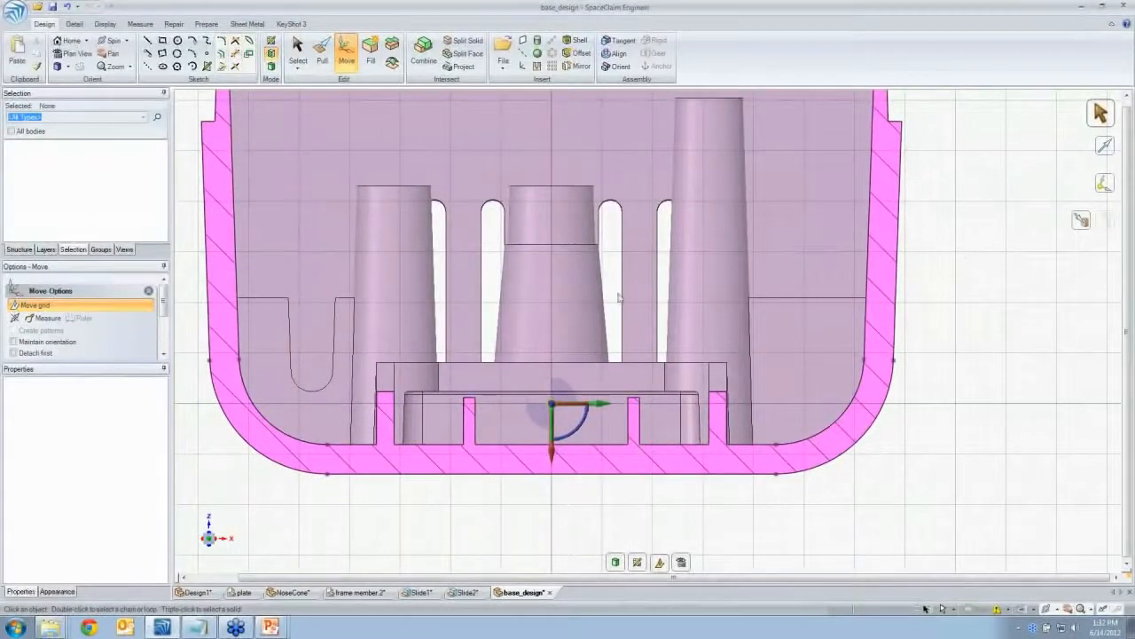
key("s")
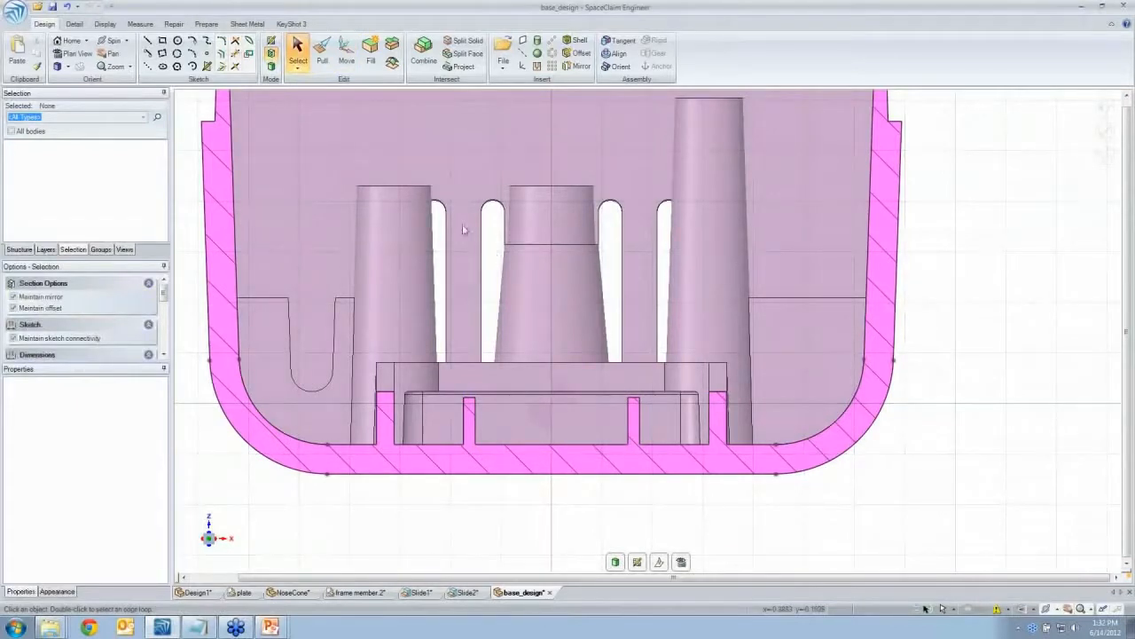
left_click(324, 62)
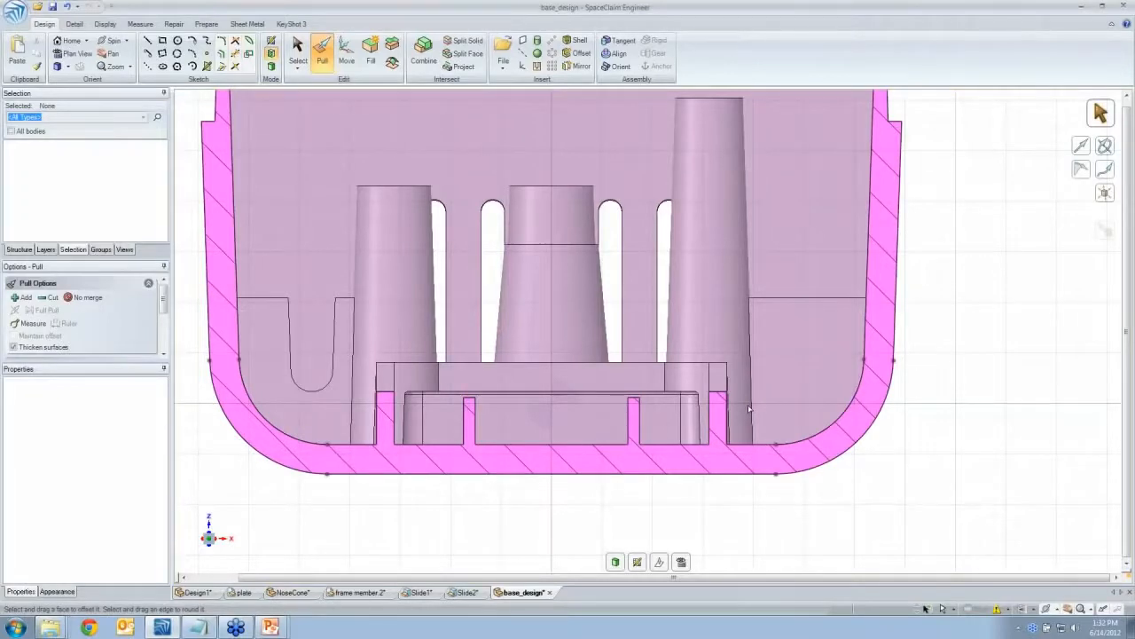
left_click_drag(748, 406, 364, 416)
left_click(387, 395, "alt")
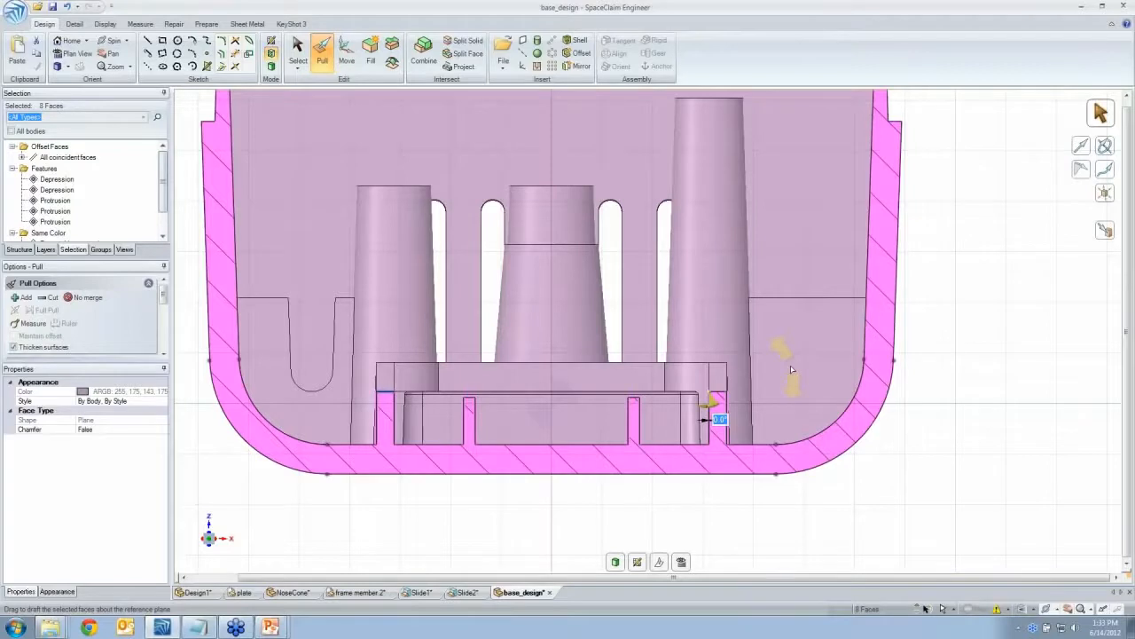
left_click_drag(792, 370, 772, 410)
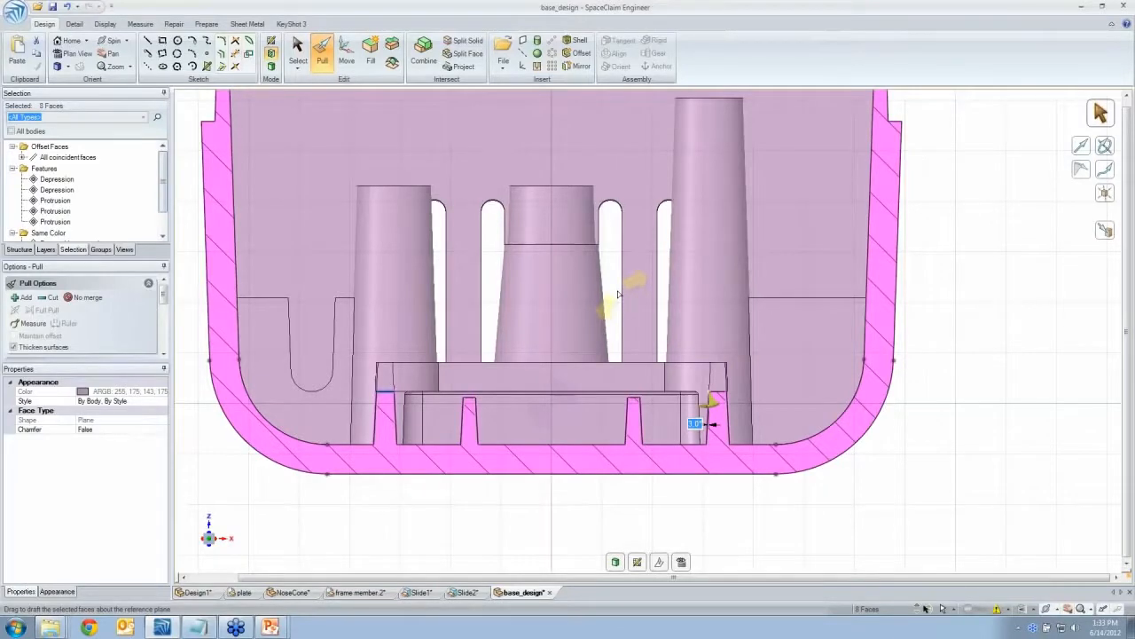
key("Escape")
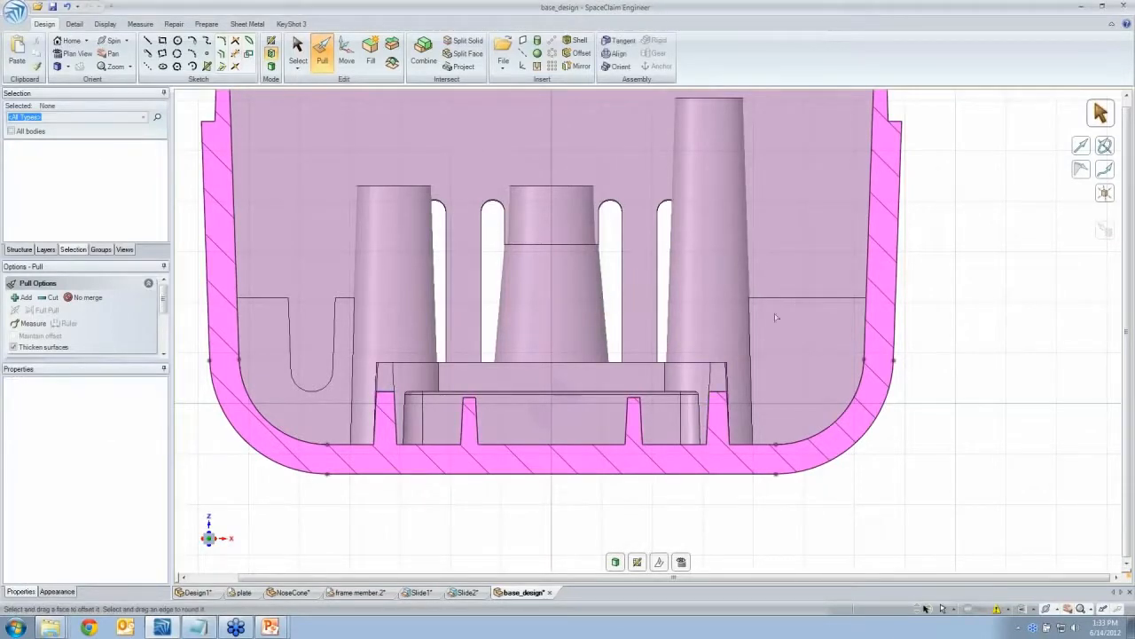
Examine the drafted ribs in the section and return to the full 3D model
middle_click_drag(770, 317, 755, 341)
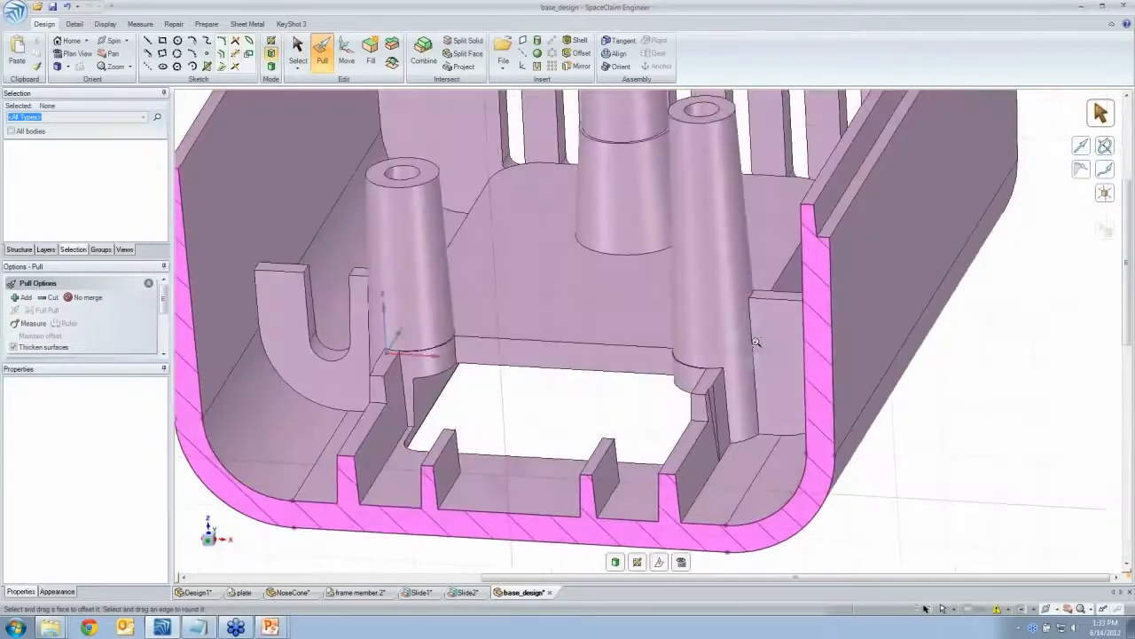
scroll(755, 341, "down", 3)
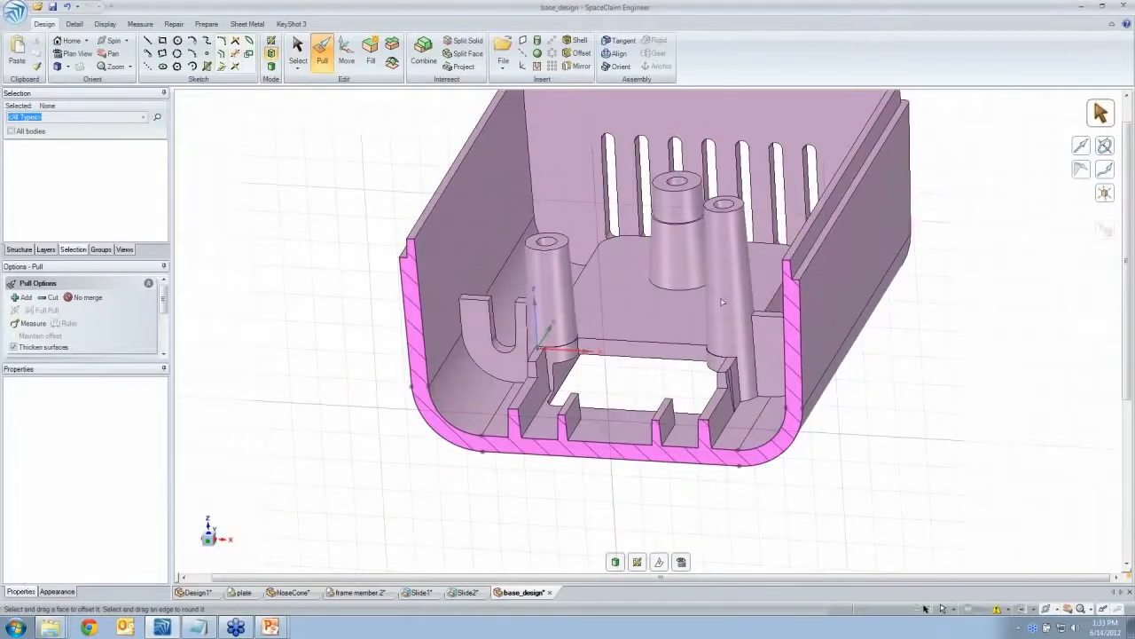
key("d")
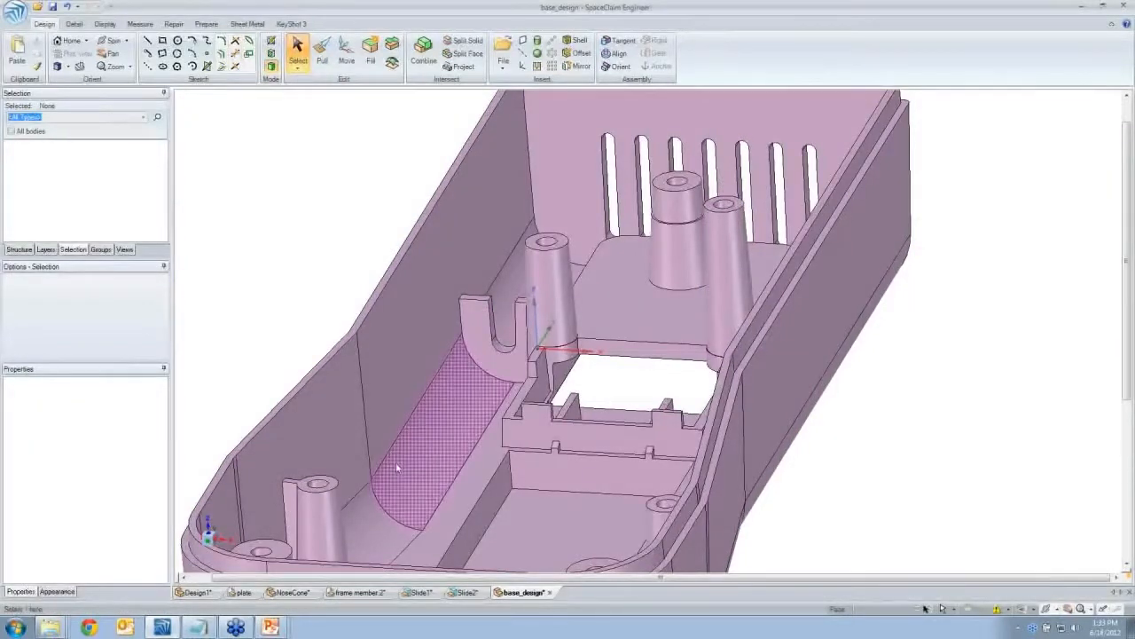
scroll(396, 467, "down", 2)
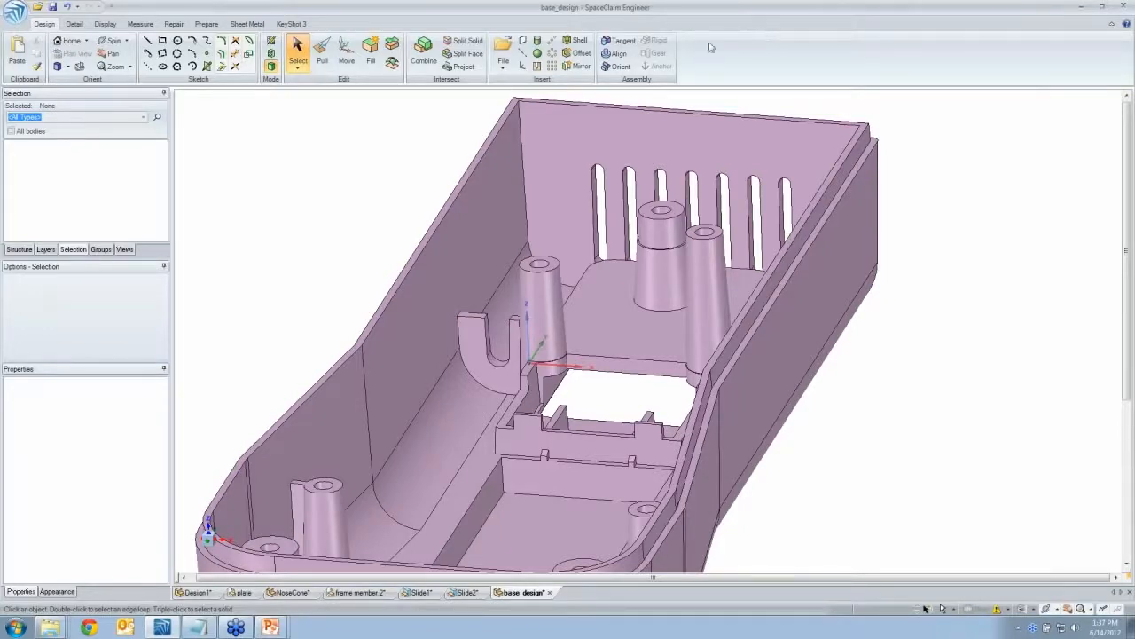
Bring up the frisbee mesh design and show its structure tree
left_click(847, 153)
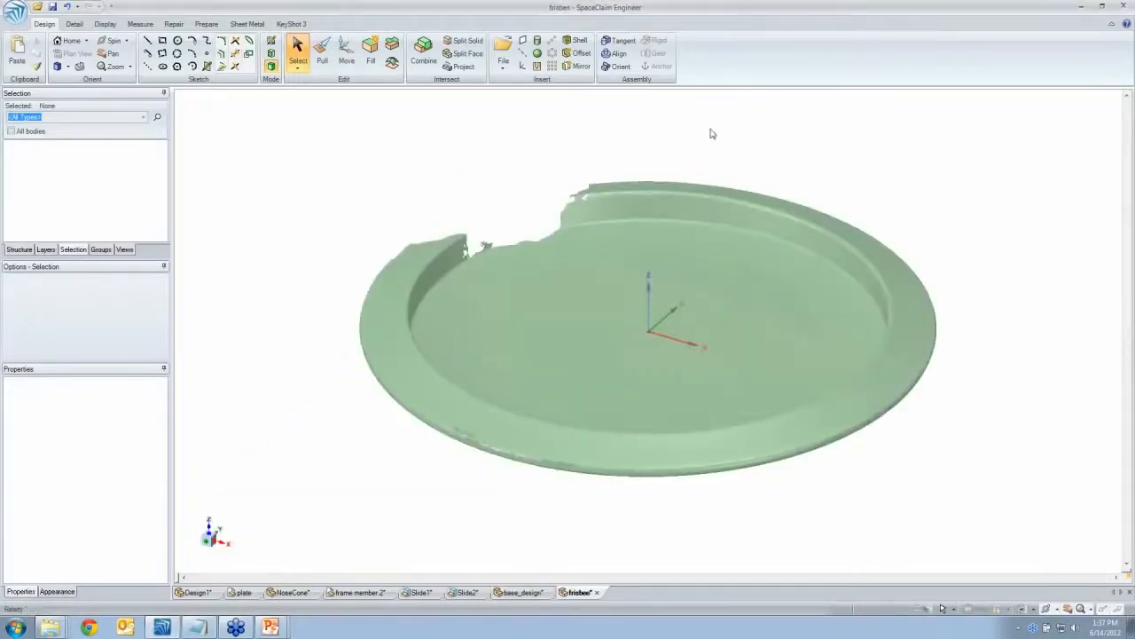
left_click(20, 249)
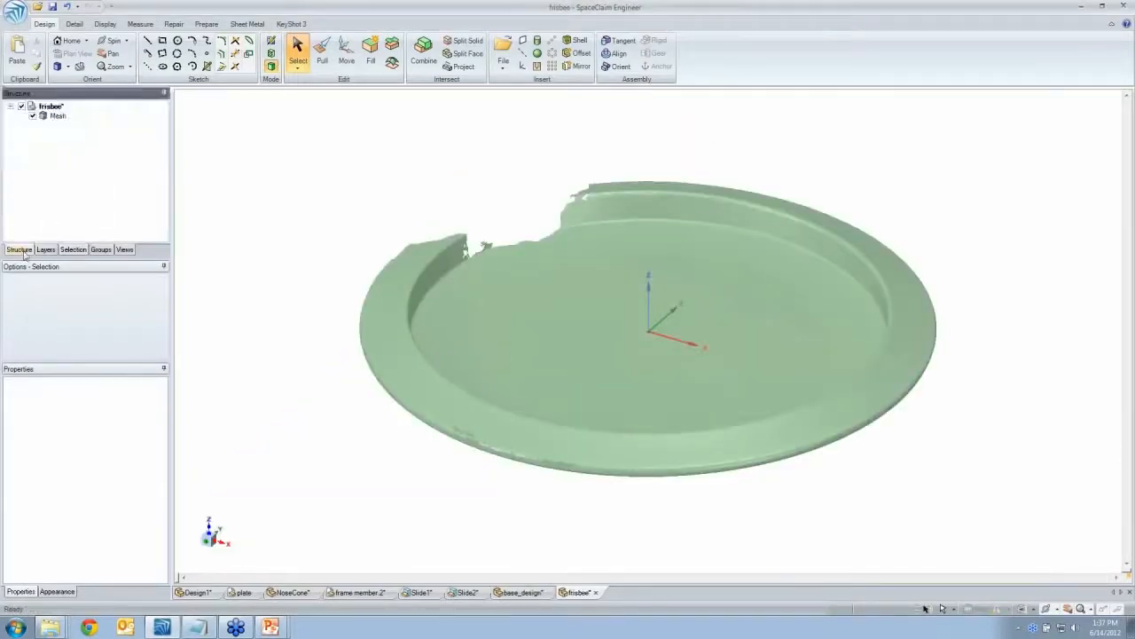
Show the triangle edges of the frisbee mesh and examine its scanned facets up close
left_click(57, 118)
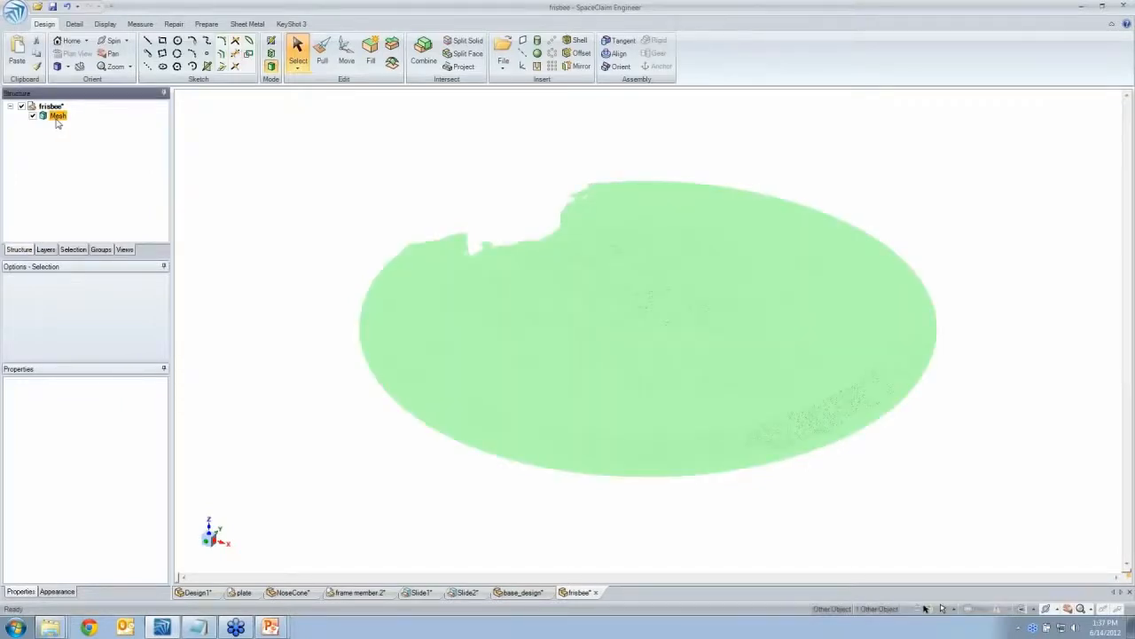
left_click(381, 160)
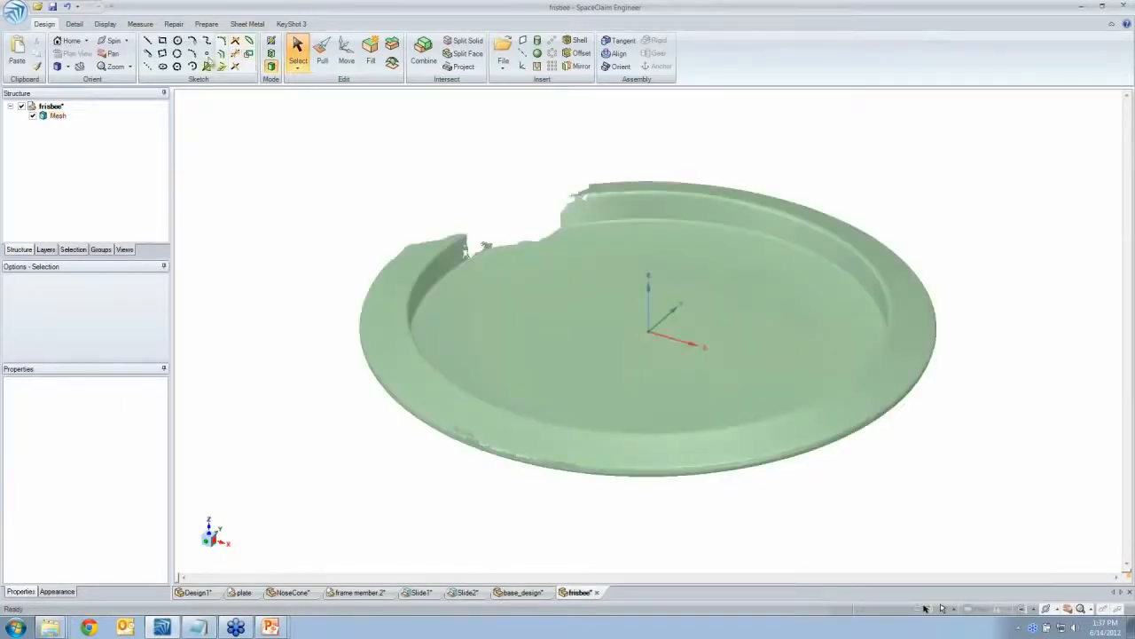
left_click(110, 24)
left_click(308, 53)
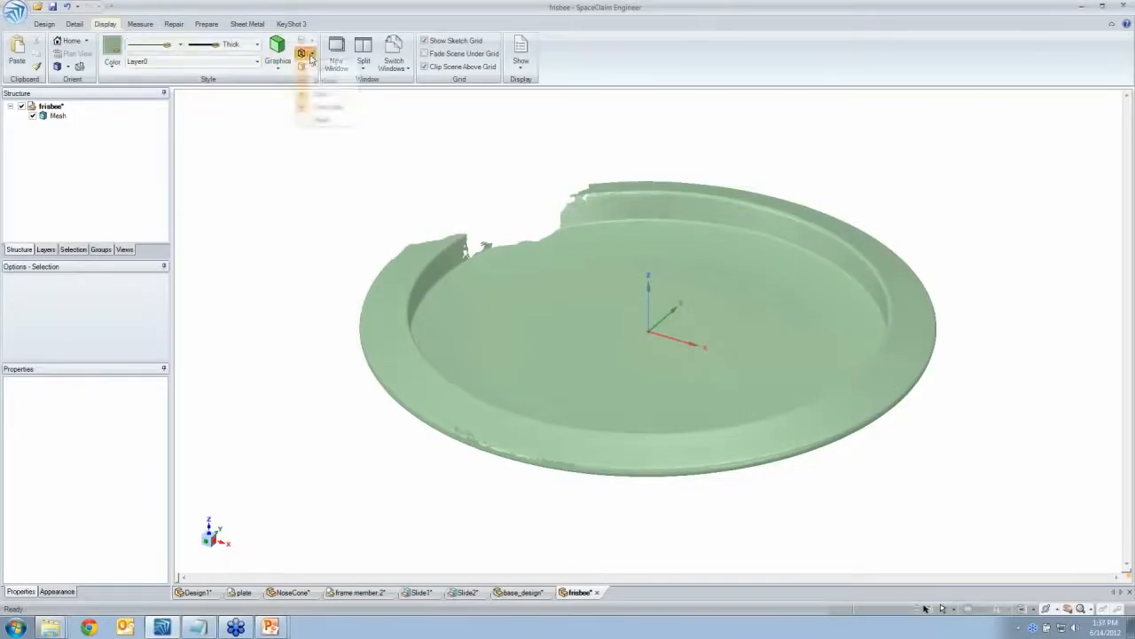
left_click(322, 120)
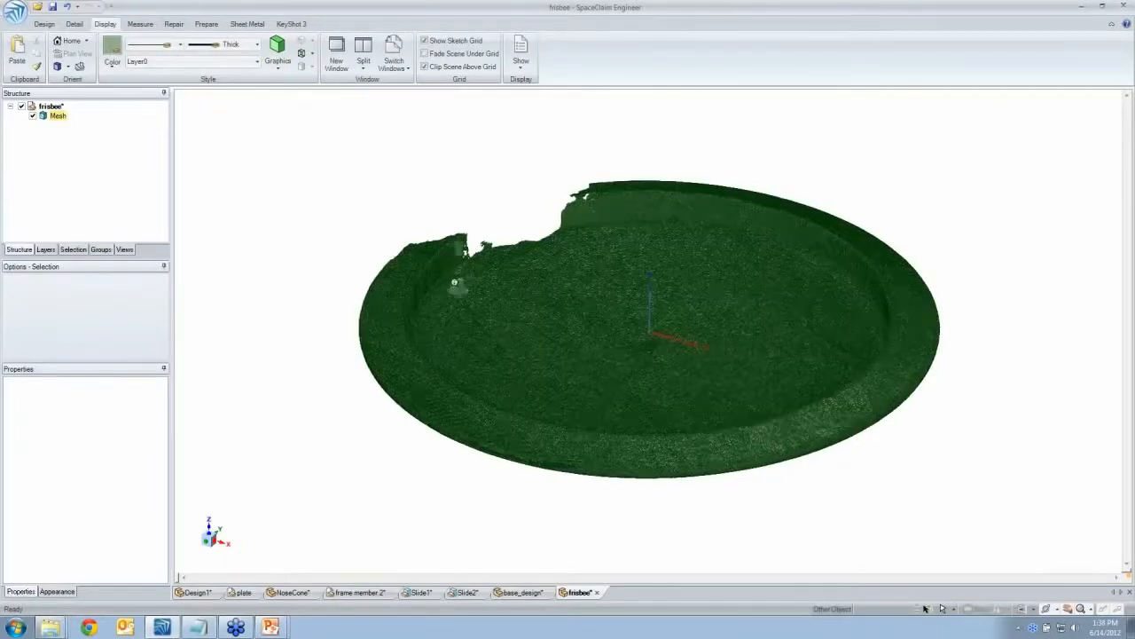
scroll(449, 299, "up", 2)
scroll(450, 300, "up", 5)
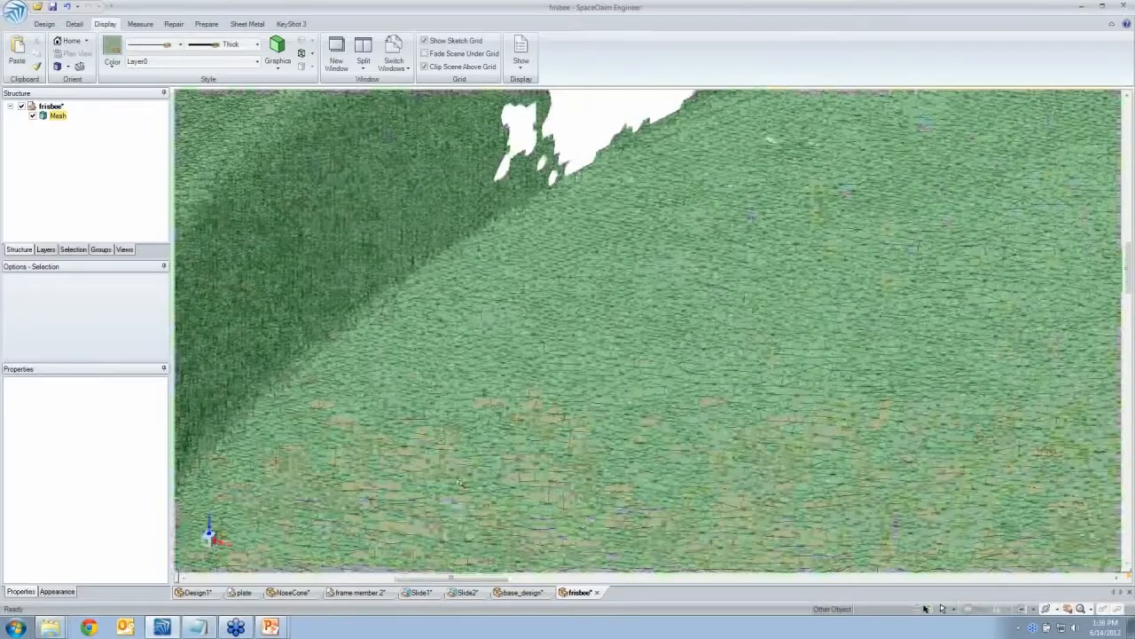
scroll(454, 301, "down", 5)
scroll(454, 301, "down", 3)
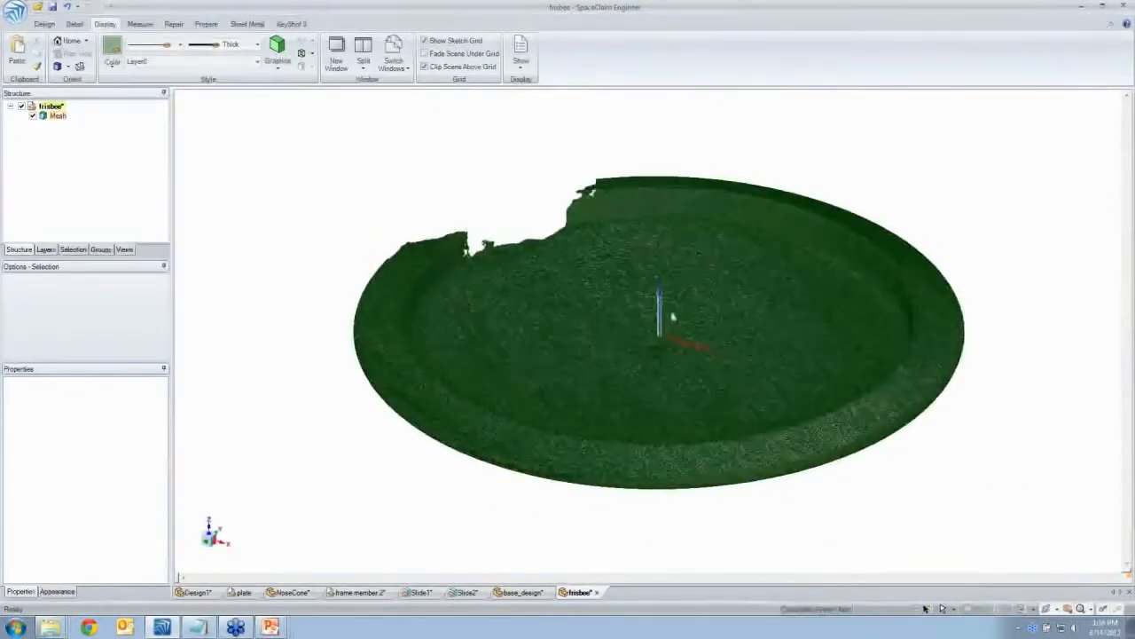
Section the frisbee mesh with a sketch plane through its centre on the Y and Z axes, viewed in plan
left_click(682, 321)
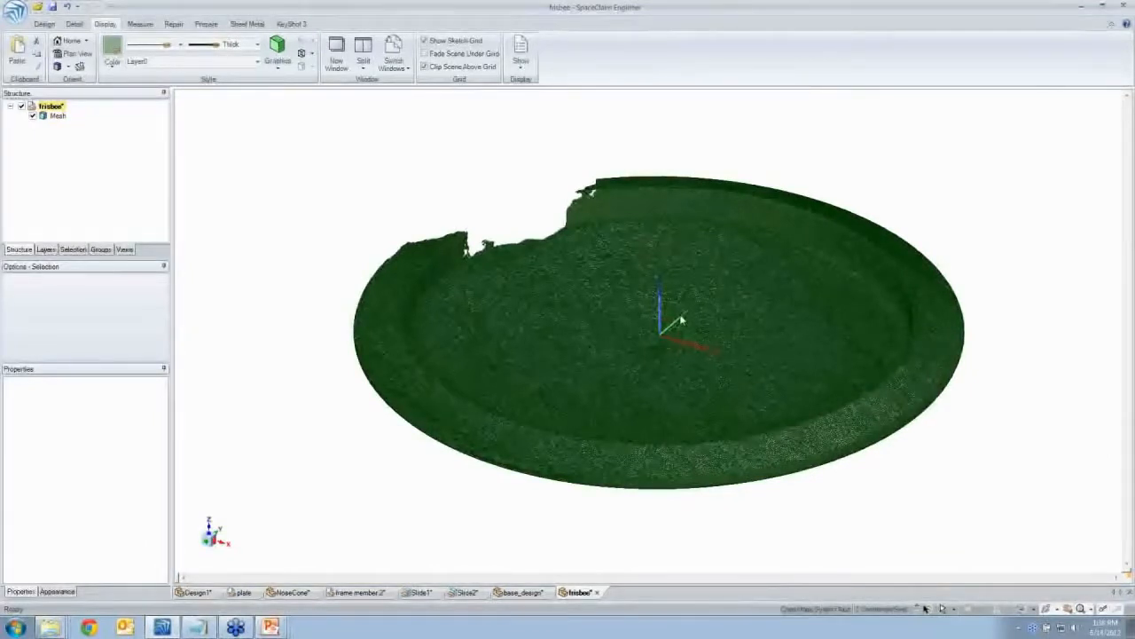
key("k")
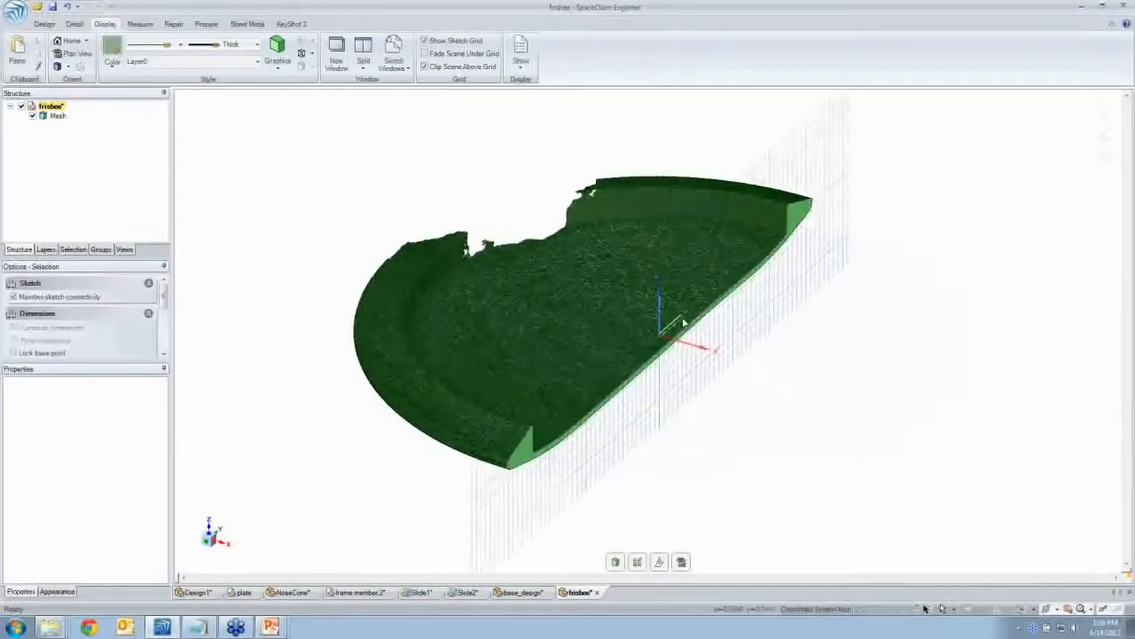
key("v")
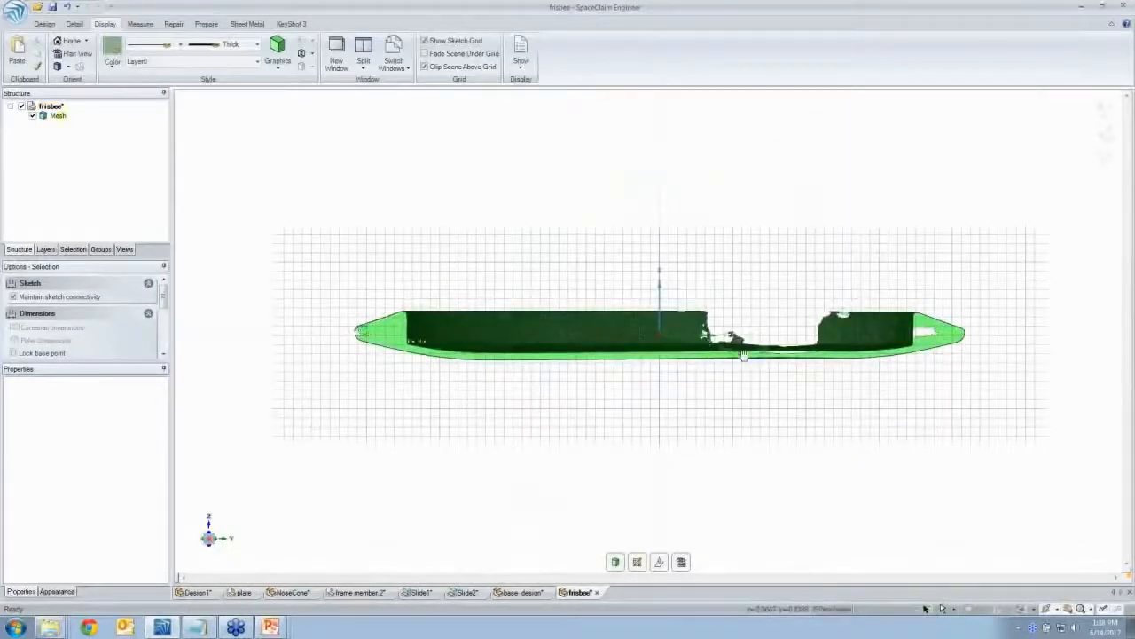
mouse_move(705, 358)
middle_mouse_down("shift")
mouse_move(575, 352)
mouse_move(575, 369)
middle_mouse_up("shift")
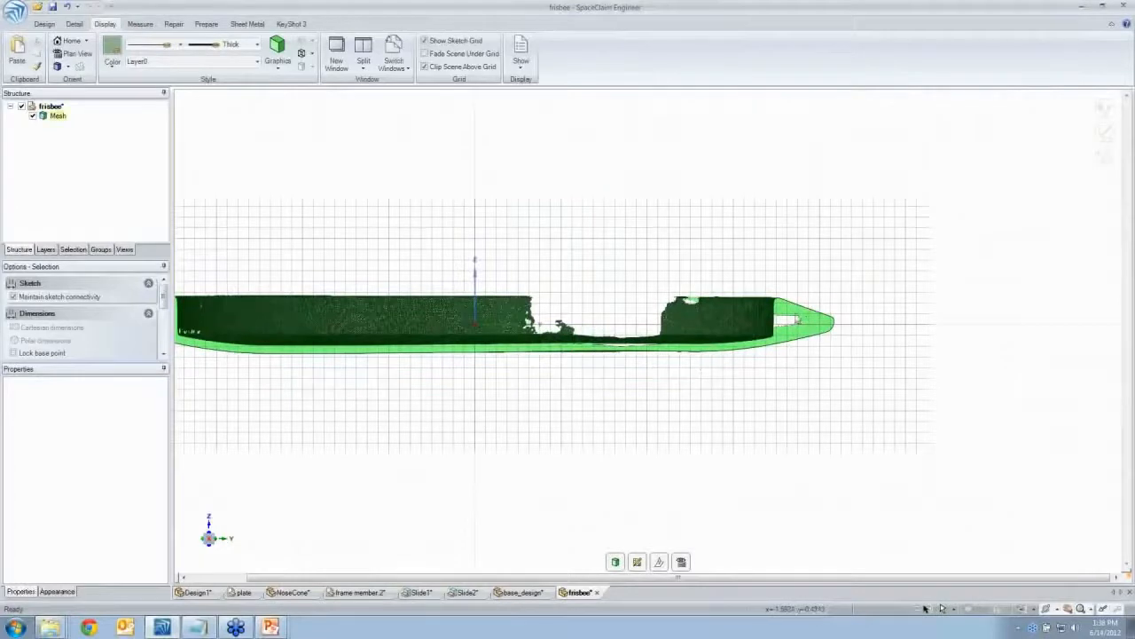
Fit curves to the mesh's cross-section on the sketch plane and hide the mesh
right_click(796, 307)
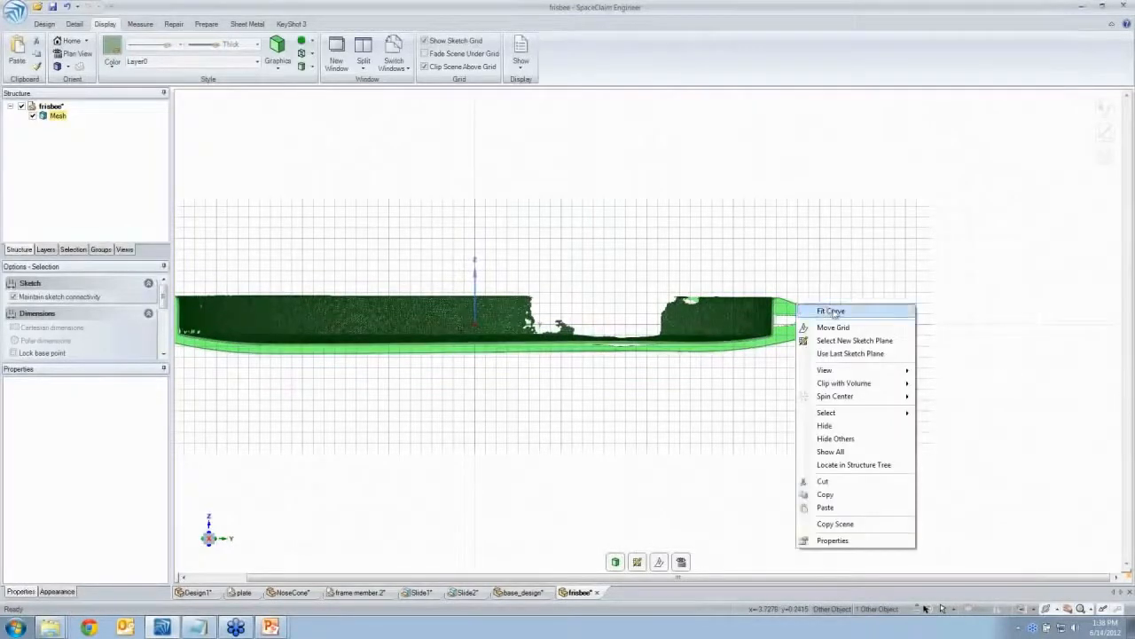
left_click(836, 311)
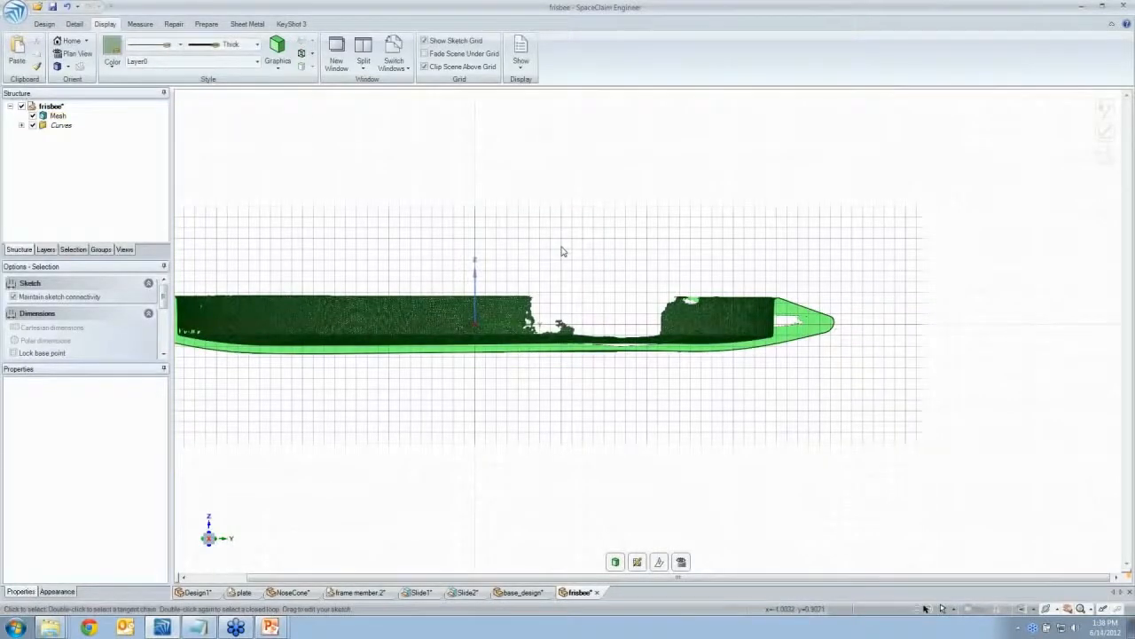
left_click(32, 115)
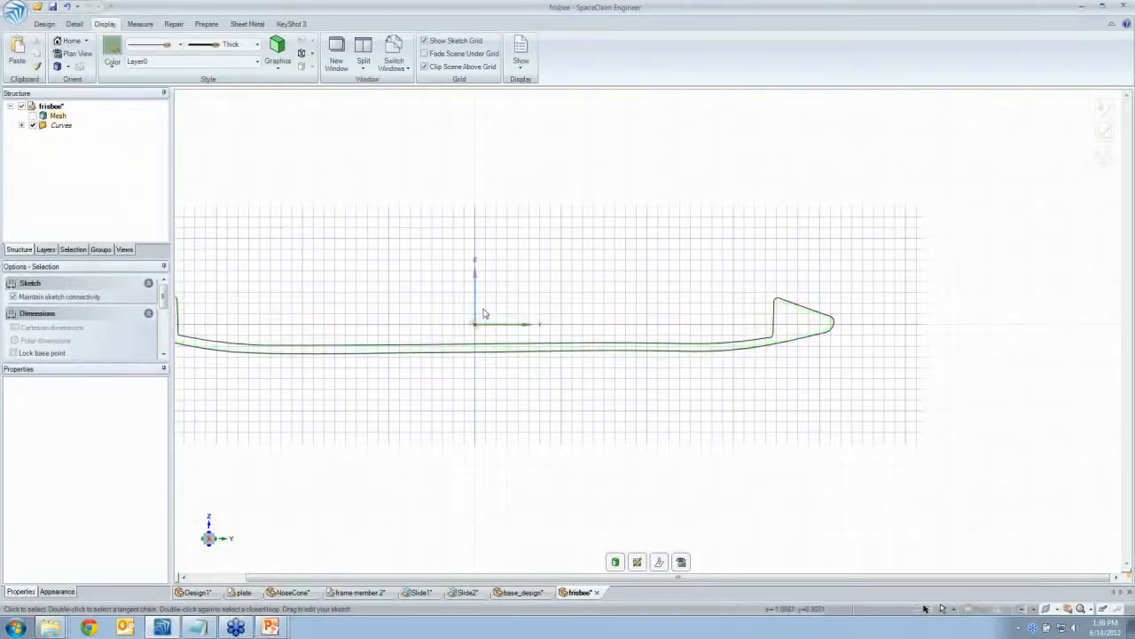
Draw a vertical centreline along the Z axis crossing both the upper and lower profile curves
mouse_move(485, 307)
middle_mouse_down("shift")
mouse_move(559, 306)
mouse_move(550, 299)
middle_mouse_up("shift")
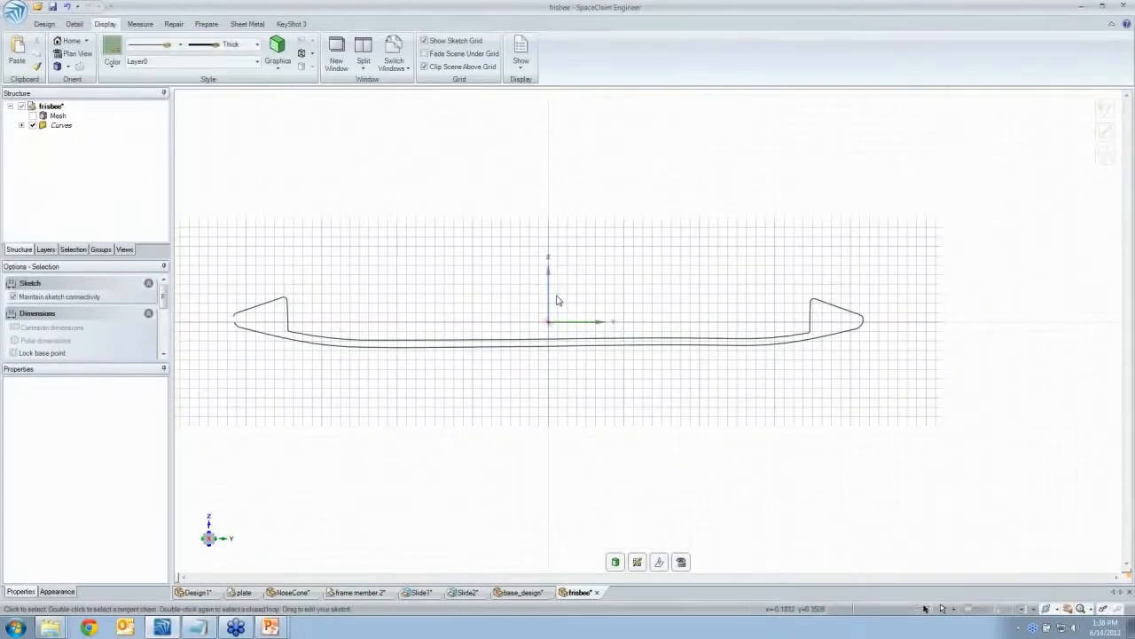
key("l")
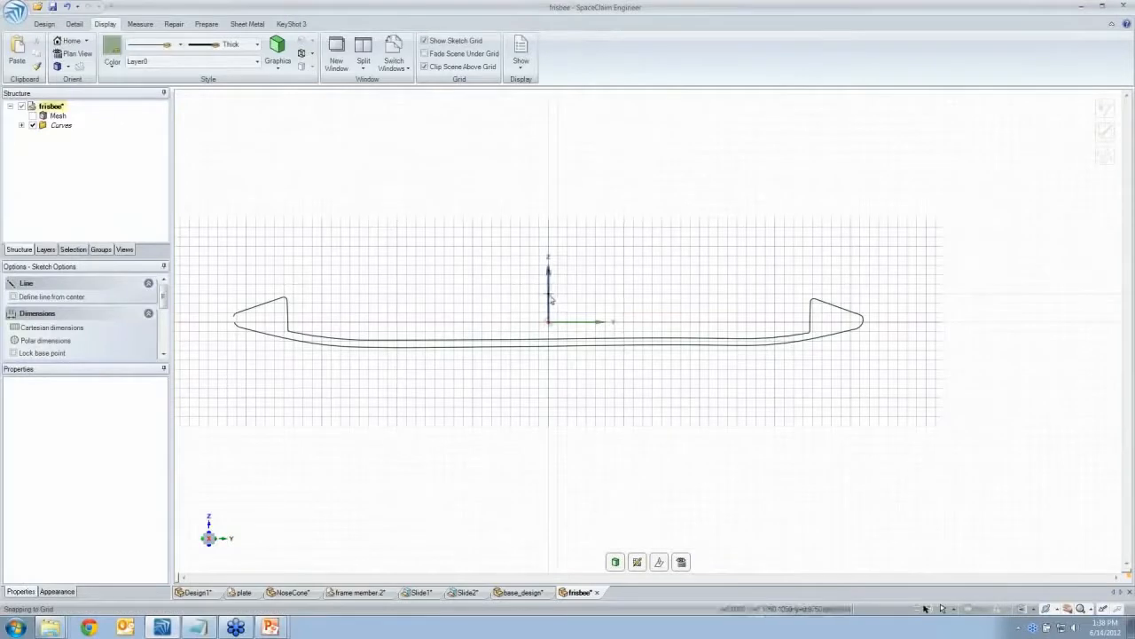
left_click(550, 381)
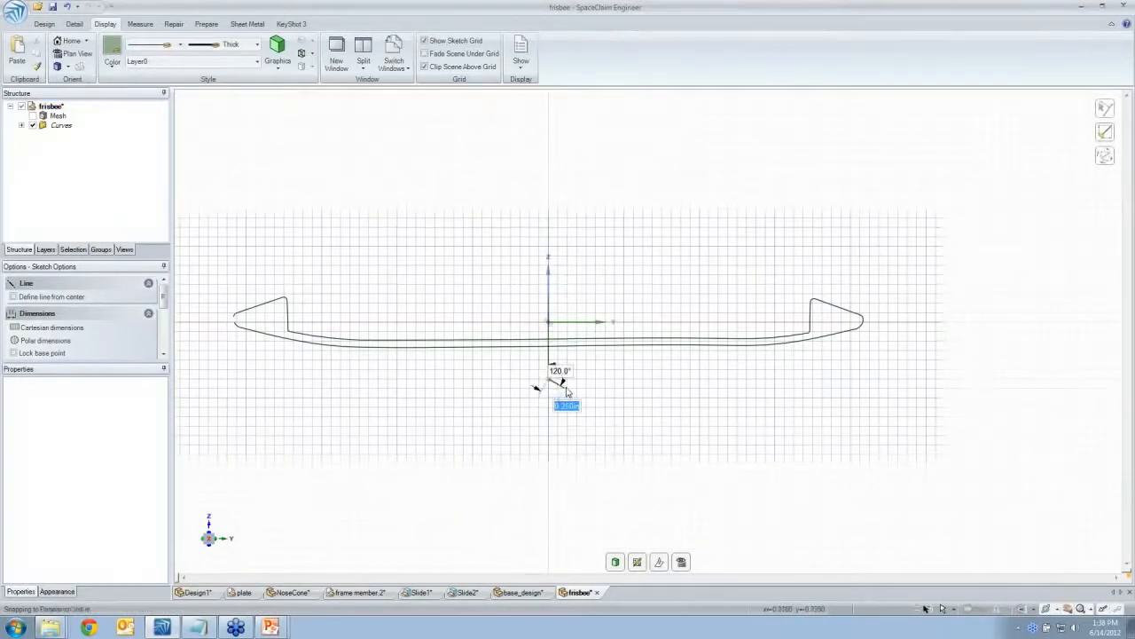
key("Escape")
Trim the profile curves on the negative Y side and the centreline's excess ends, leaving a closed half profile
left_click(46, 26)
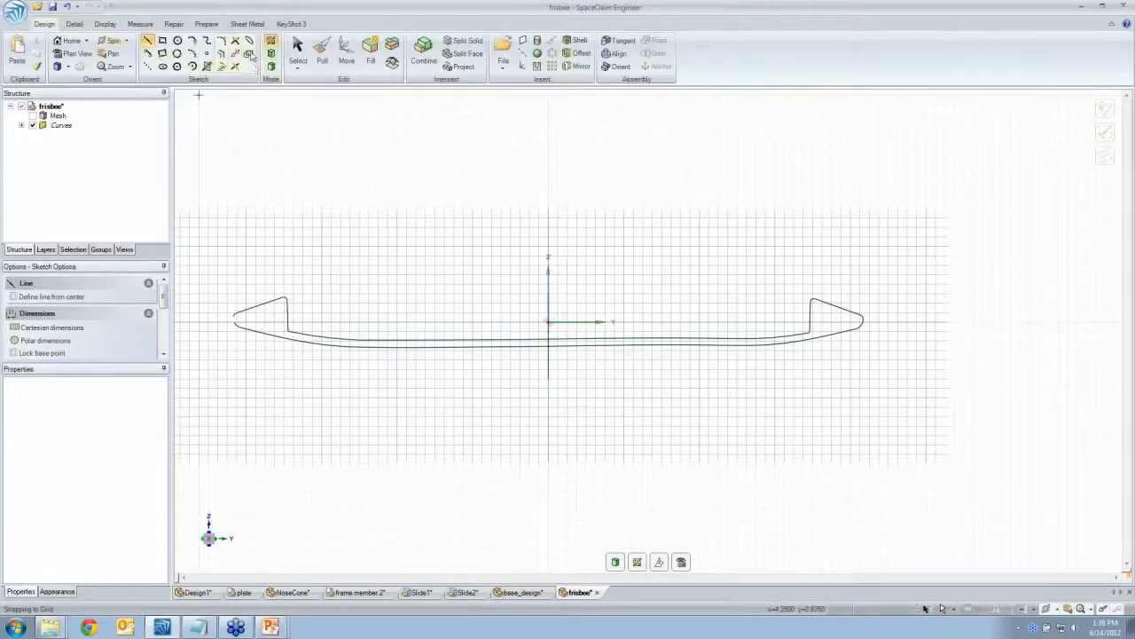
left_click(236, 53)
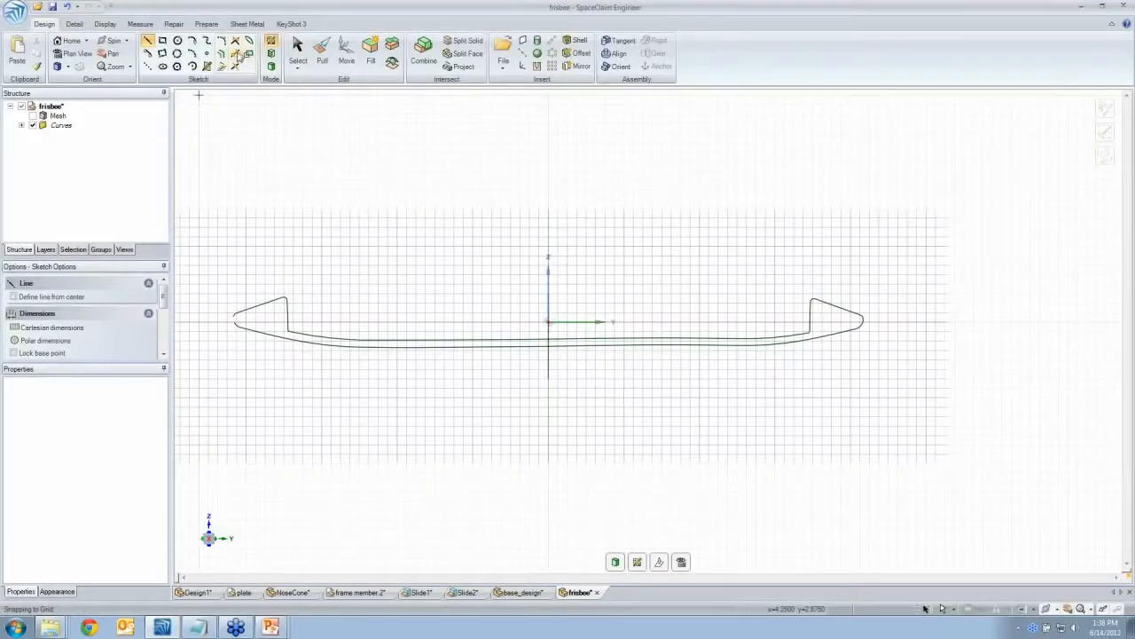
left_click(532, 340)
left_click(535, 346)
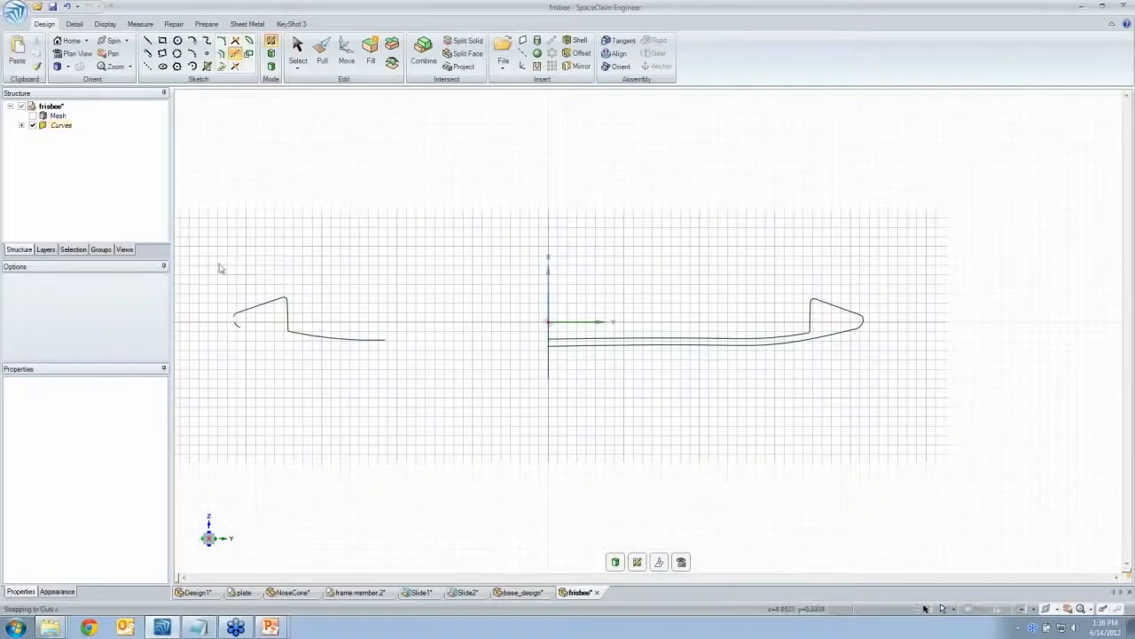
left_click_drag(221, 266, 399, 379)
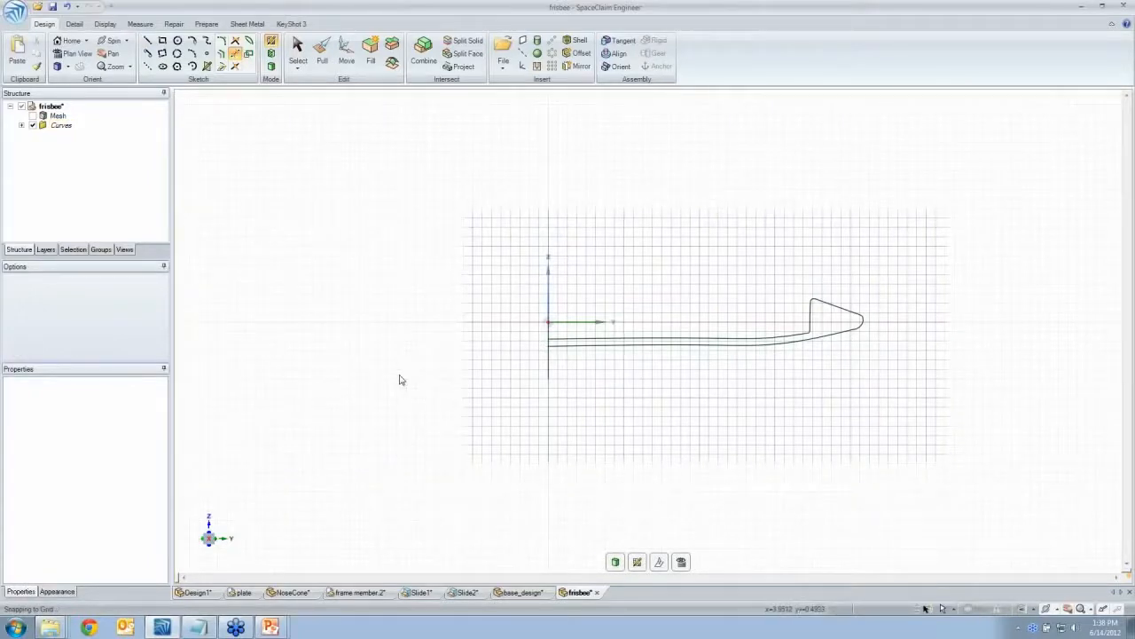
middle_click_drag(644, 228, 654, 233)
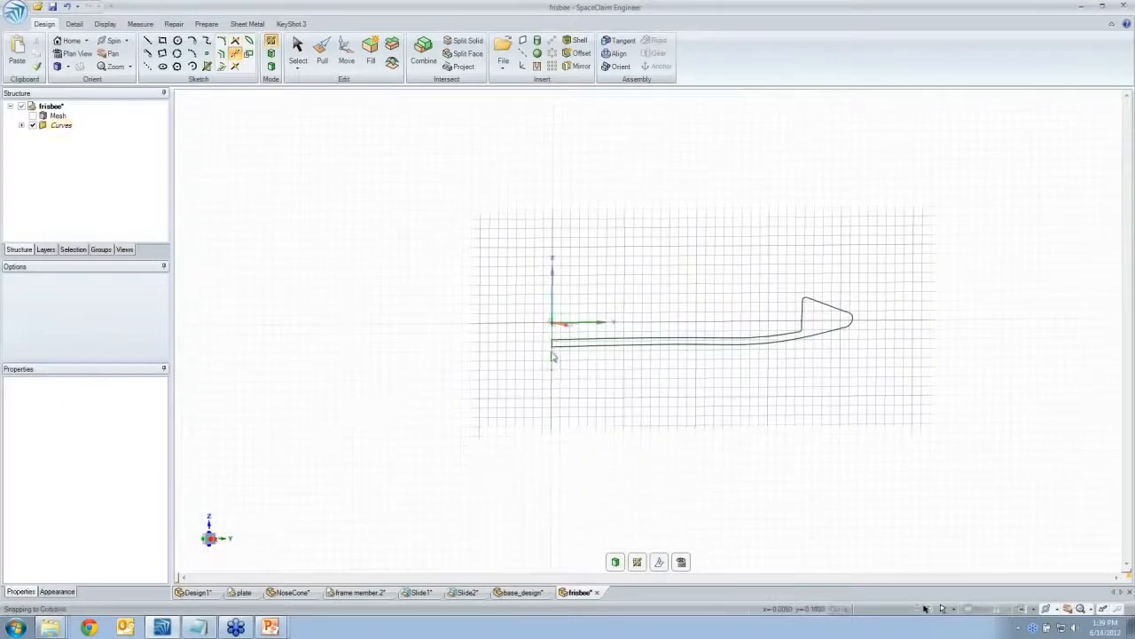
Turn the half profile into a face and revolve it a full turn about the Z axis with Pull
left_click(330, 51)
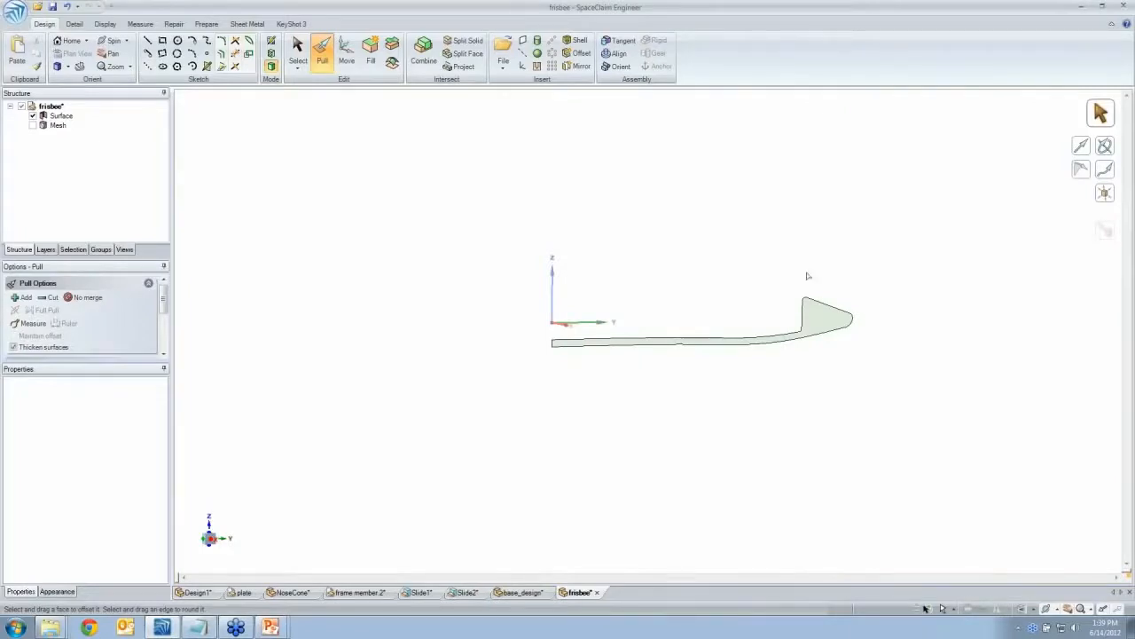
mouse_move(669, 337)
middle_mouse_down()
mouse_move(673, 319)
mouse_move(674, 357)
middle_mouse_up()
left_click(845, 316)
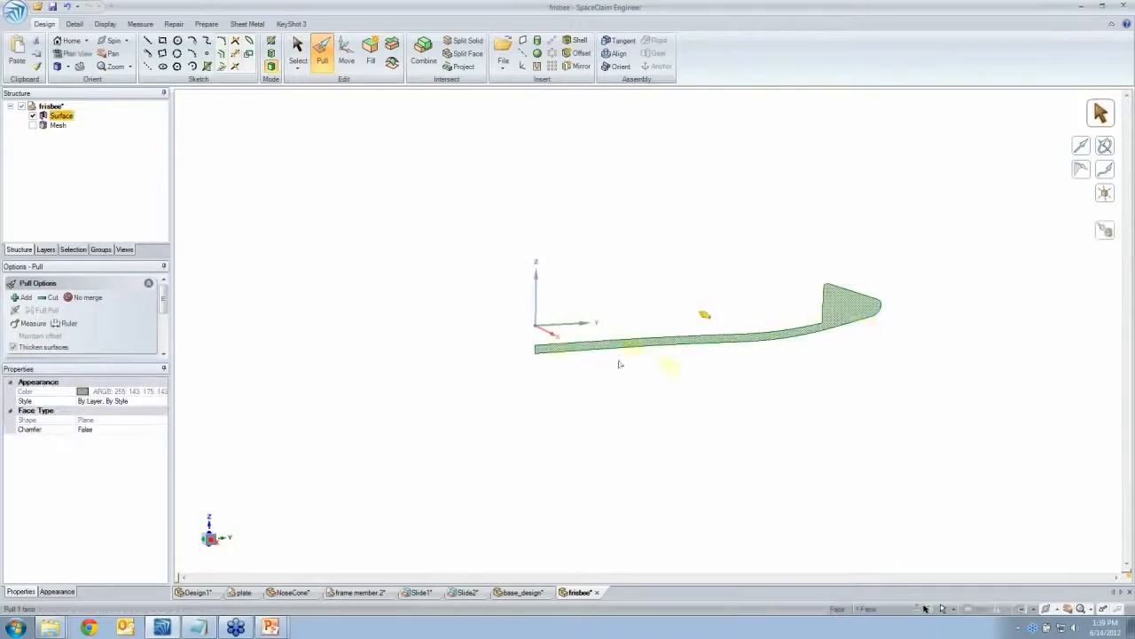
left_click(536, 310, "alt")
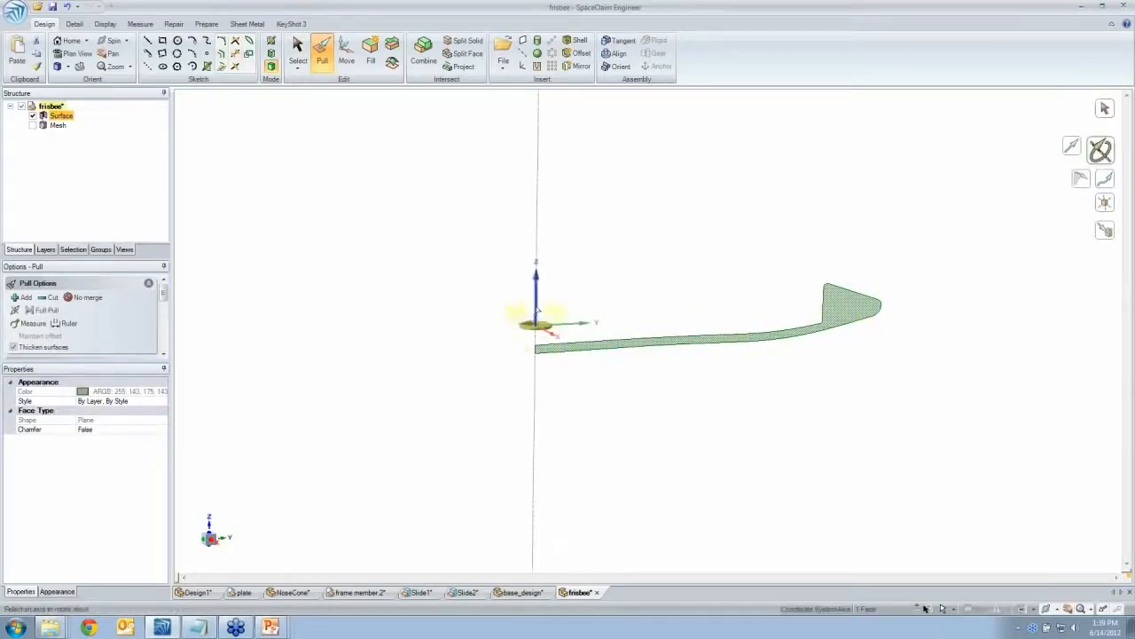
left_click(537, 309, "alt")
scroll(589, 358, "down", 5)
middle_click_drag(579, 288, 582, 285)
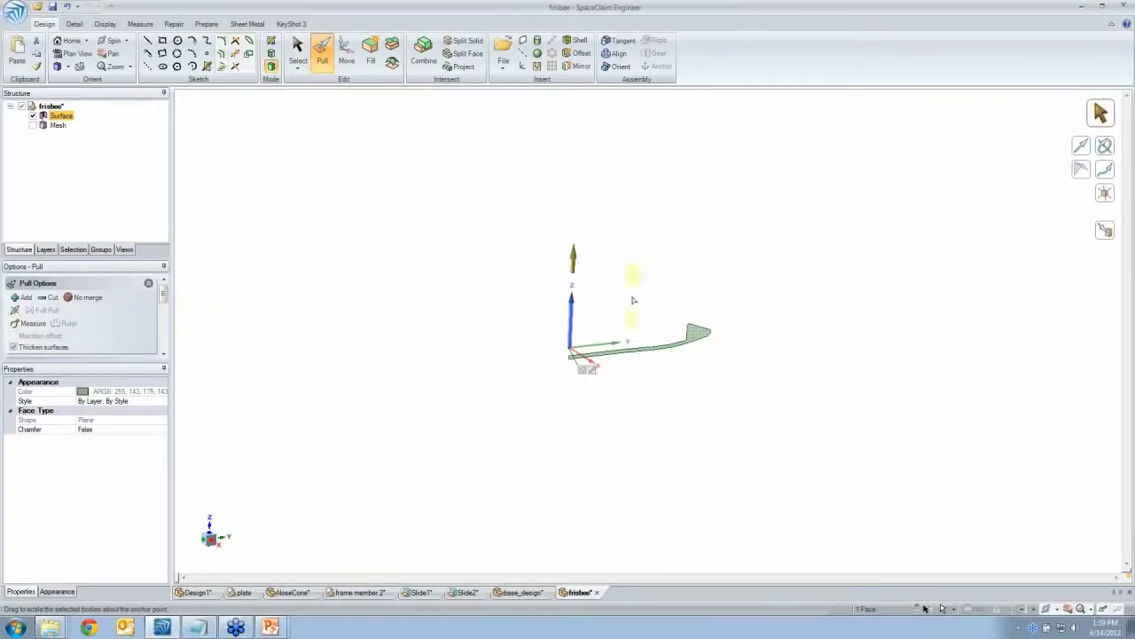
left_click(582, 368)
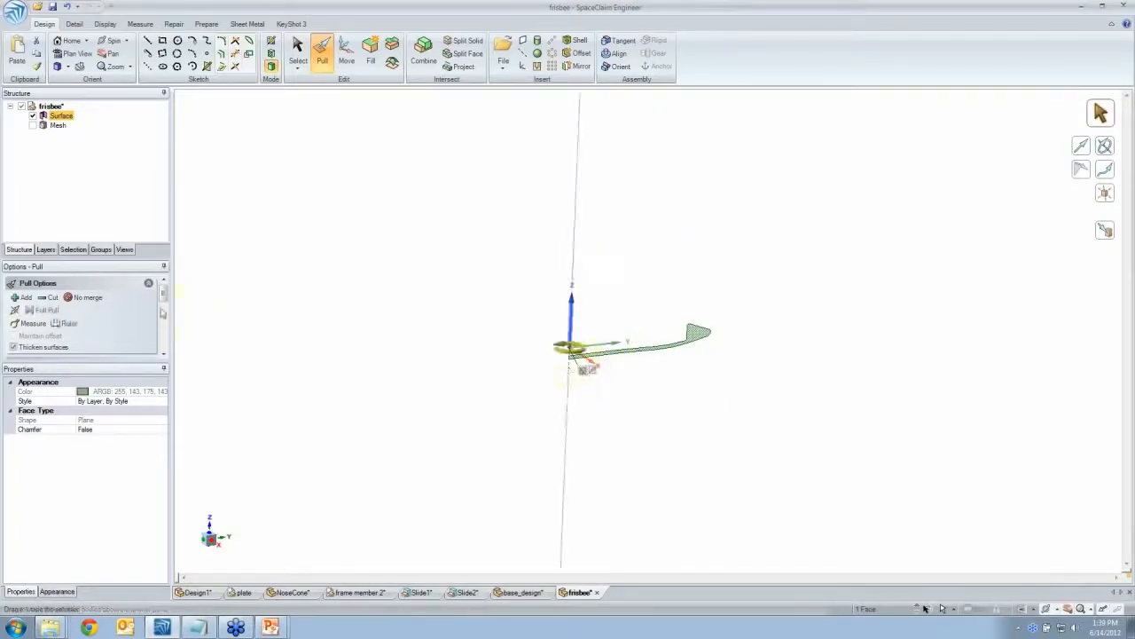
left_click(51, 311)
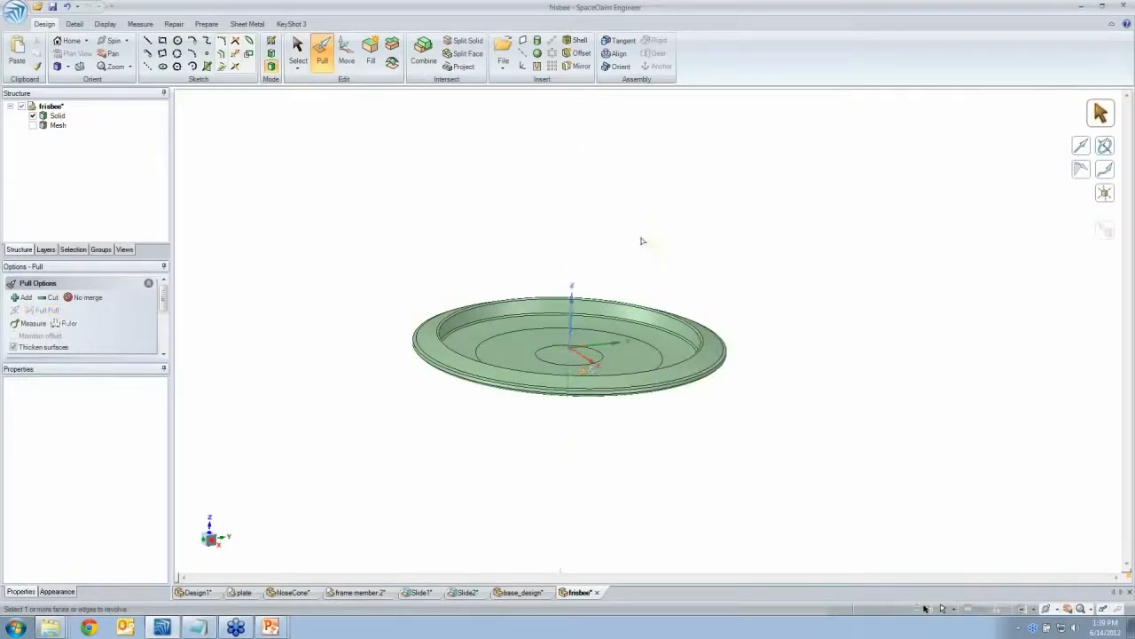
Try to change the colour of the revolved solid
key("s")
mouse_move(654, 263)
middle_mouse_down()
mouse_move(645, 203)
mouse_move(650, 272)
middle_mouse_up()
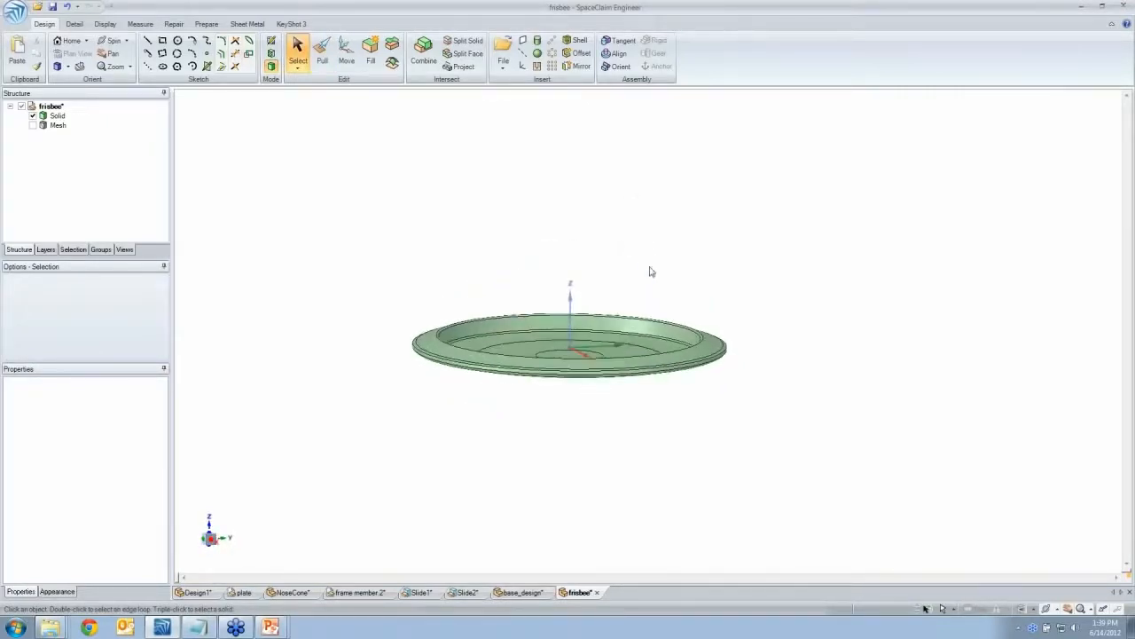
left_click(105, 24)
left_click(112, 62)
left_click(217, 121)
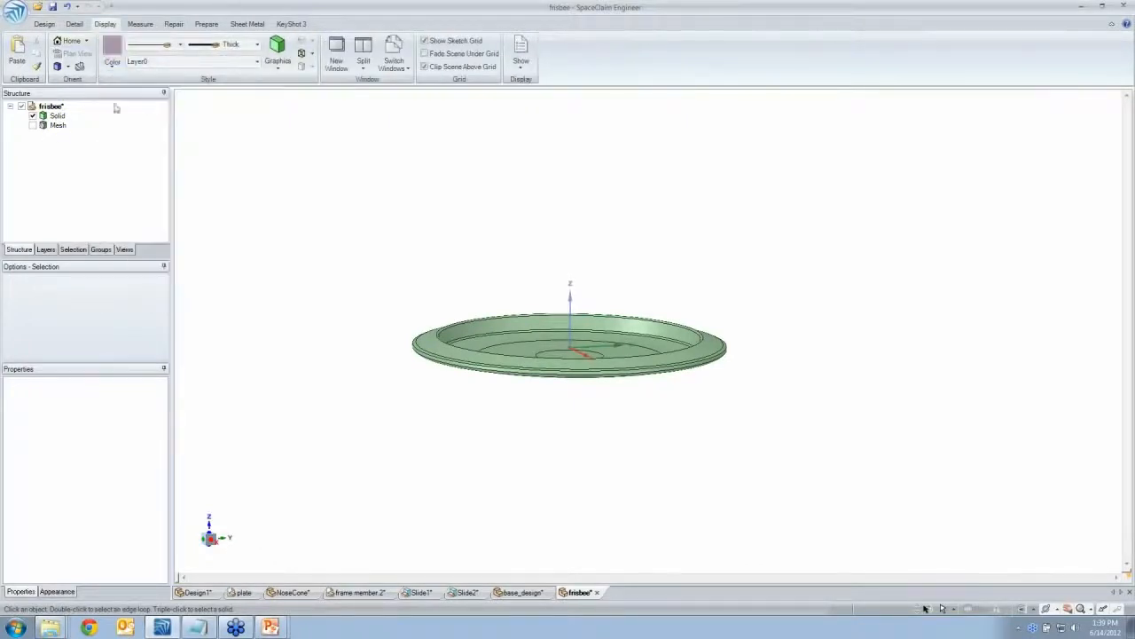
Show the scanned mesh again and colour the whole revolved solid body Magenta
left_click(33, 125)
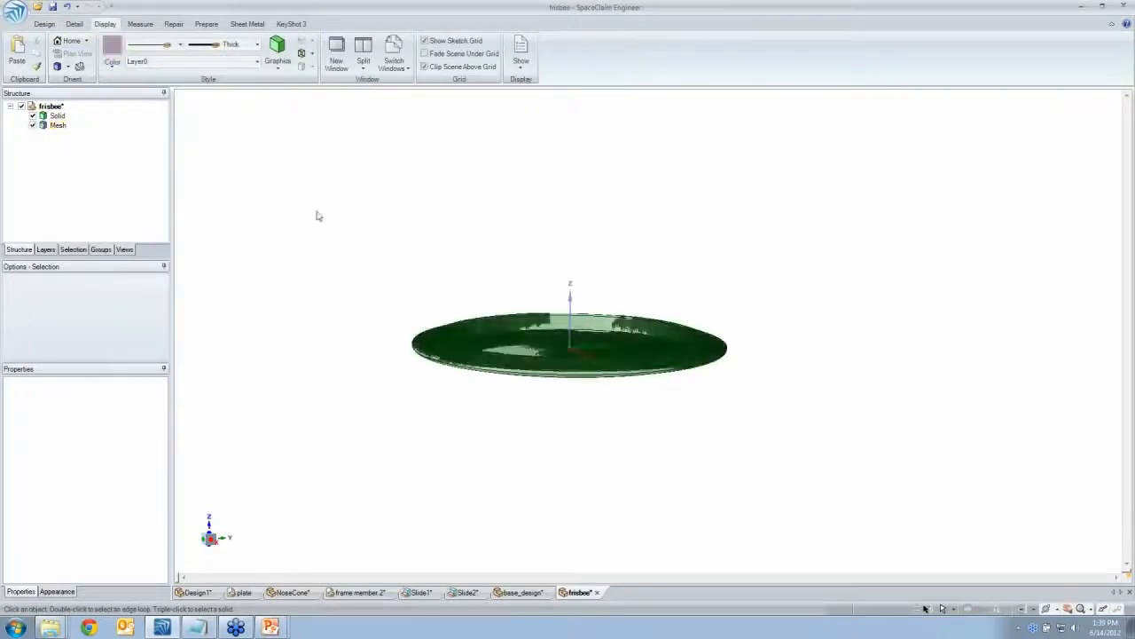
left_click(599, 306)
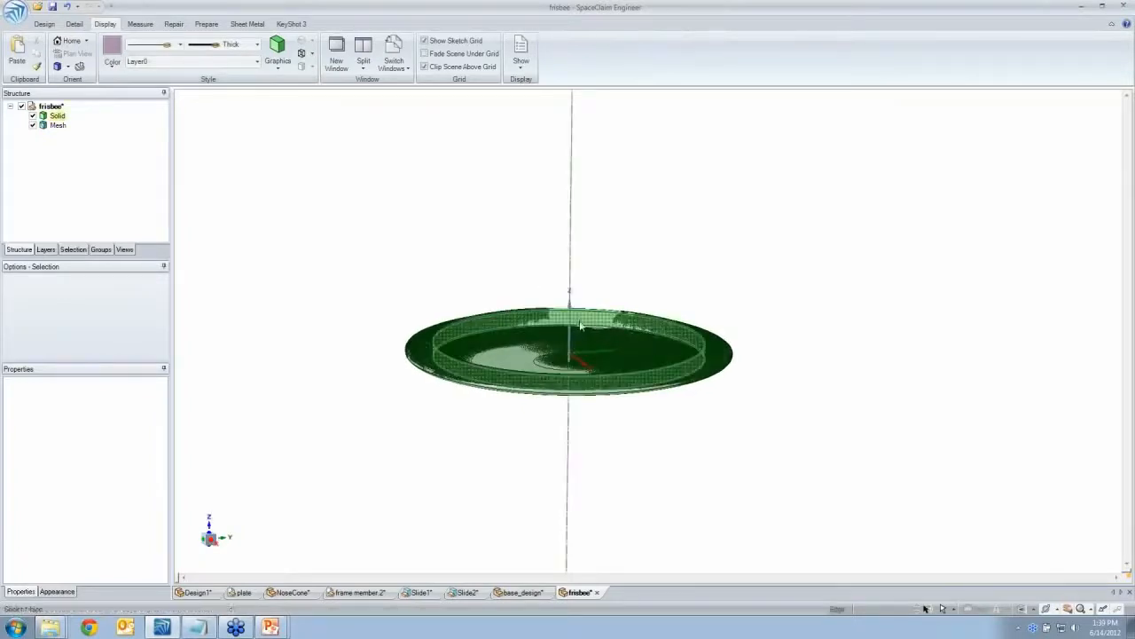
left_click(600, 306)
left_click(621, 286)
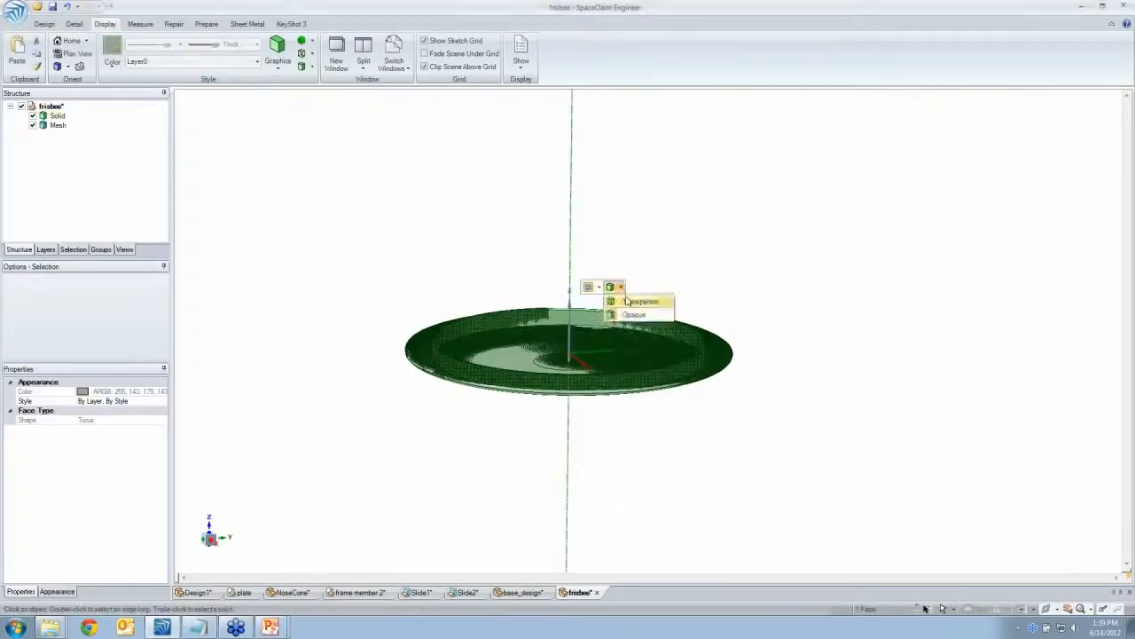
left_click(599, 286)
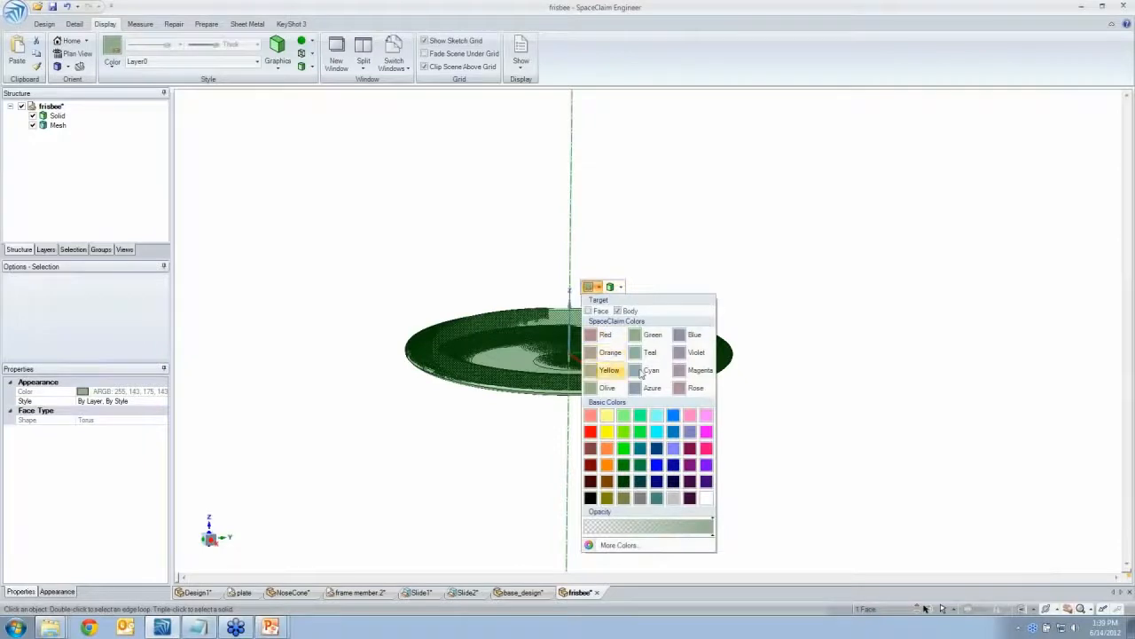
left_click(689, 370)
left_click(700, 287)
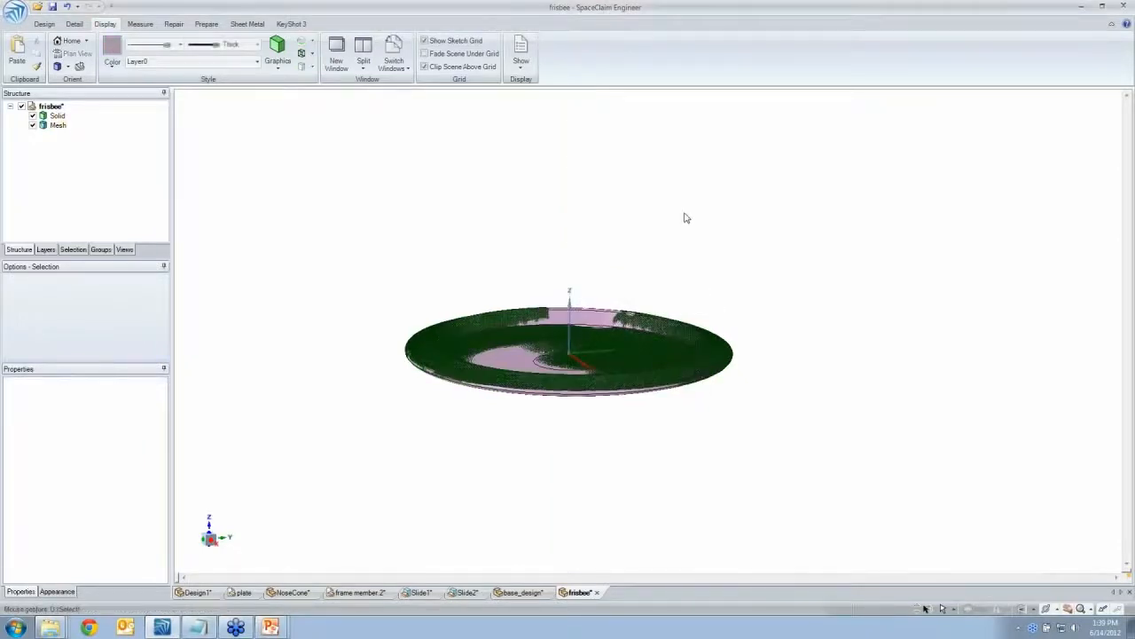
Compare the scanned mesh with the revolved solid from both sides of the frisbee
scroll(655, 322, "up", 5)
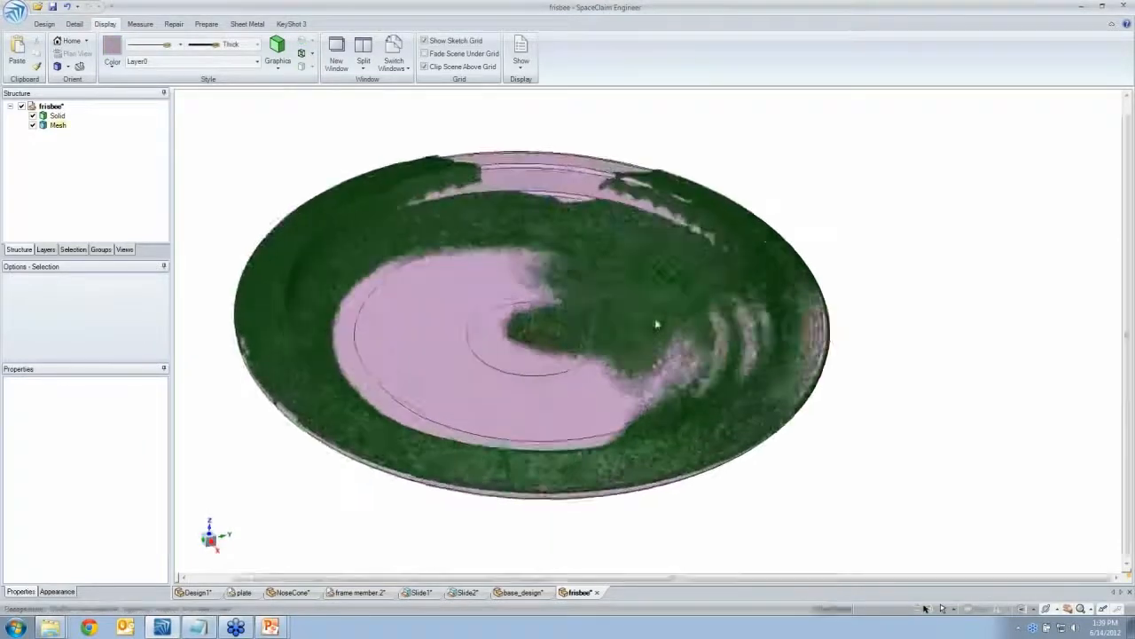
middle_click_drag(656, 324, 730, 324)
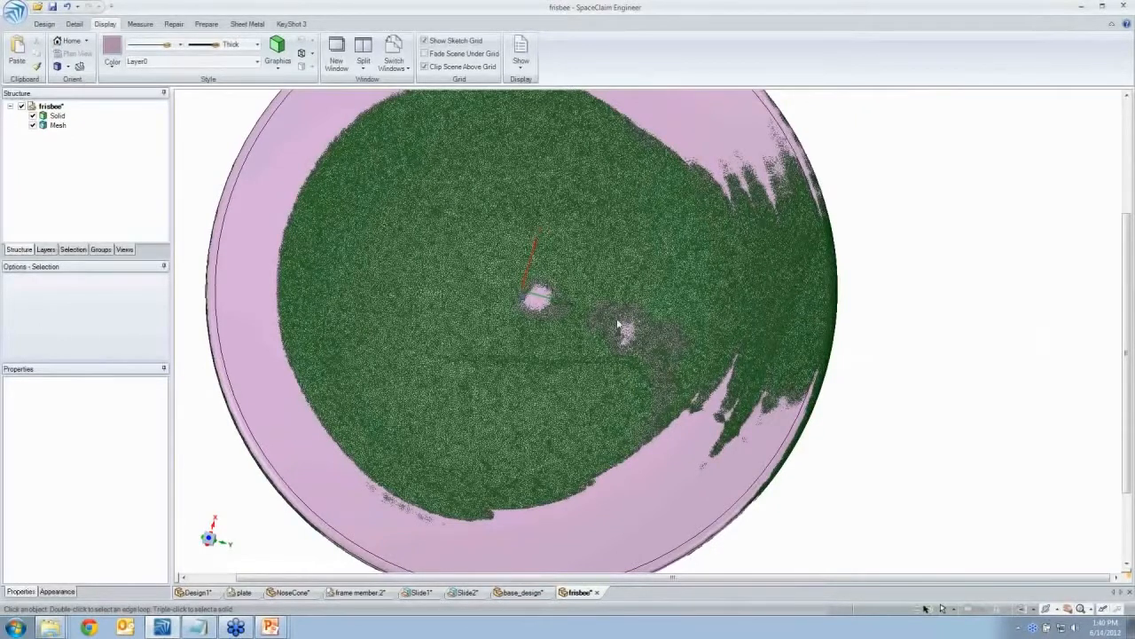
left_click(838, 272)
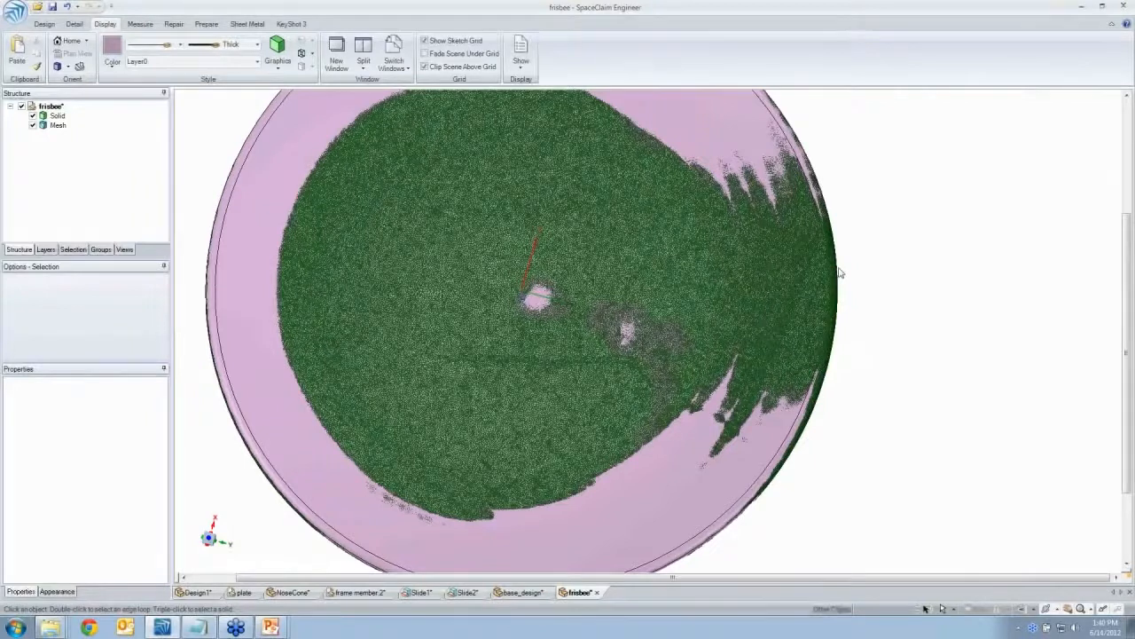